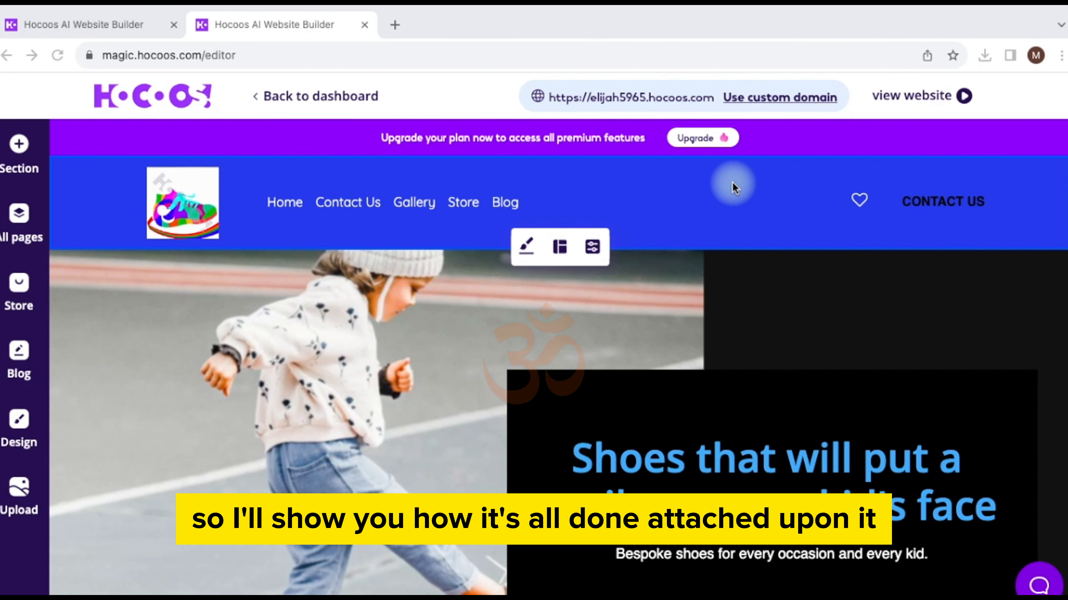
Step: Scroll down to the Subscribe form section and open its Widget Properties
scroll(841, 307, down, 3)
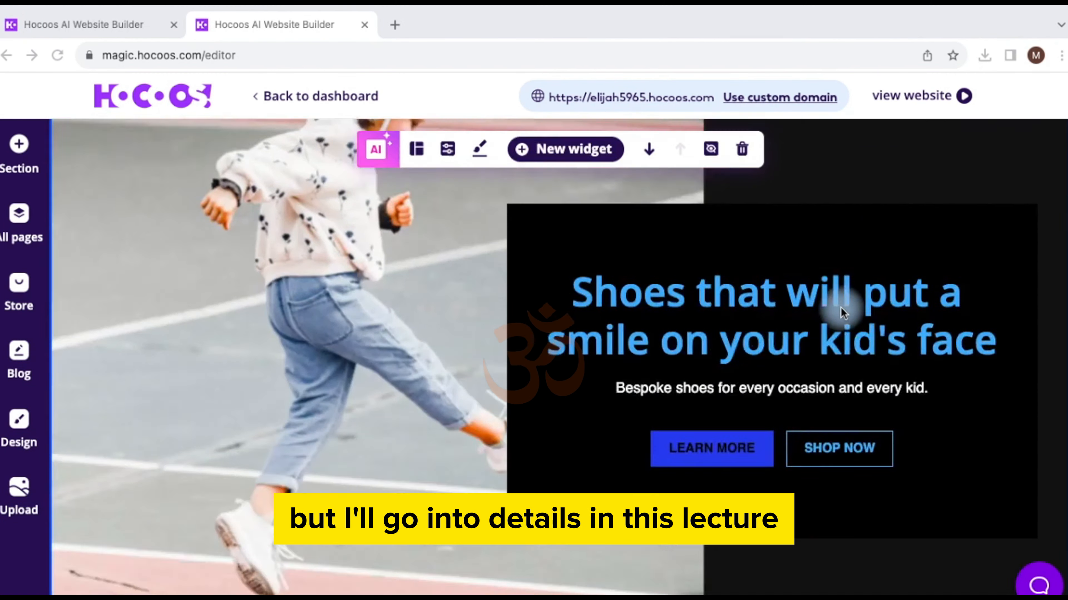
scroll(841, 307, down, 10)
scroll(828, 376, down, 15)
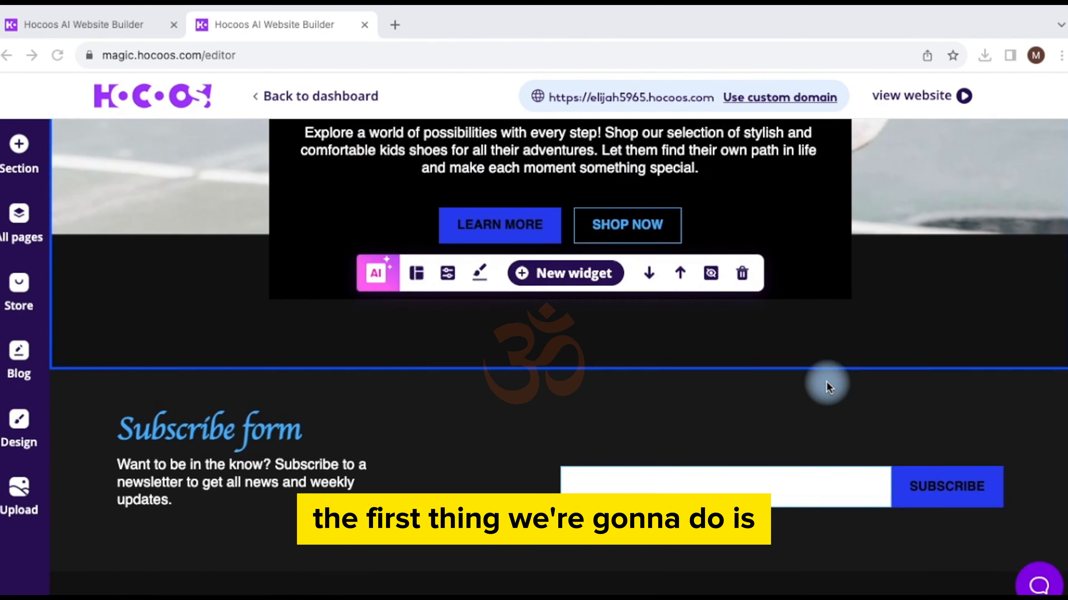
scroll(827, 381, down, 2)
click(442, 447)
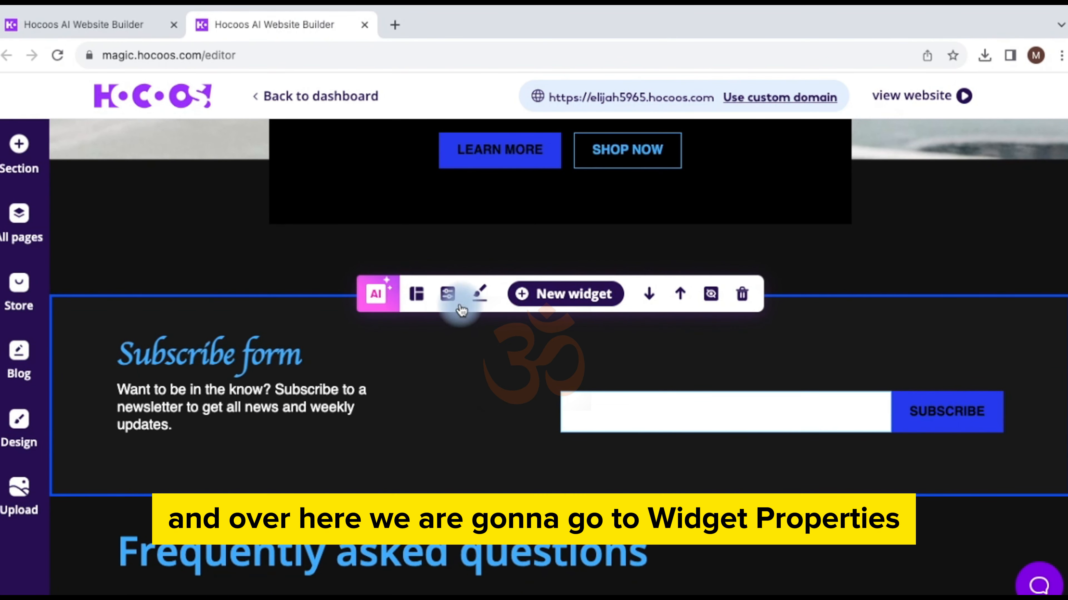
click(446, 295)
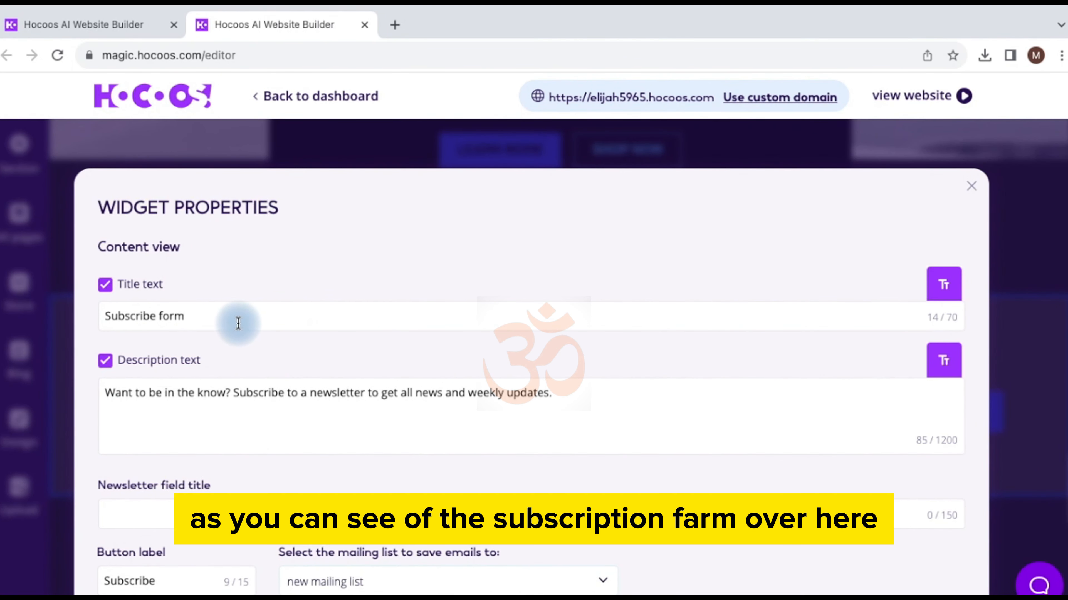
Step: Change the form title to 'Subscription Form'
click(201, 316)
drag(201, 316, 164, 322)
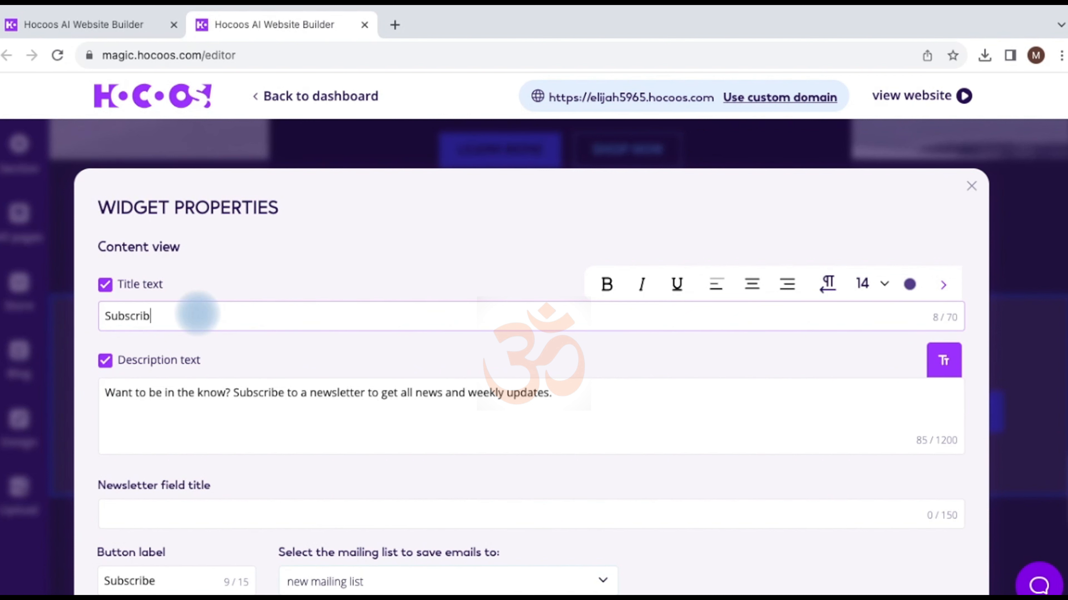
text(ption Form)
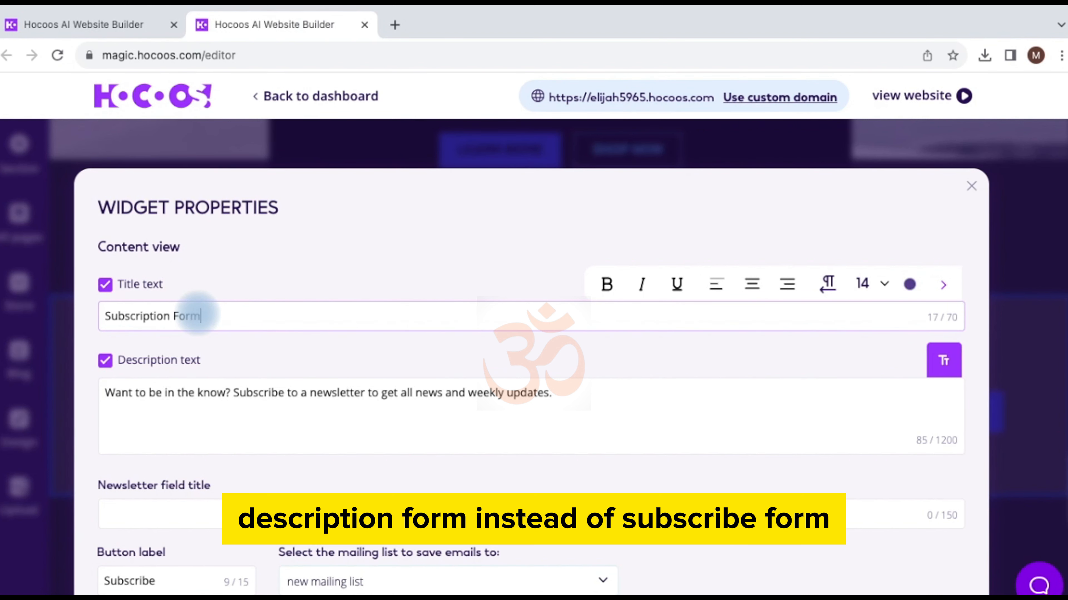
Step: Append 'Subscribe to learn more.' to the end of the form description
click(564, 395)
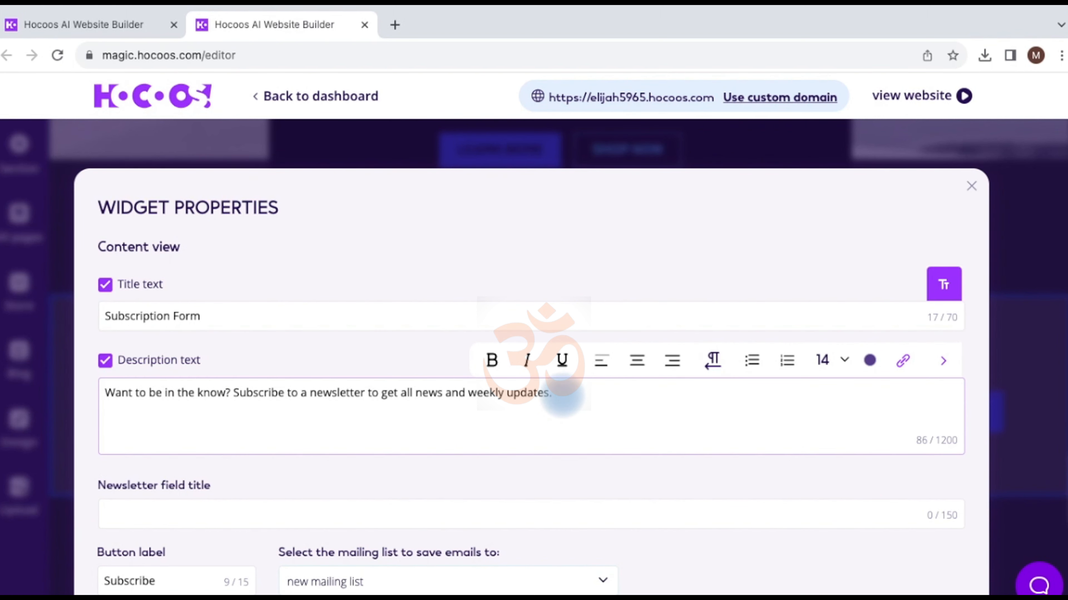
text(Subscribe)
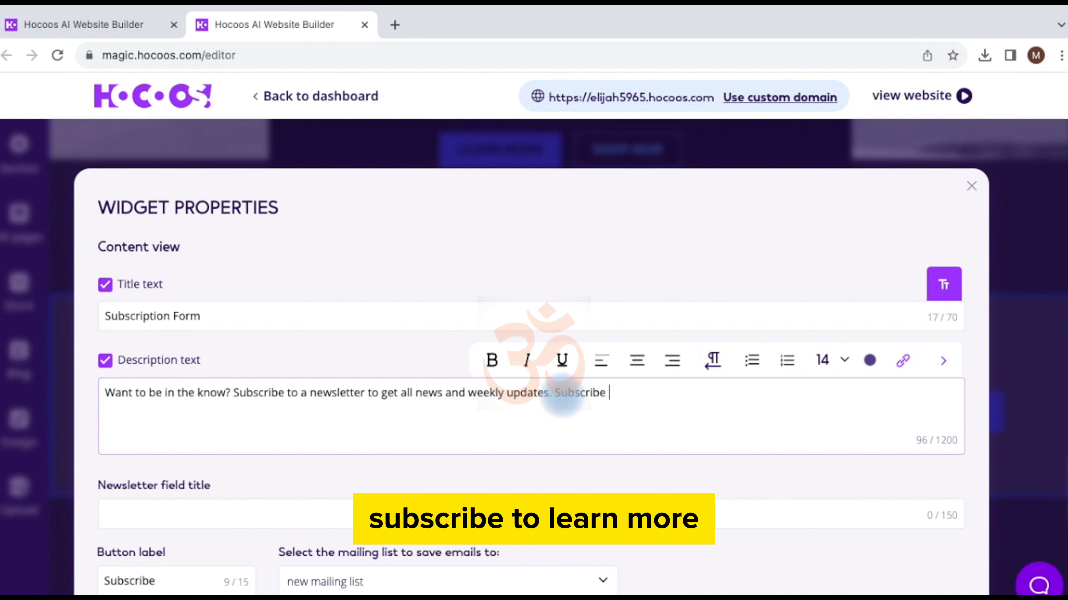
text( to learn more.)
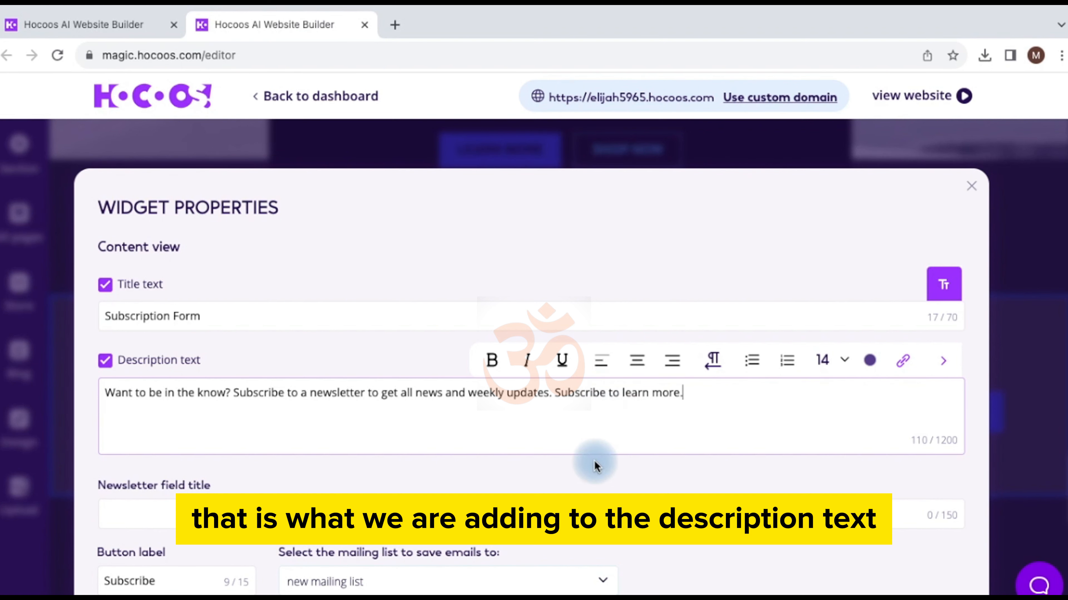
scroll(594, 466, down, 5)
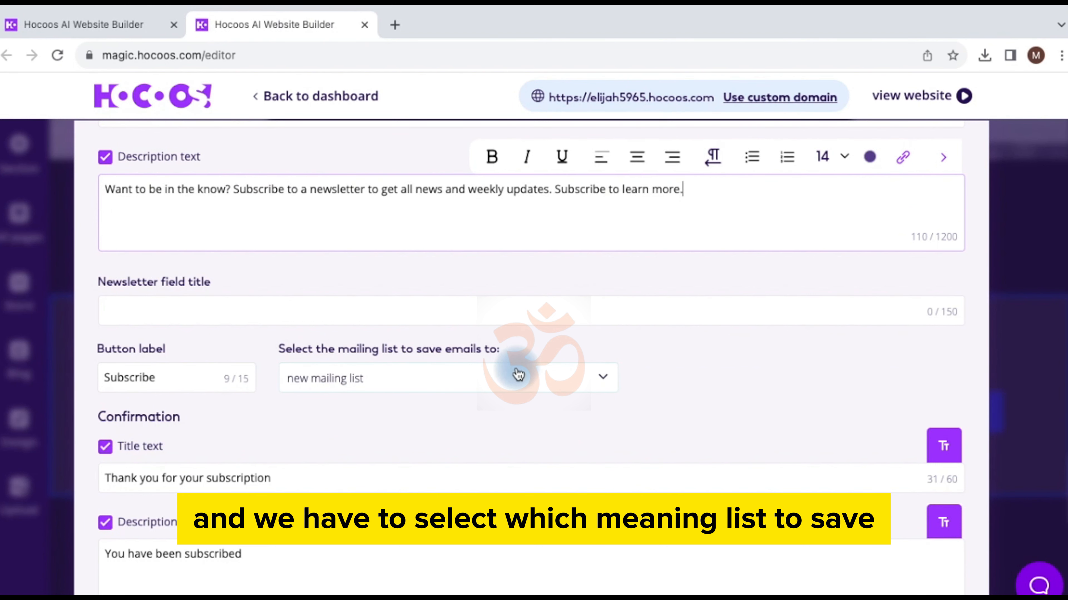
click(494, 384)
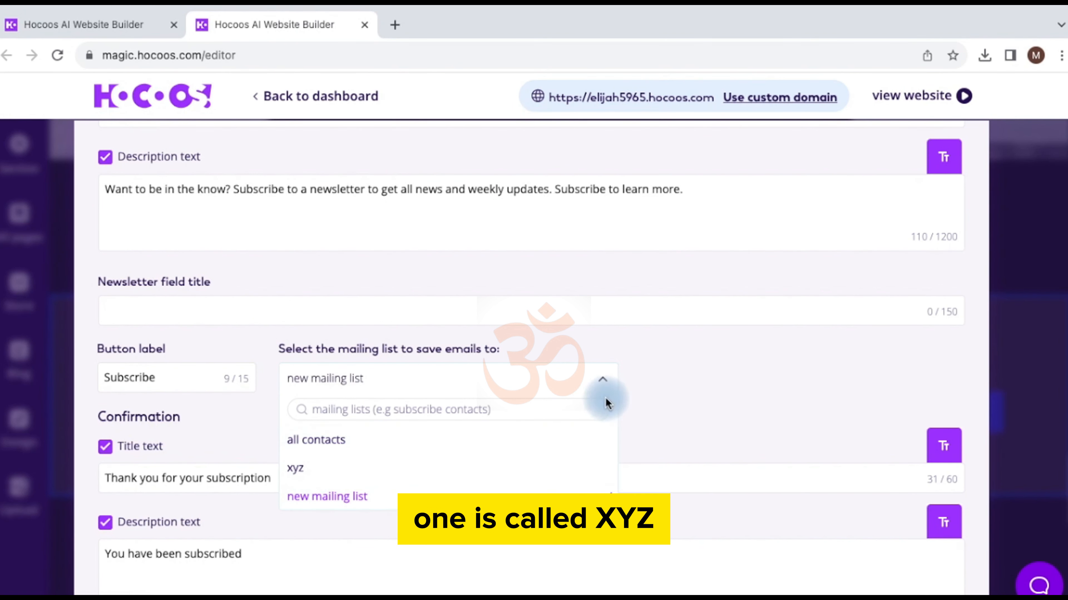
click(690, 364)
scroll(641, 429, down, 3)
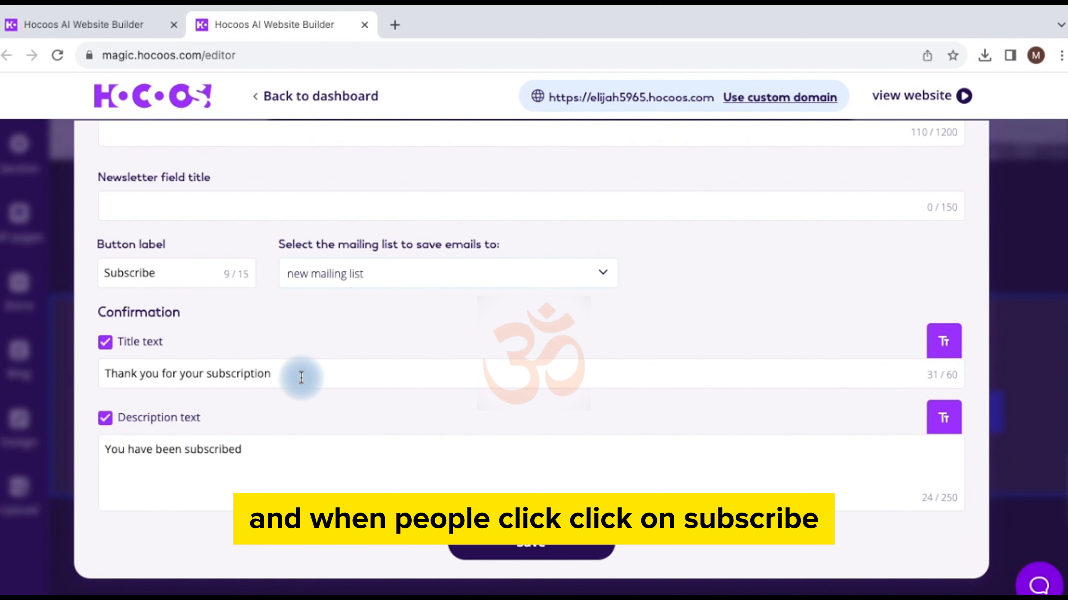
Step: Append '. Thank You.' to the confirmation message and save the form settings
click(258, 449)
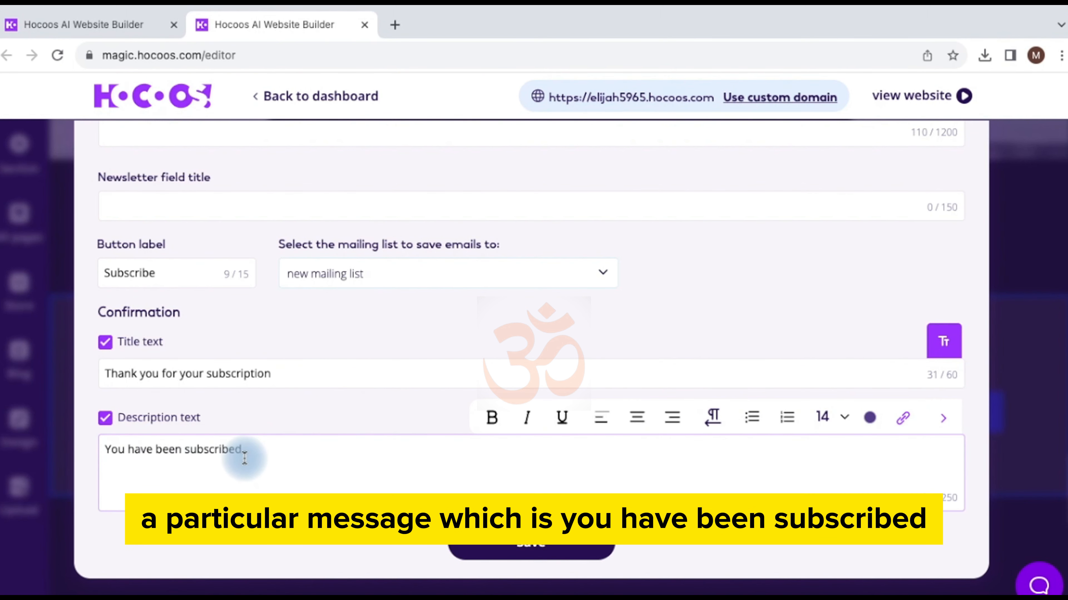
drag(241, 452, 101, 452)
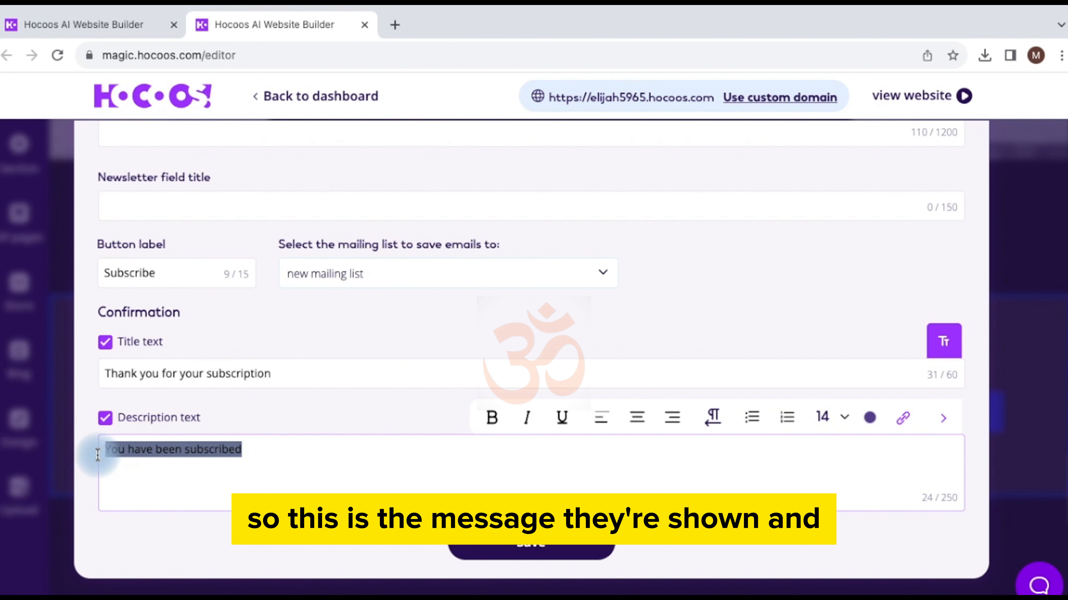
click(248, 453)
text(. Than)
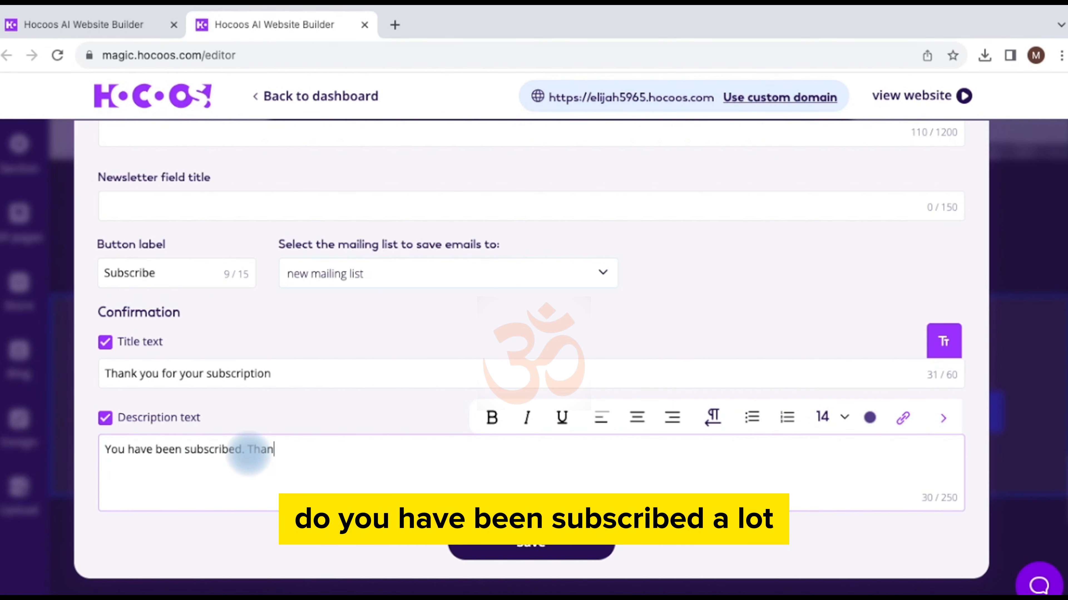
text(k You.)
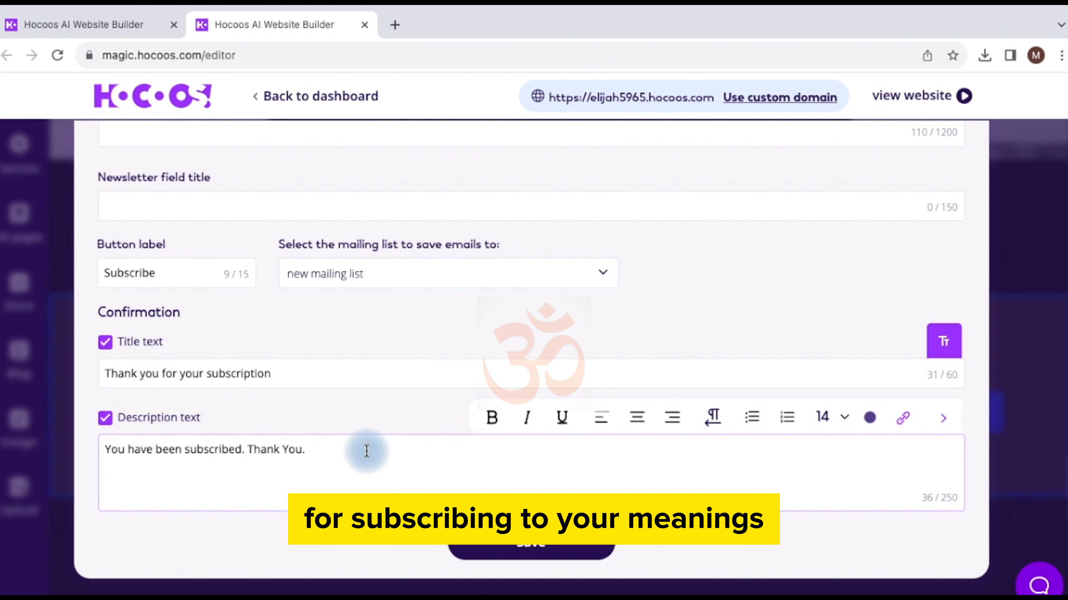
click(521, 551)
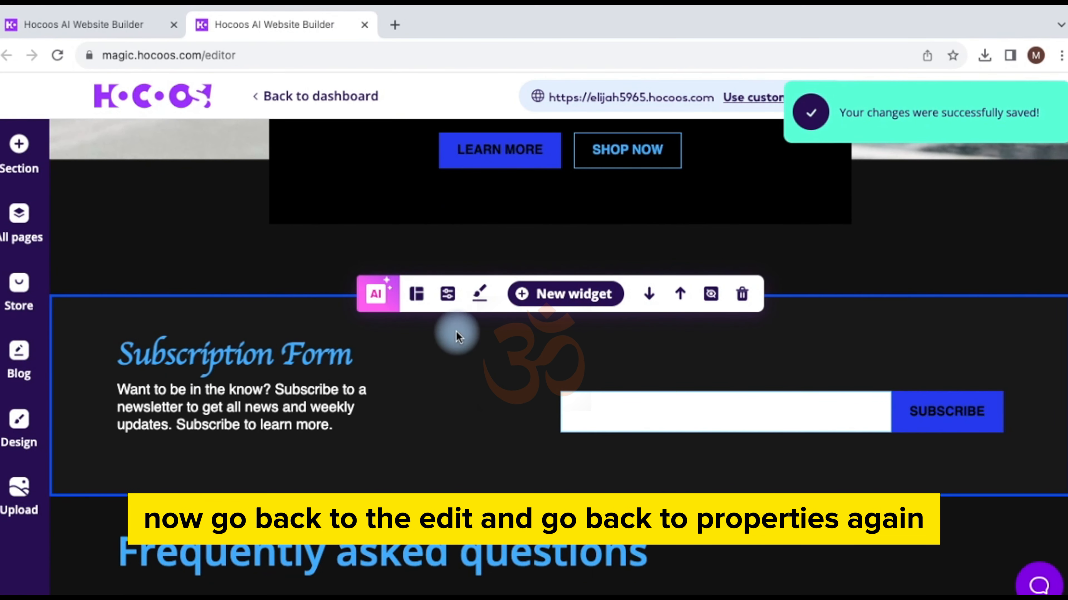
Step: Reopen the subscribe form settings and keep 'new mailing list' selected in the mailing list dropdown
click(448, 295)
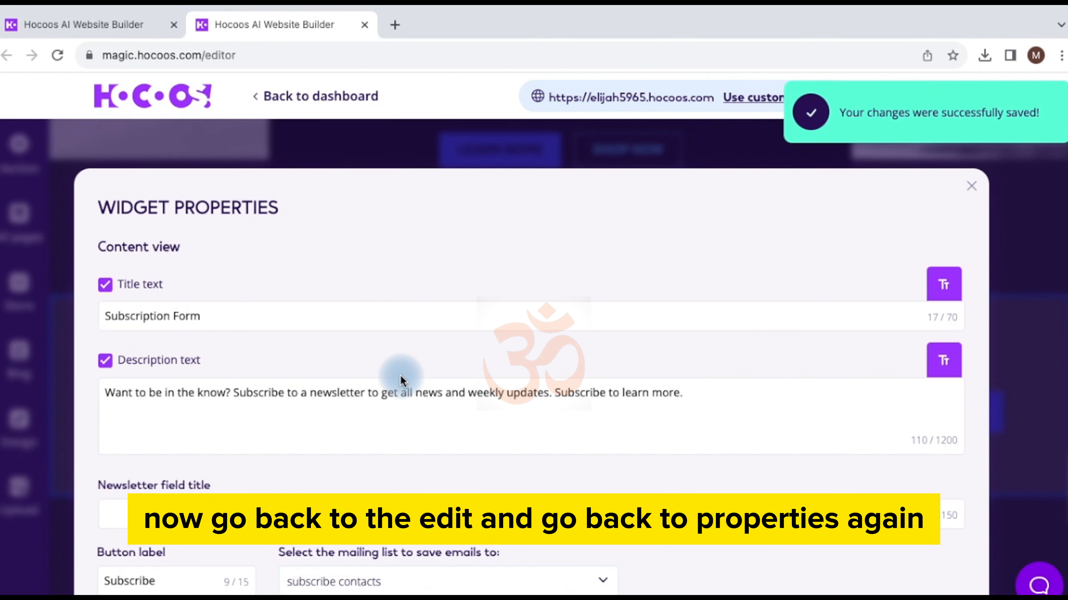
scroll(400, 375, down, 3)
scroll(400, 375, down, 3)
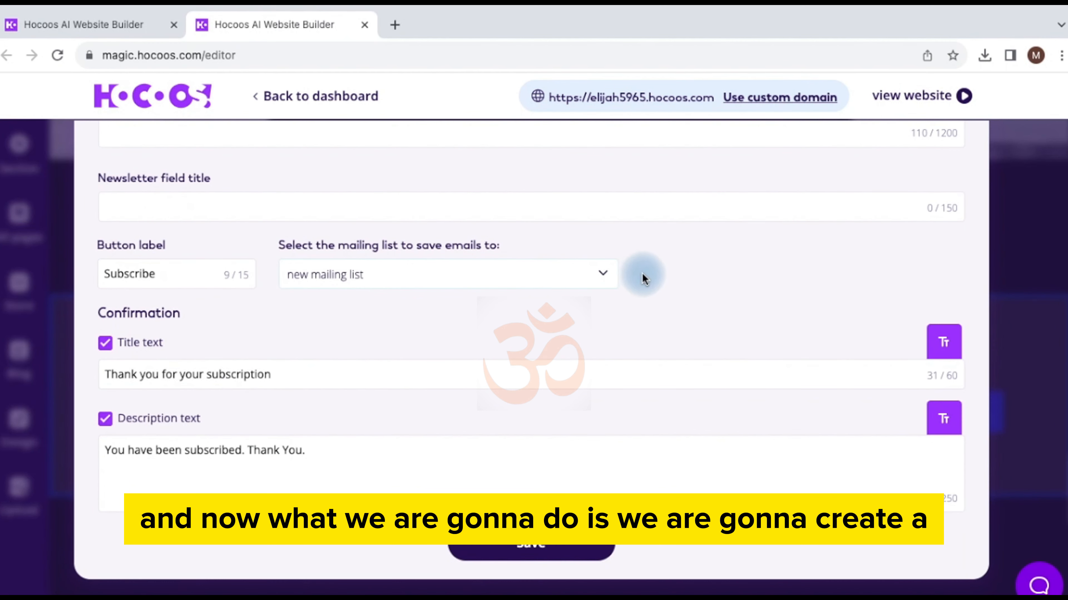
click(607, 277)
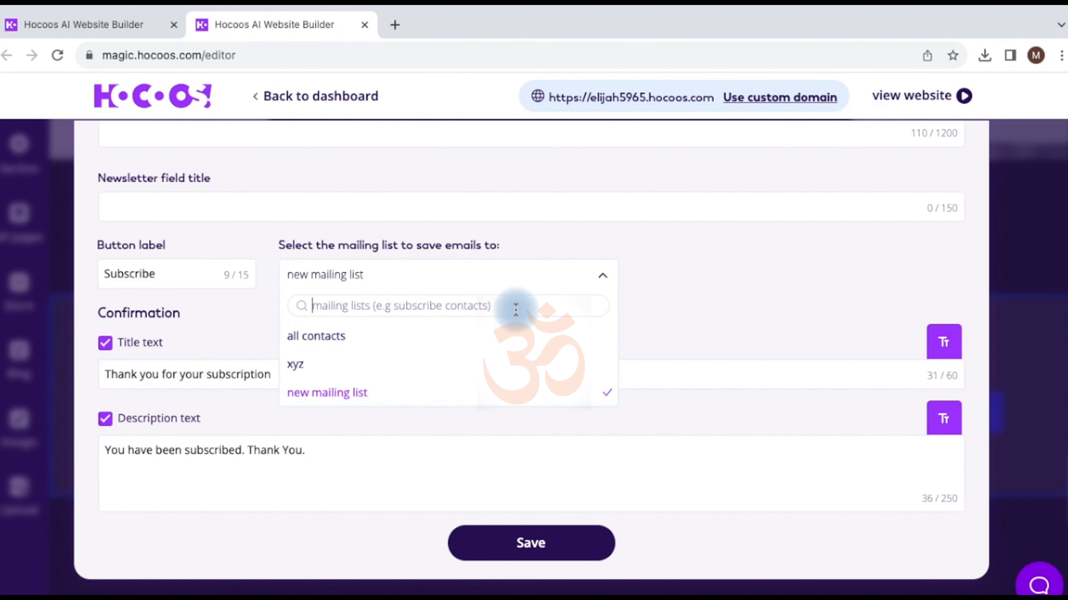
text(new)
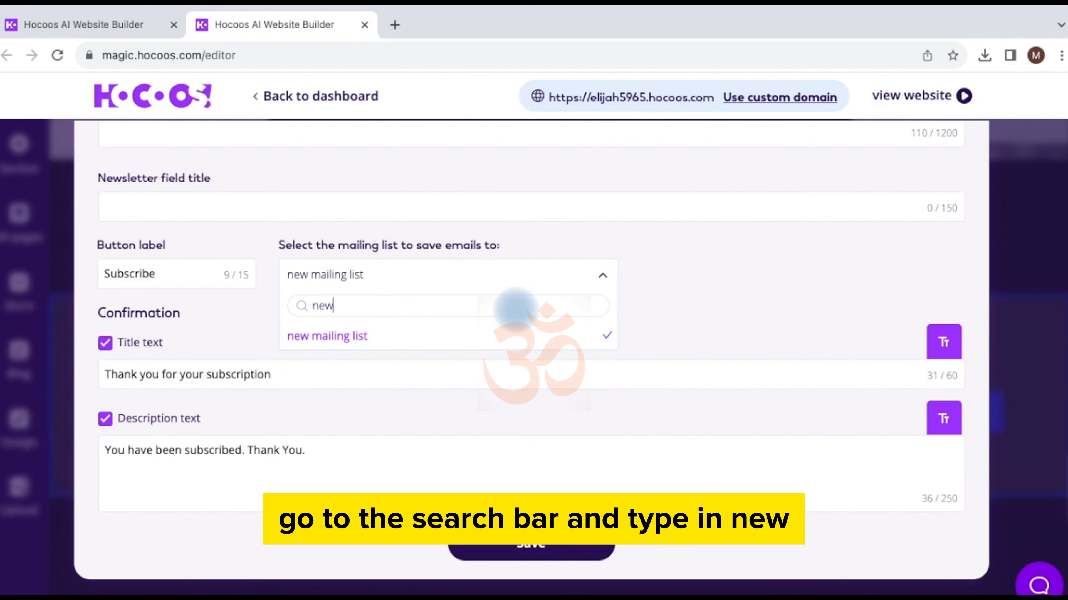
click(357, 336)
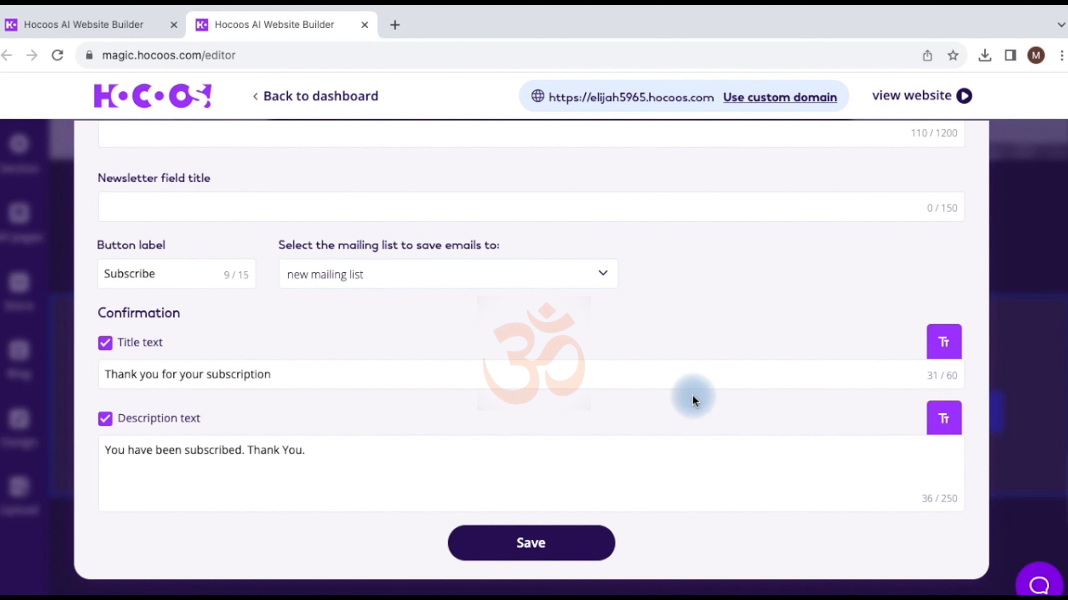
click(547, 539)
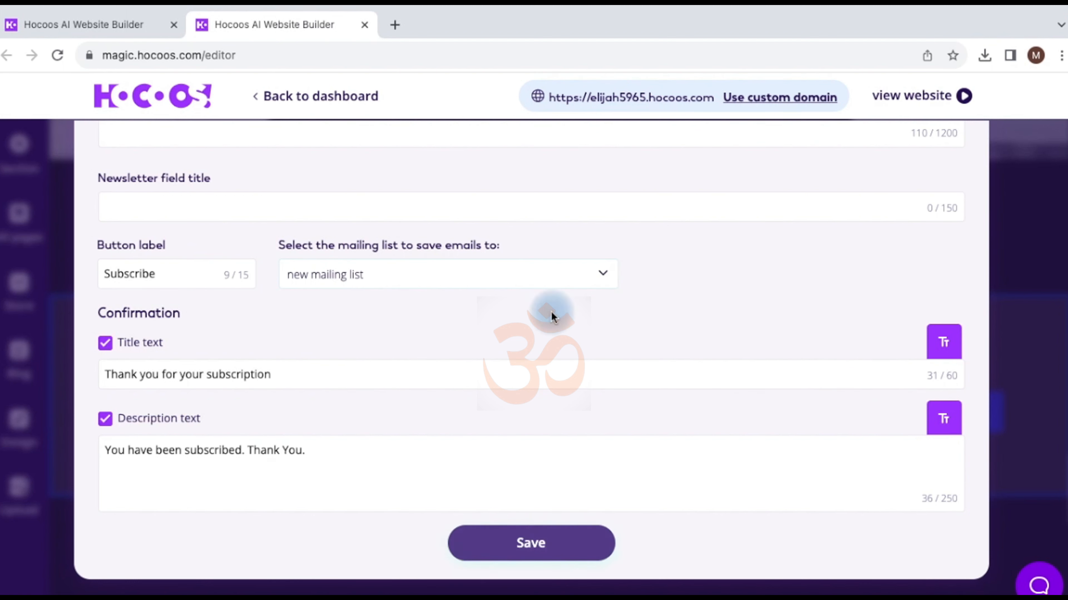
click(604, 273)
click(354, 336)
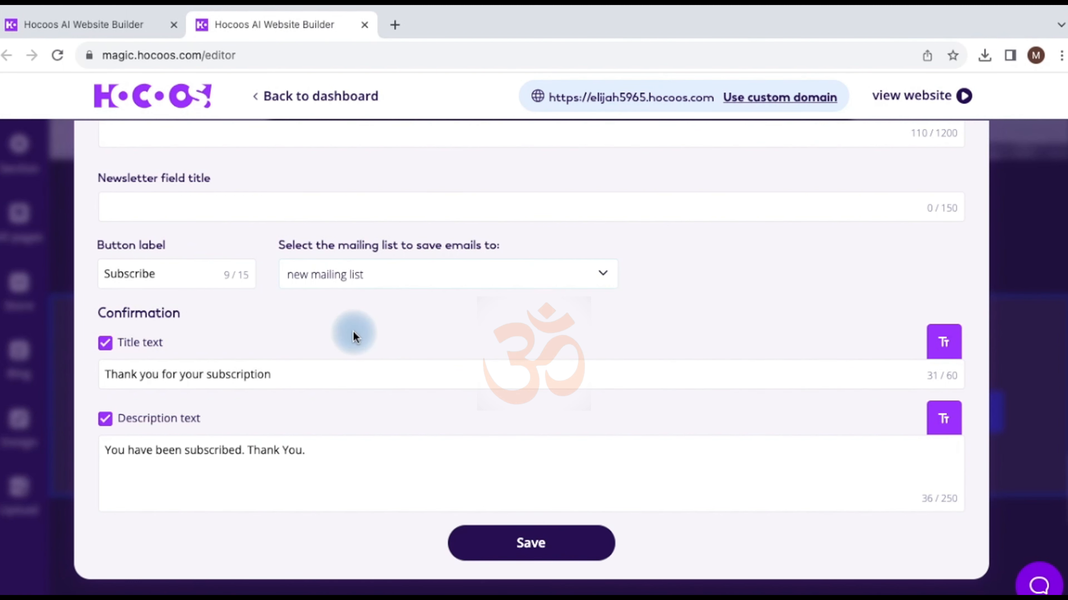
click(603, 278)
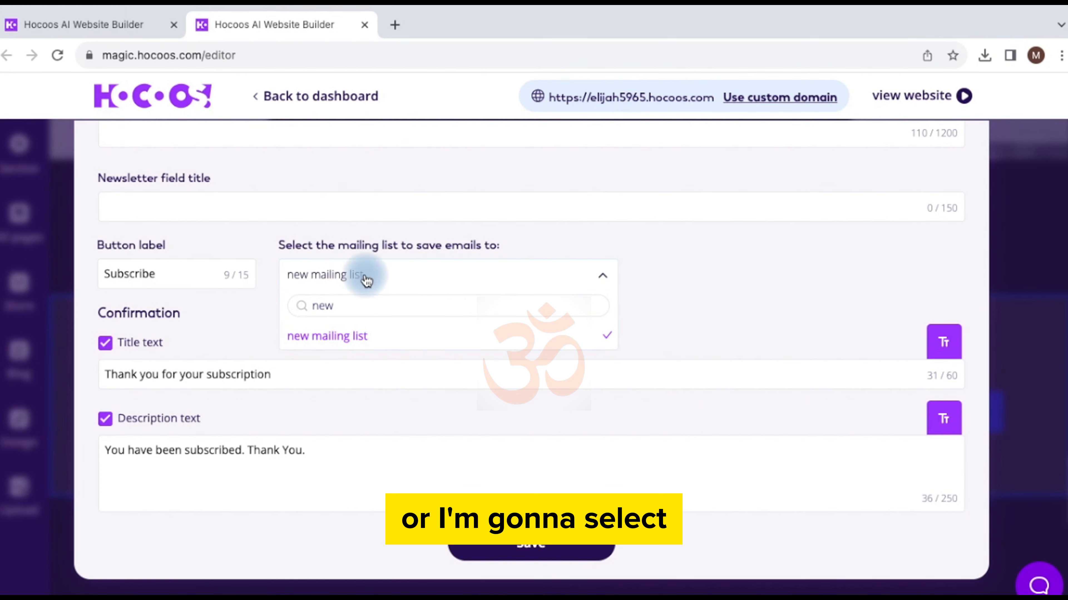
key(BackSpace)
key(BackSpace)
key(BackSpace)
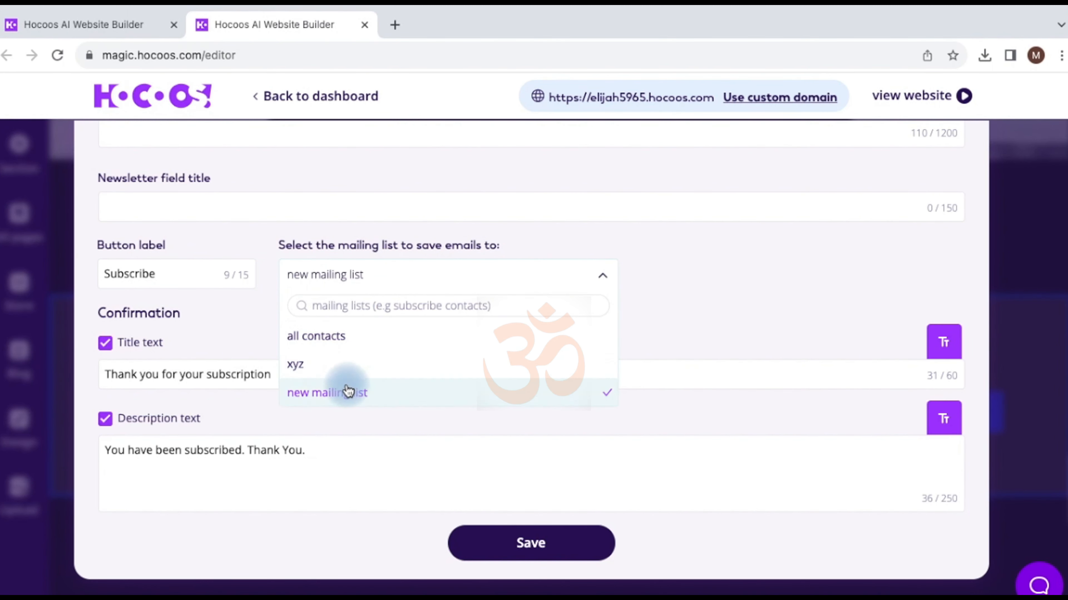
click(346, 392)
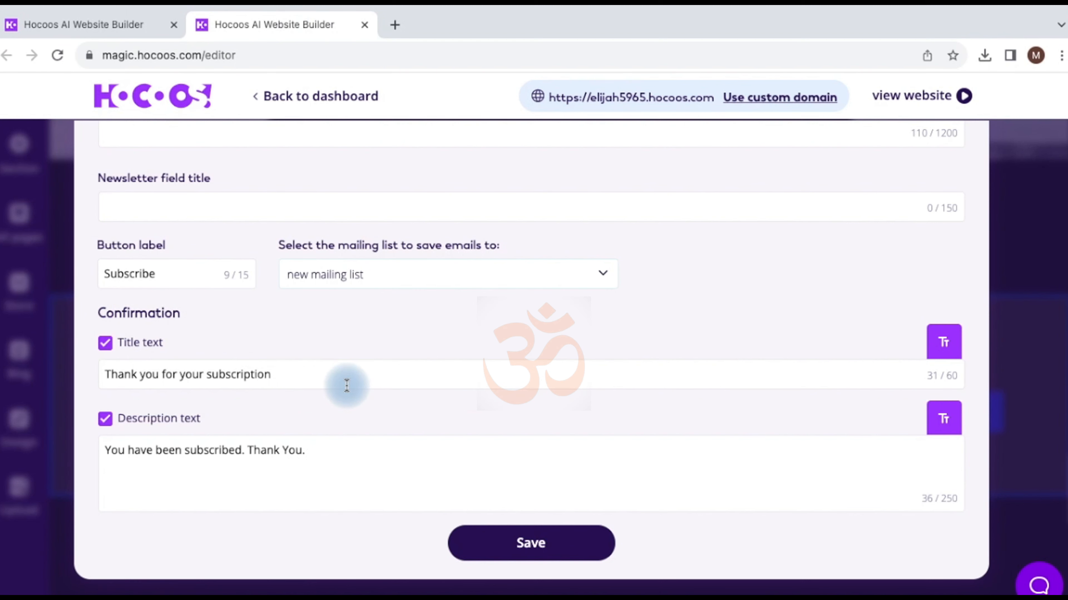
Step: Search the mailing lists for 'most recent mailing list' and choose to create it as a new list
click(510, 290)
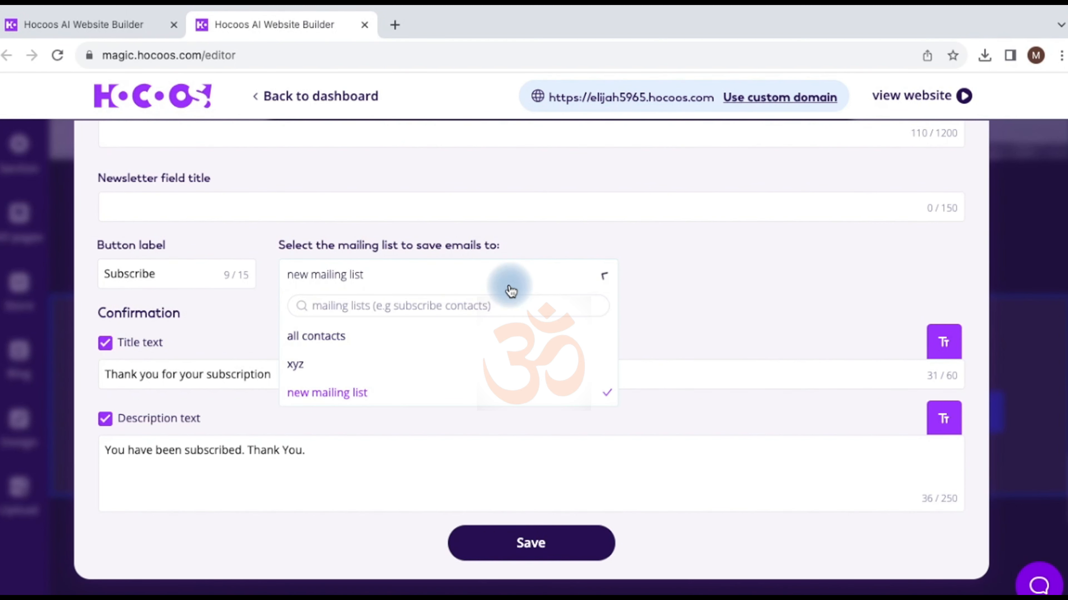
click(363, 310)
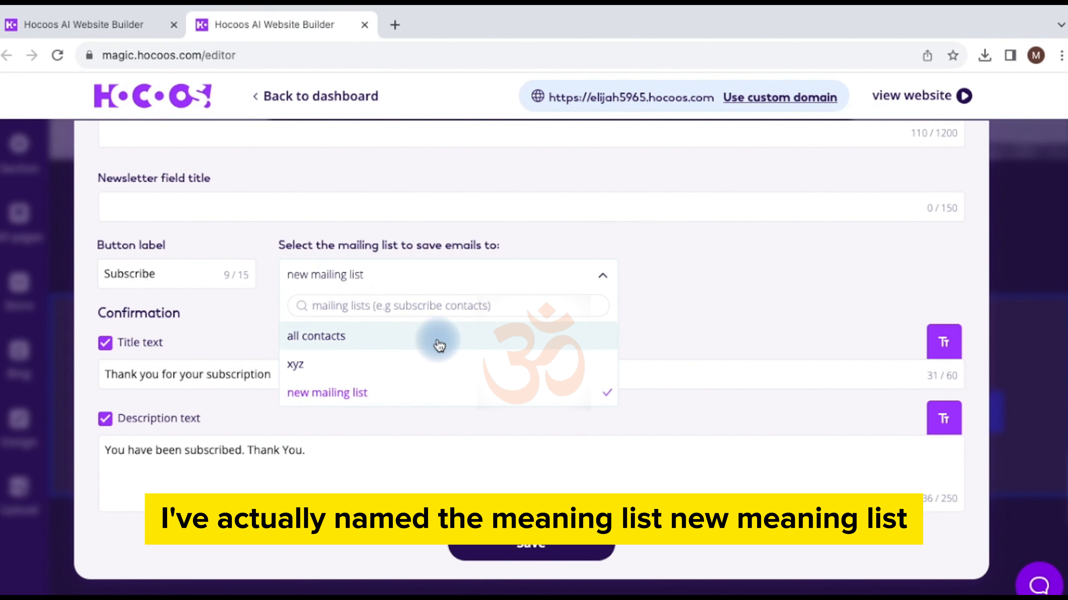
scroll(438, 345, down, 1)
text(ass)
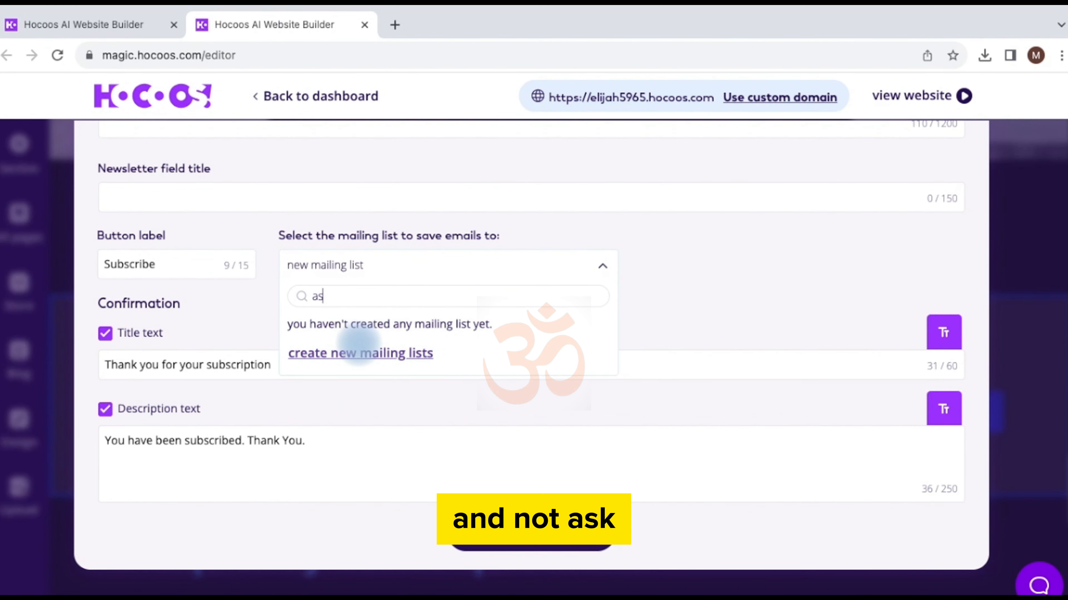
key(BackSpace)
text(sndffd)
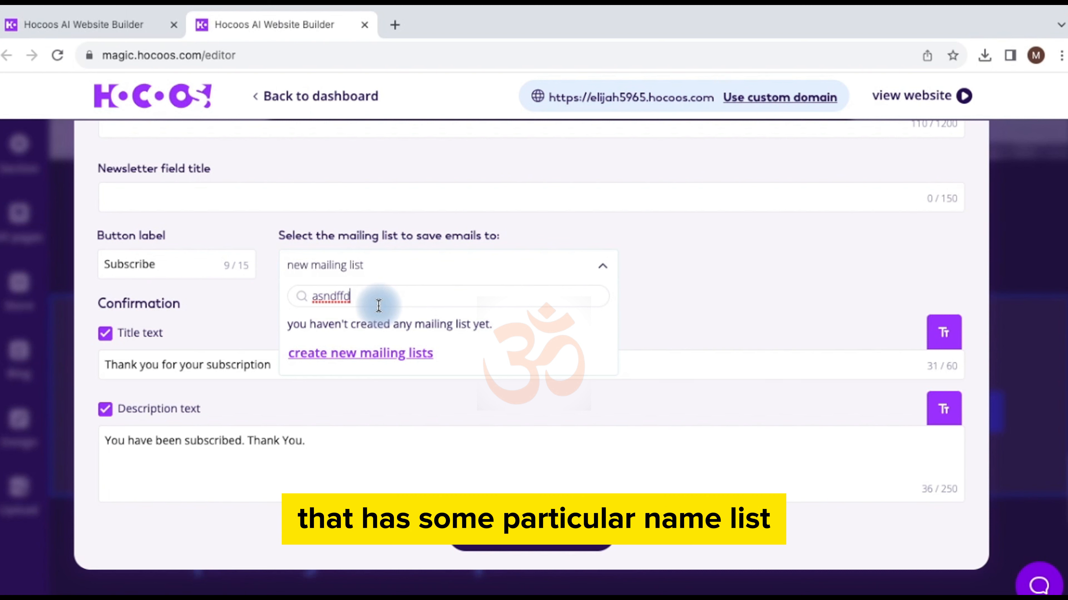
key(BackSpace)
key(BackSpace)
key(BackSpace)
key(BackSpace)
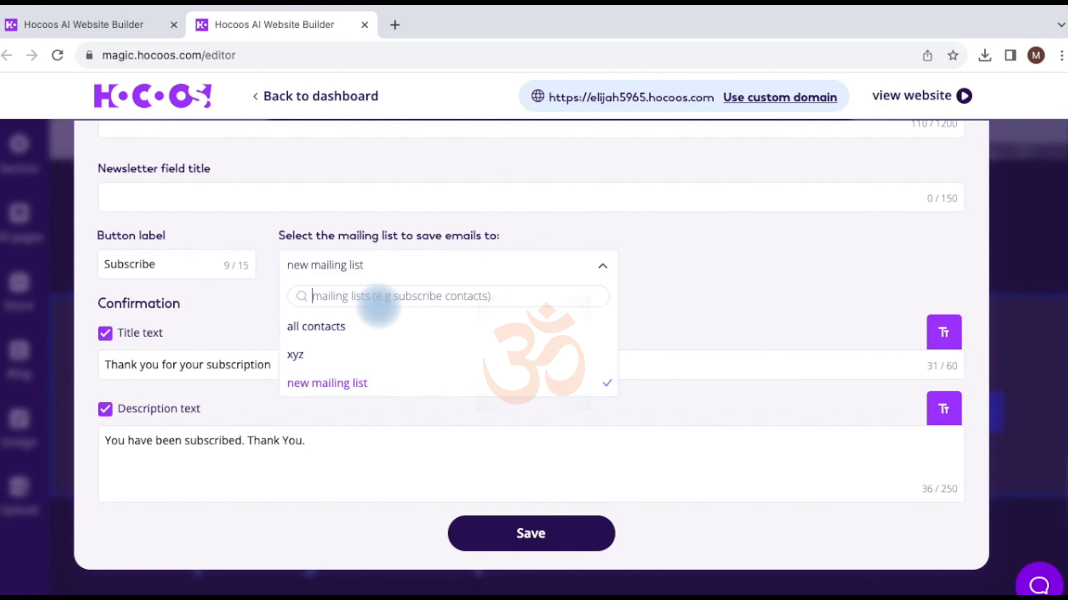
text(most recent mailing list)
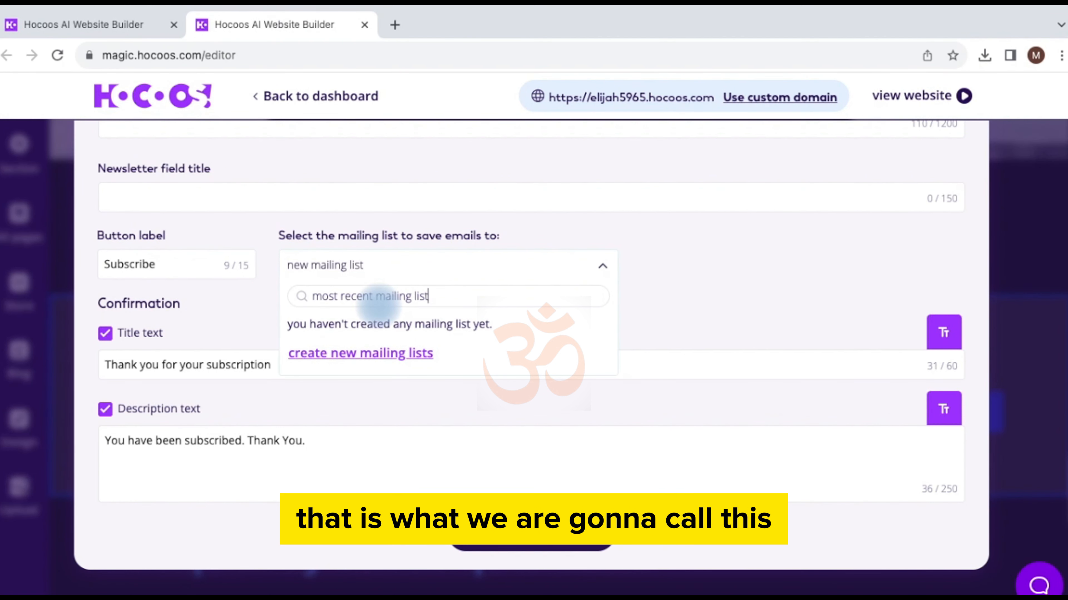
click(358, 353)
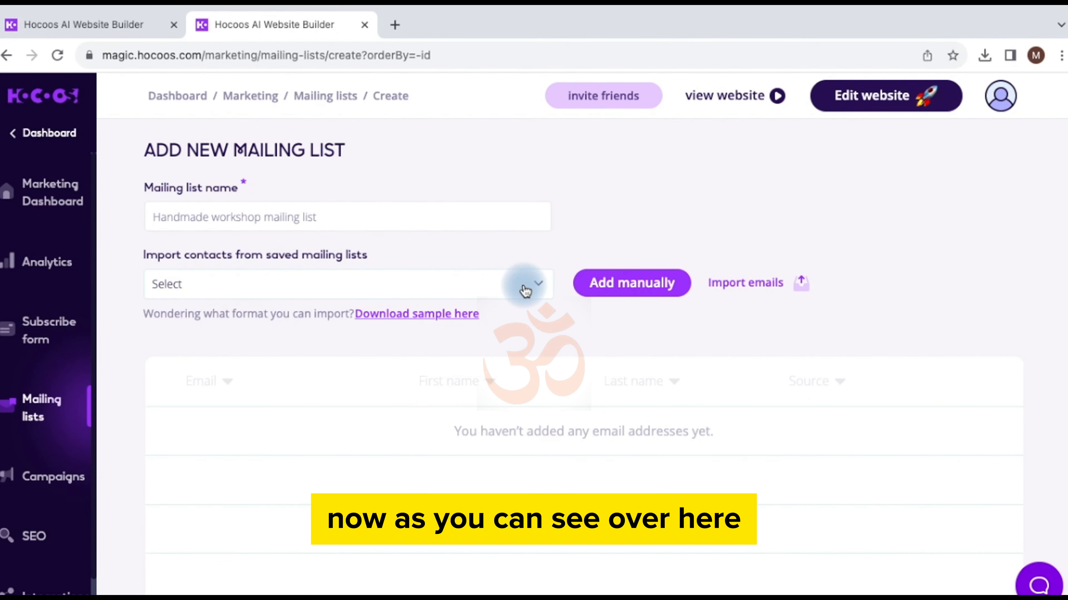
Step: Name the new mailing list 'Most recent mailing list'
click(347, 215)
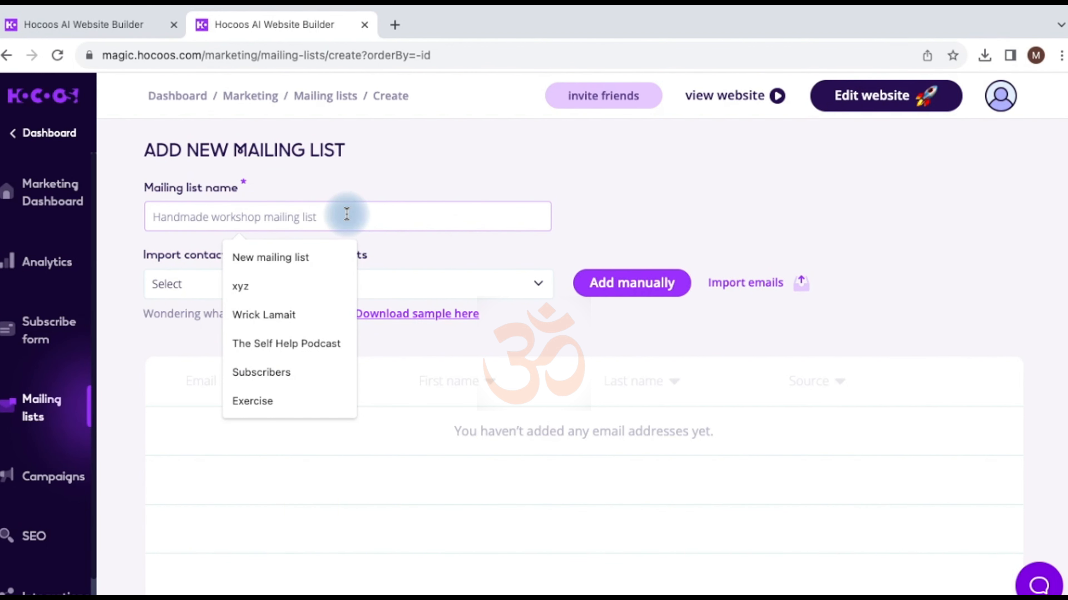
text(Most)
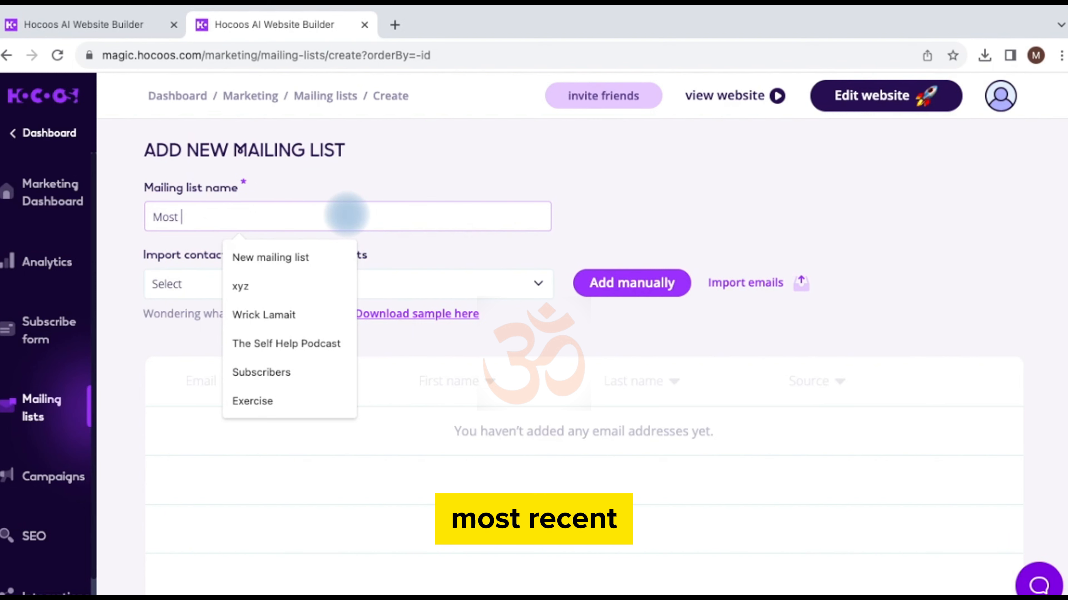
text( recent mailing list)
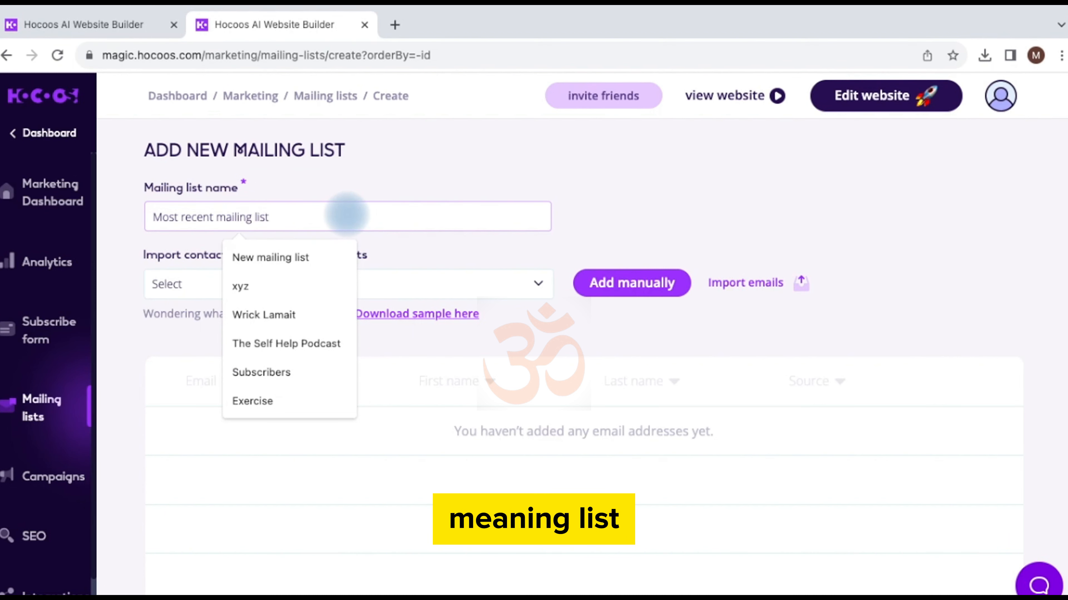
click(595, 205)
Step: Leave Import contacts empty and go on to add members manually
click(338, 286)
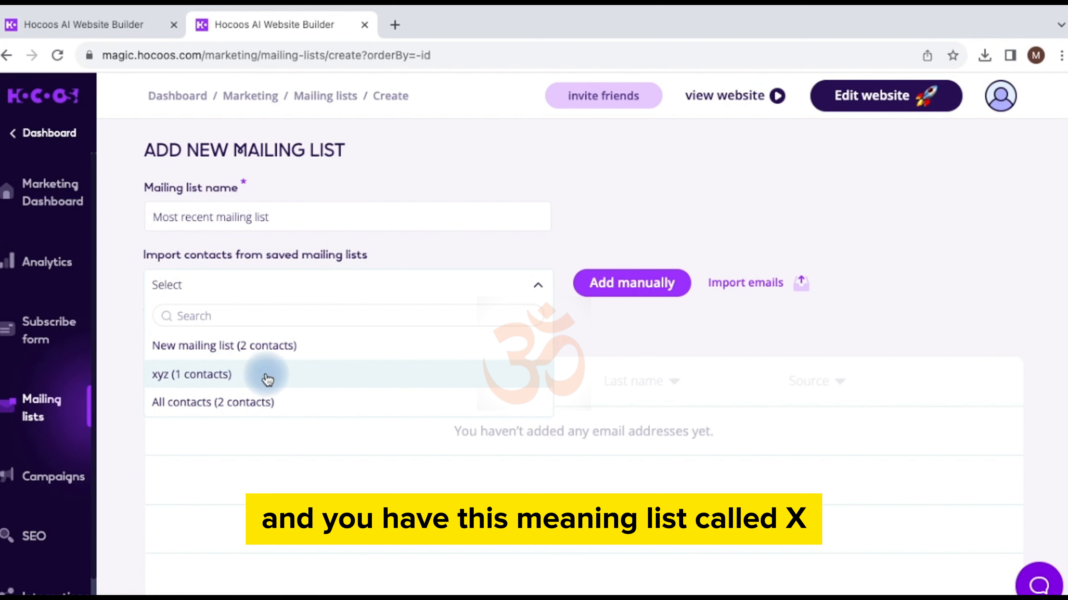
click(412, 252)
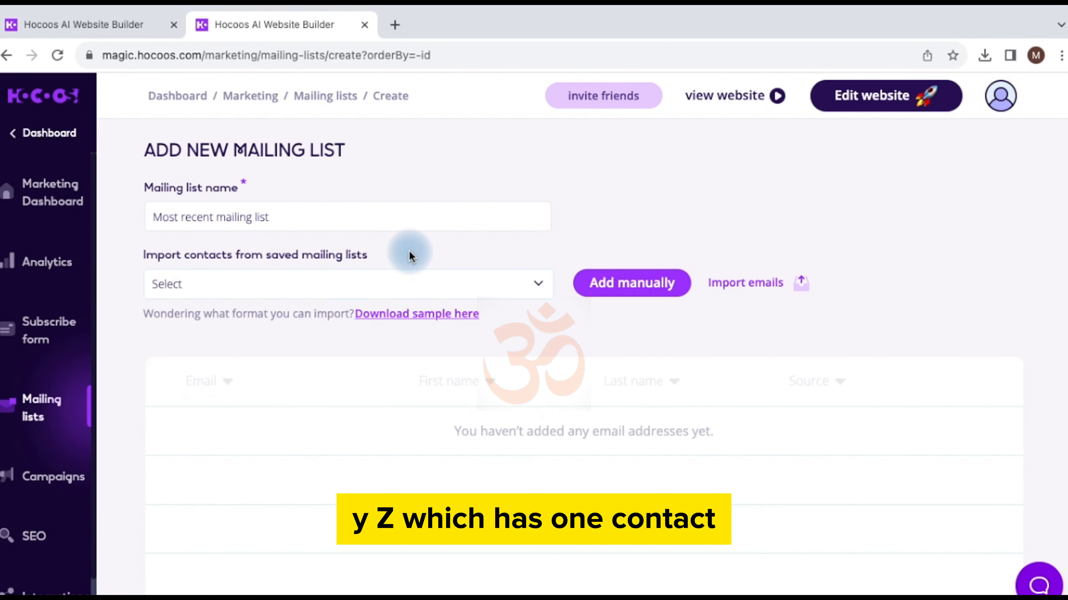
click(447, 284)
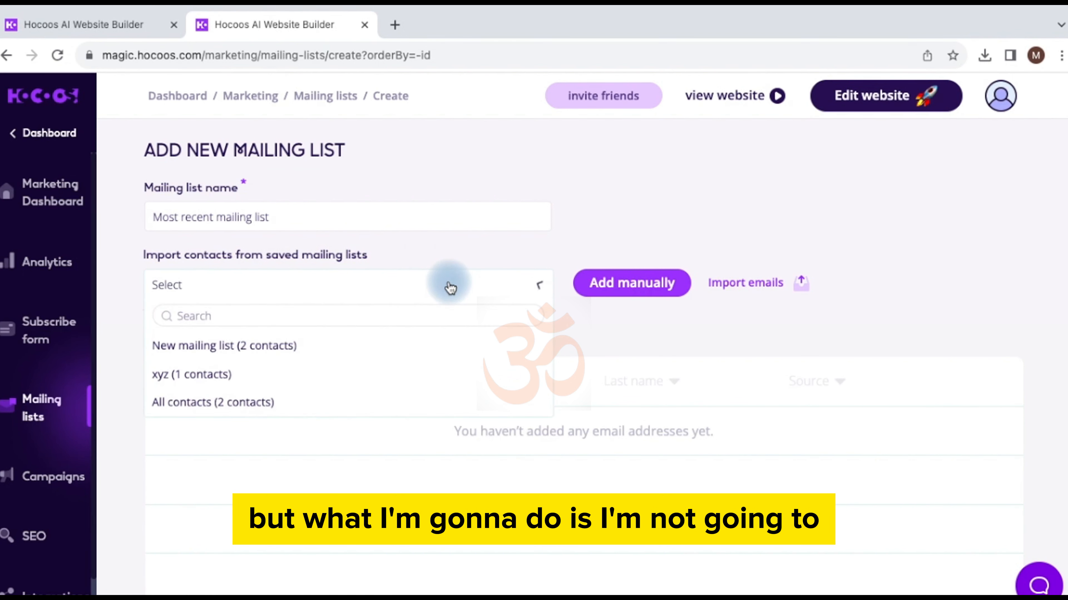
click(543, 247)
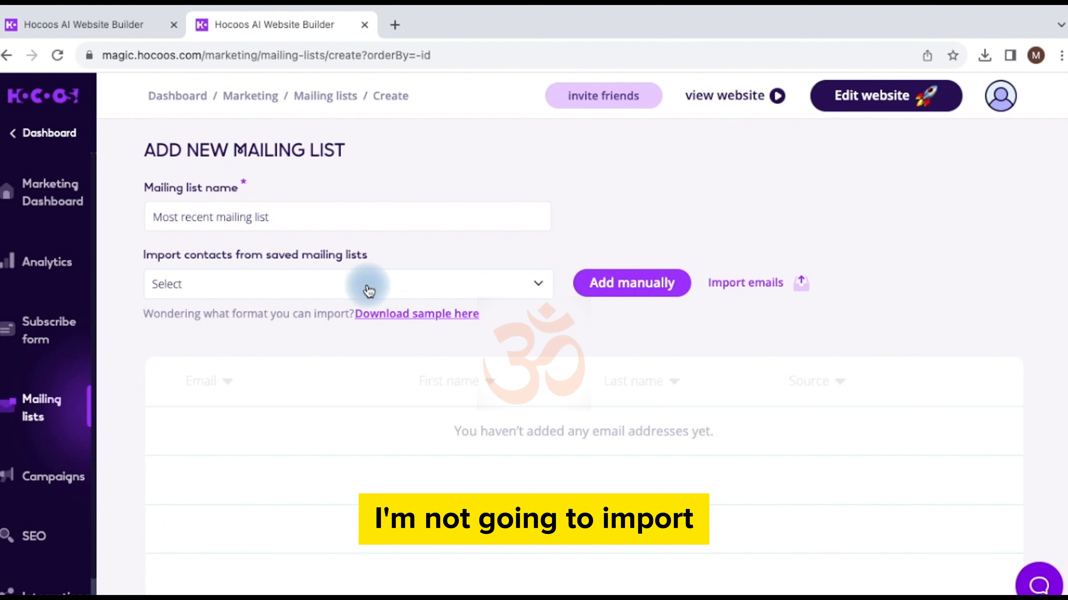
click(357, 290)
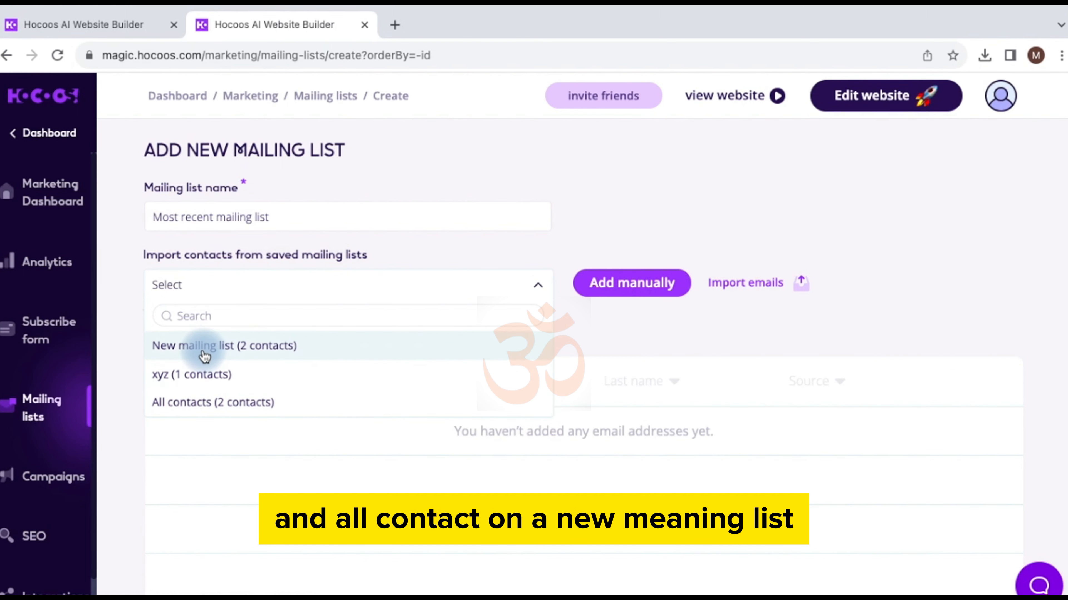
click(521, 240)
drag(294, 215, 150, 224)
click(281, 215)
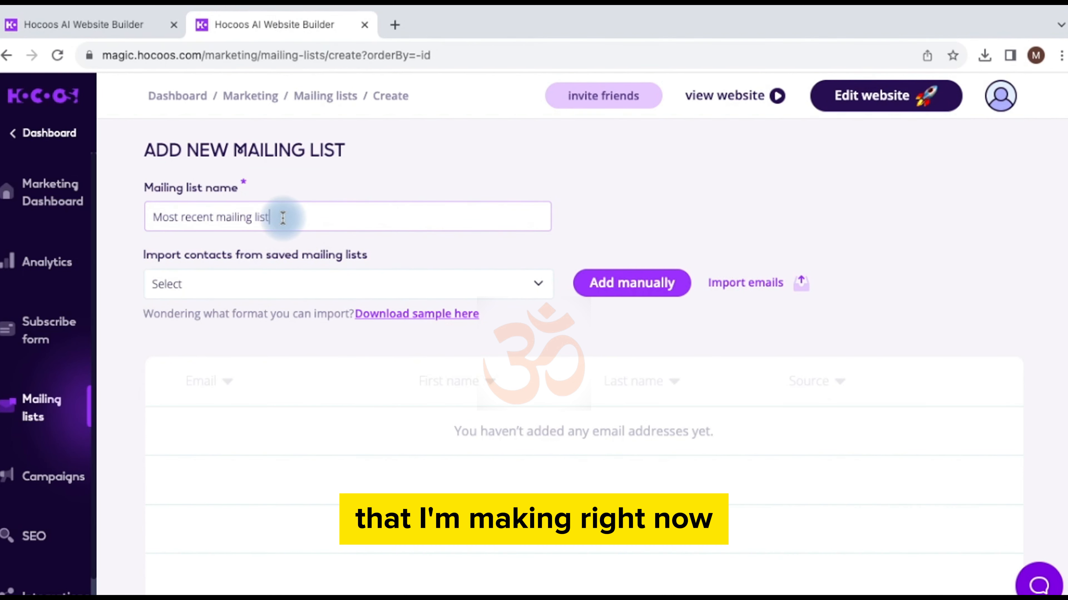
click(641, 283)
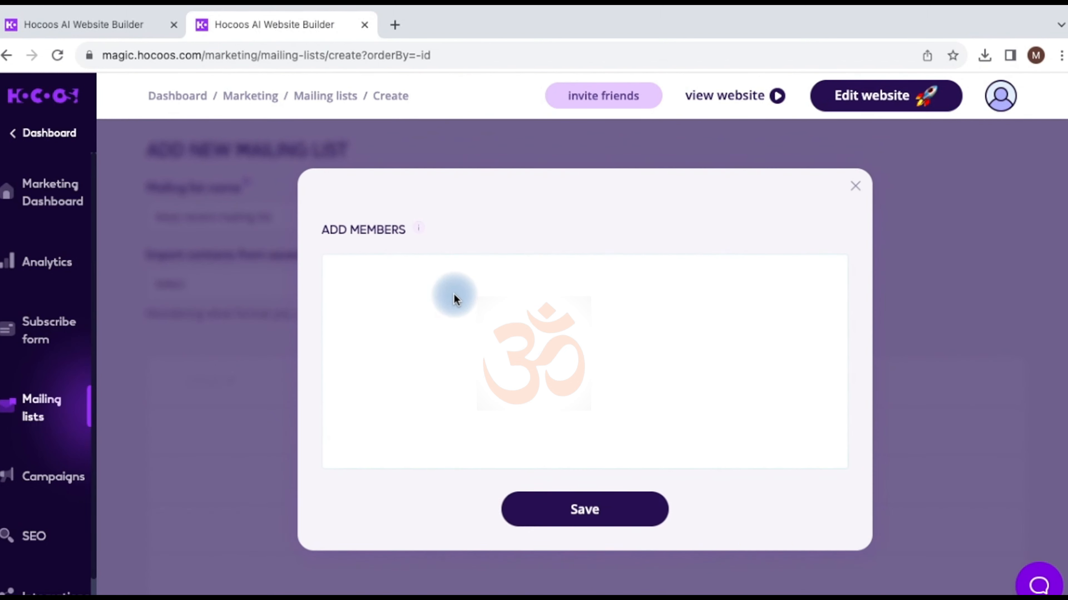
Step: Add one member's email address manually and save the mailing list
click(415, 279)
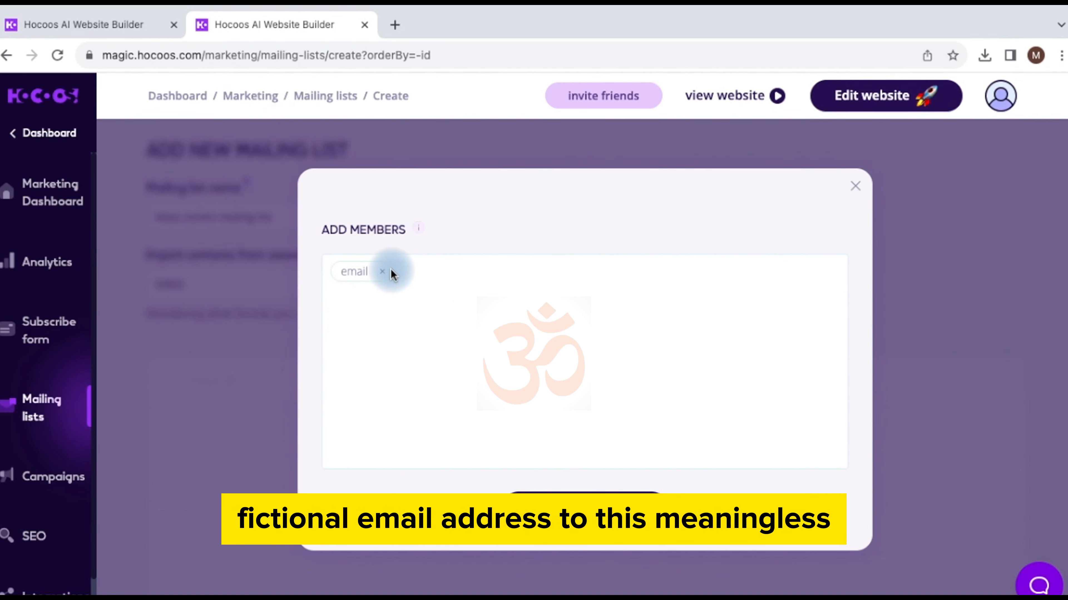
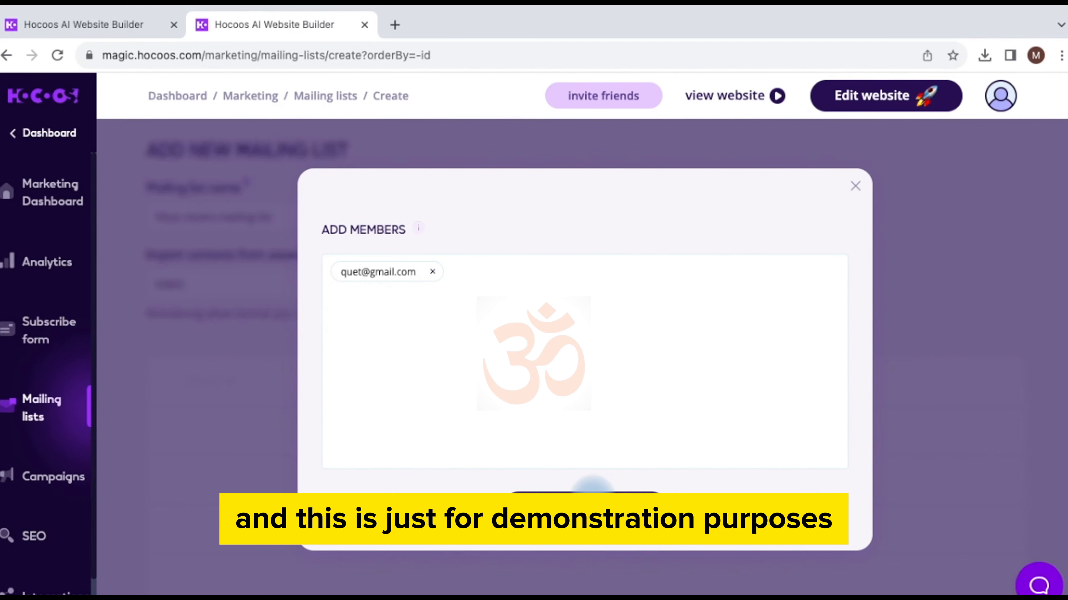
click(590, 509)
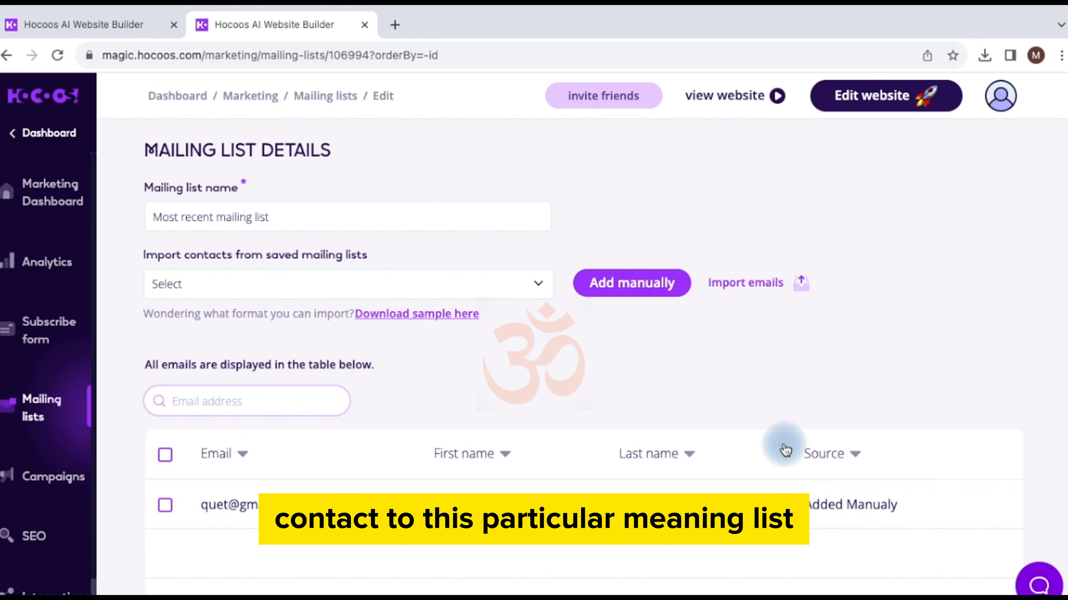
Step: Import email contacts from All contacts.xlsx in the Downloads folder
click(756, 286)
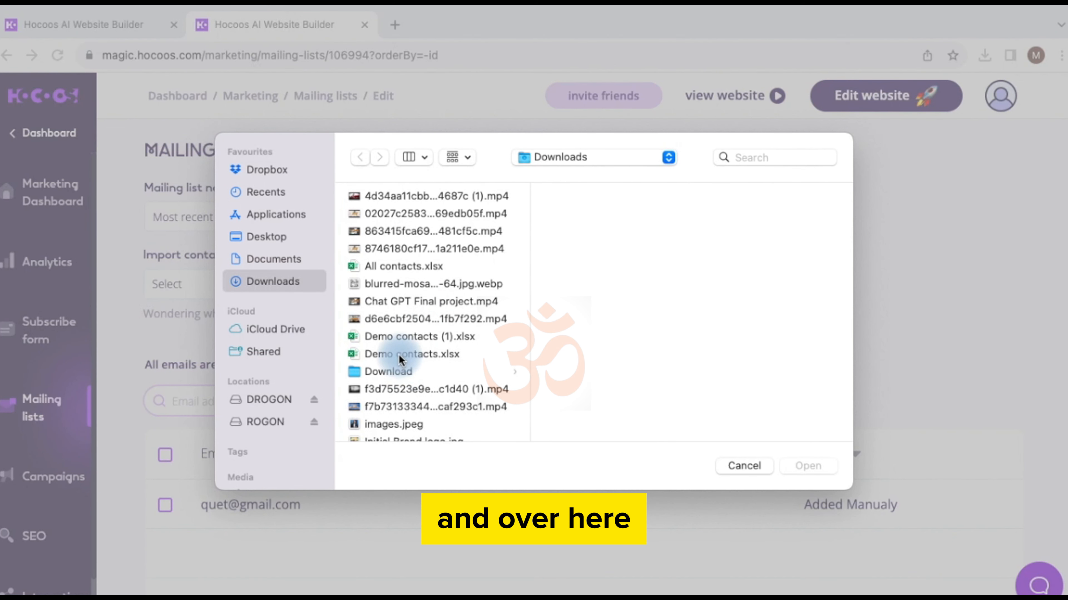
click(399, 269)
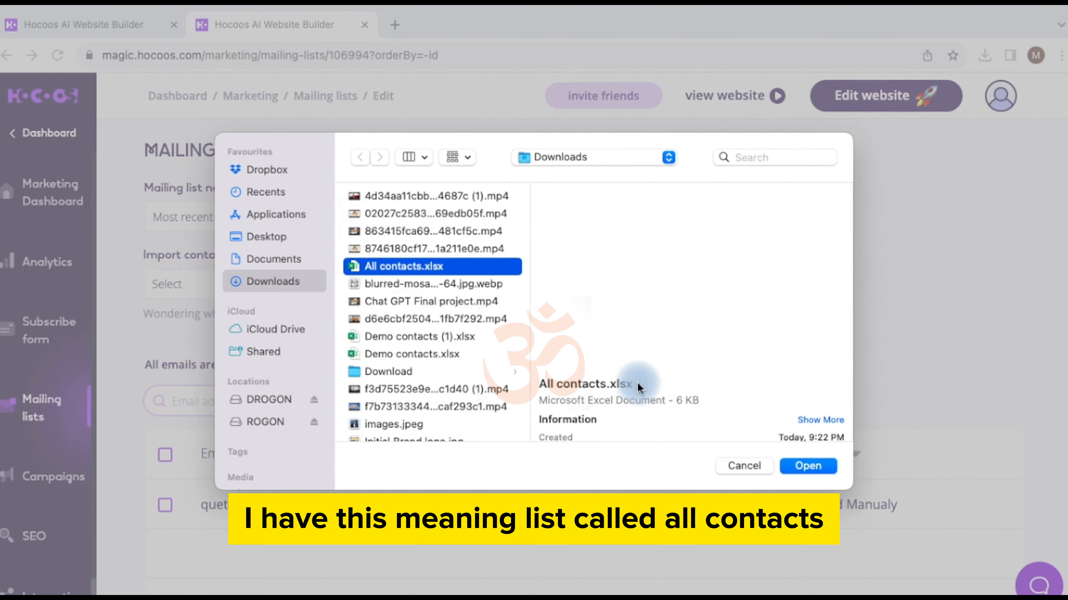
click(814, 467)
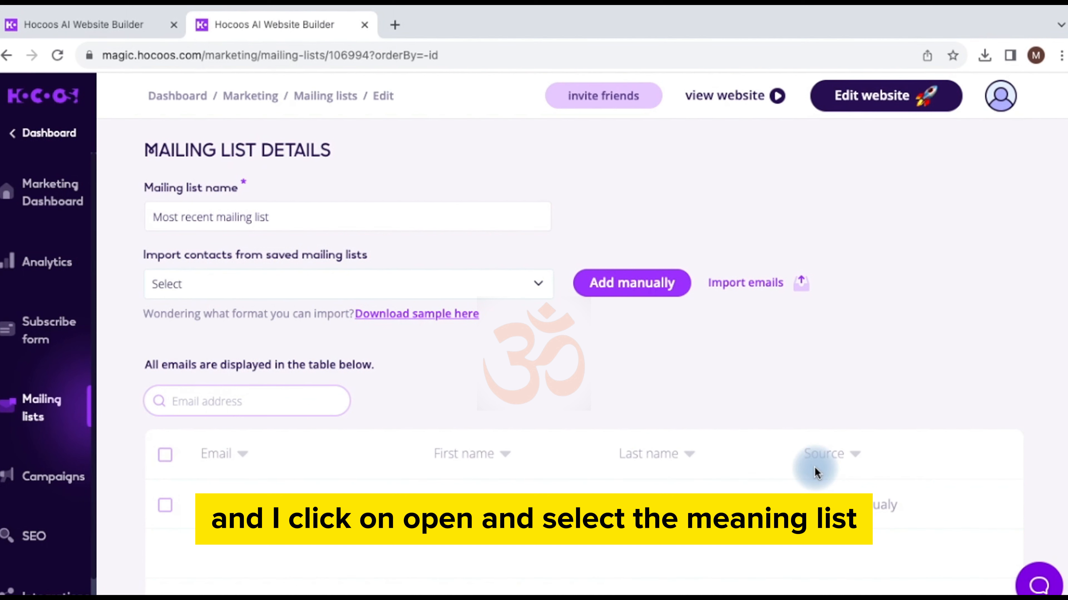
scroll(437, 492, down, 2)
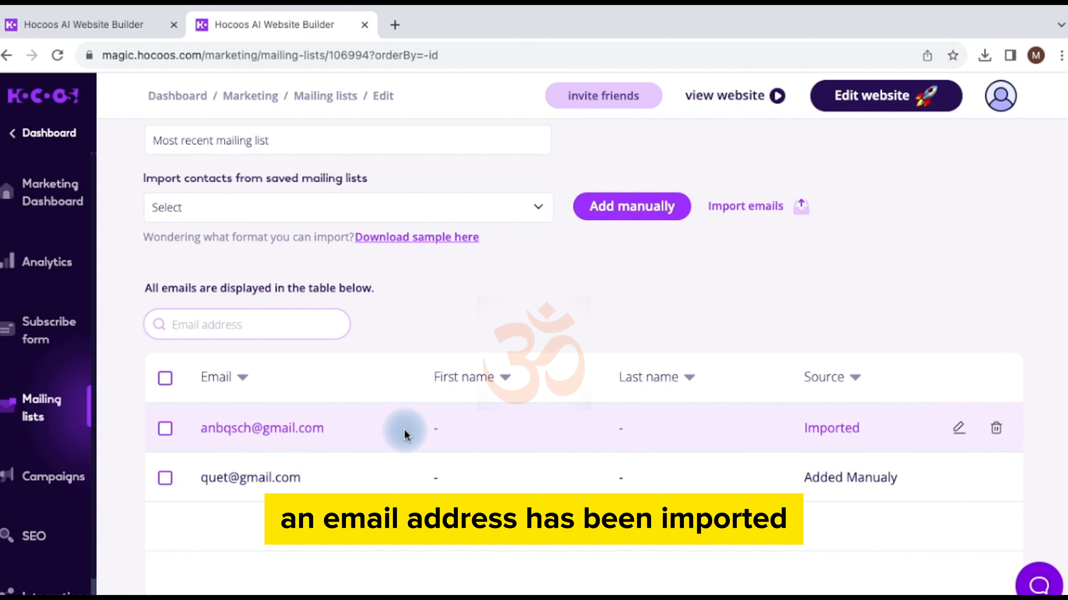
Step: Tick the rows of both the imported and the manually added contact
click(165, 429)
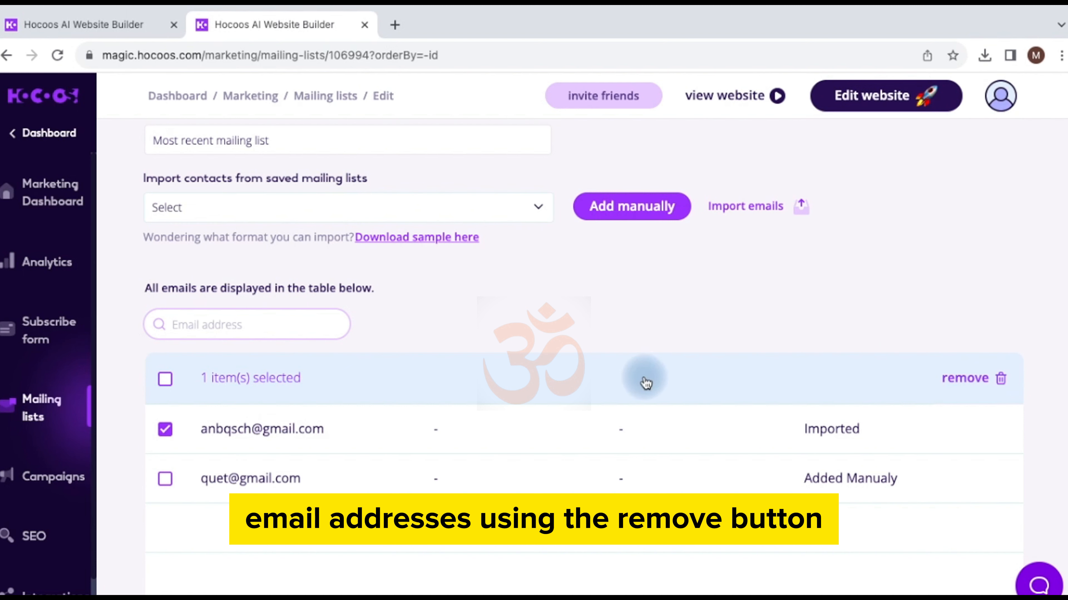
click(165, 479)
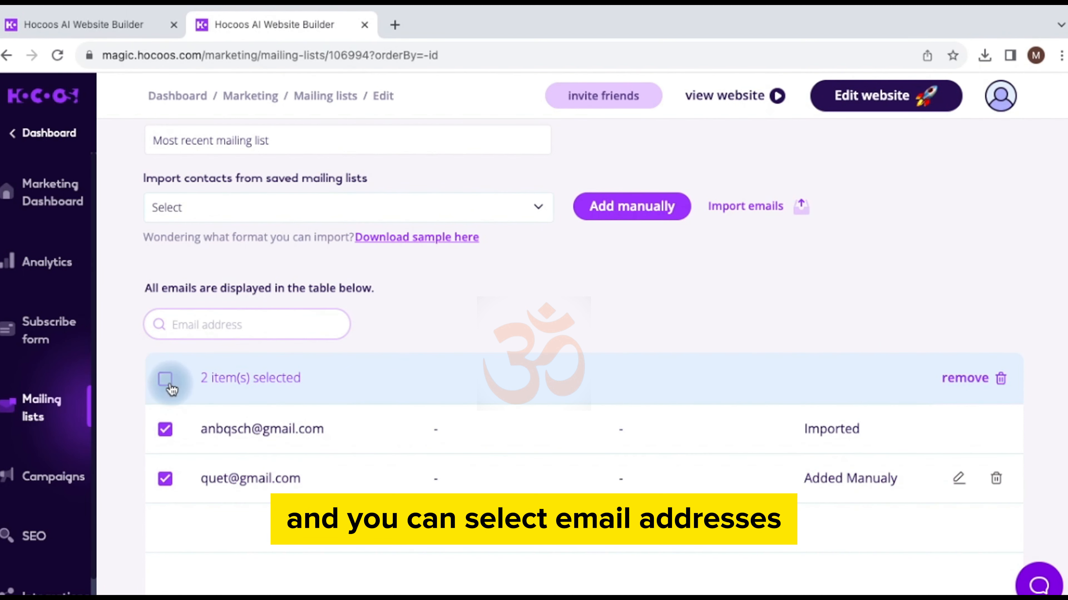
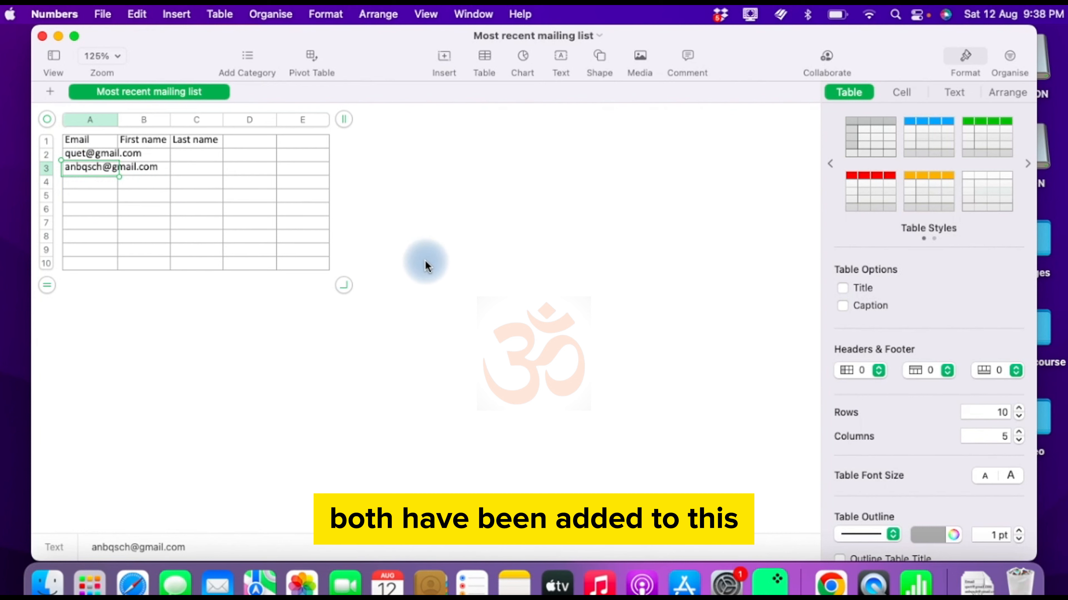
Step: Show the settings of the 'Most recent mailing list' sheet in Numbers
click(425, 261)
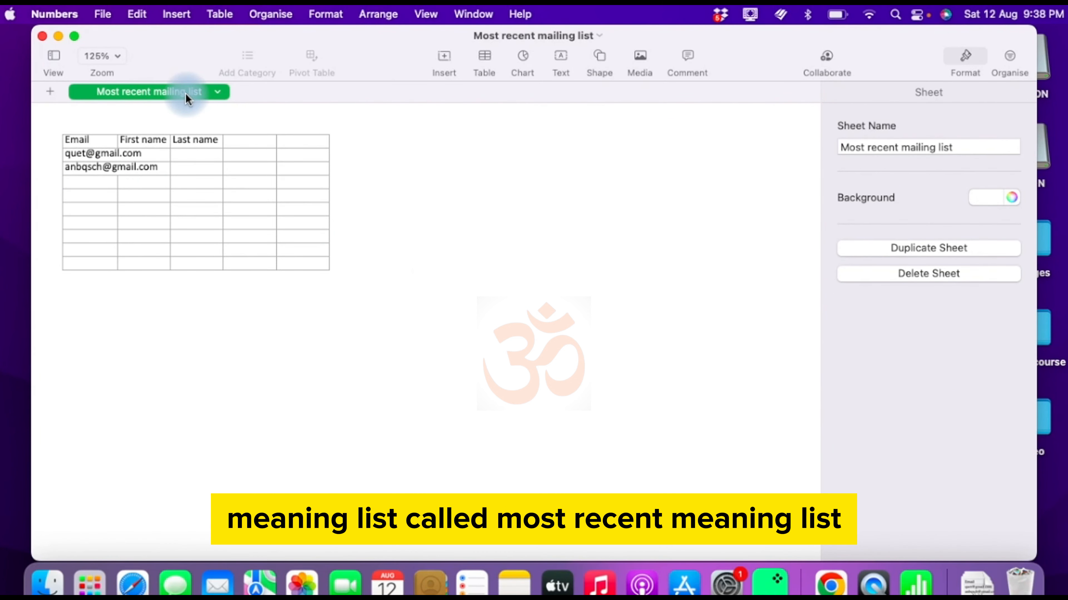
Step: Close the Numbers spreadsheet and bring Chrome with the Hocoos mailing lists back
click(44, 36)
click(825, 589)
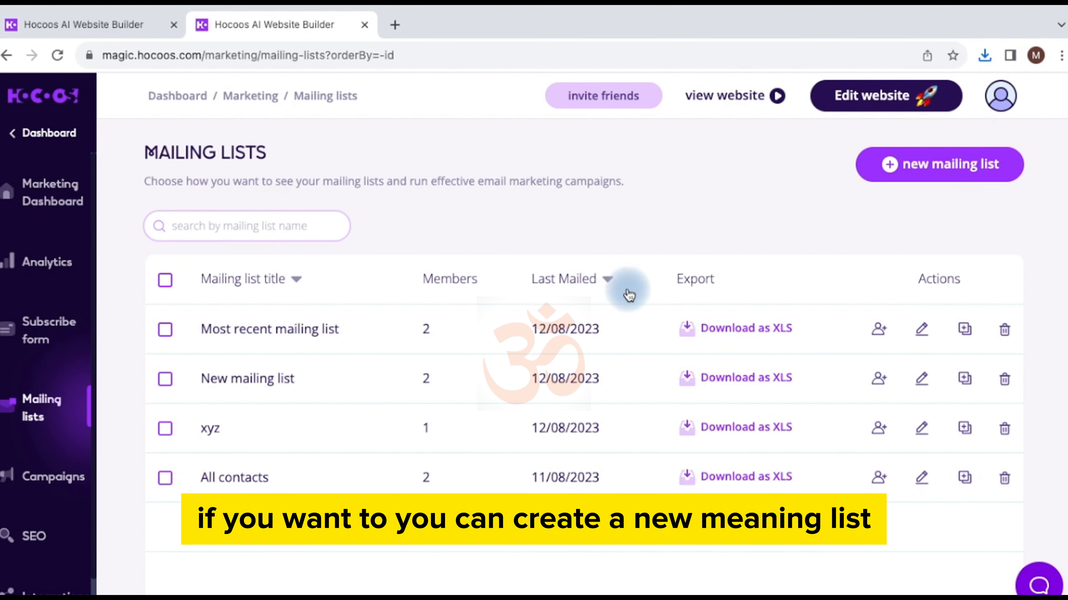
Step: Go back through the browser history from the mailing list pages to the /editor page
click(8, 59)
click(8, 59)
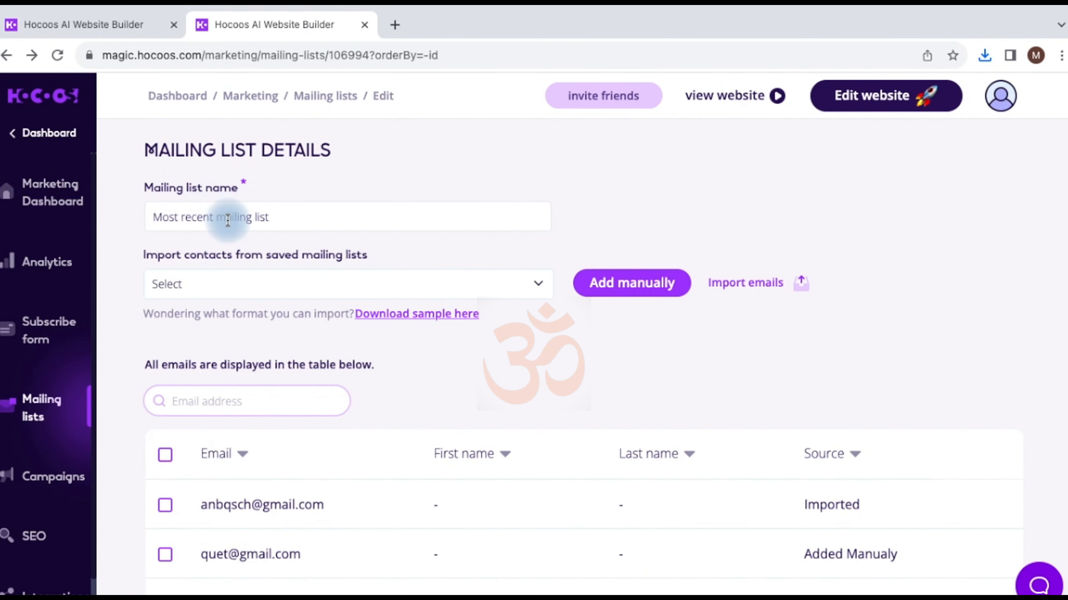
scroll(319, 305, down, 1)
scroll(219, 229, up, 1)
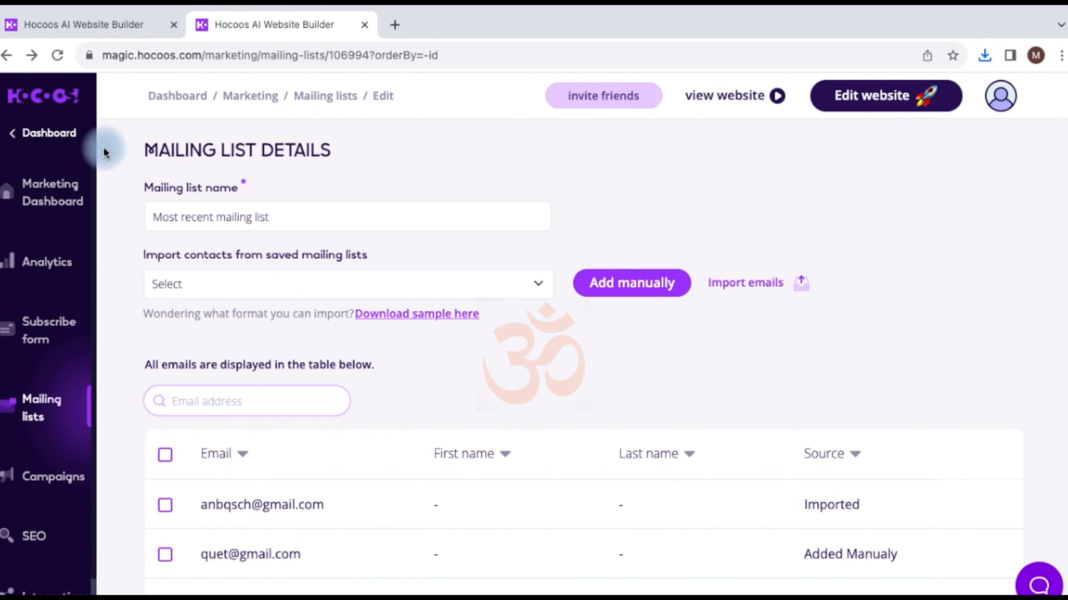
click(8, 58)
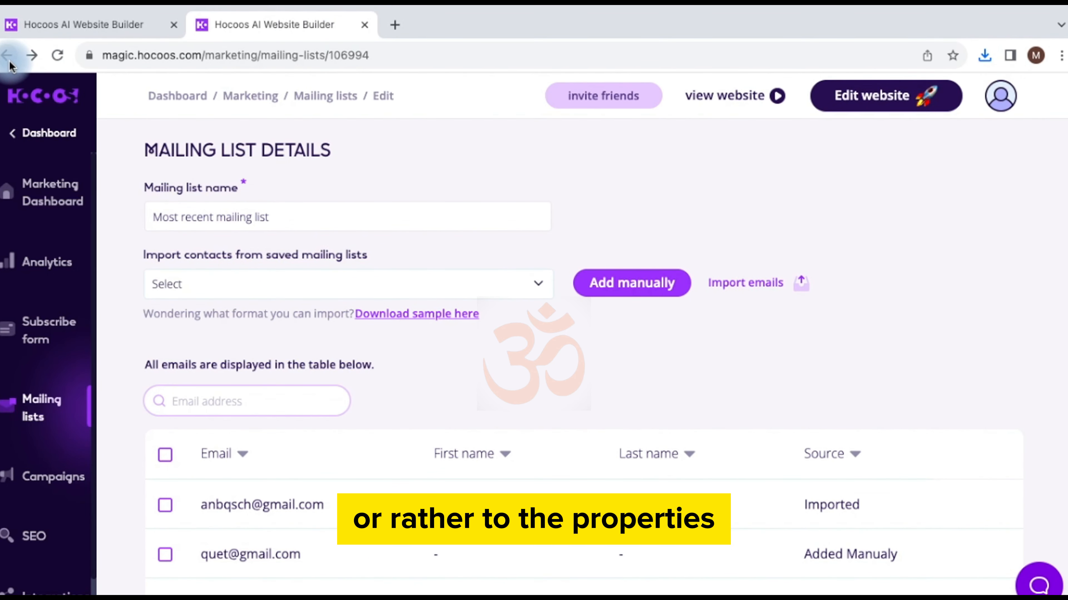
click(6, 57)
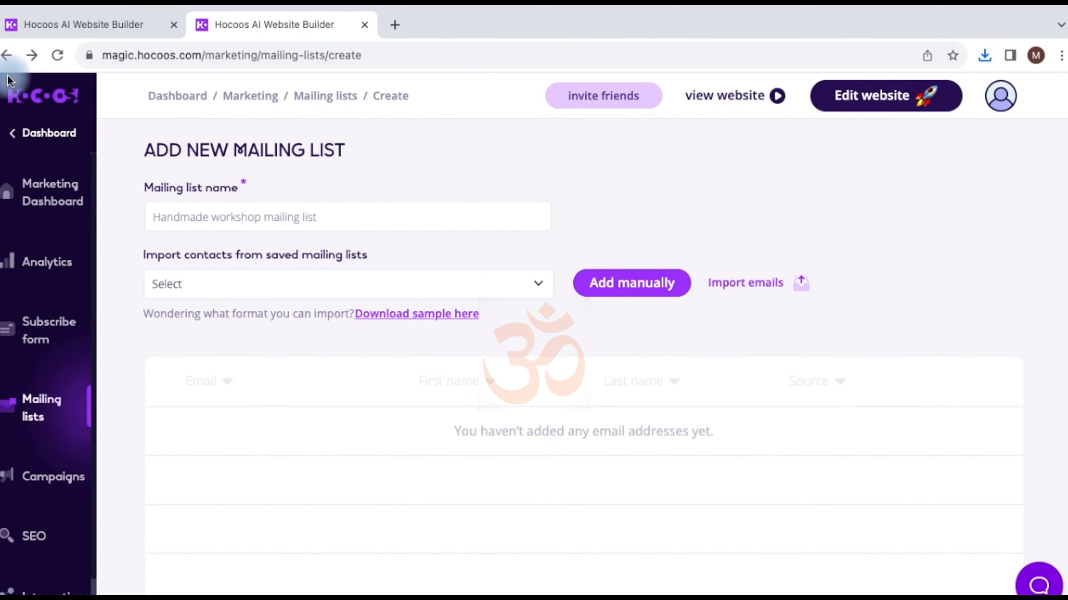
click(7, 55)
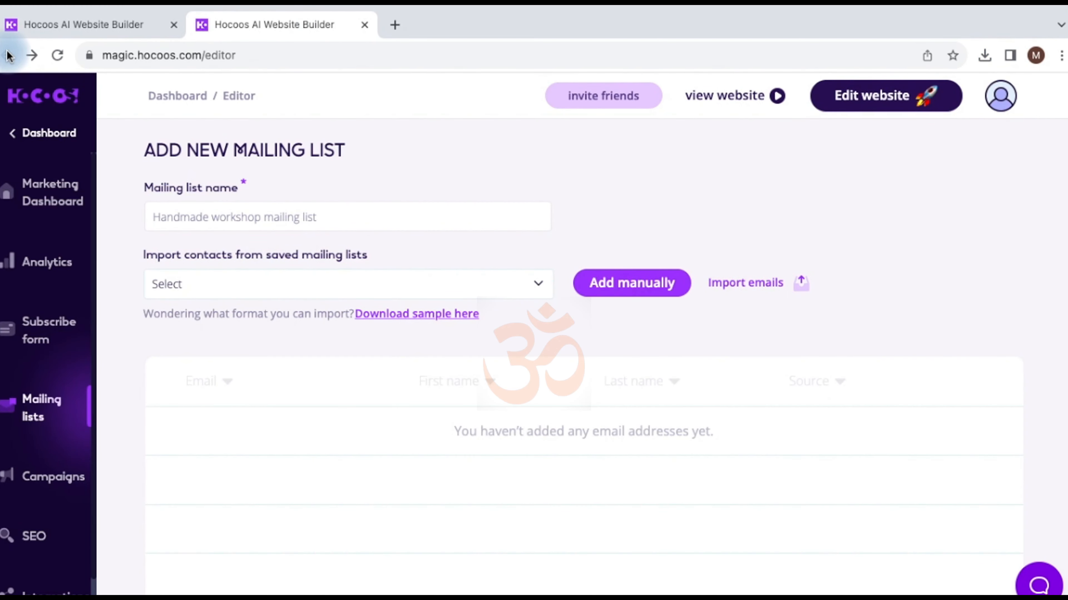
Step: Set the Subscription Form widget to save sign-ups to 'most recent mailing list' and save
scroll(704, 427, down, 15)
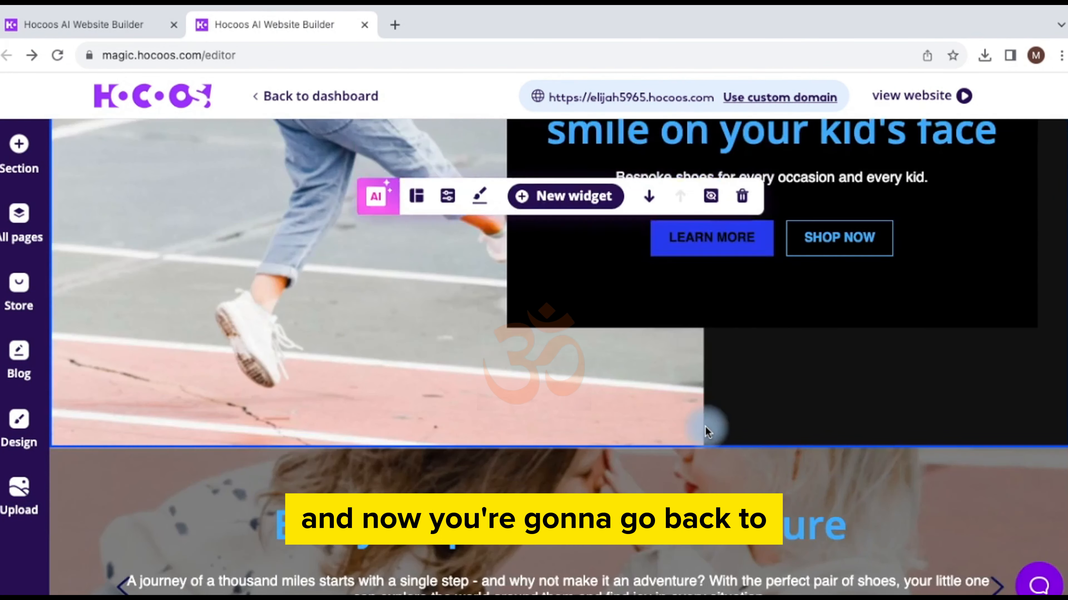
scroll(705, 426, down, 12)
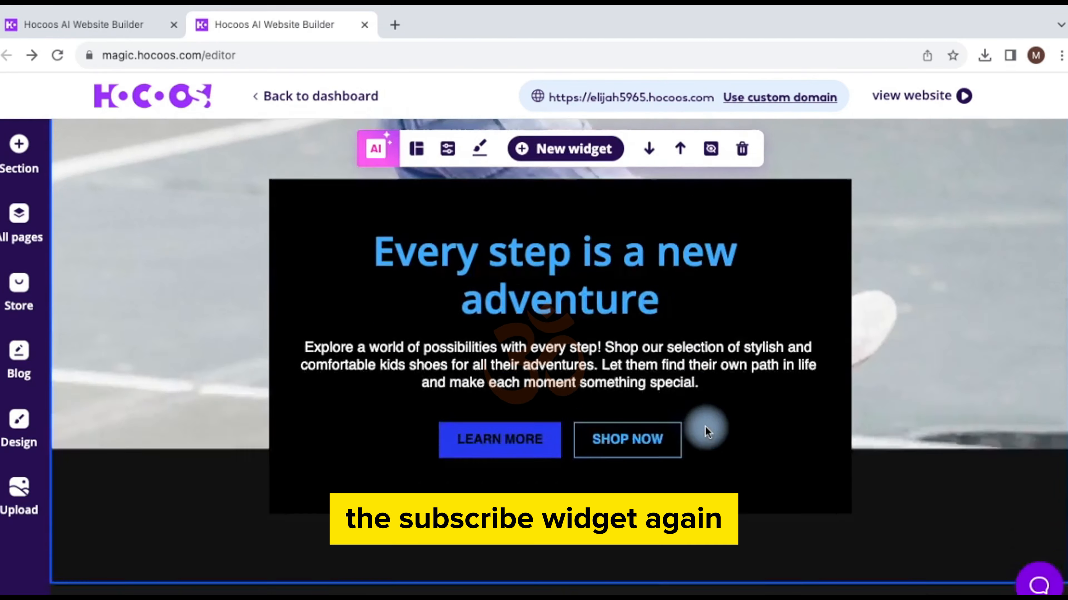
scroll(706, 431, up, 3)
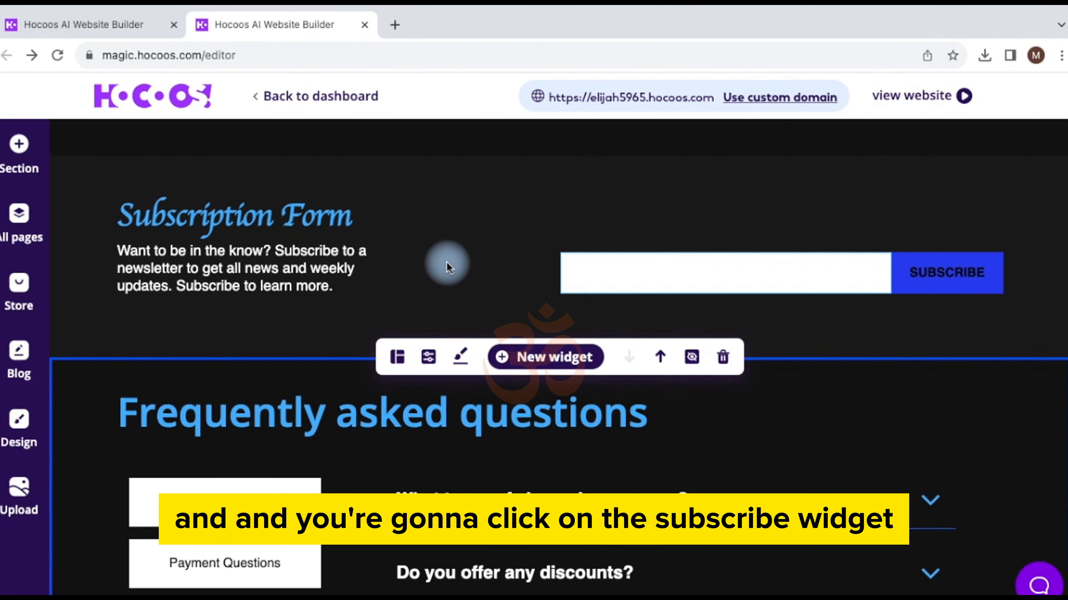
click(458, 248)
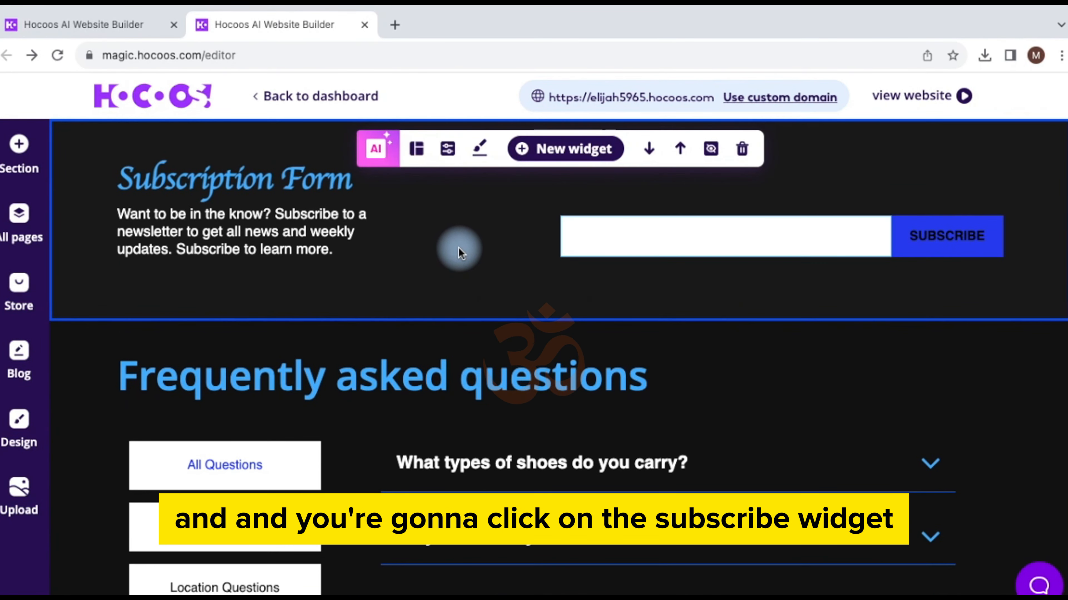
click(446, 152)
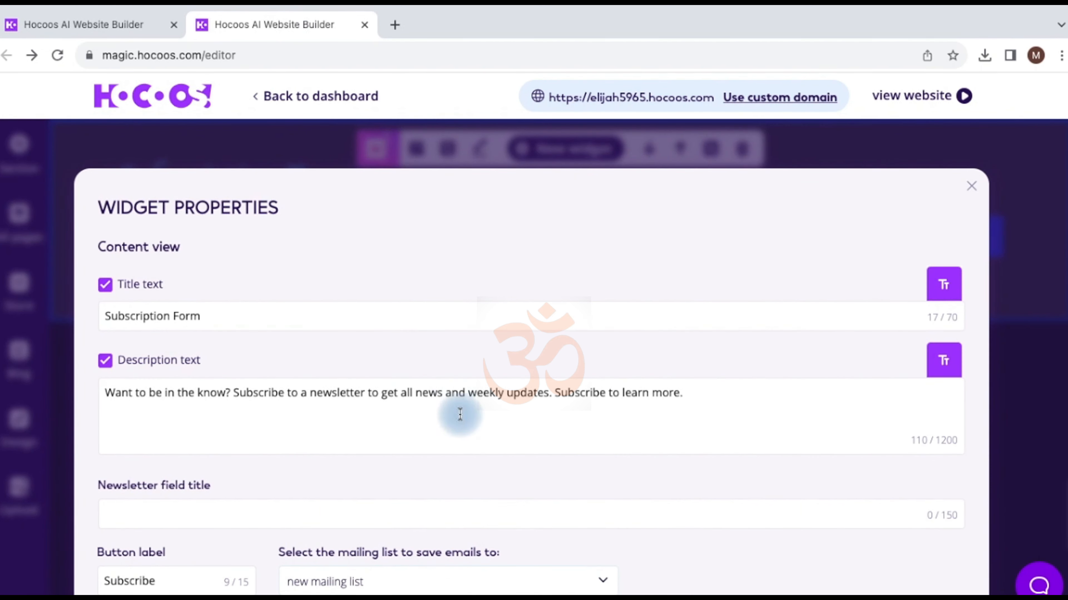
scroll(500, 474, down, 5)
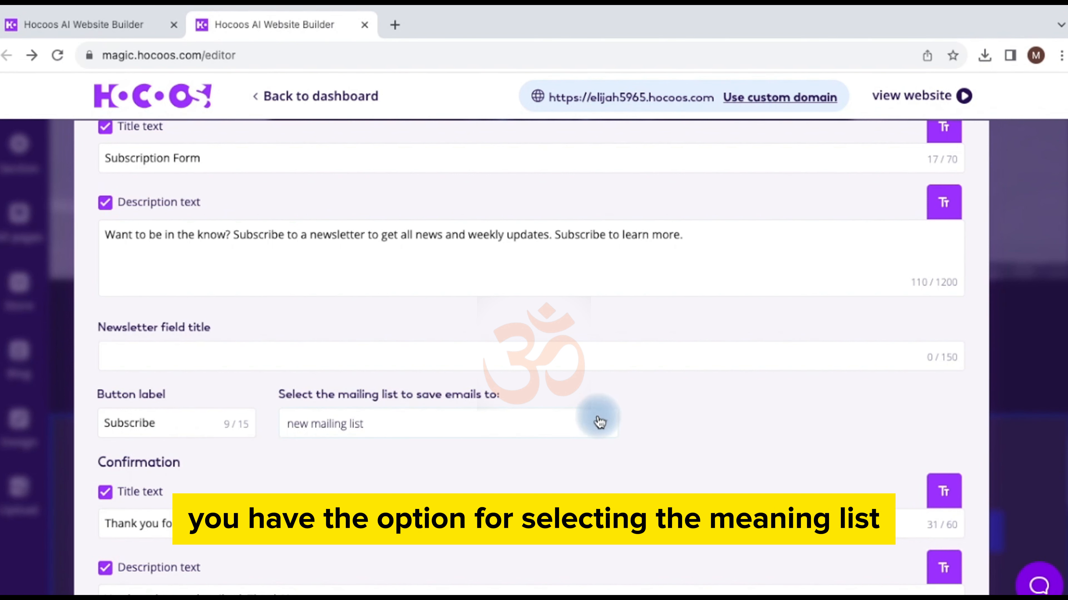
click(602, 426)
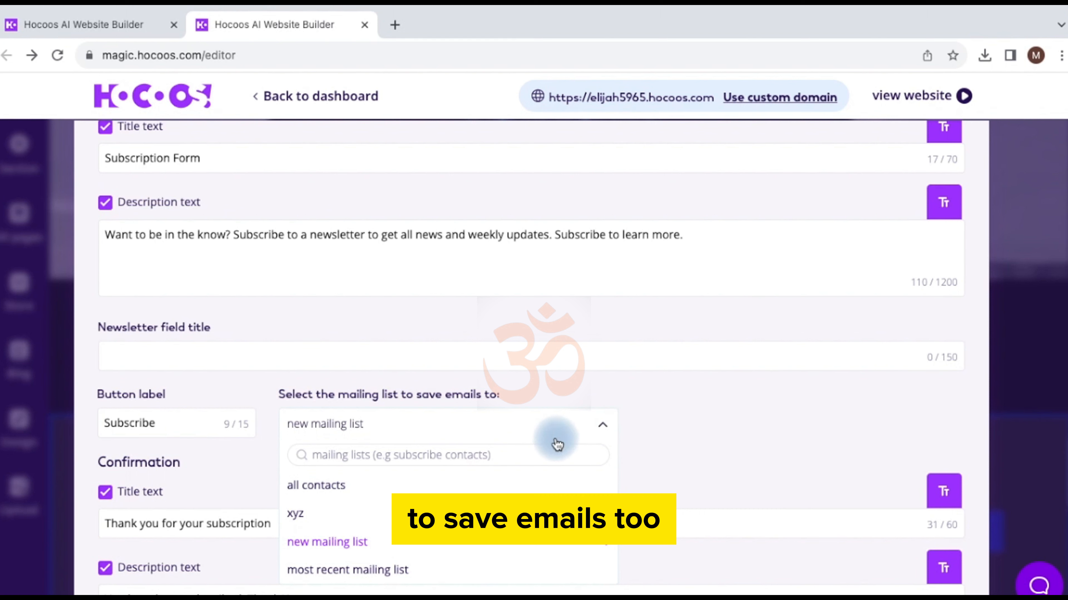
click(349, 572)
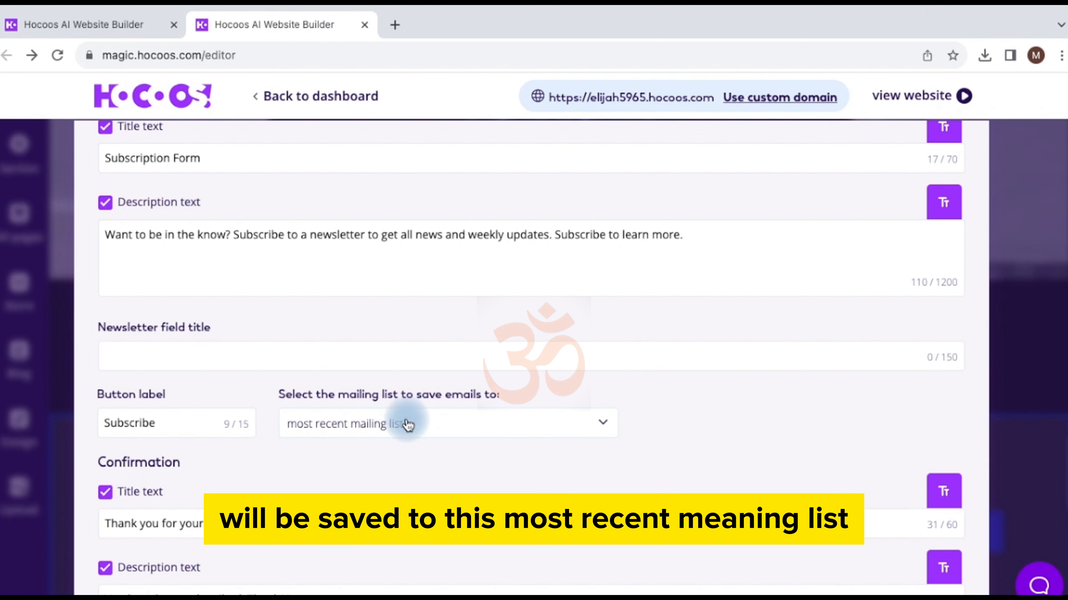
scroll(545, 459, down, 3)
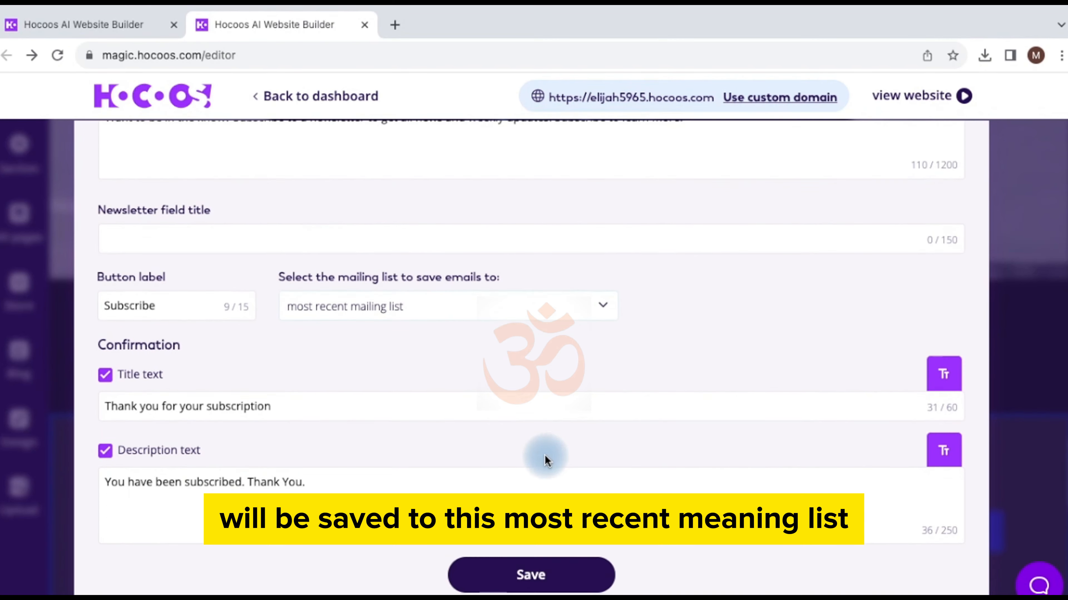
click(513, 553)
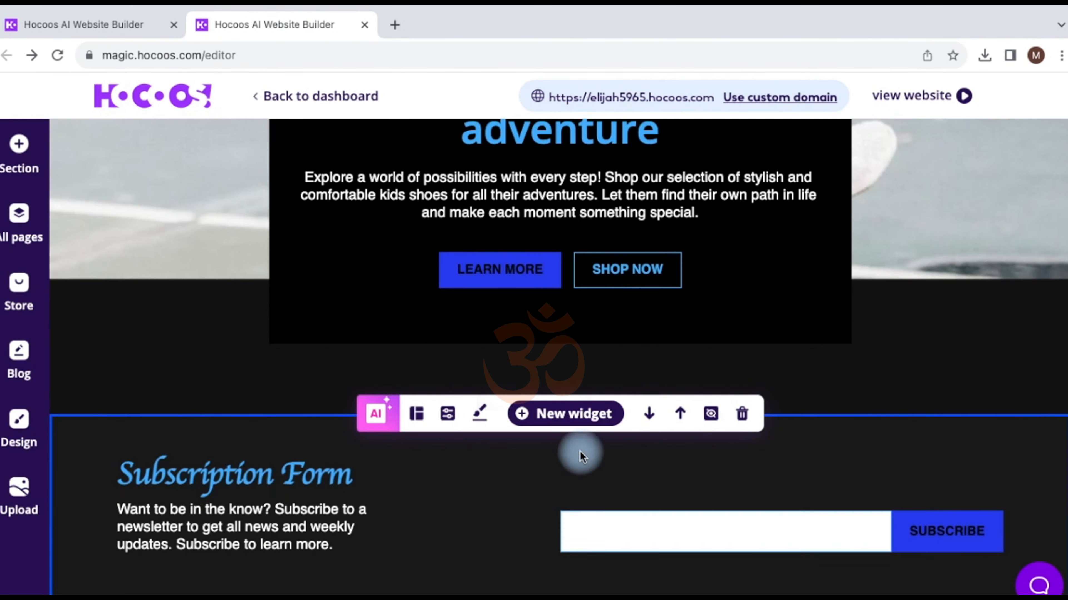
scroll(668, 425, up, 10)
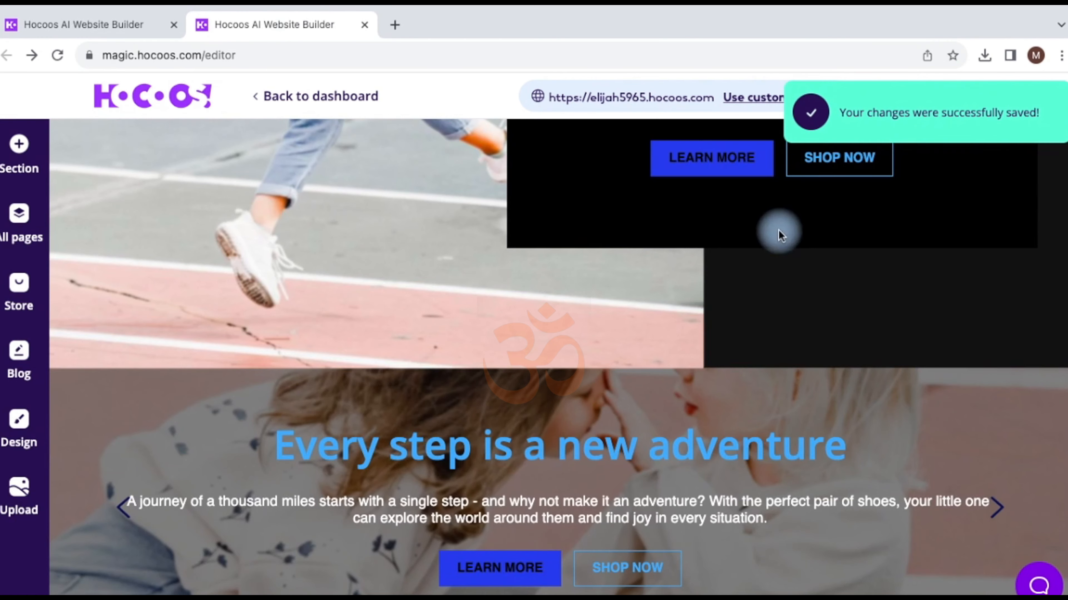
scroll(548, 264, up, 4)
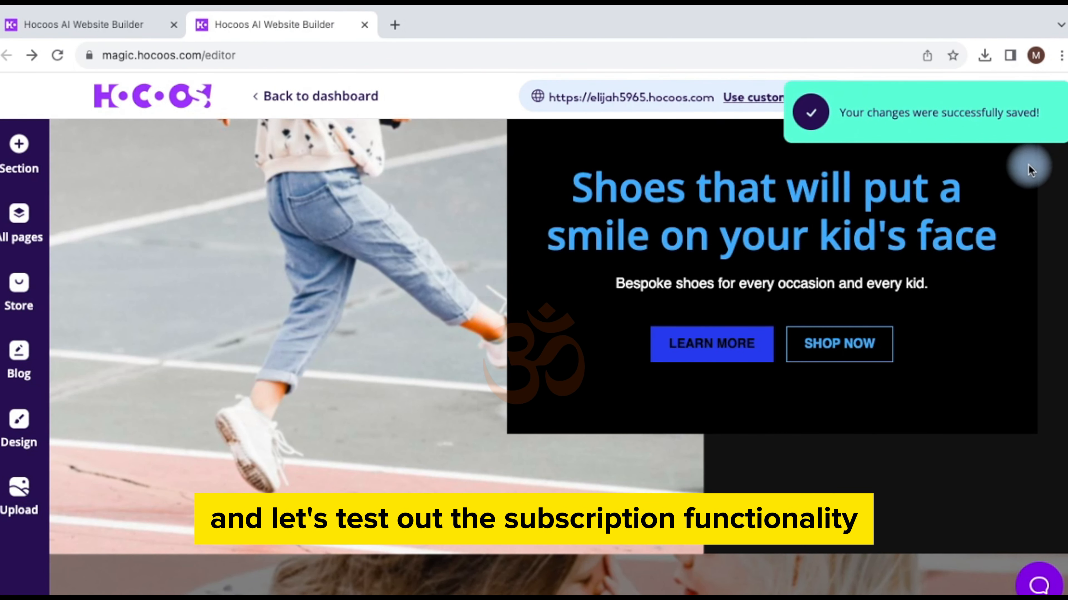
Step: On the live website, submit a test email address through the Subscription Form
click(927, 95)
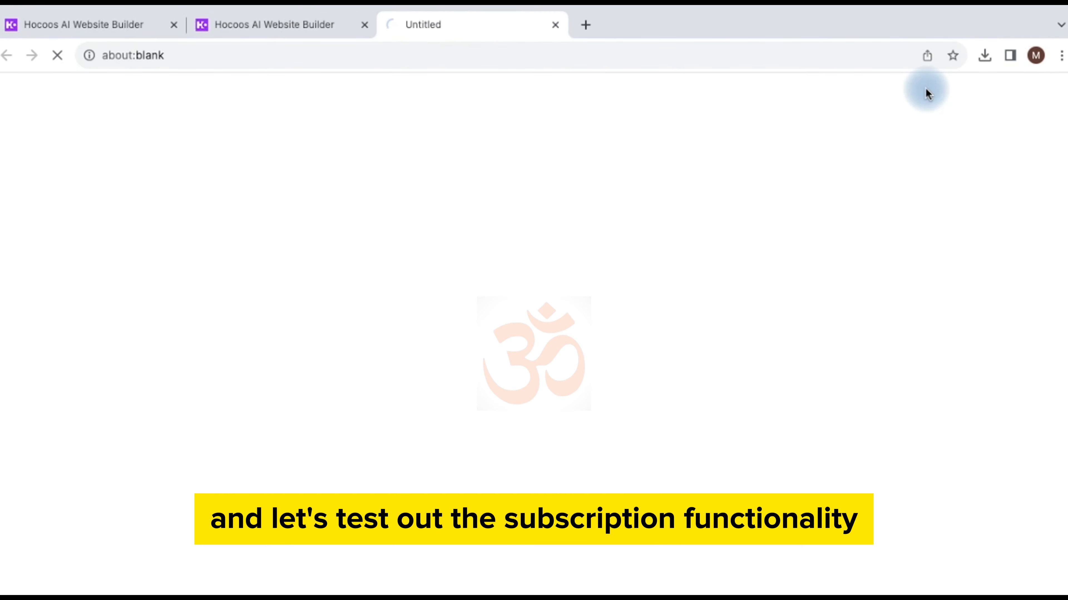
scroll(536, 334, down, 15)
scroll(538, 343, up, 8)
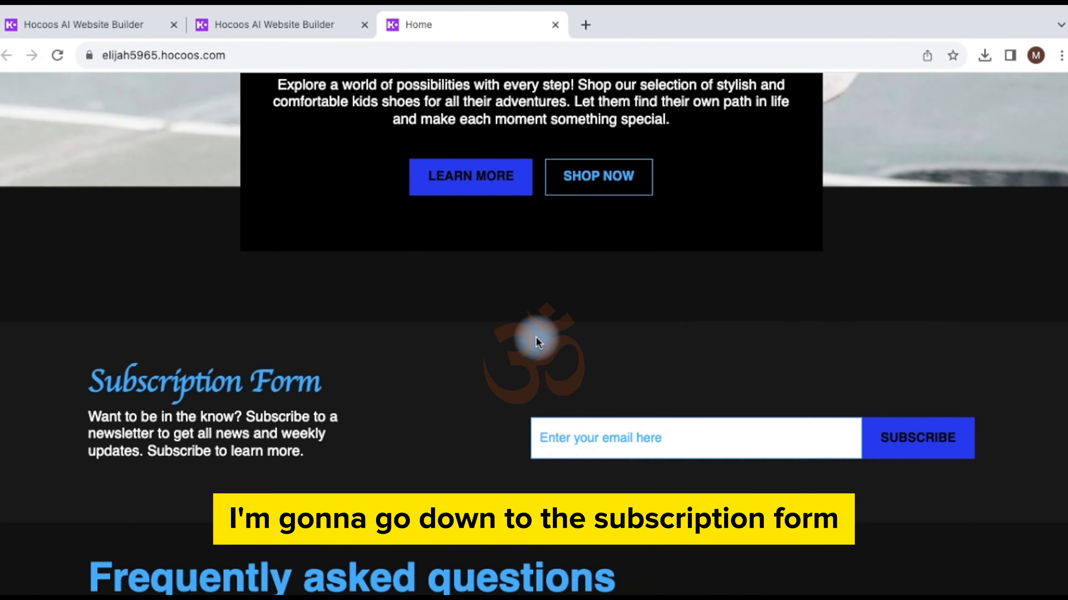
click(569, 440)
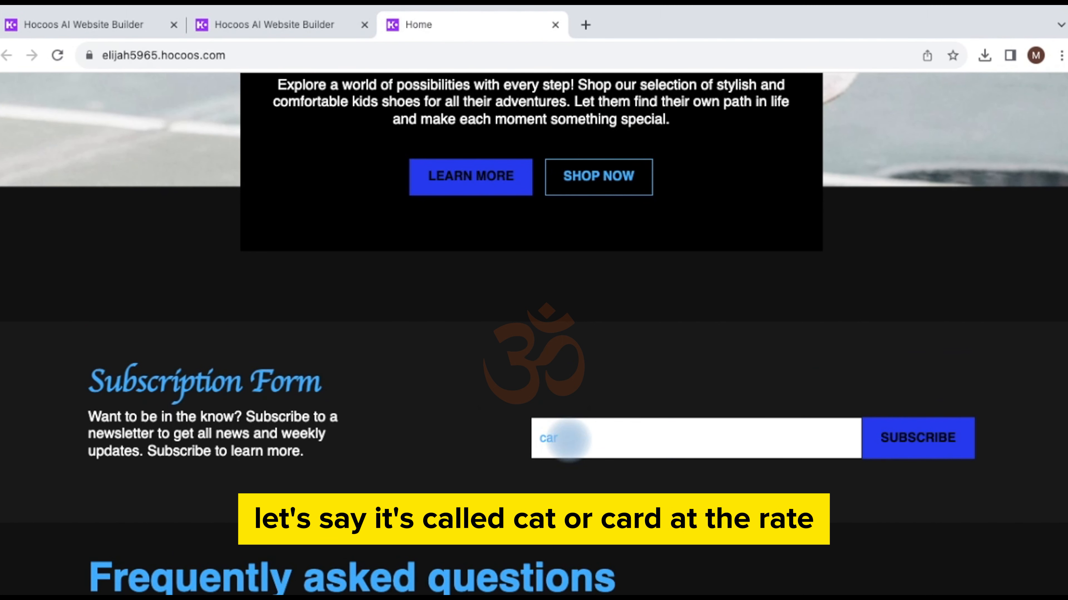
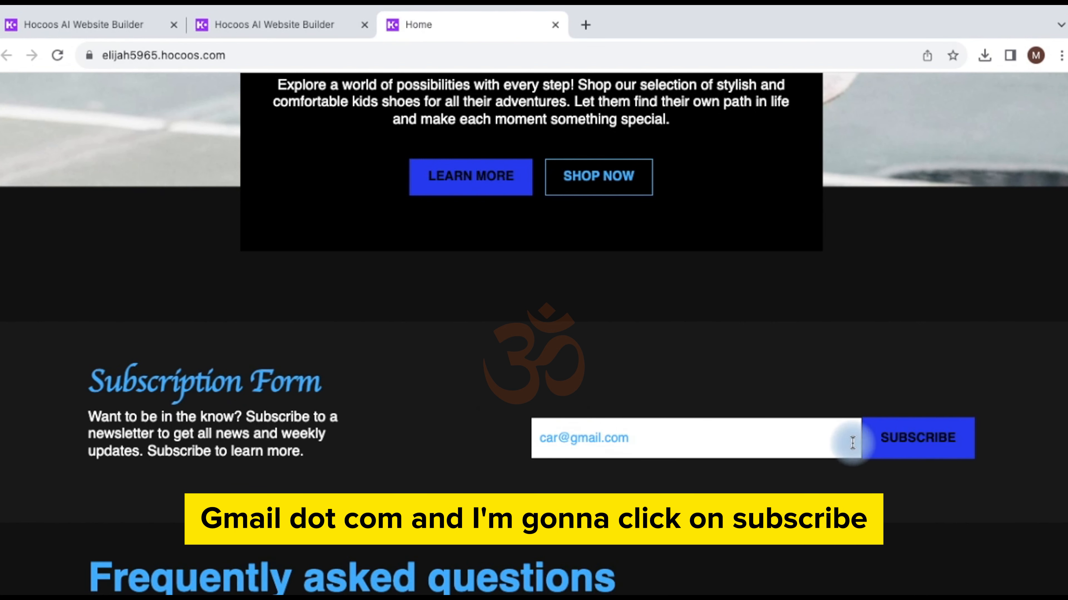
click(901, 444)
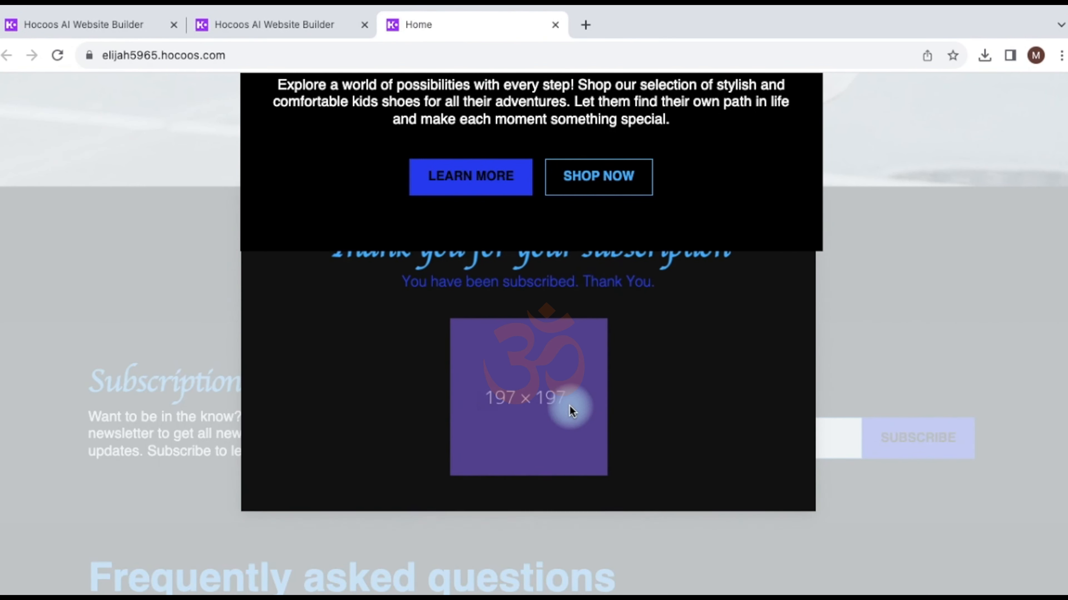
Step: Dismiss the 'Thank you for your subscription' confirmation
scroll(560, 285, up, 2)
scroll(560, 284, down, 4)
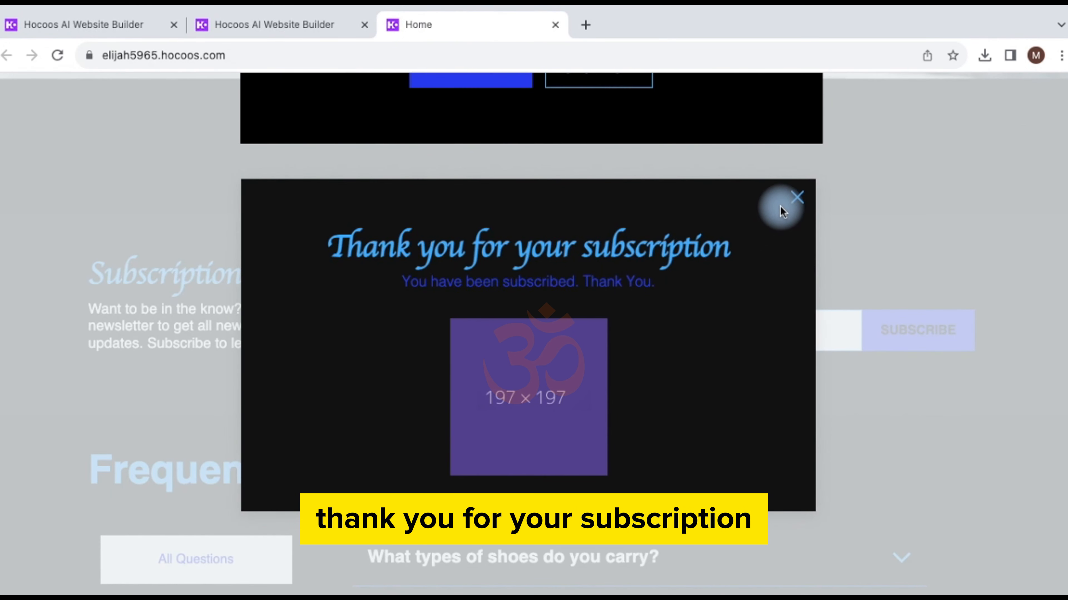
click(797, 206)
scroll(674, 275, up, 20)
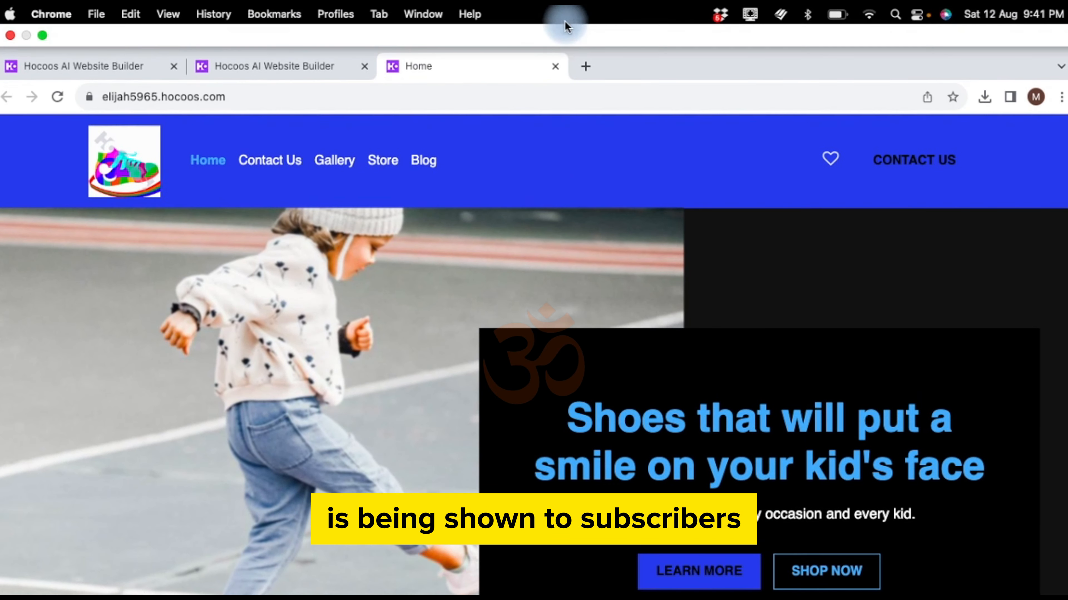
Step: Close the live site tab and return to the Subscription Form in the editor
click(557, 66)
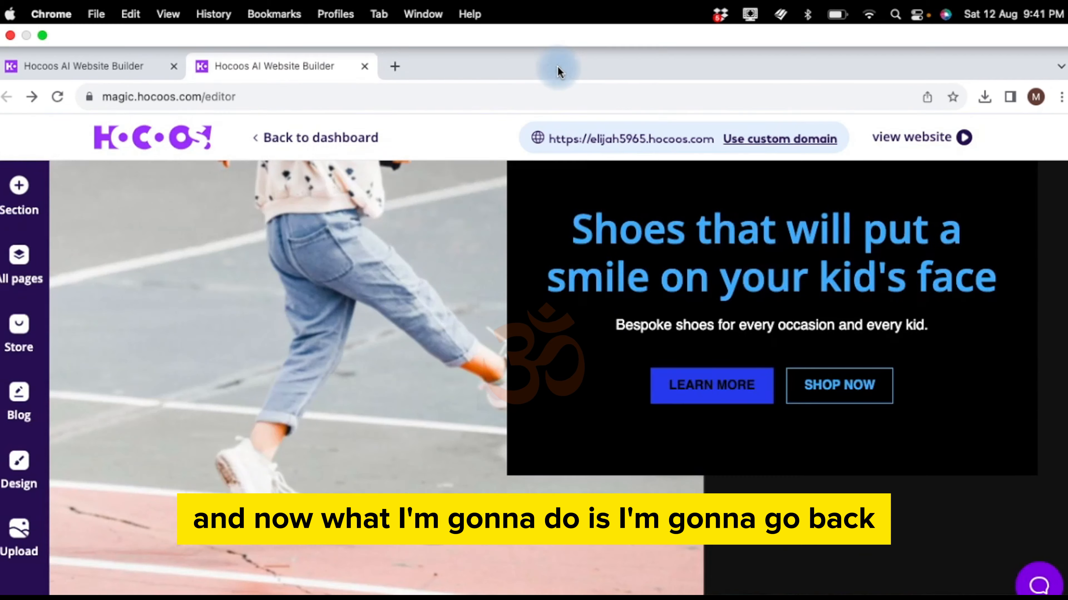
scroll(608, 332, down, 5)
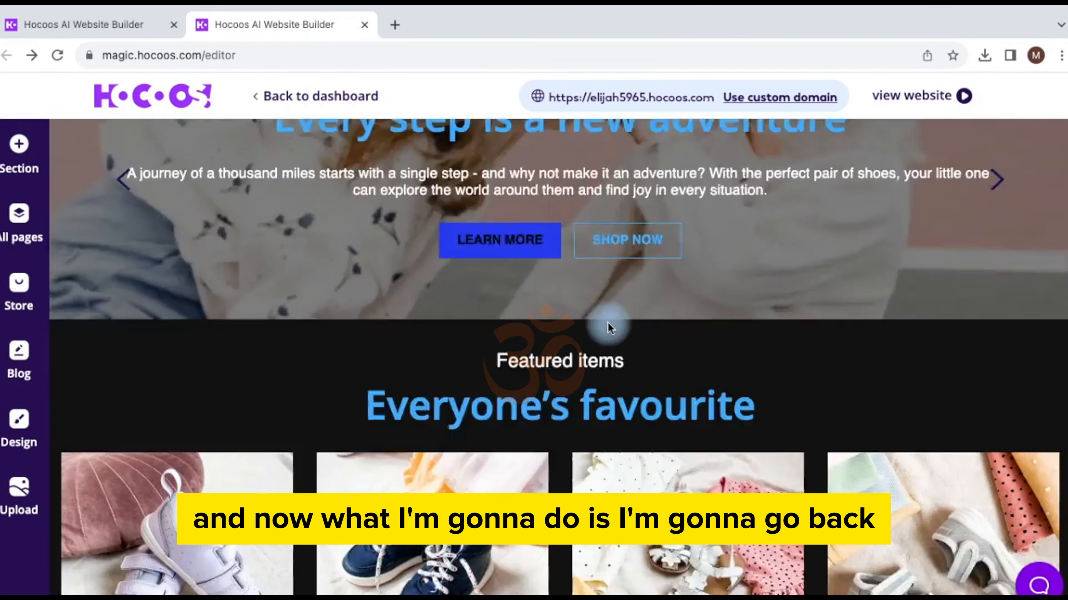
scroll(609, 324, down, 15)
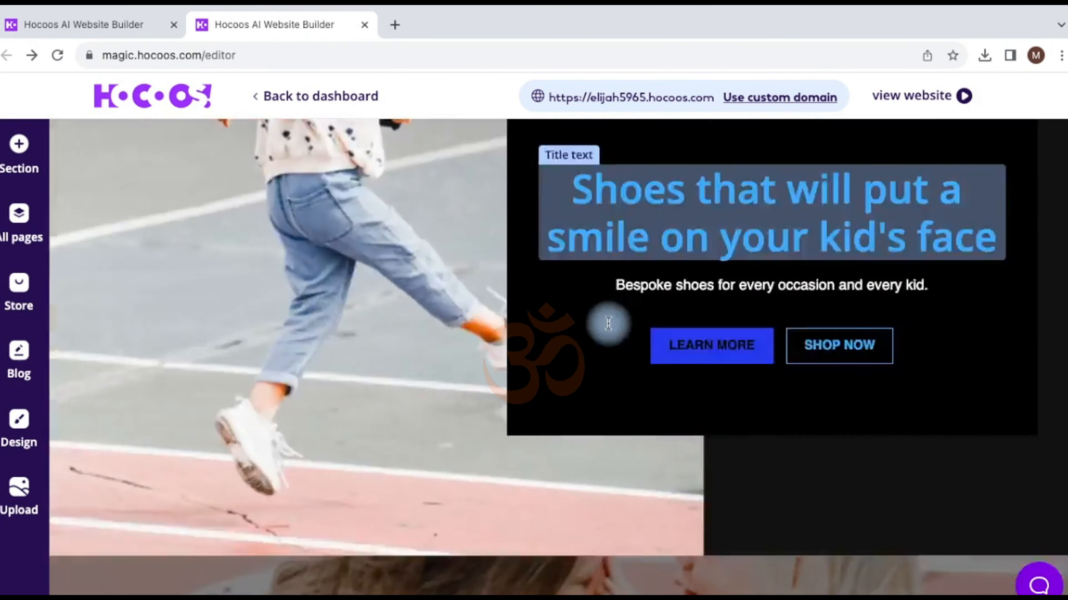
scroll(609, 328, up, 10)
scroll(609, 328, down, 10)
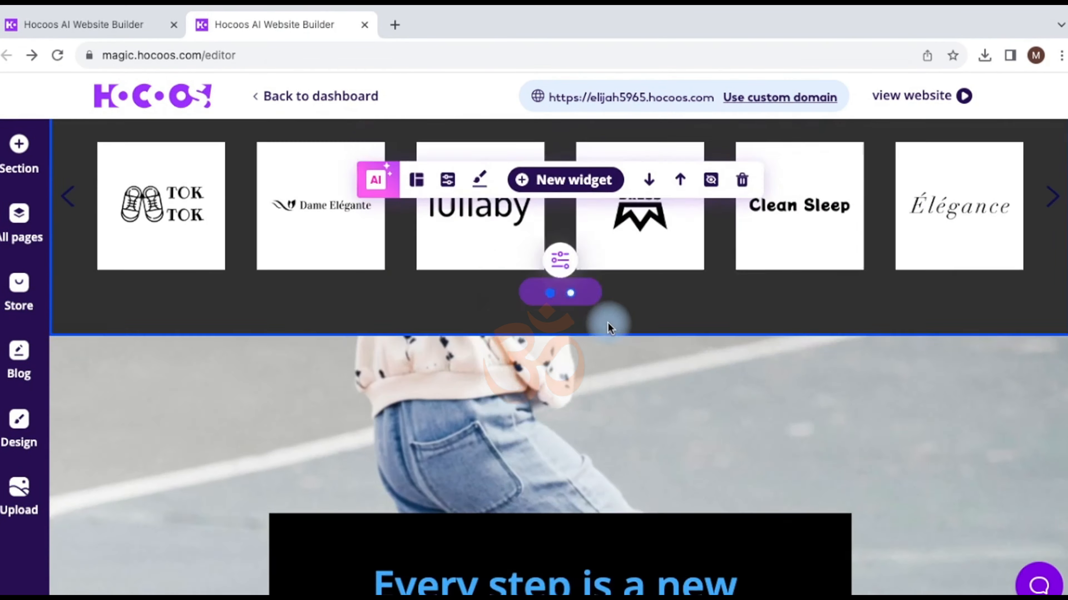
scroll(609, 328, up, 1)
scroll(609, 329, up, 4)
scroll(610, 328, down, 12)
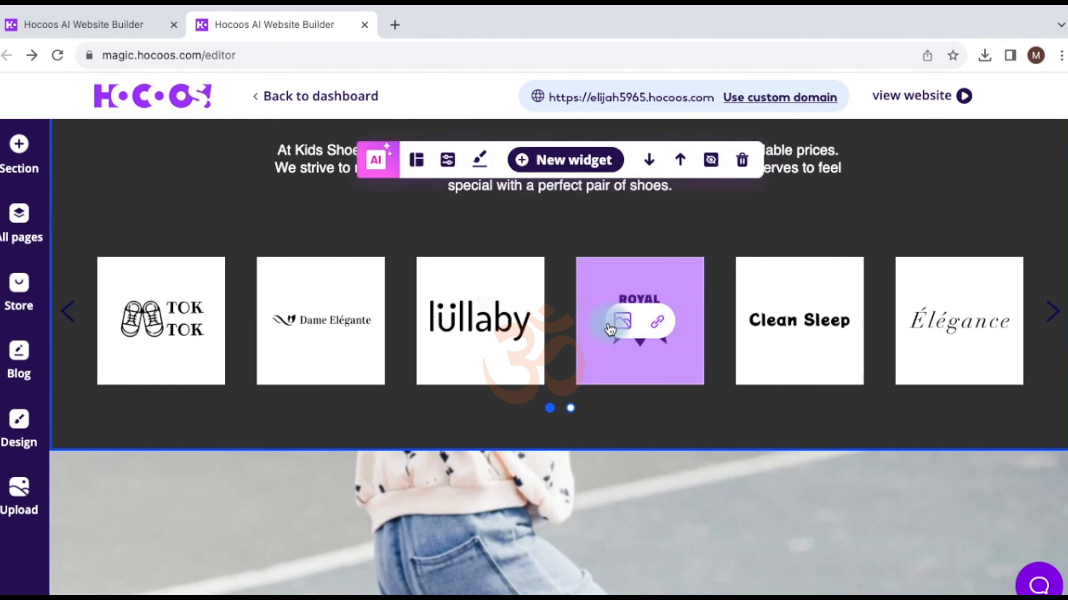
scroll(610, 328, down, 2)
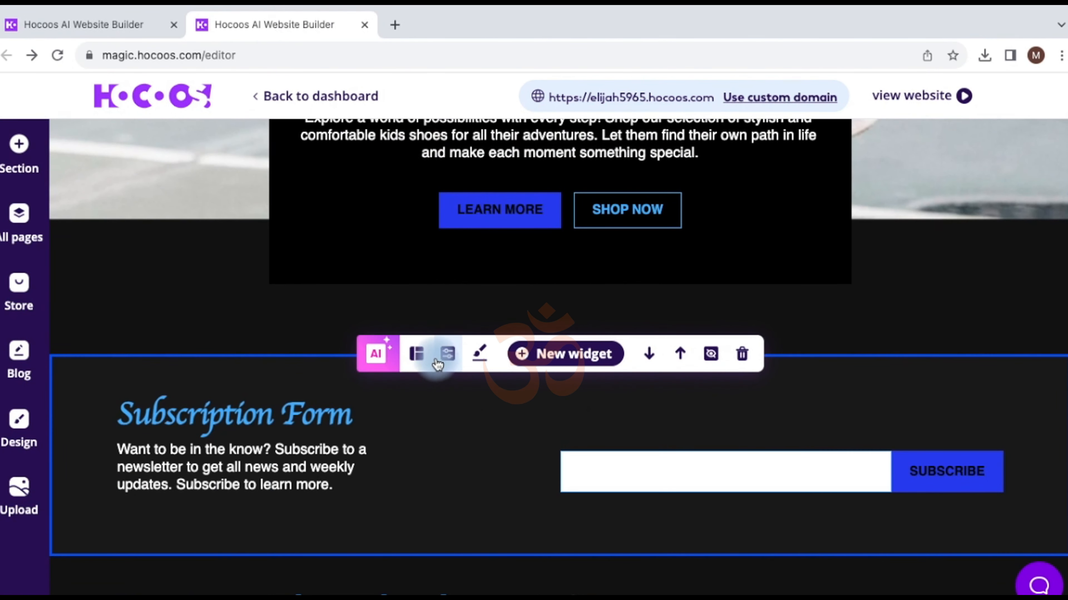
Step: In the Subscription Form properties, keep 'most recent mailing list' and reopen the list choices
click(443, 361)
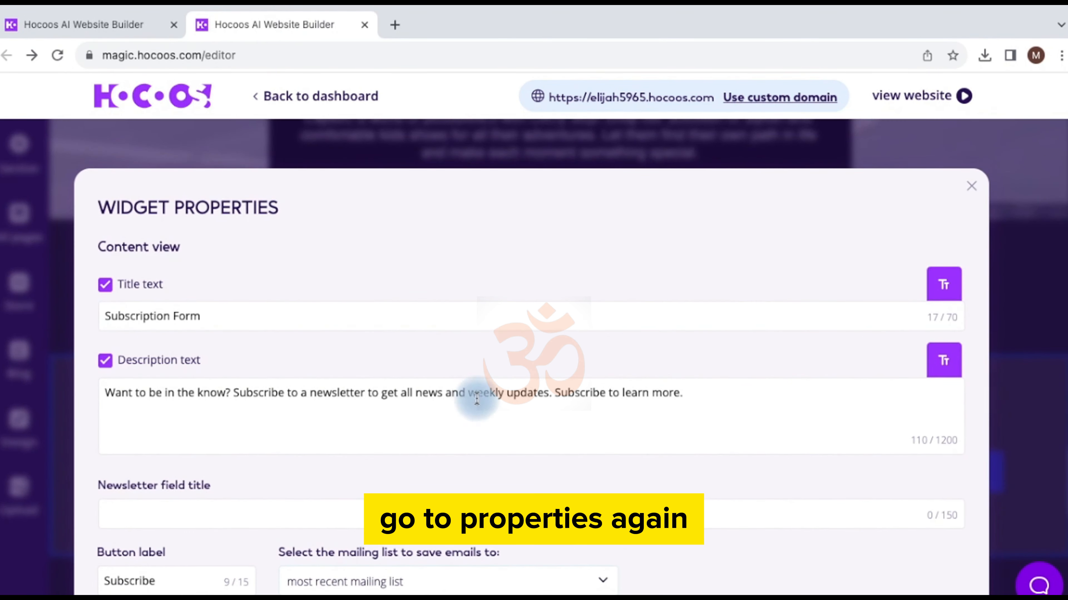
scroll(476, 399, down, 1)
scroll(477, 399, down, 4)
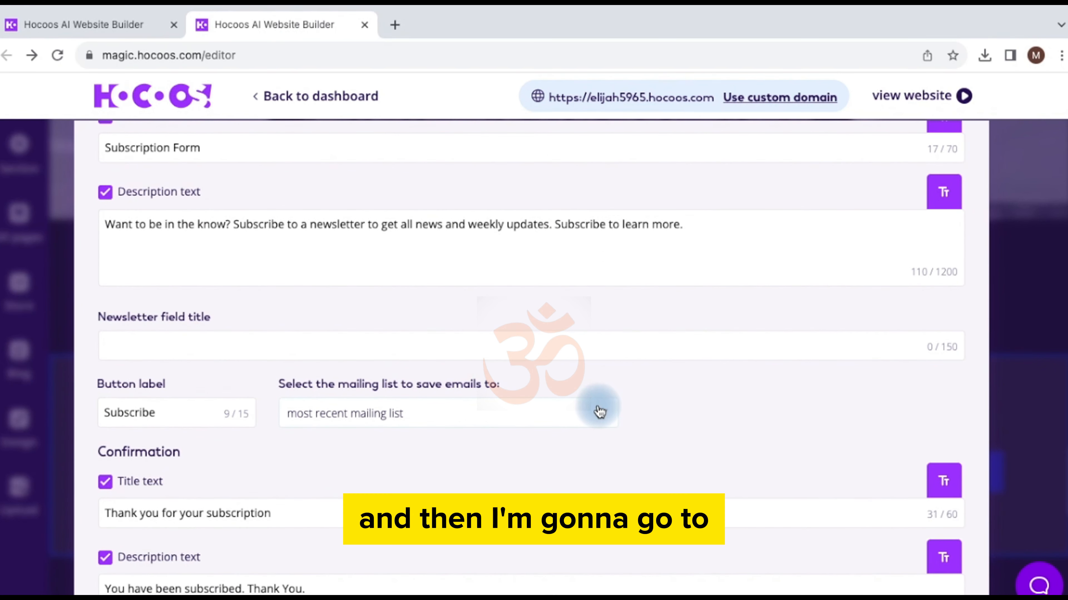
click(600, 412)
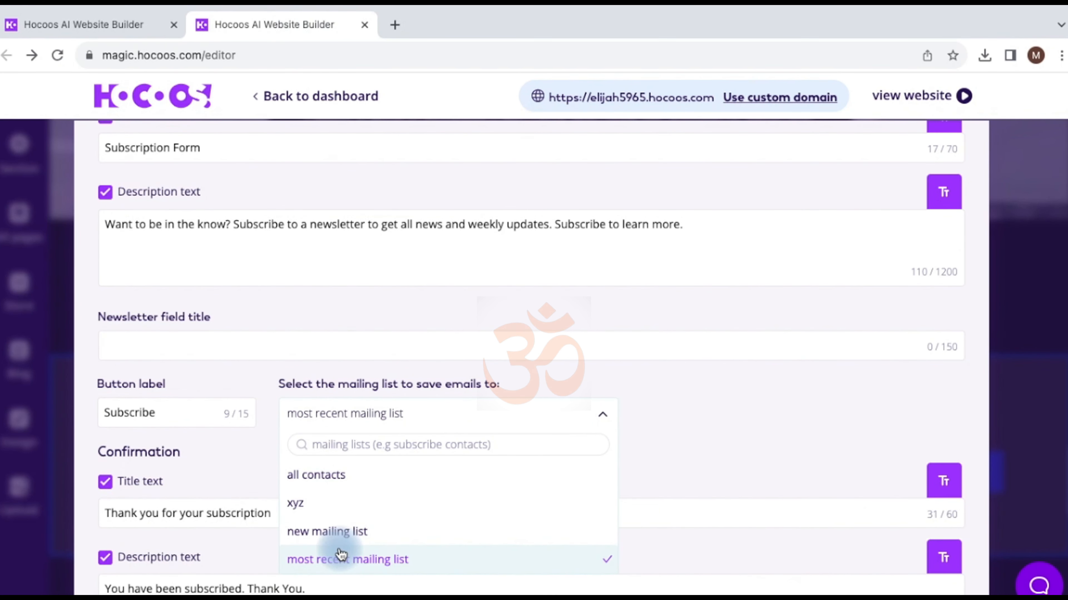
click(330, 568)
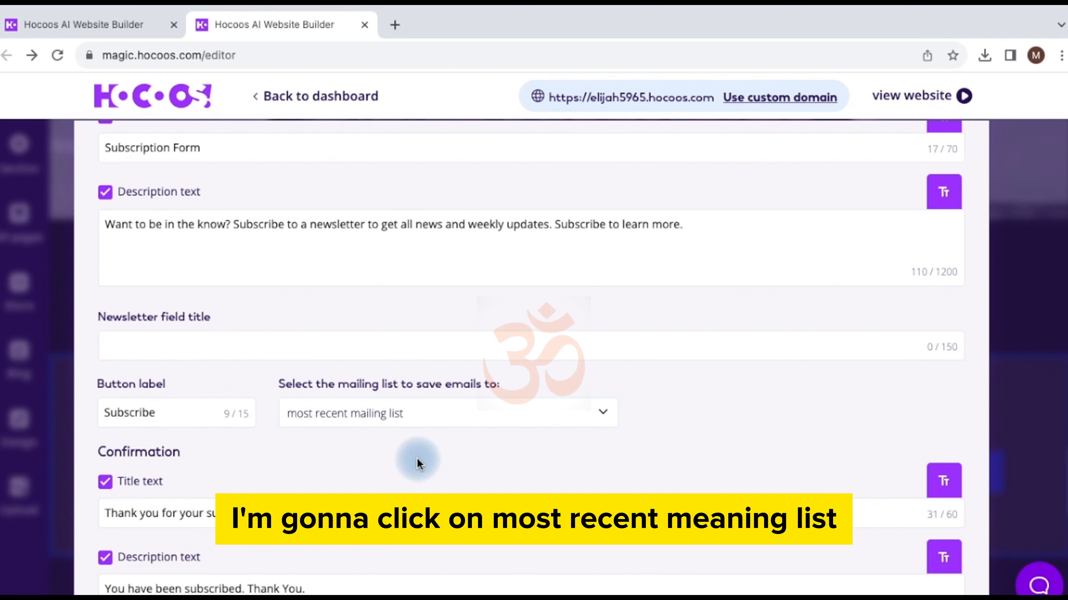
scroll(417, 458, down, 4)
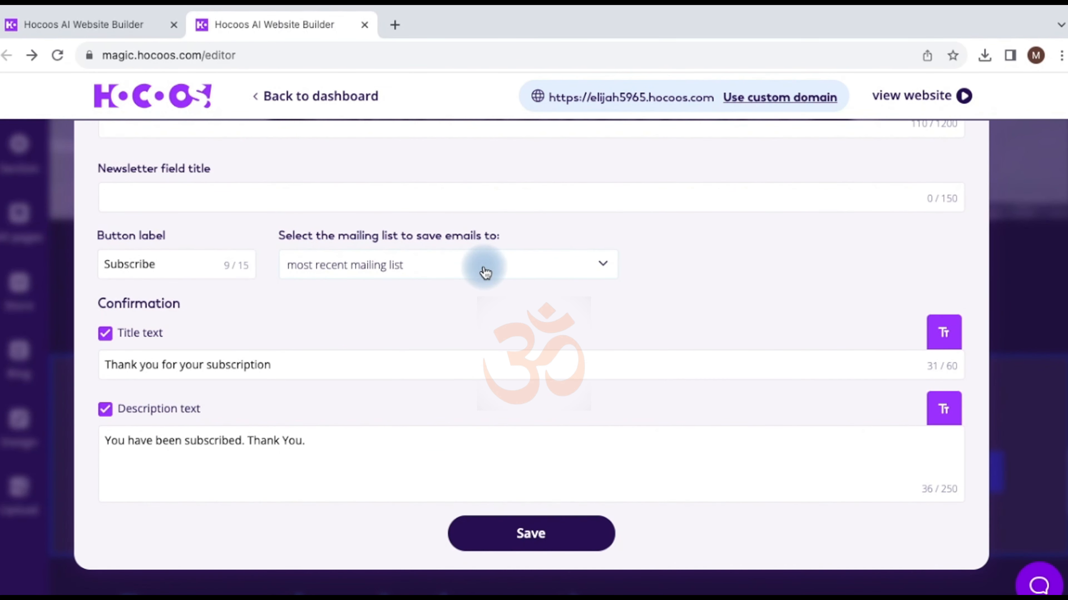
click(485, 271)
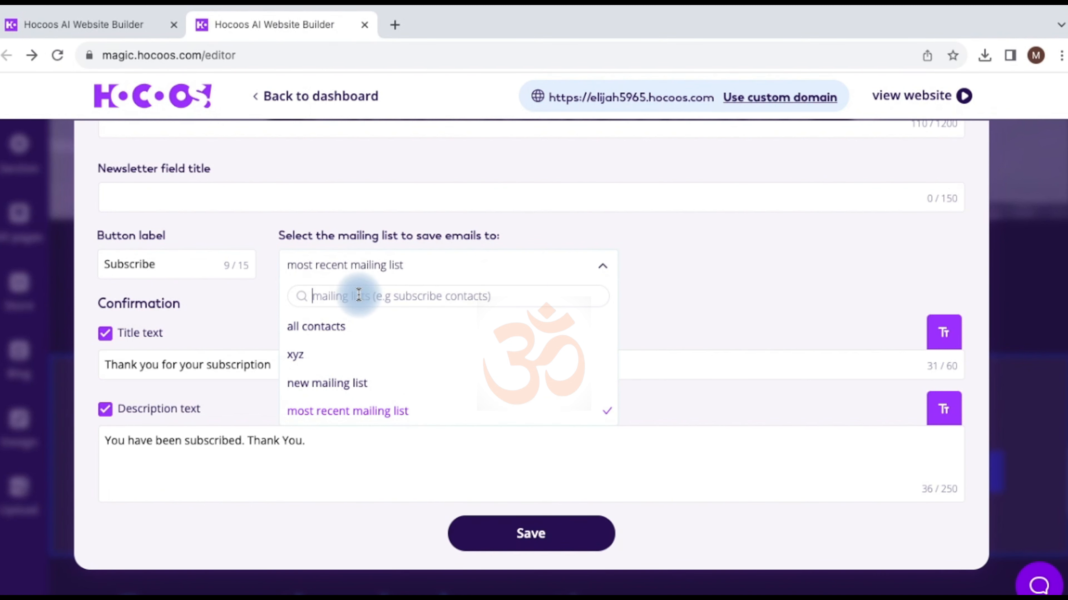
Step: Search lists for 'b' and start a new mailing list importing Most recent mailing list
text(ba)
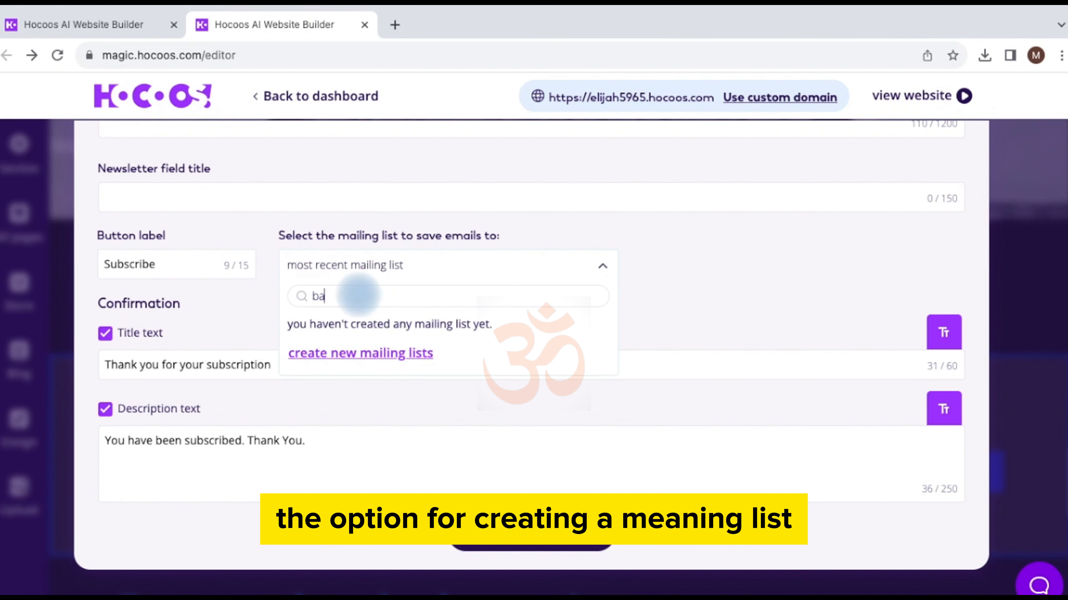
click(359, 354)
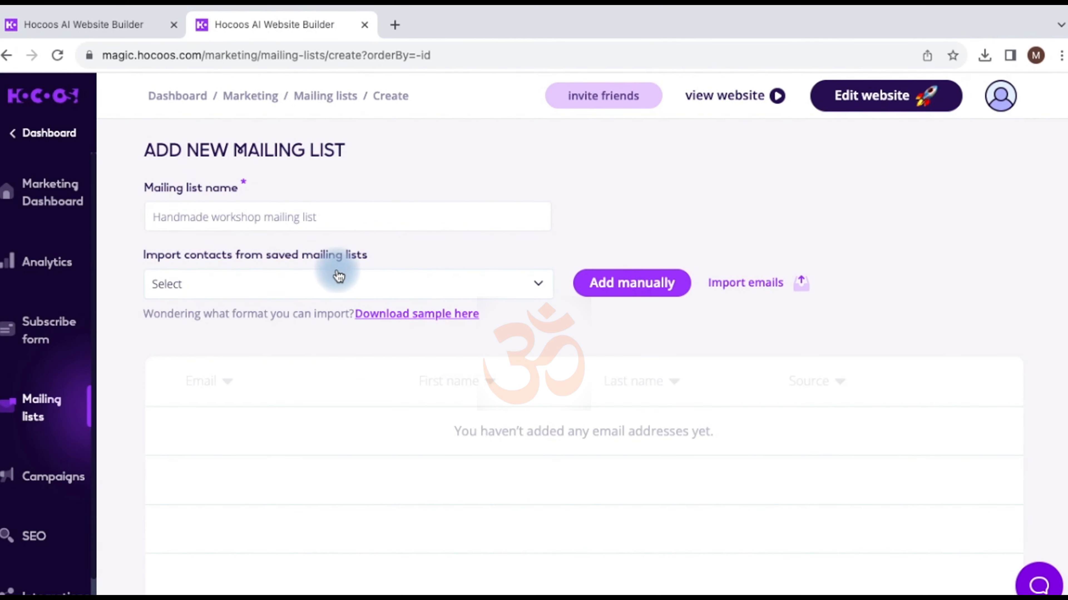
click(395, 290)
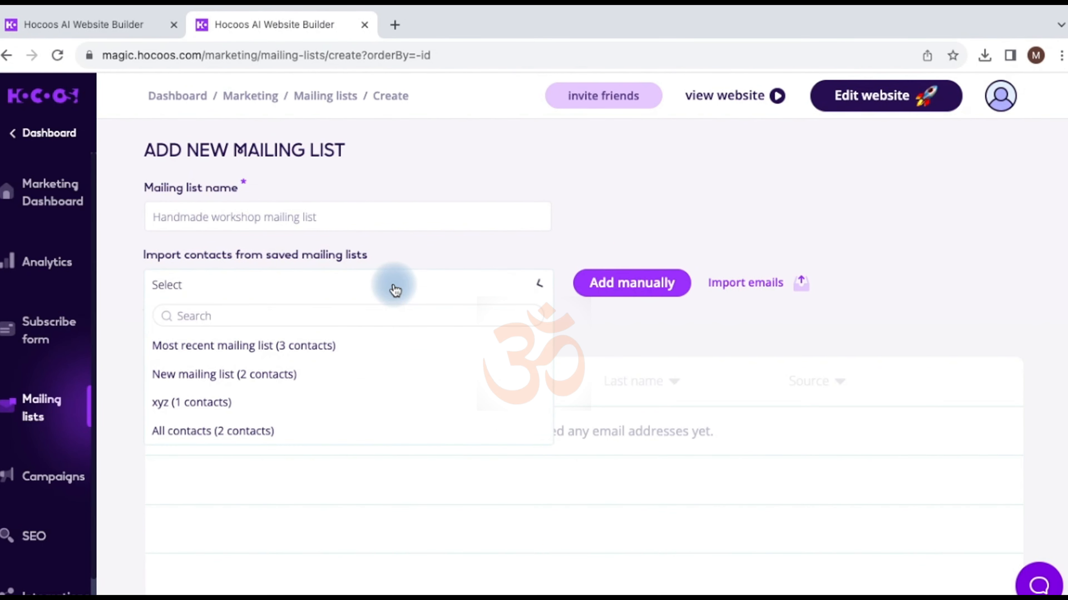
click(215, 349)
Step: Name the new list xyz, import Most recent mailing list, then return to the Mailing Lists overview
click(273, 213)
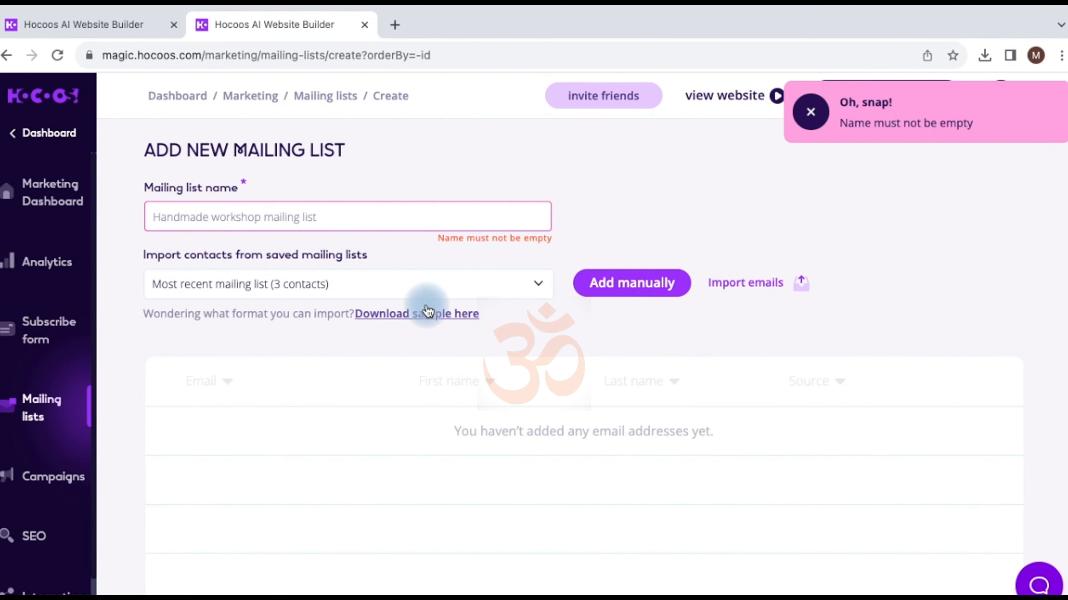
scroll(428, 311, down, 3)
scroll(470, 319, up, 3)
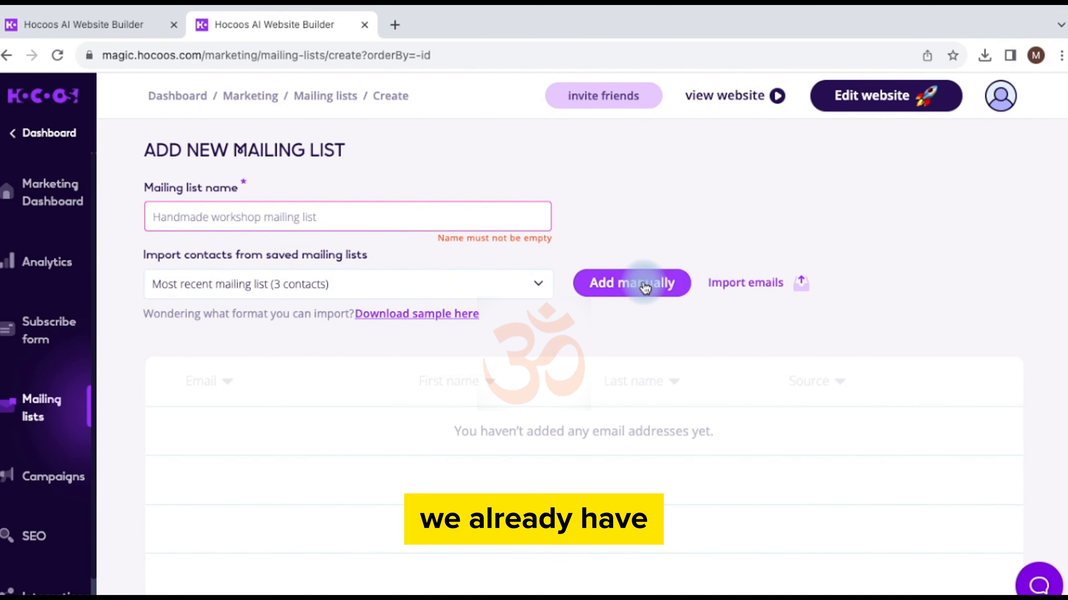
click(450, 217)
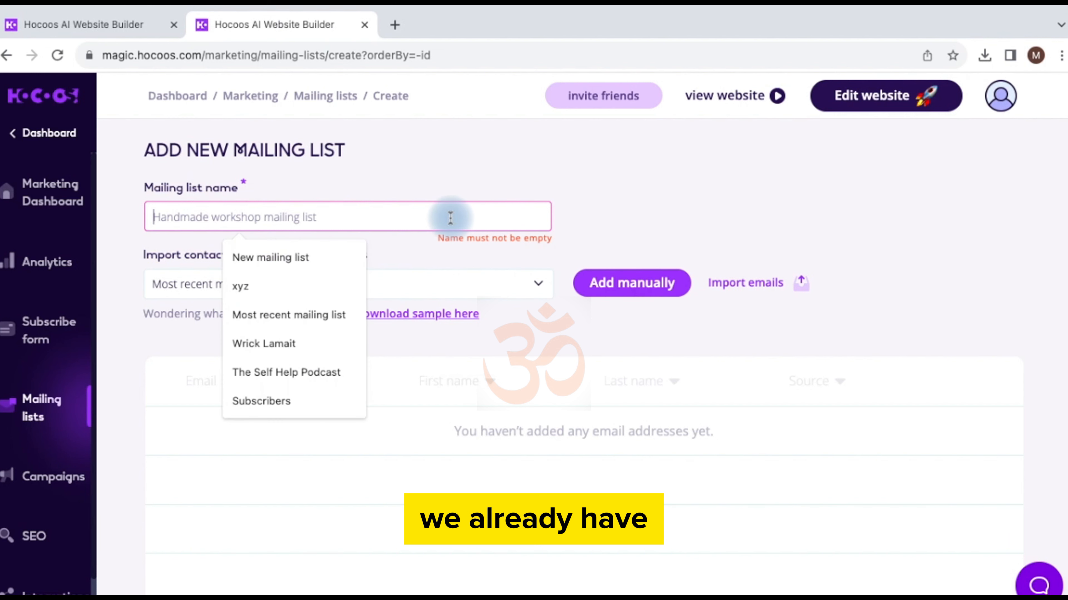
click(299, 286)
click(371, 290)
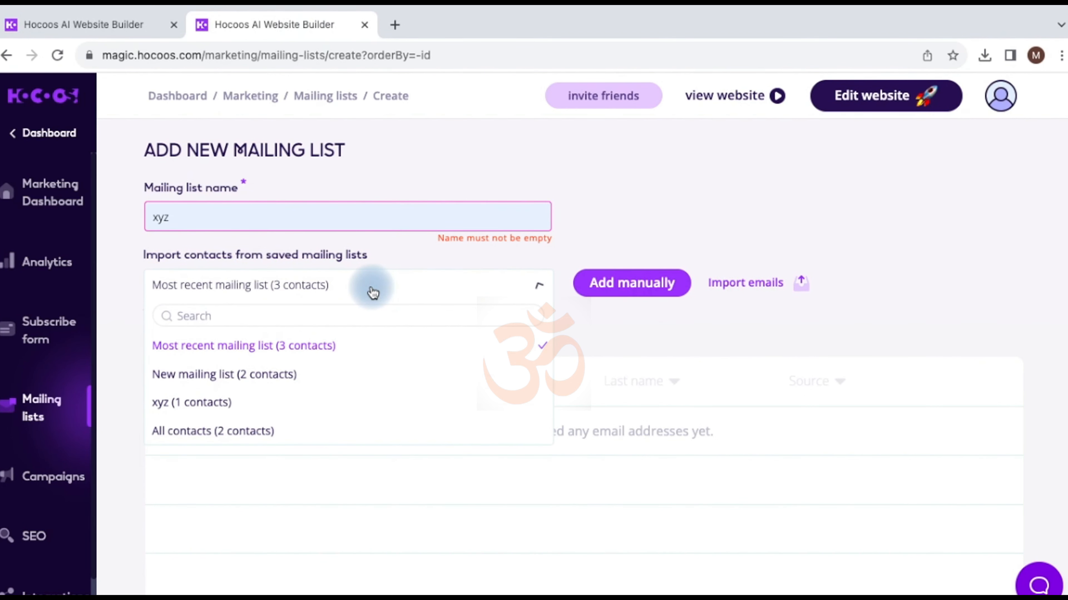
click(254, 345)
scroll(340, 397, down, 10)
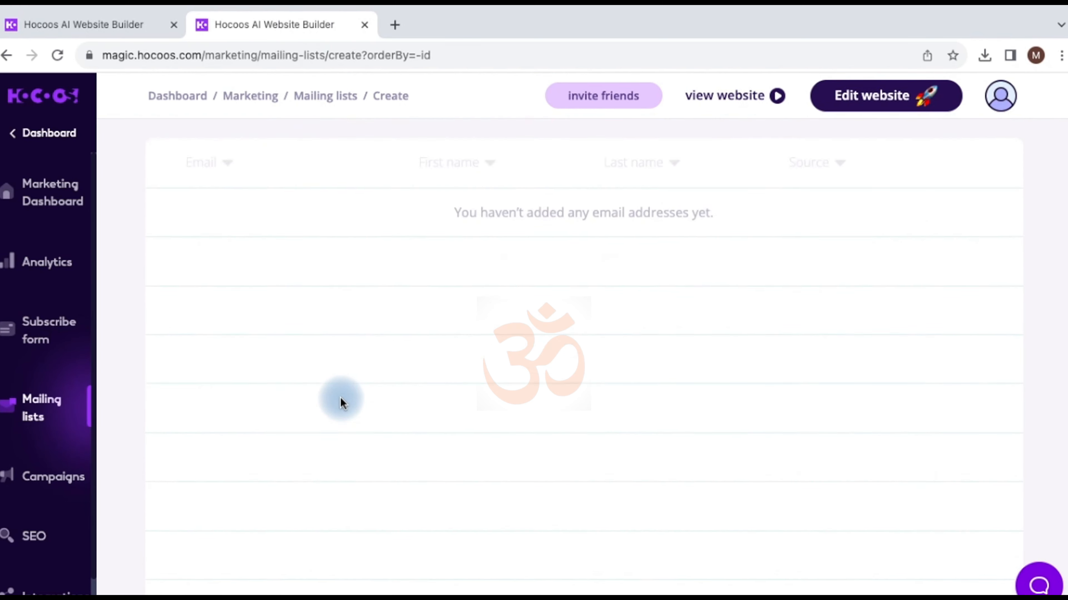
click(444, 574)
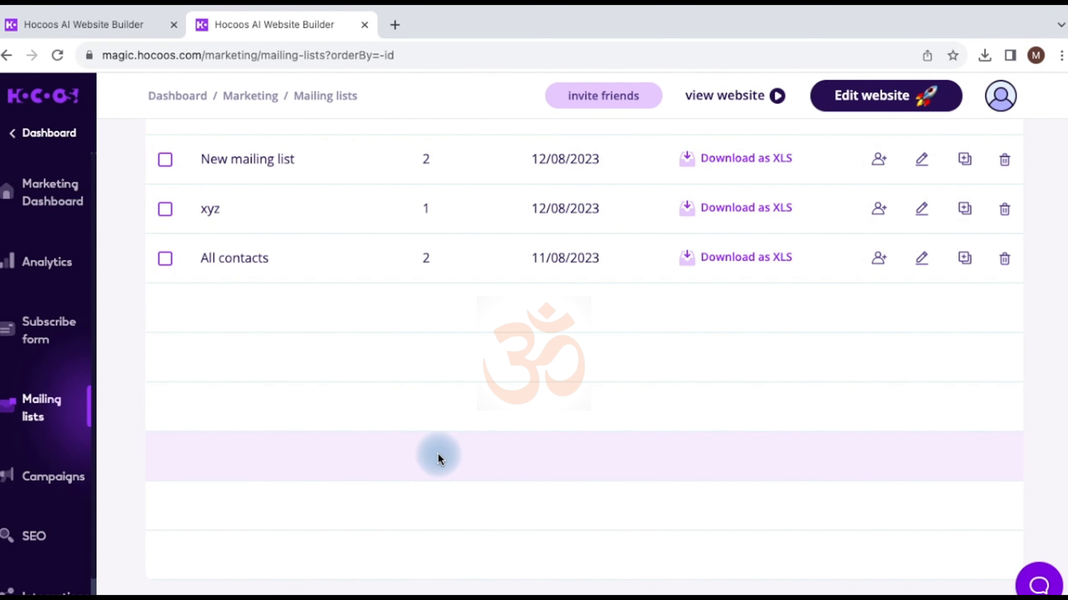
Step: Download Most recent mailing list as XLS and open the downloaded file
scroll(406, 432, up, 4)
scroll(404, 433, up, 1)
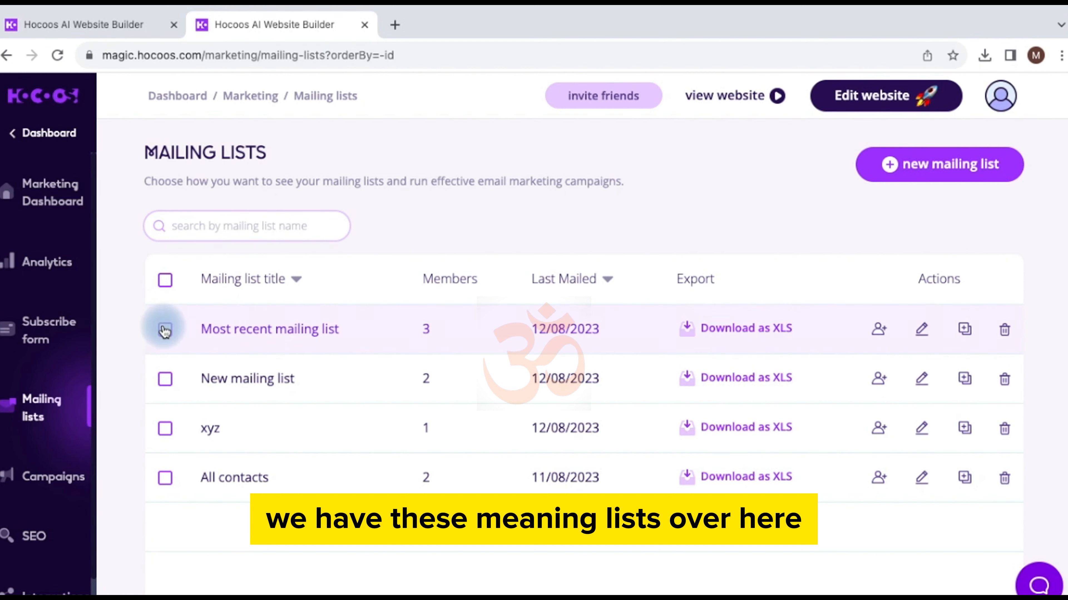
click(764, 332)
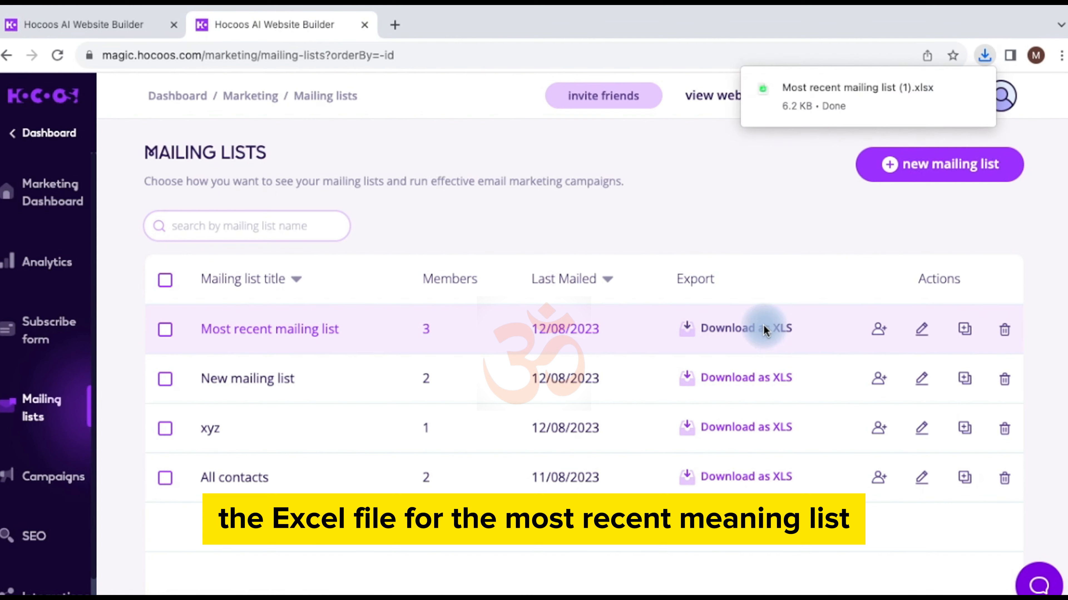
click(974, 90)
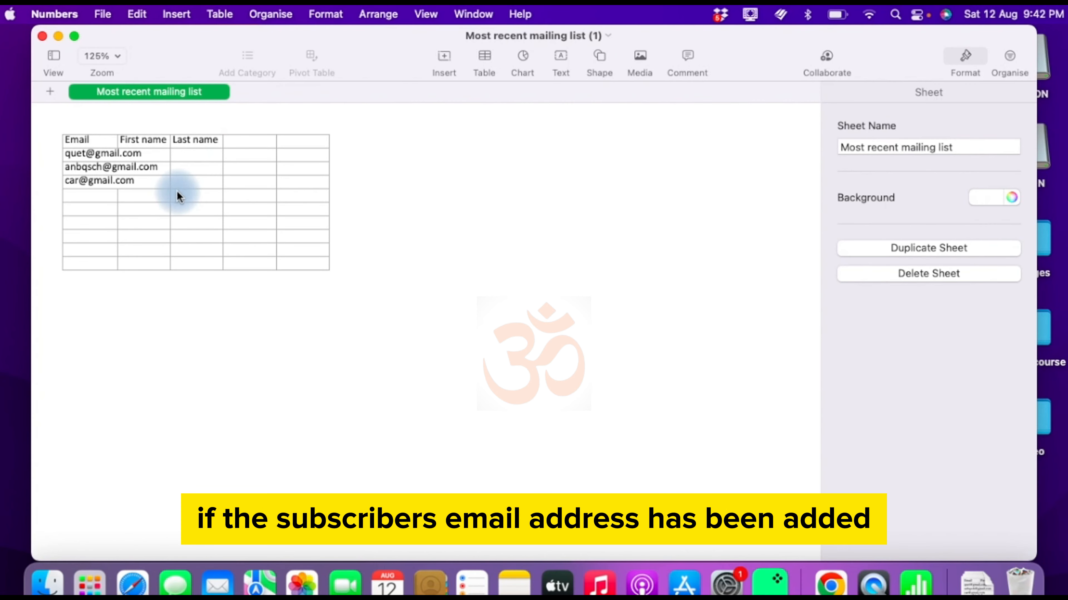
Step: Inspect the third subscriber address in cell A4, then close the Numbers spreadsheet
click(70, 180)
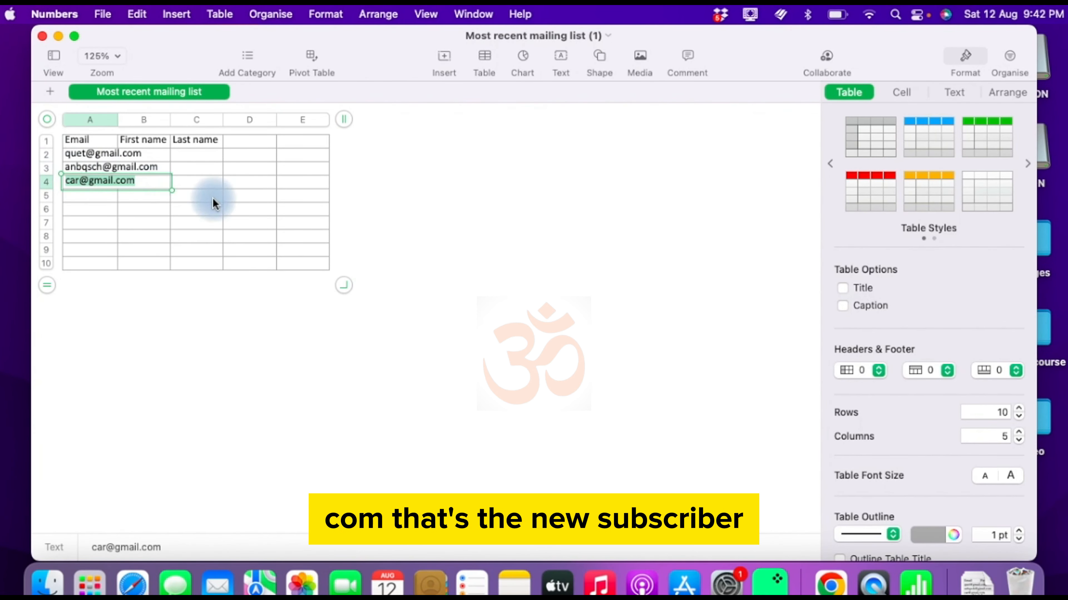
click(232, 205)
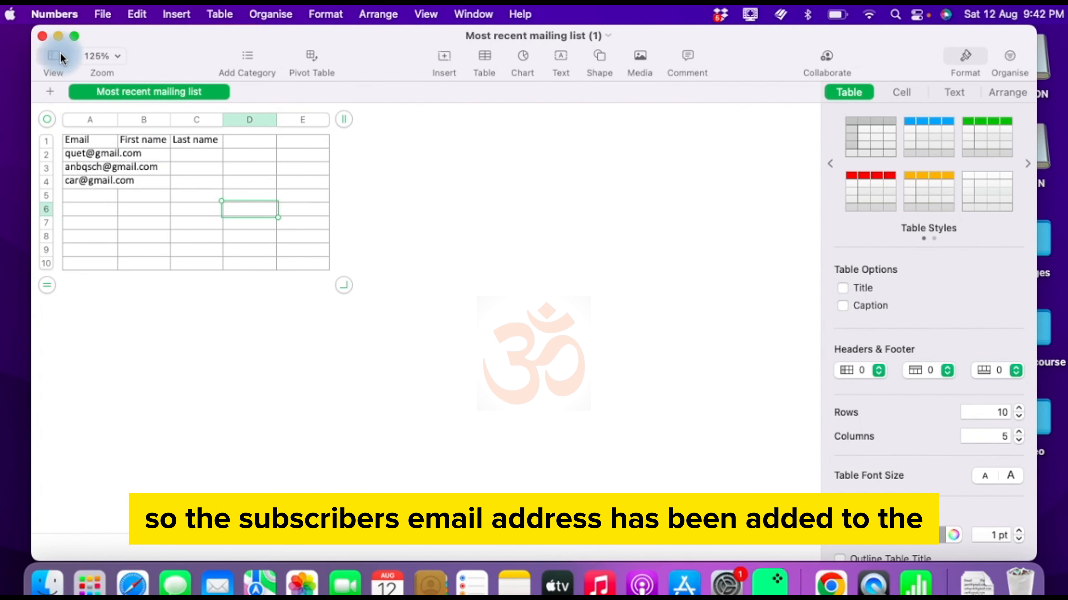
click(43, 37)
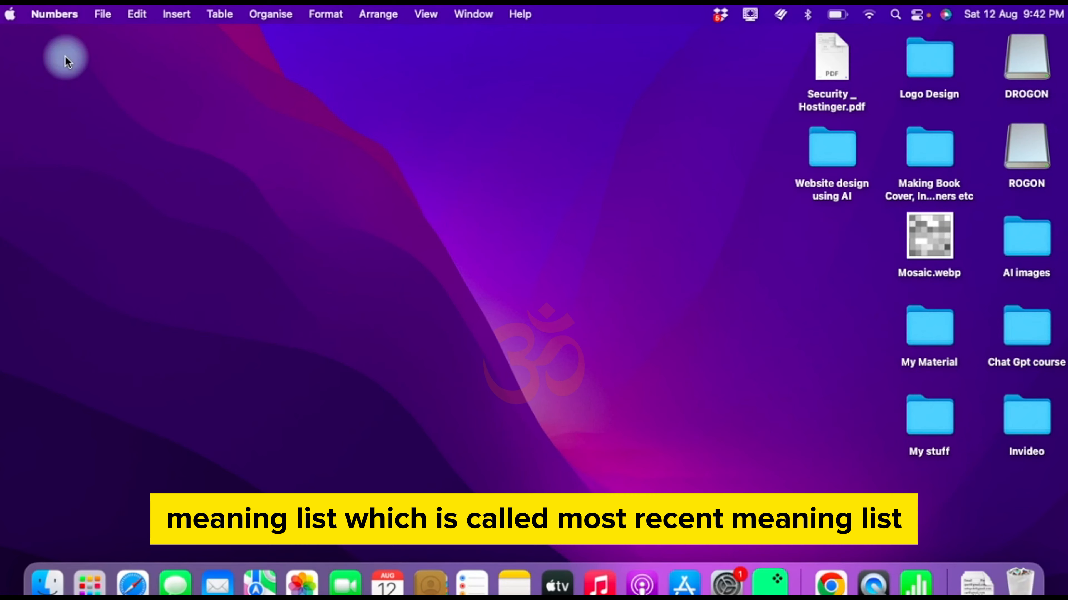
Step: Return to Chrome, close the extra editor tab, and open Marketing > Mailing lists
click(830, 582)
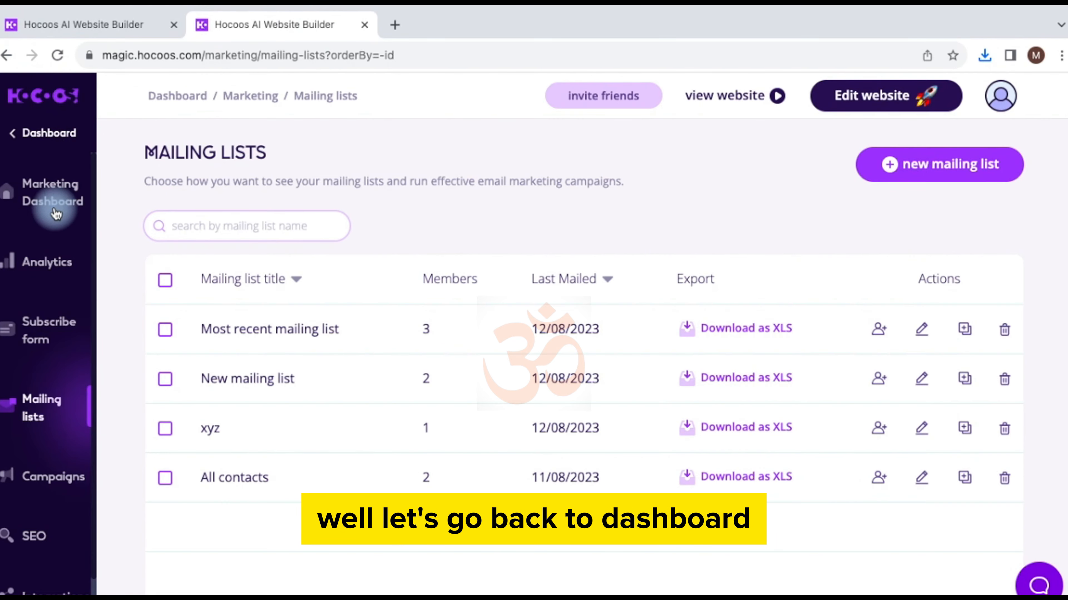
click(40, 134)
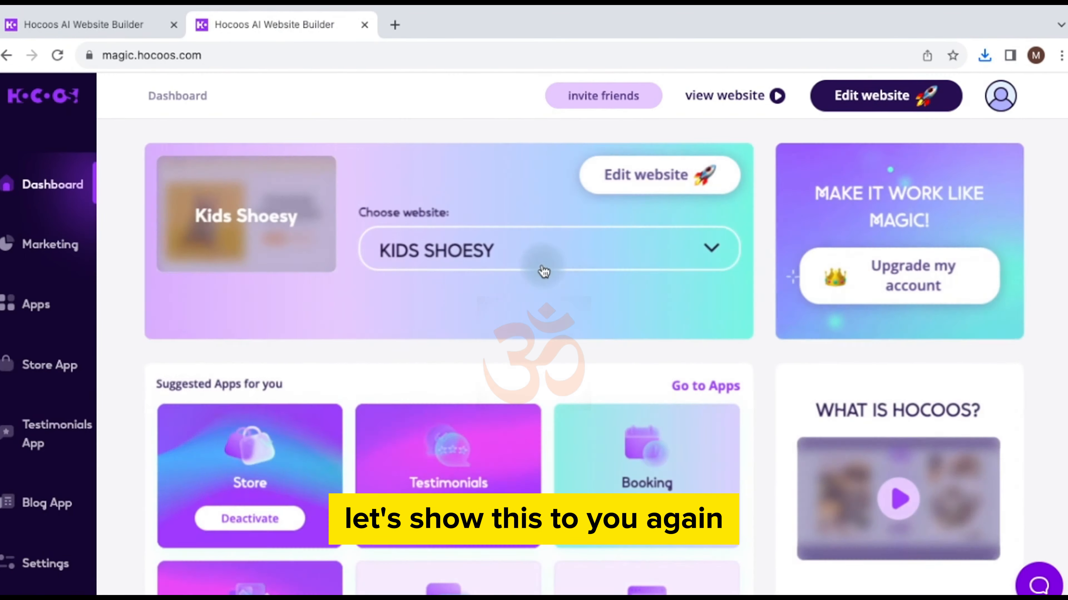
click(668, 172)
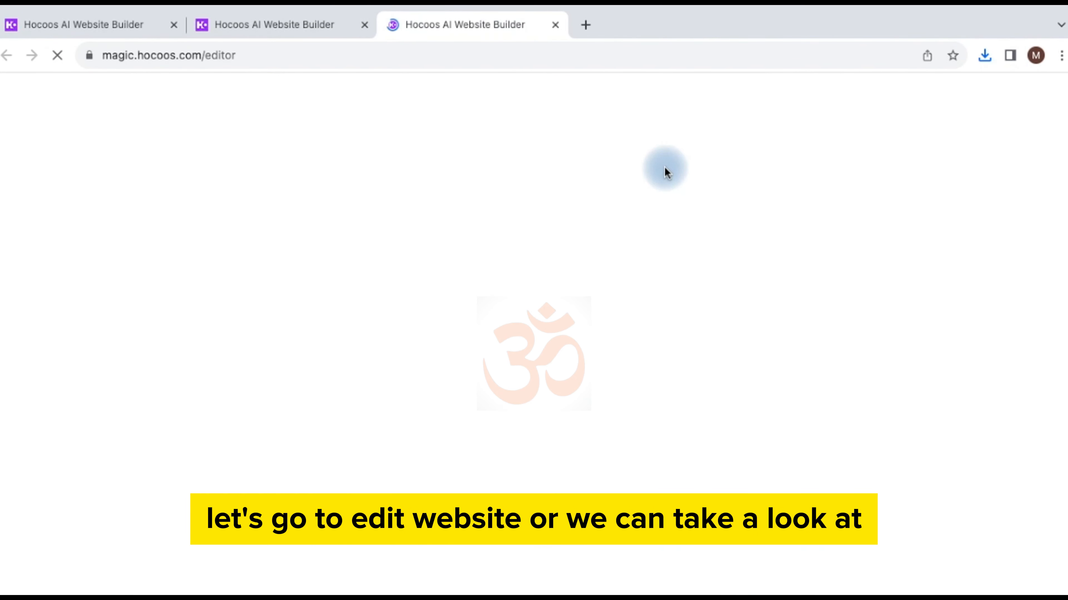
click(312, 38)
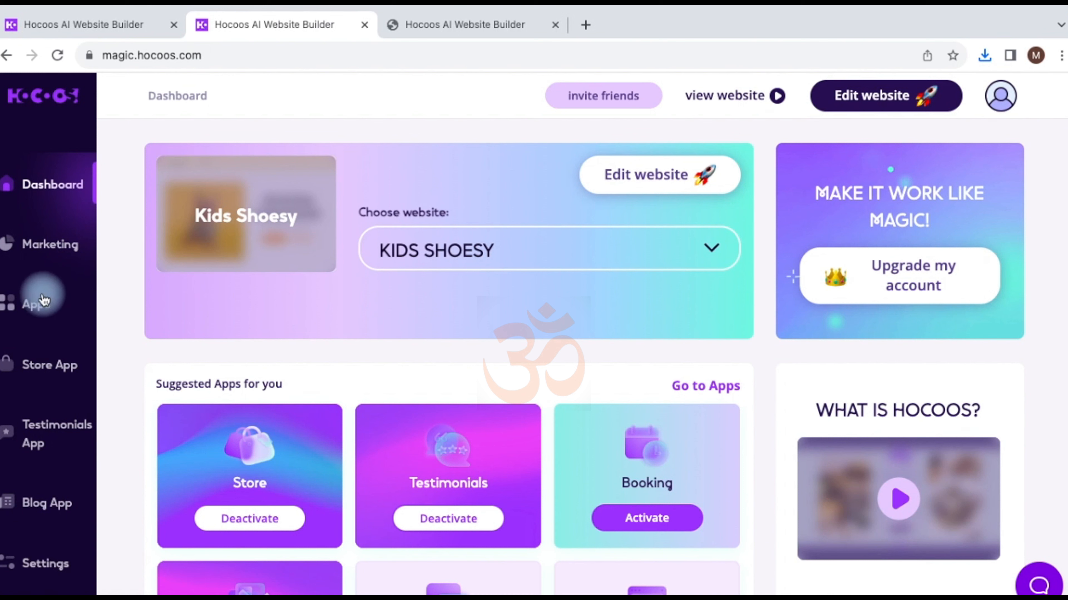
click(556, 25)
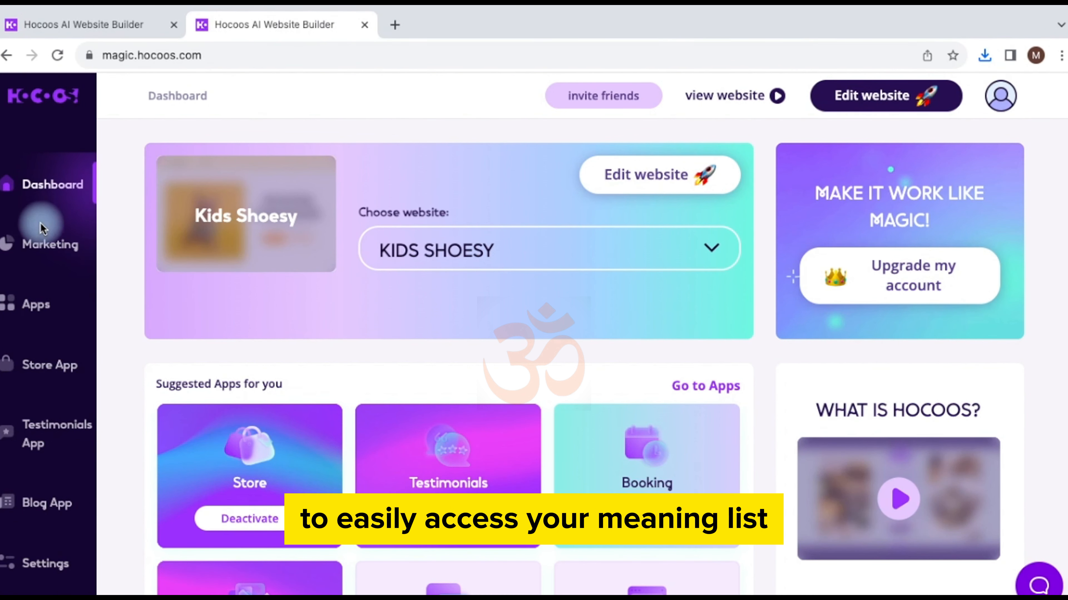
click(32, 242)
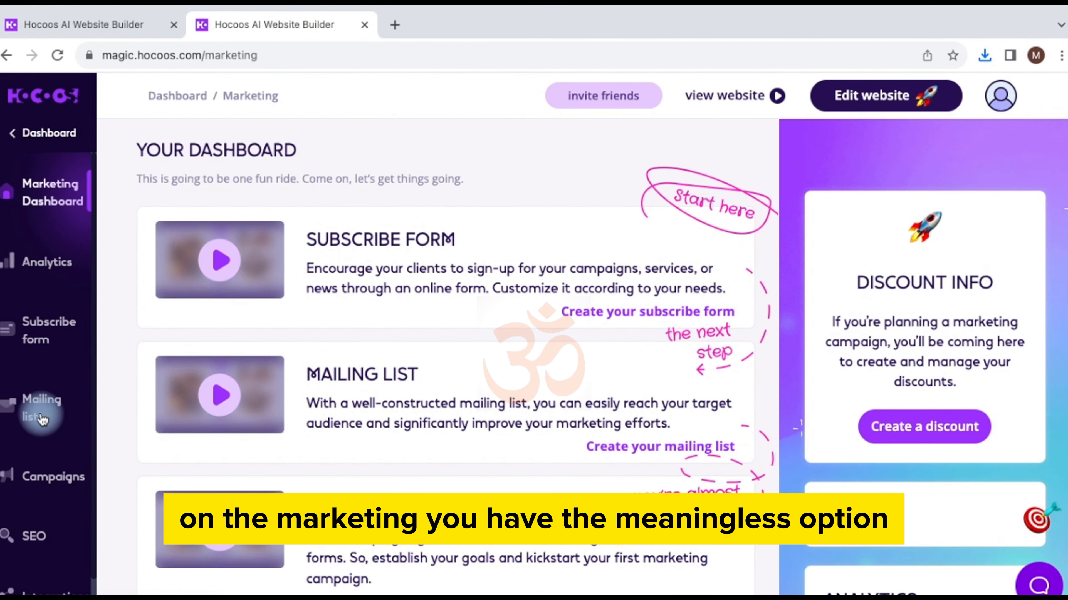
click(38, 405)
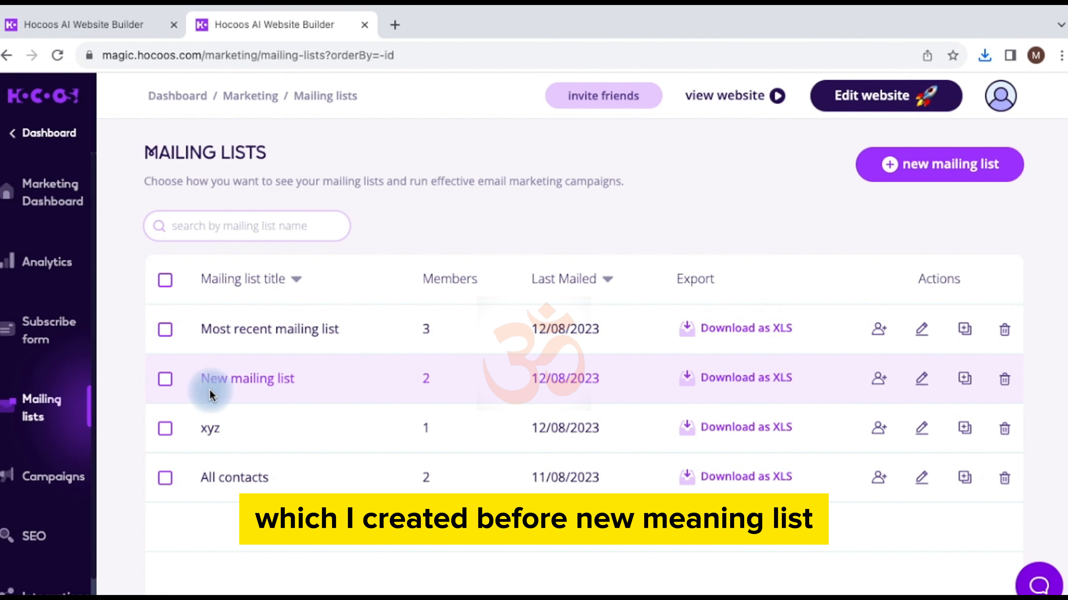
Step: Delete the xyz, New mailing list and All contacts lists, leaving only Most recent mailing list
click(167, 331)
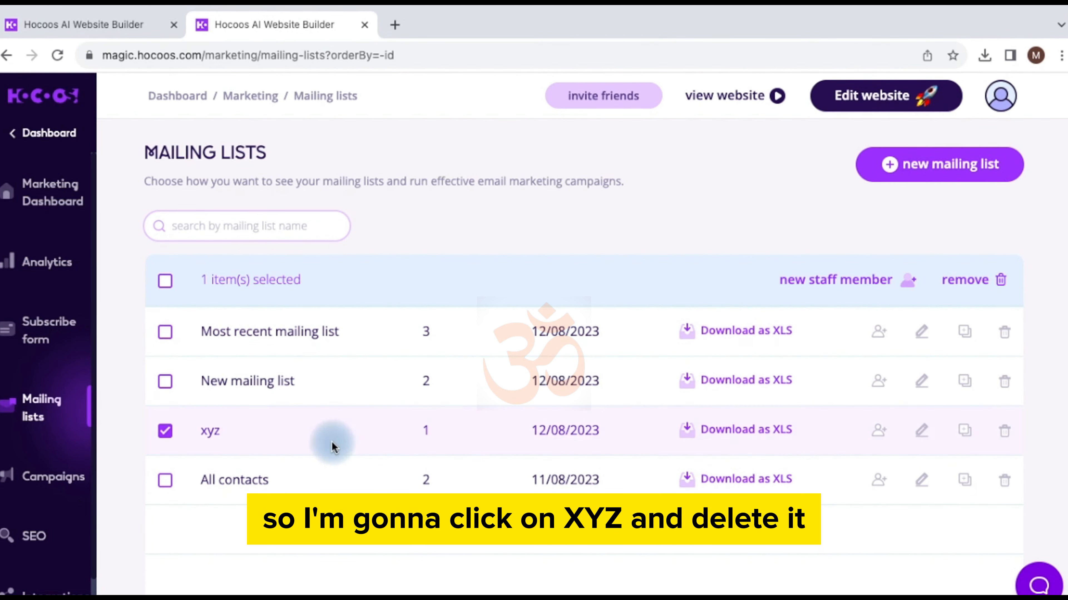
click(953, 287)
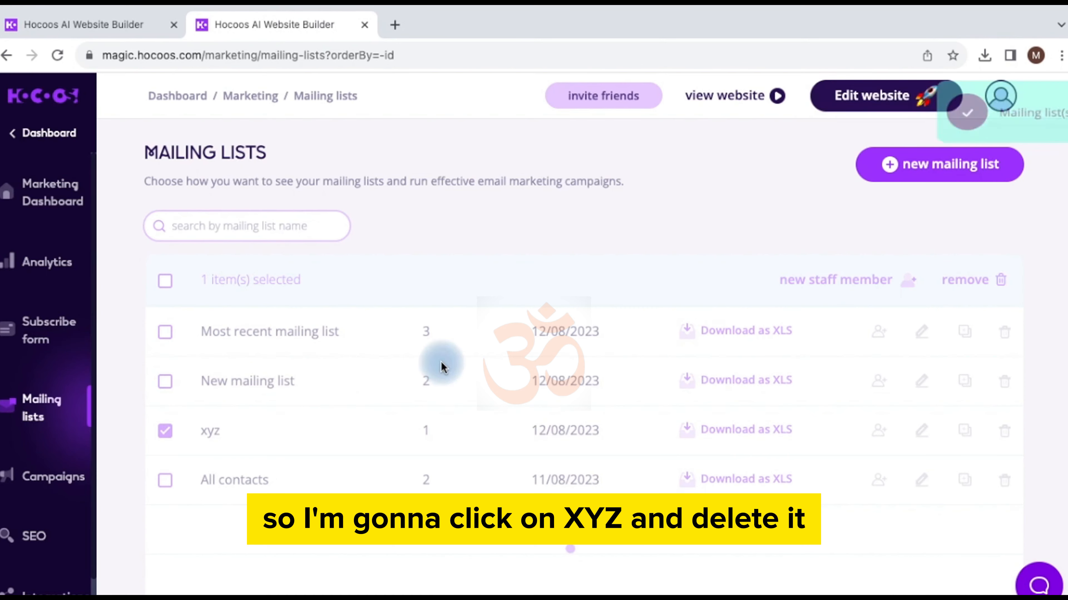
click(165, 381)
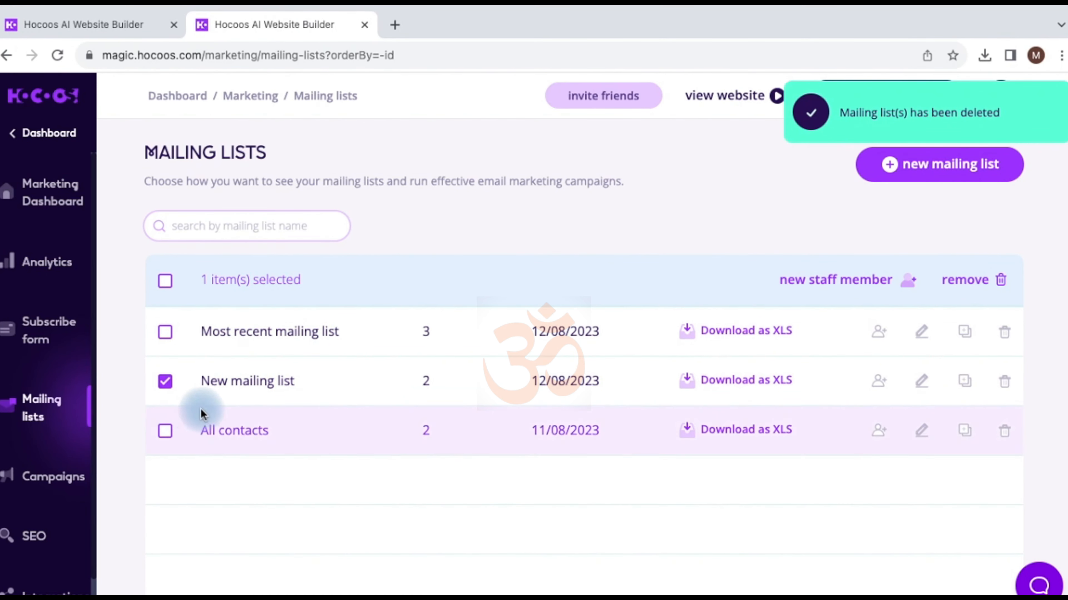
click(966, 280)
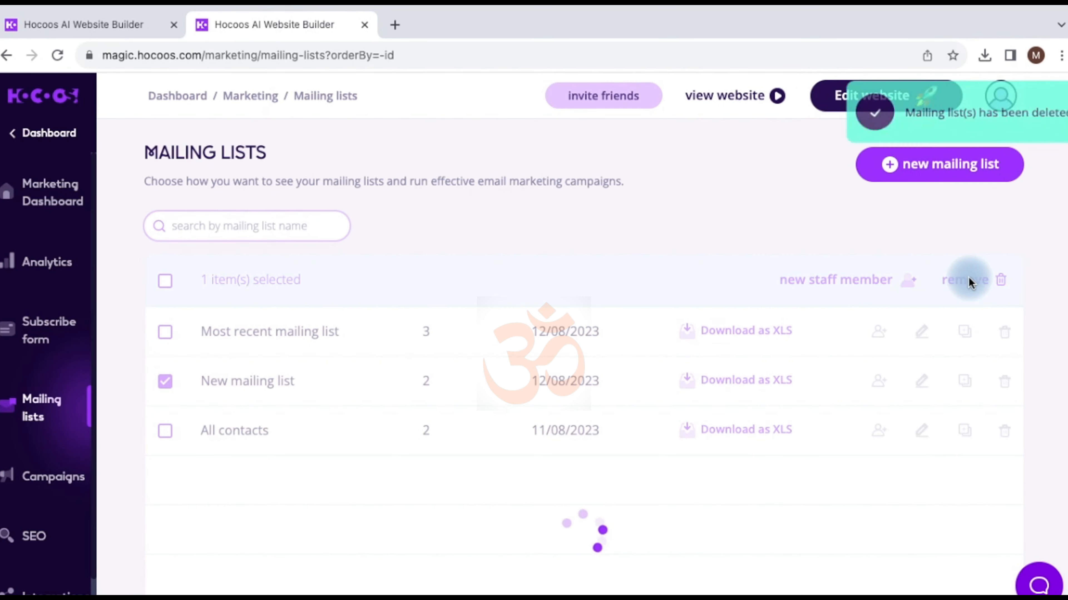
click(166, 379)
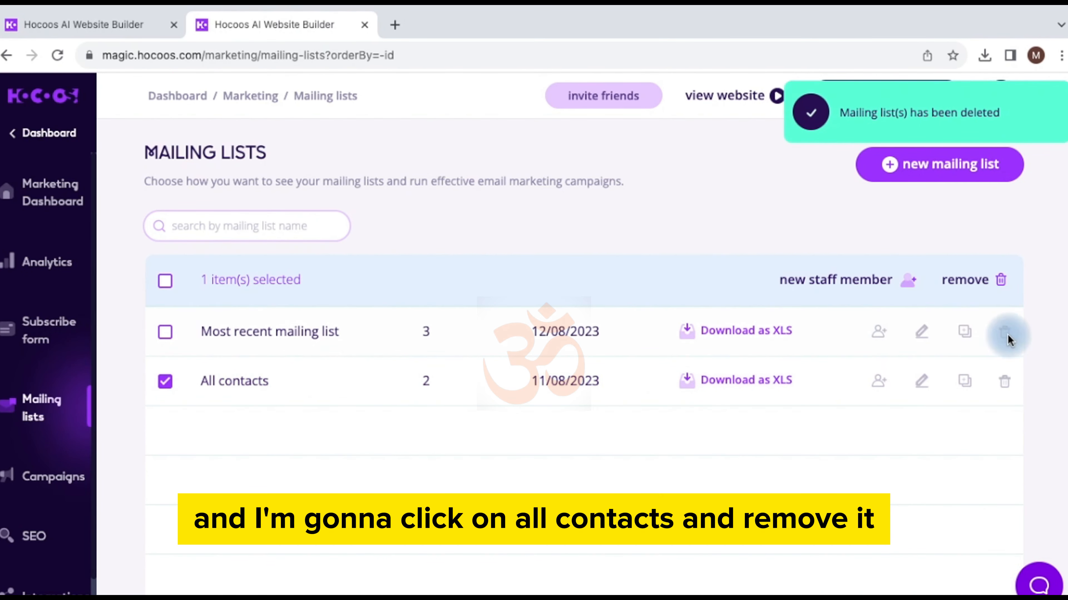
click(965, 280)
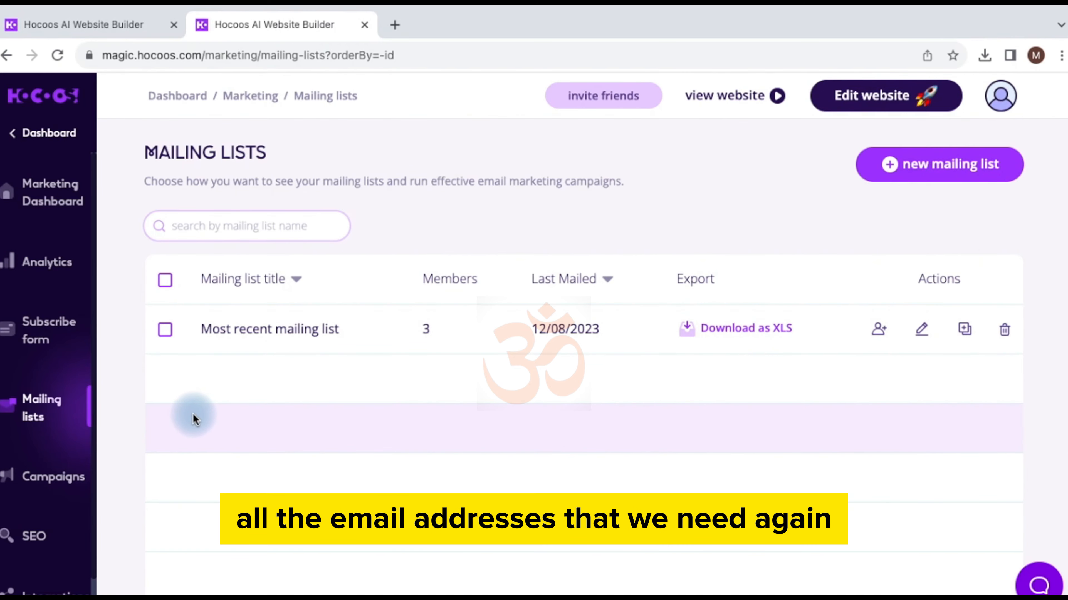
click(56, 134)
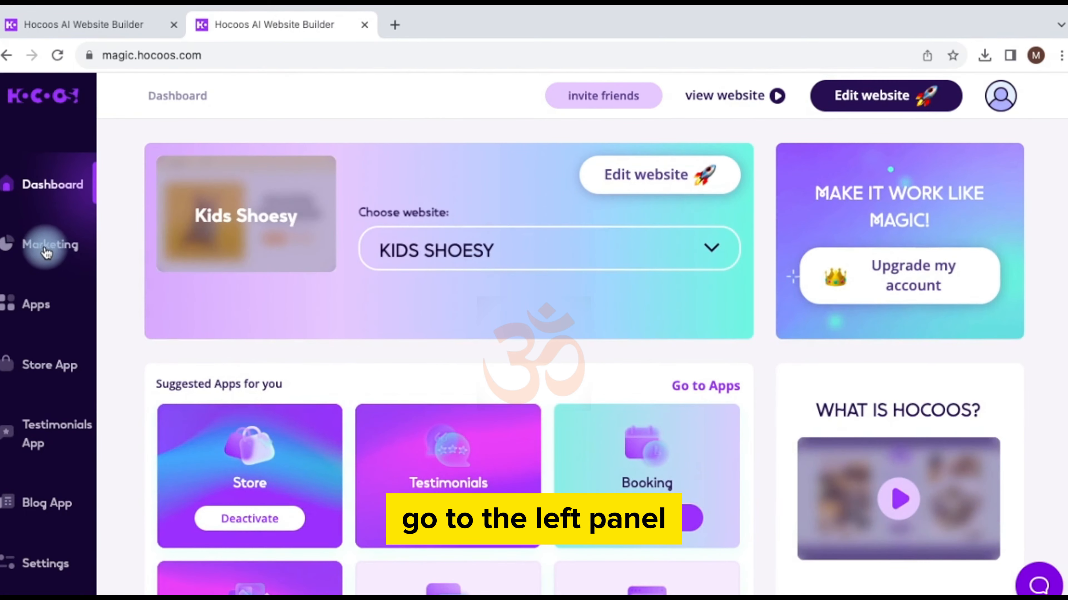
Step: Go through Marketing, Mailing lists and Campaigns and open 'Draft of campaign' for editing
click(46, 252)
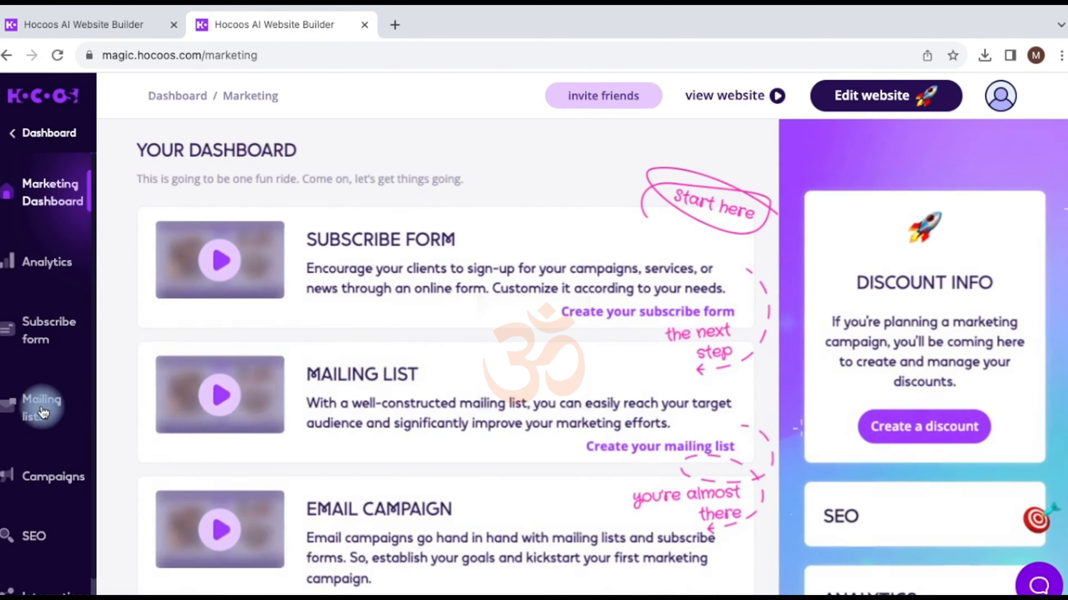
click(42, 412)
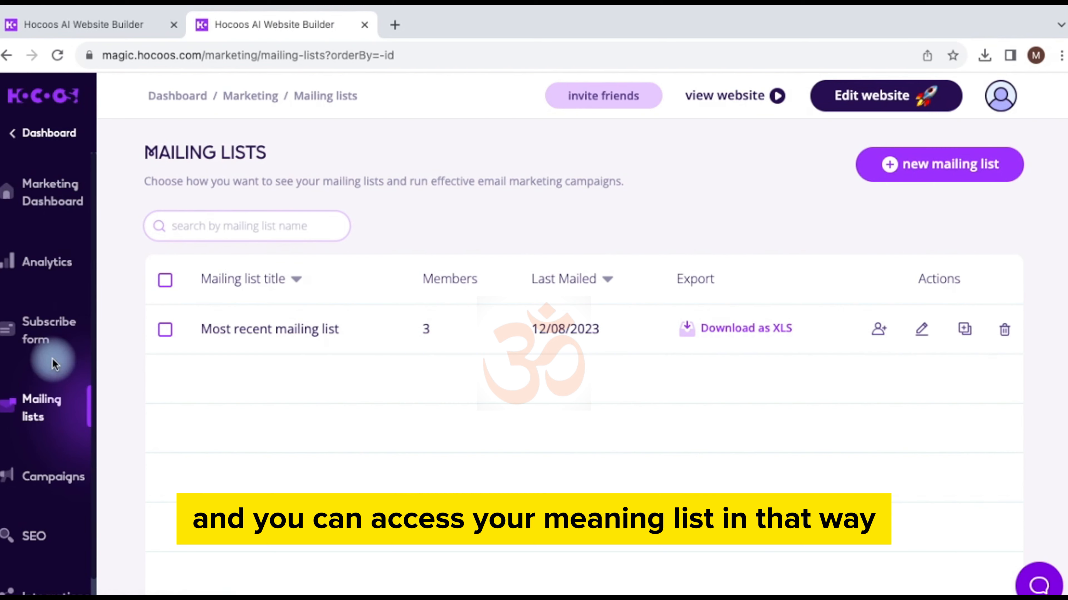
click(46, 477)
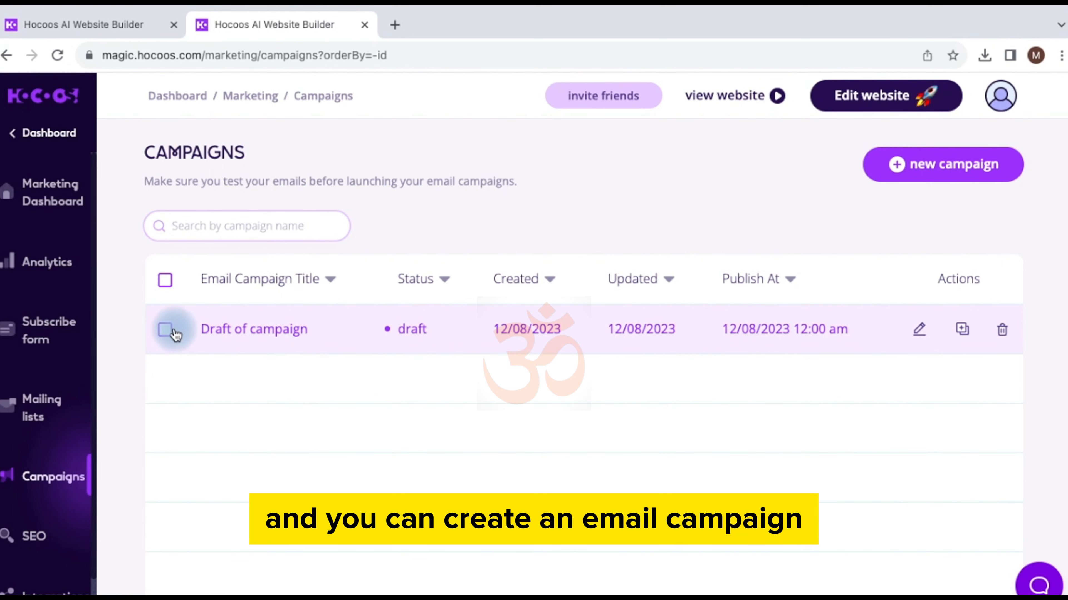
click(920, 329)
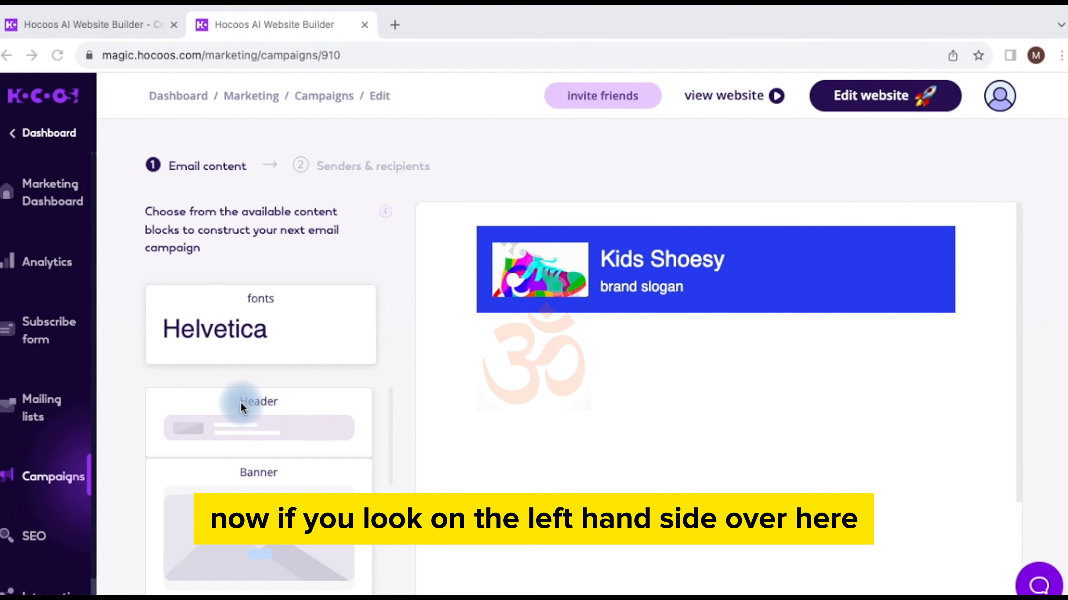
Step: Look through the header layouts, then add the first Banner layout below the Kids Shoesy header
scroll(263, 320, down, 6)
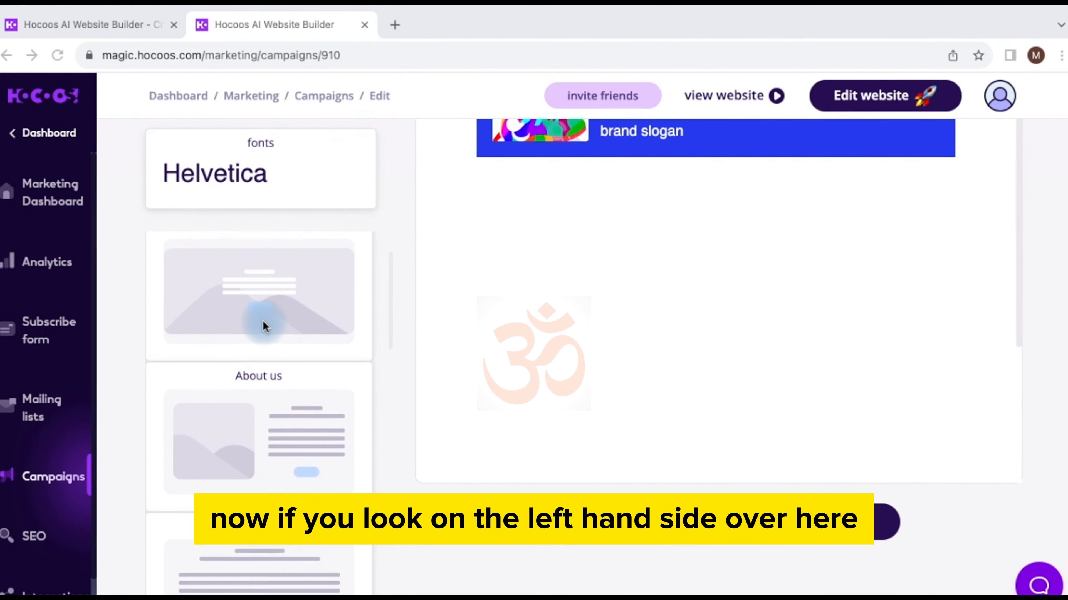
scroll(263, 321, down, 8)
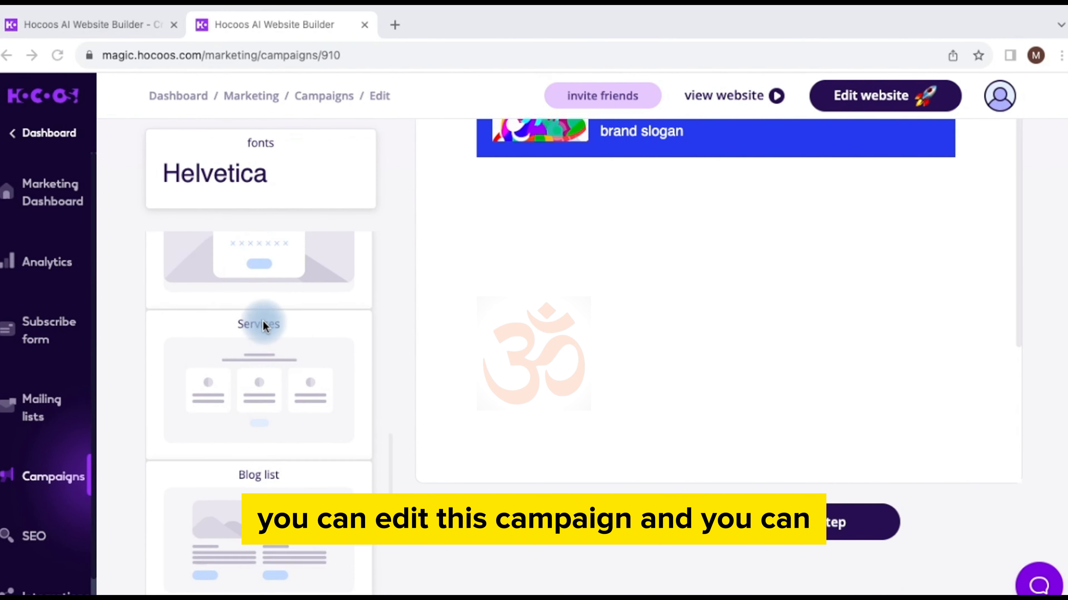
scroll(263, 321, up, 5)
scroll(263, 326, up, 5)
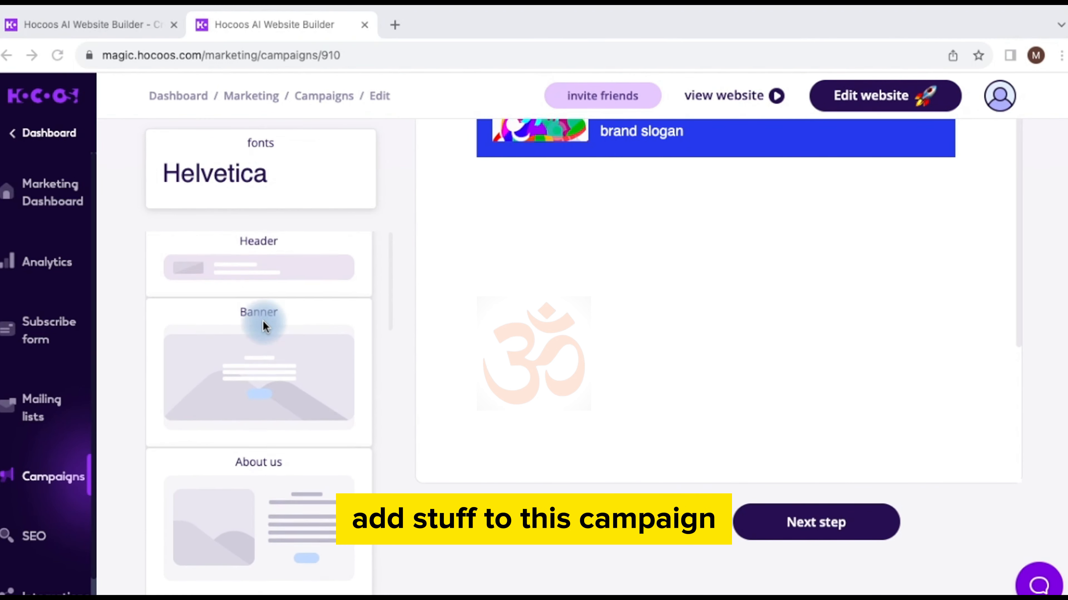
scroll(262, 322, up, 2)
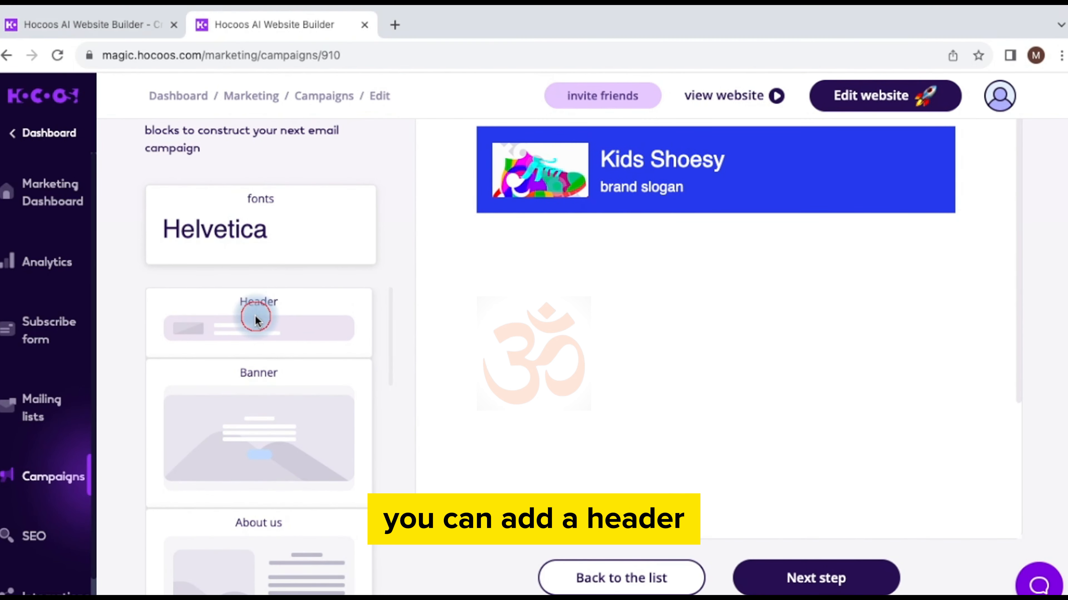
click(256, 317)
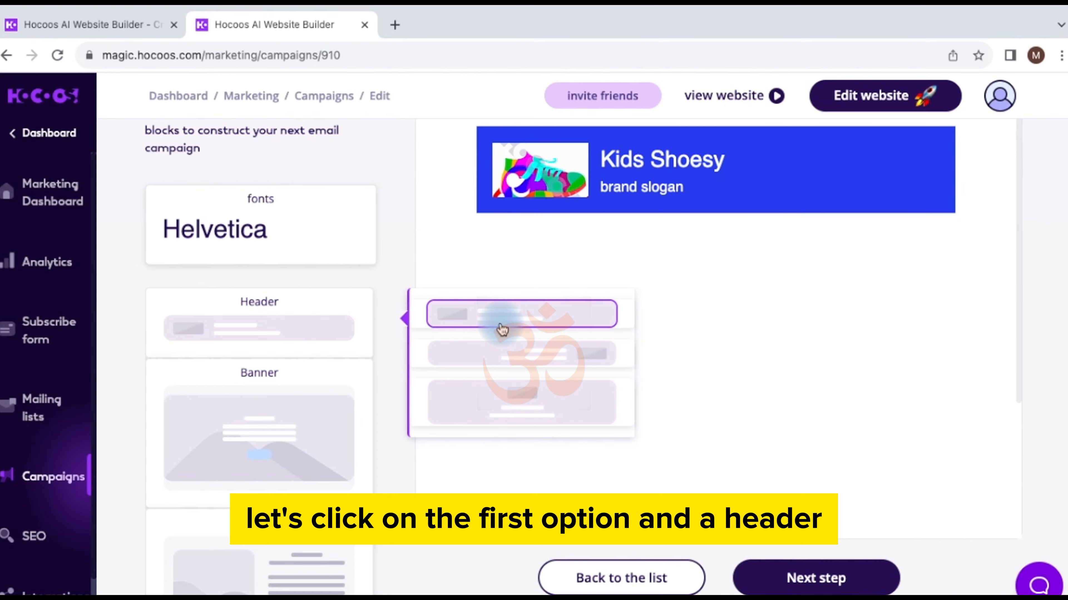
scroll(500, 322, up, 2)
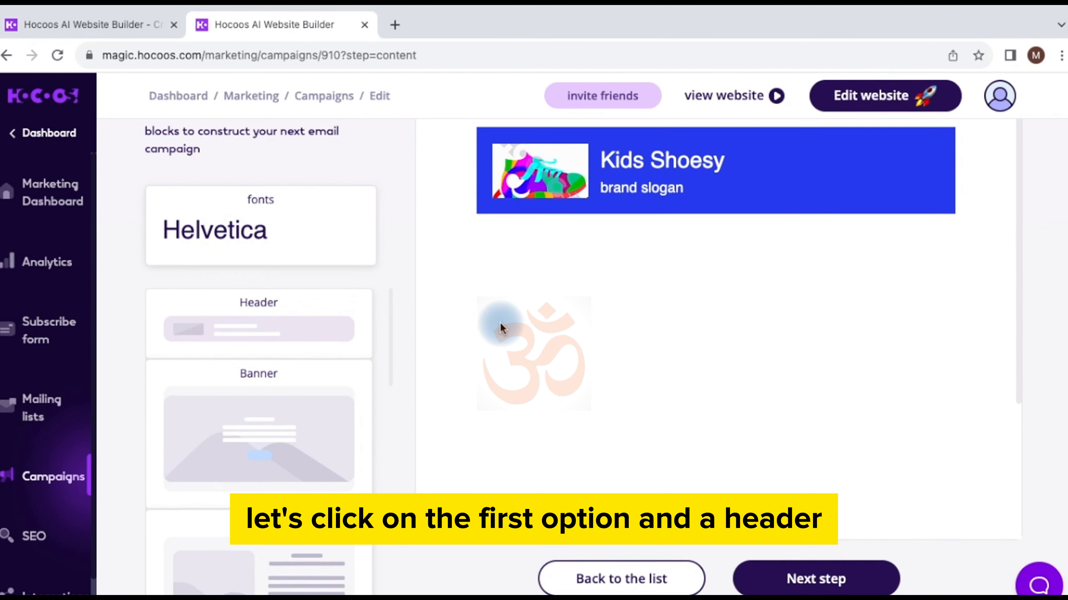
scroll(500, 322, down, 7)
scroll(499, 322, up, 6)
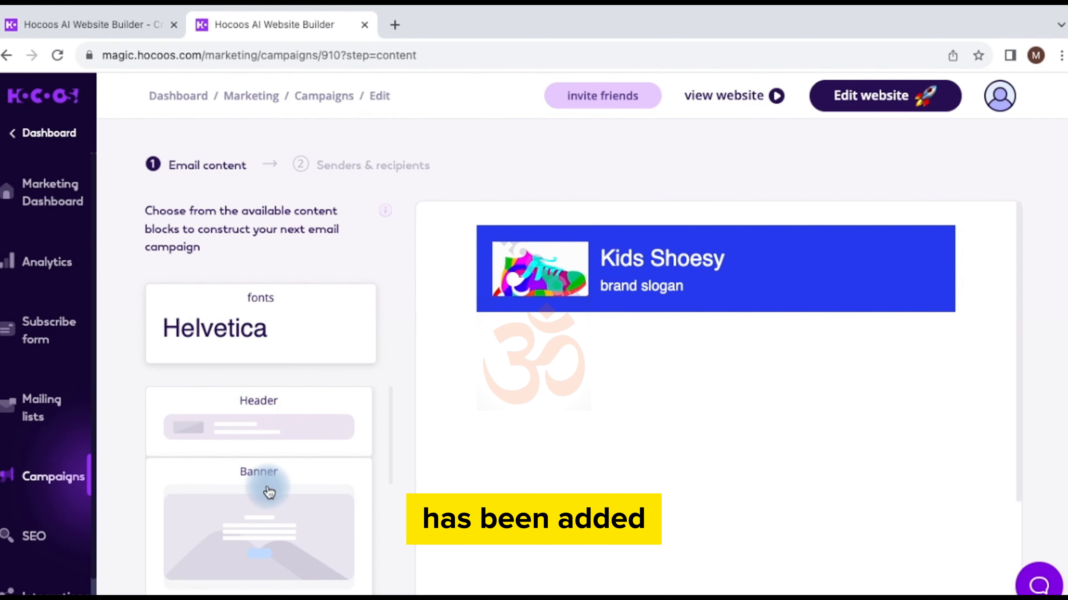
click(264, 490)
scroll(505, 511, down, 3)
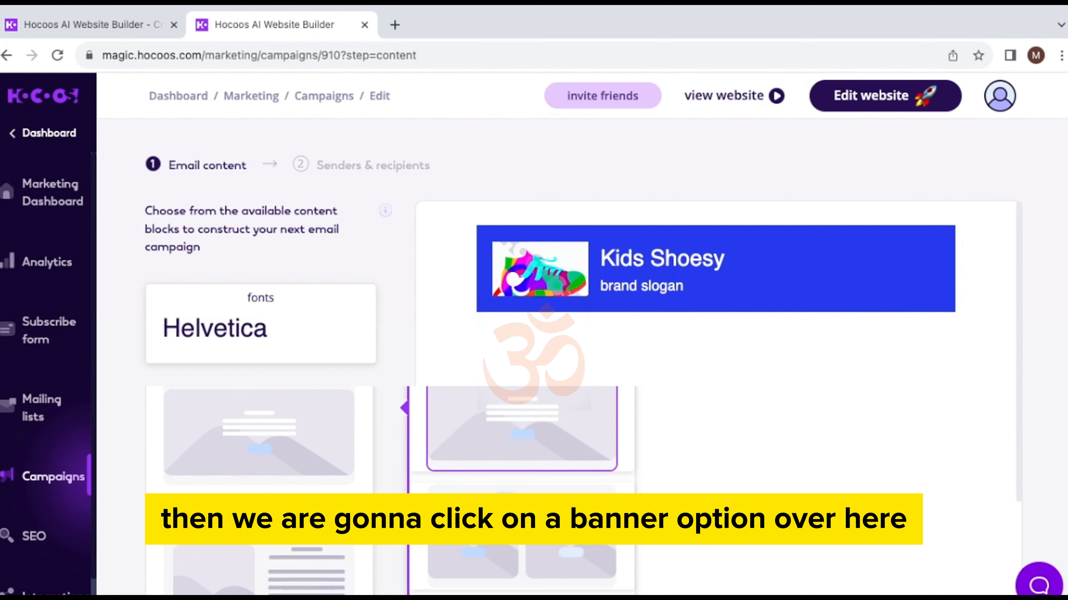
scroll(509, 546, up, 3)
click(504, 483)
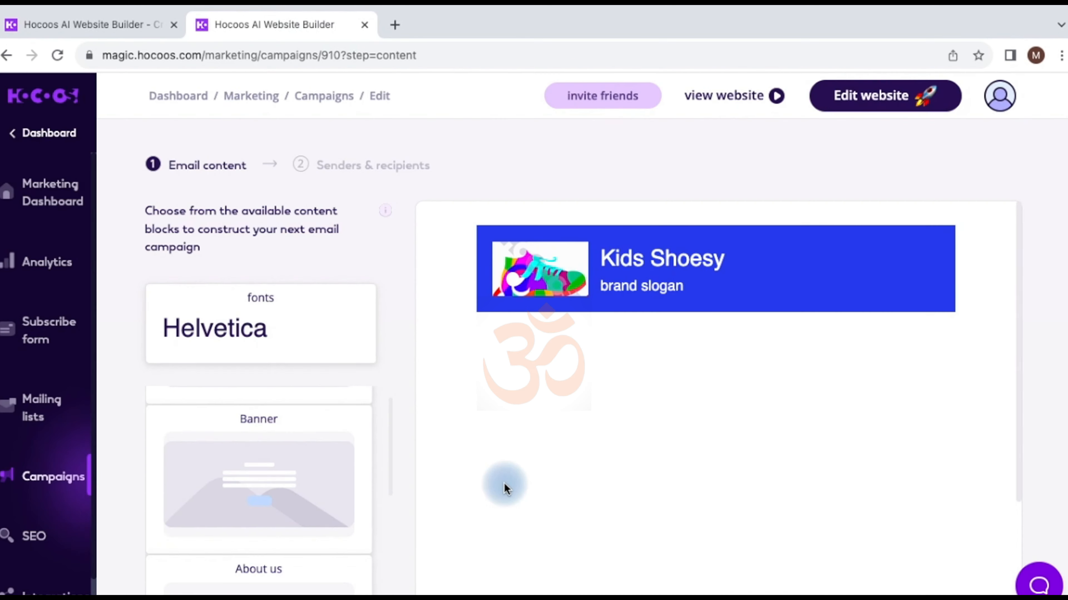
Step: Change the banner's 'Some title' heading to 'New Shoes'
click(758, 357)
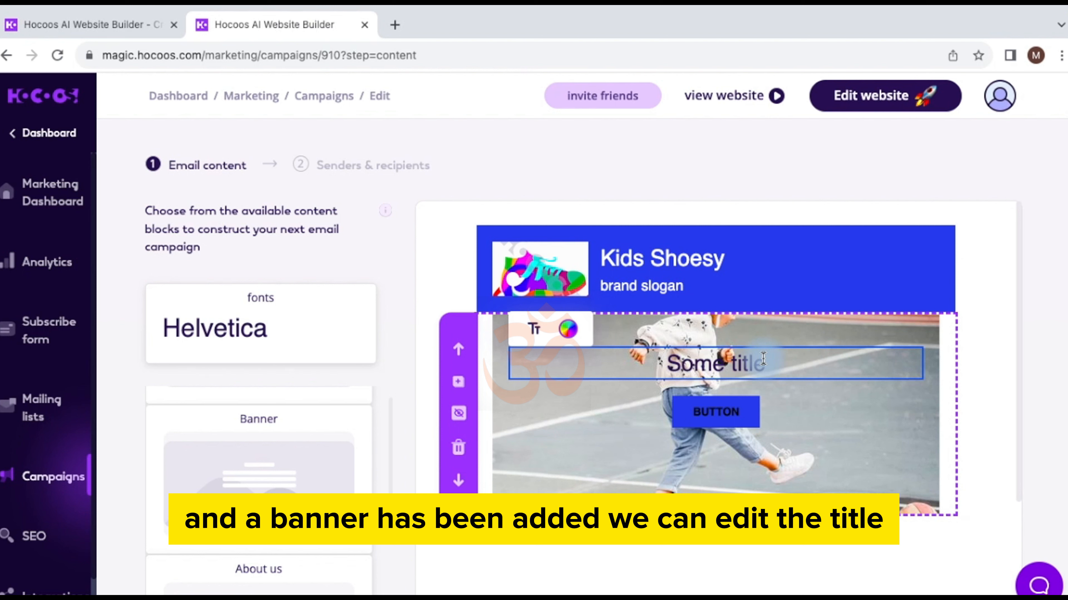
key(BackSpace)
key(BackSpace)
key(BackSpace)
key(BackSpace)
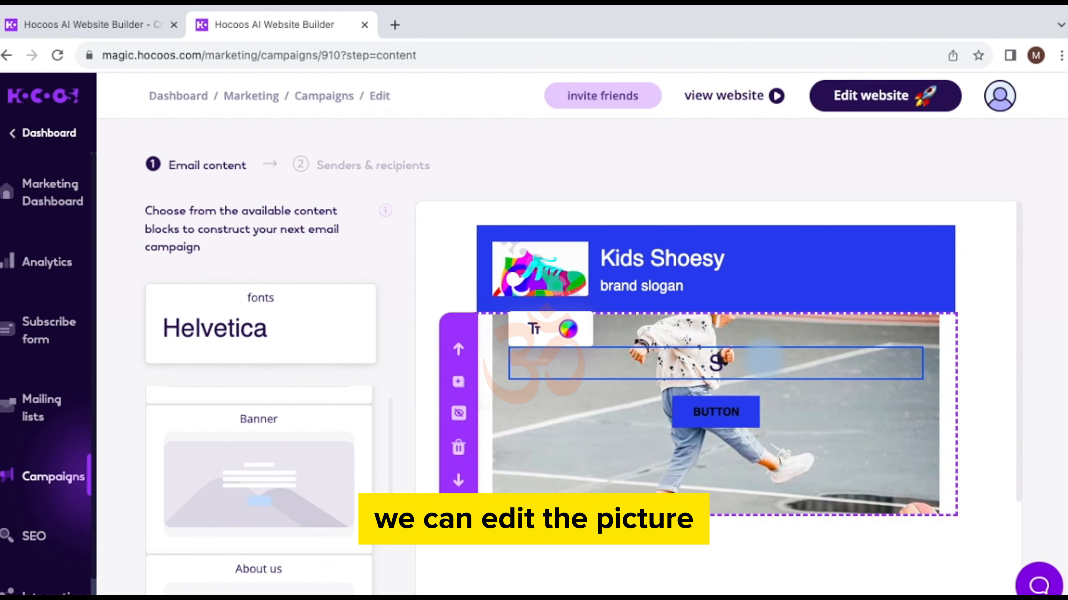
key(BackSpace)
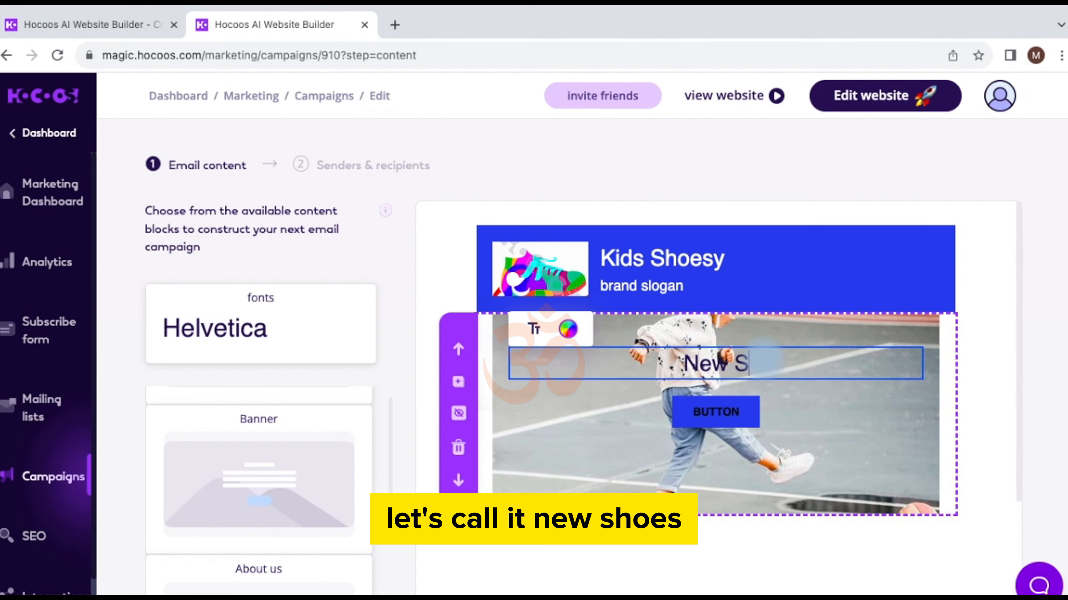
text(New Shoes)
click(862, 407)
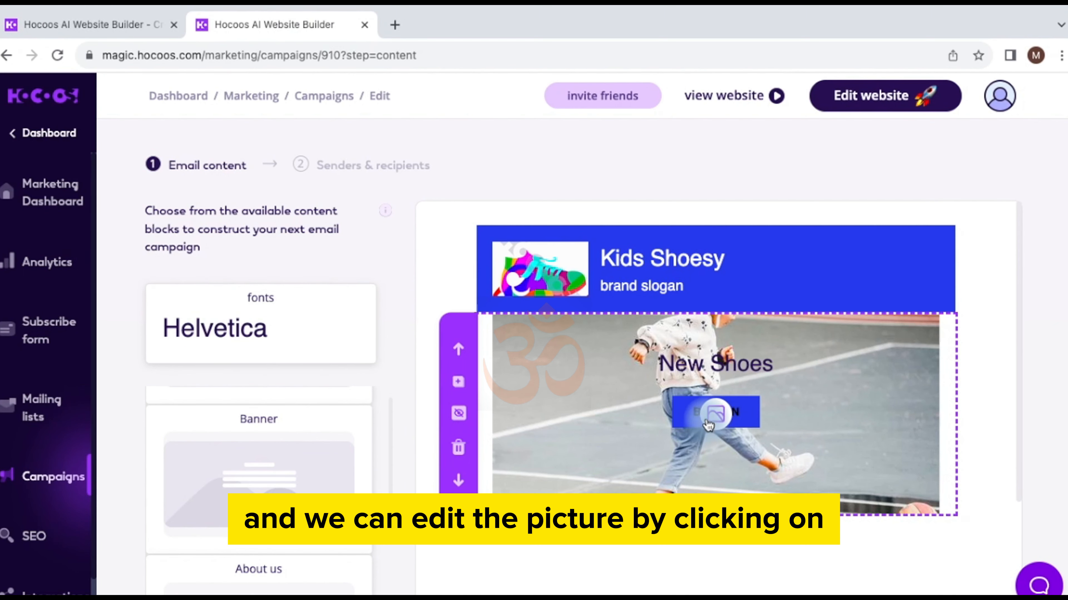
Step: Open the banner's image picker and close it, keeping the existing picture
click(714, 418)
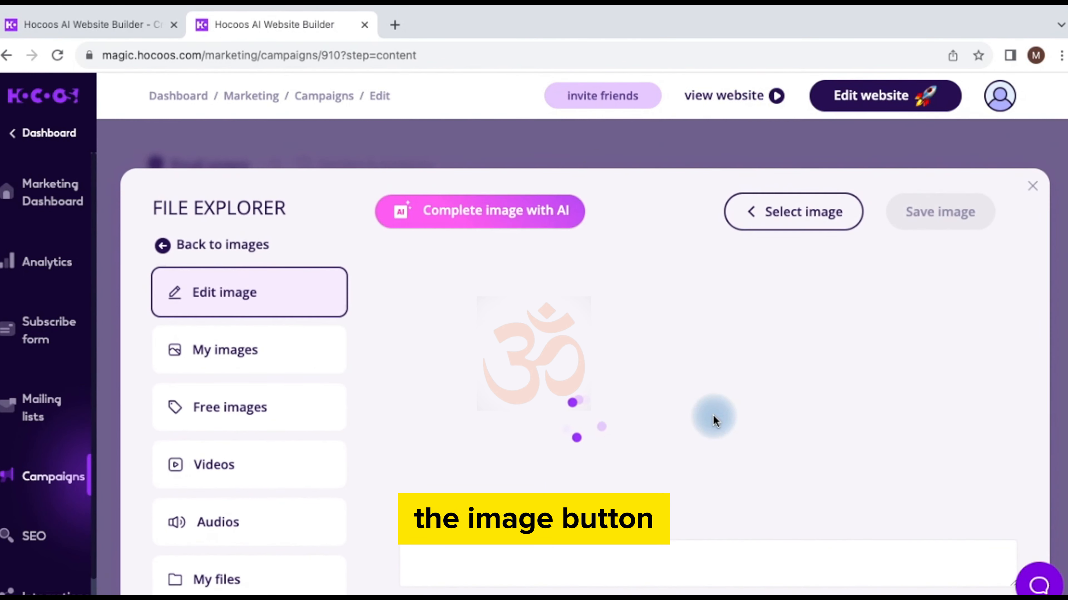
click(1032, 186)
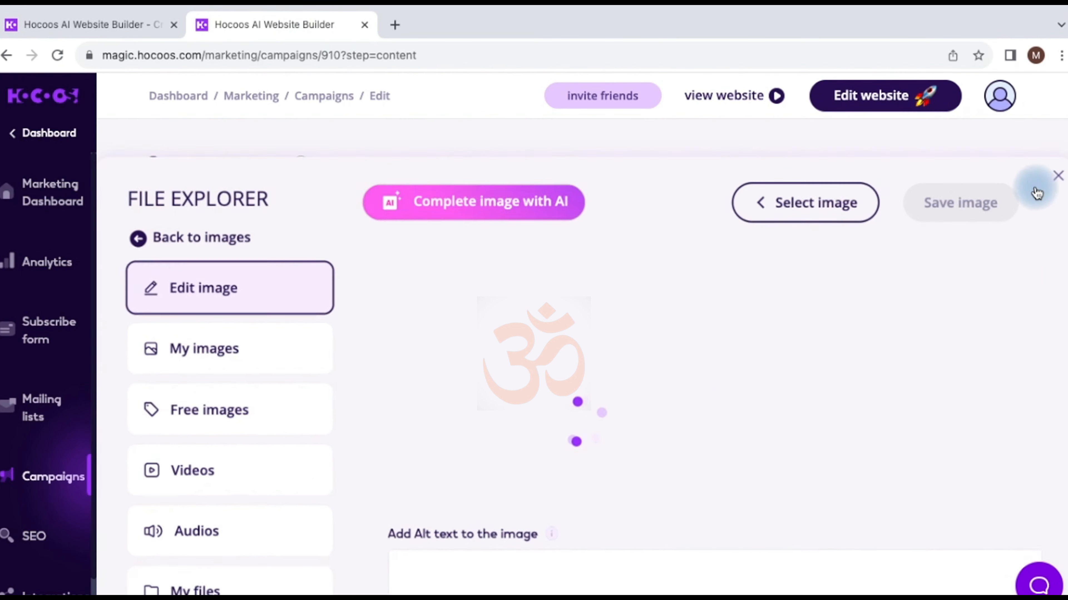
scroll(322, 500, down, 3)
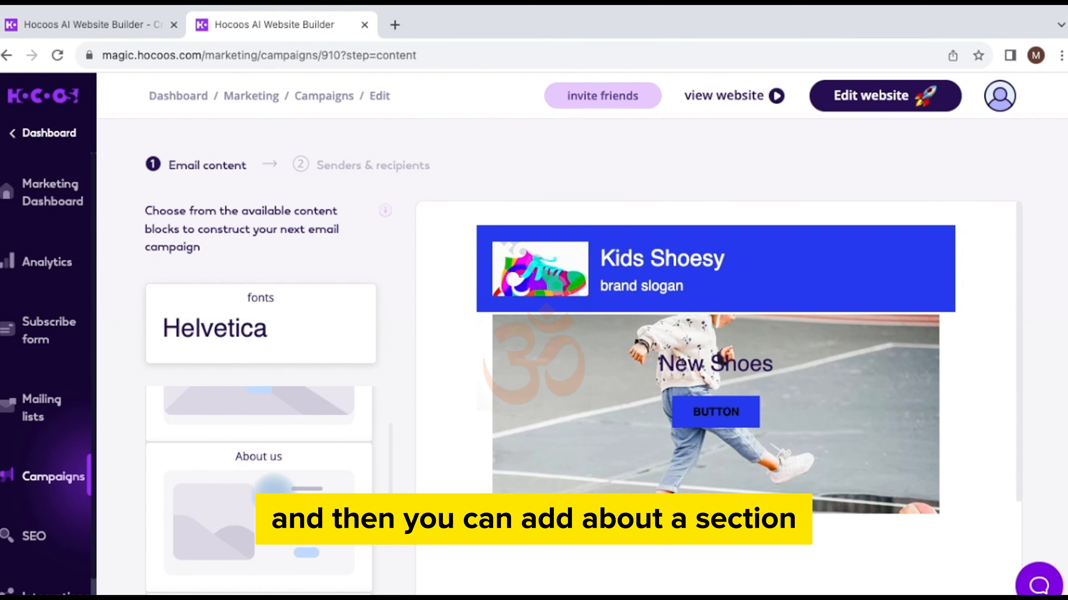
click(273, 498)
Step: Add the first About us layout and replace its paragraph with 'We sell shoes'
scroll(259, 483, down, 3)
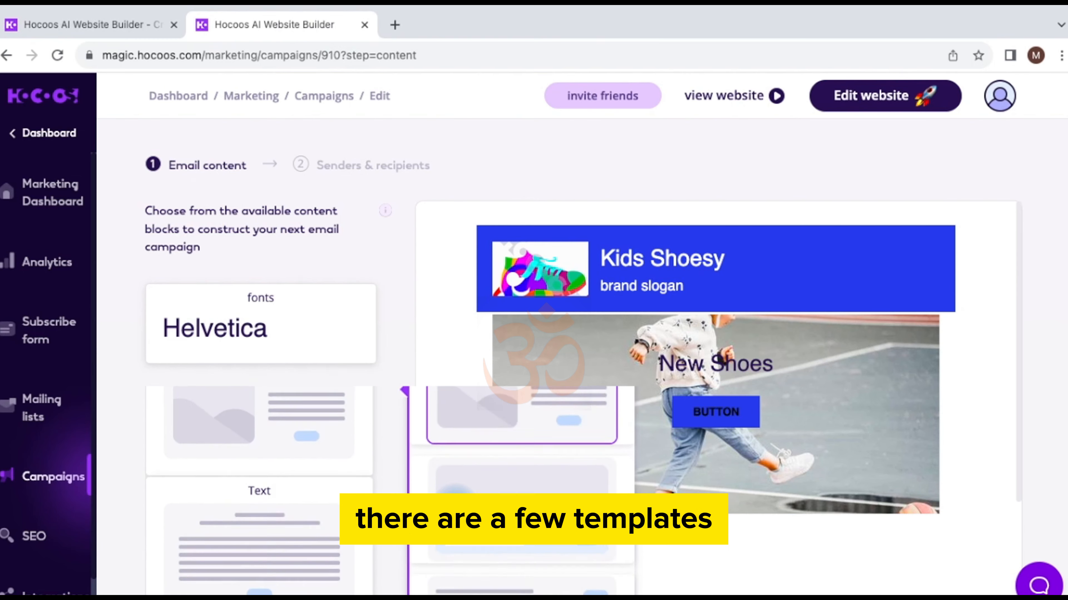
scroll(258, 483, up, 1)
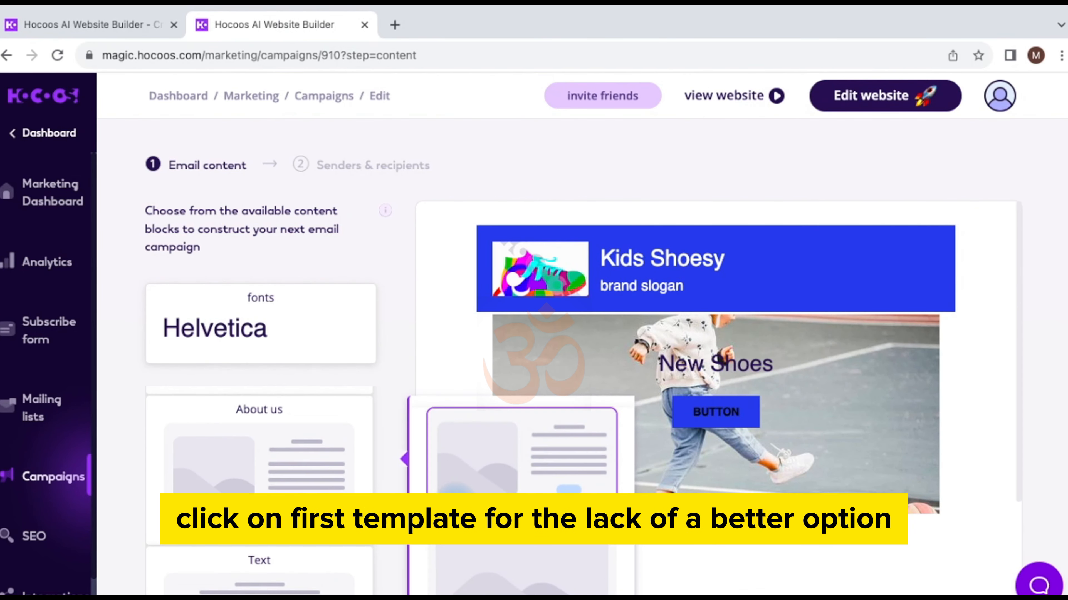
click(504, 454)
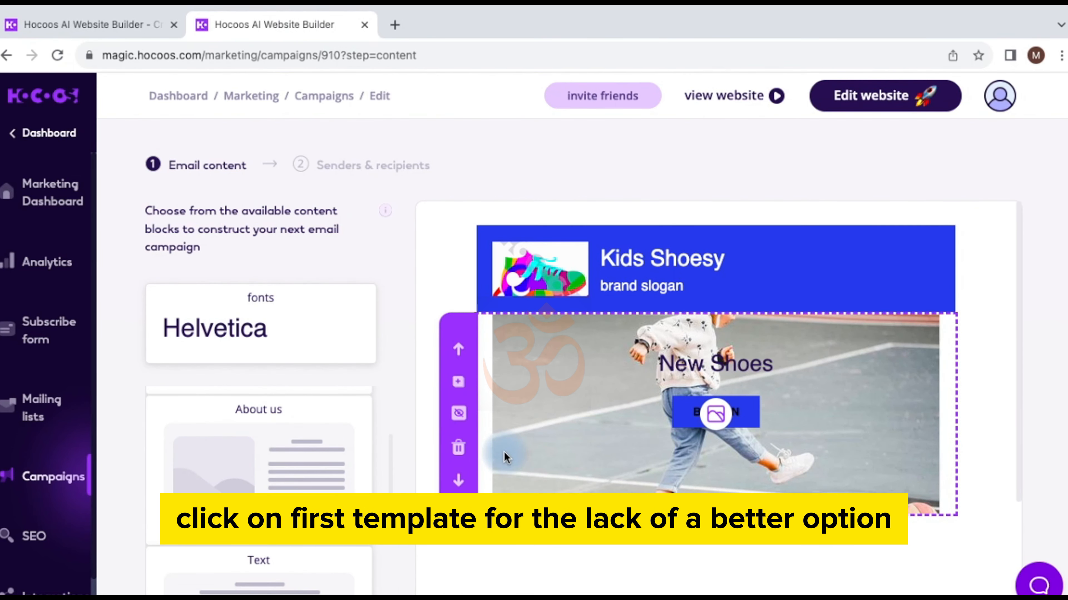
scroll(604, 479, down, 4)
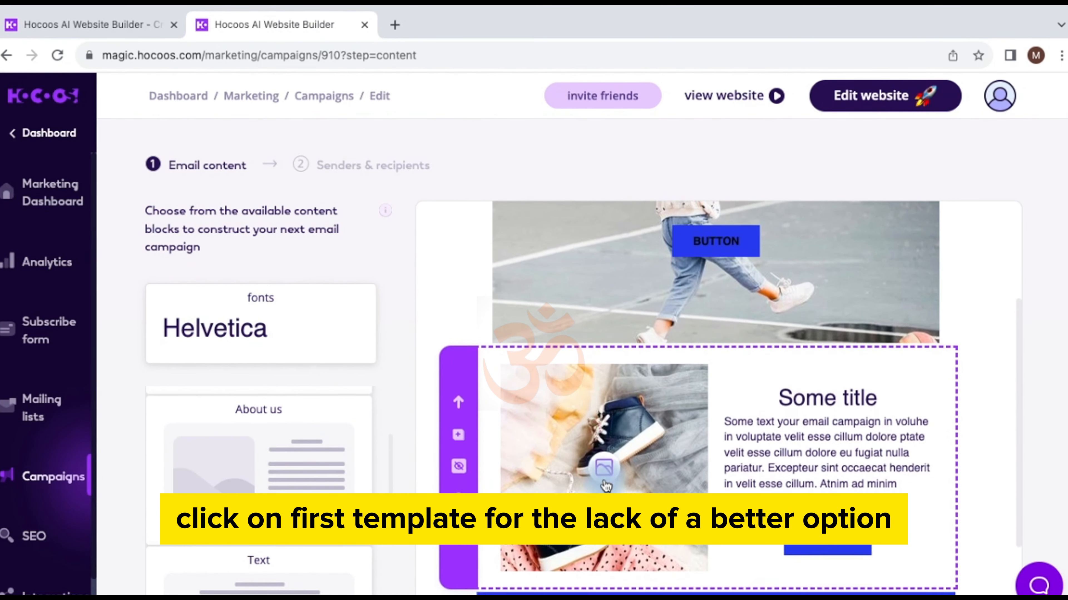
click(873, 497)
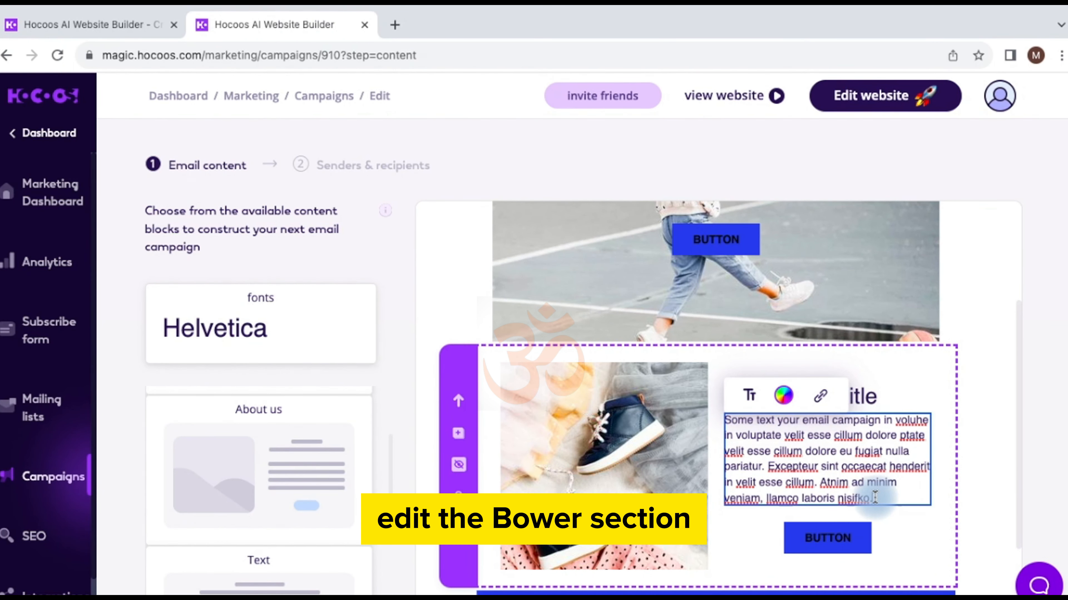
drag(878, 499, 721, 418)
key(BackSpace)
text(We)
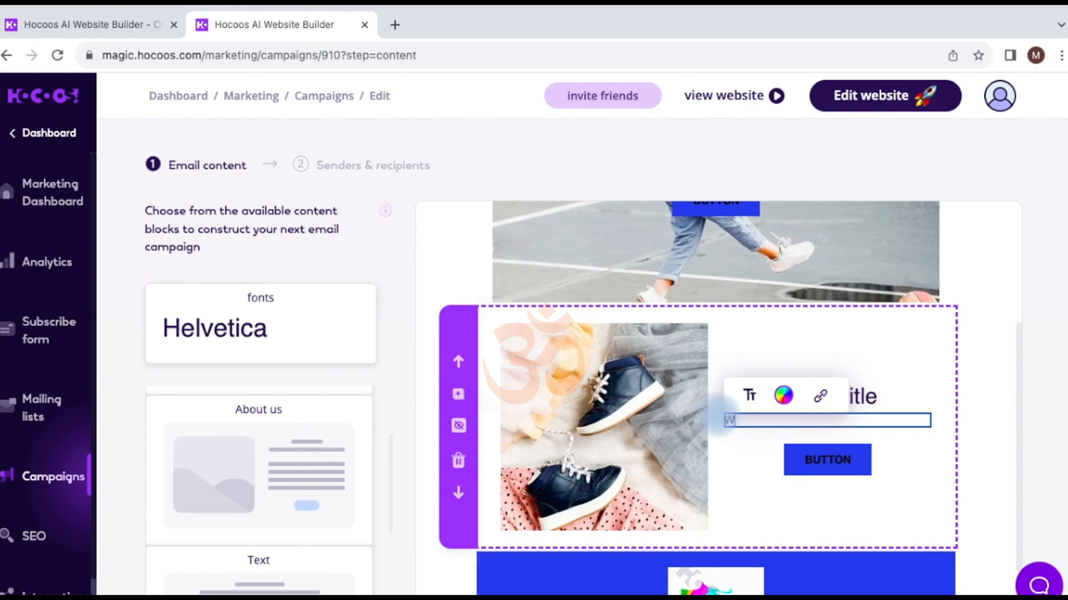
text( sell shoes)
Step: Retitle the block 'About Us' and drag a new Text block in below it
click(873, 395)
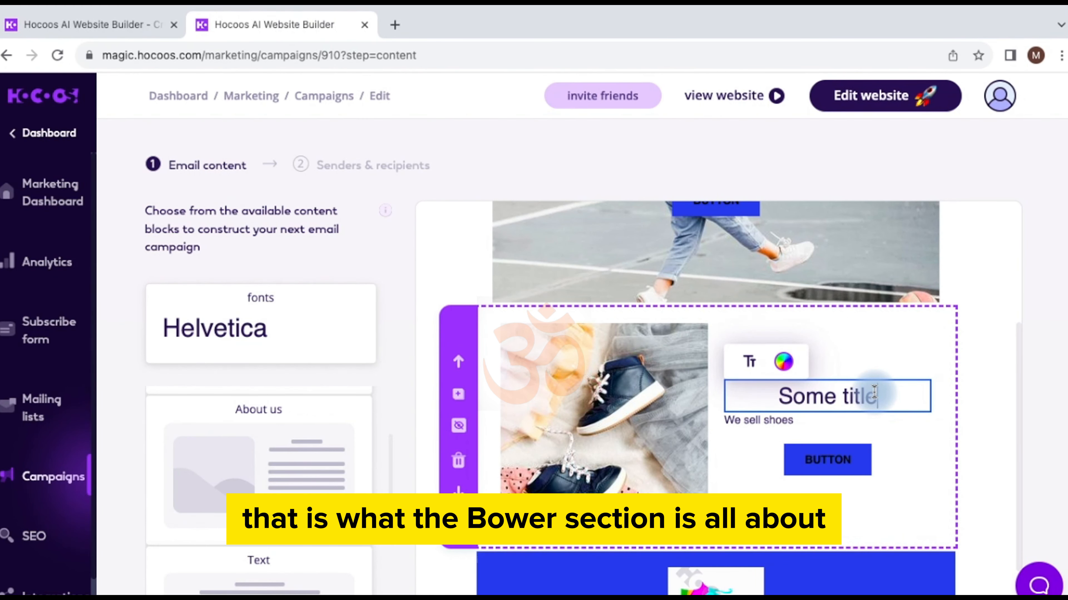
key(BackSpace)
key(BackSpace)
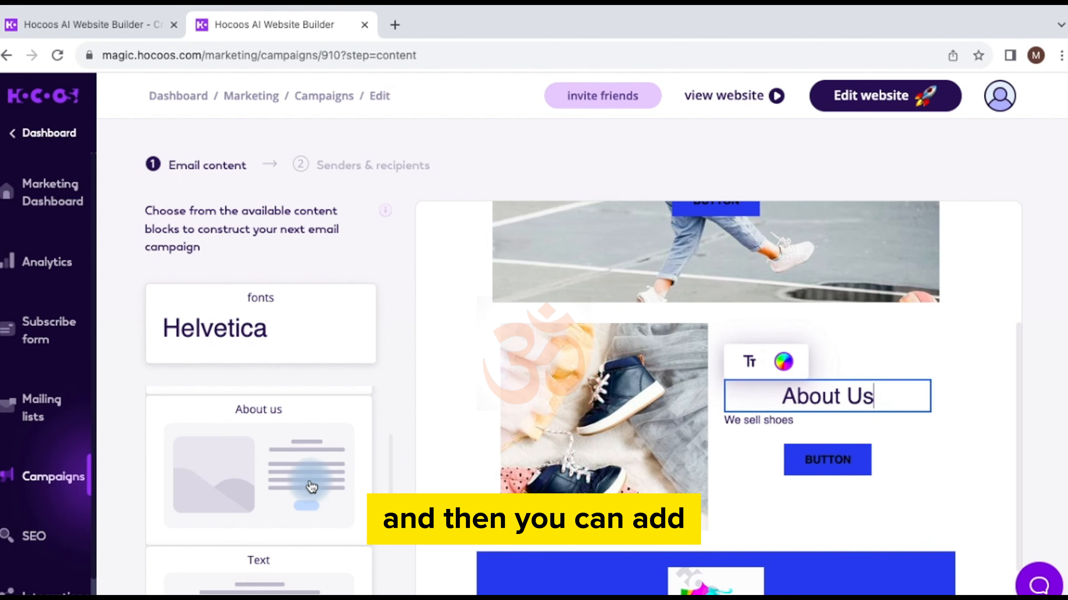
scroll(310, 484, down, 2)
drag(275, 500, 522, 453)
Step: Retitle the new text block's heading 'Welcome to Shoesy'
scroll(556, 480, down, 3)
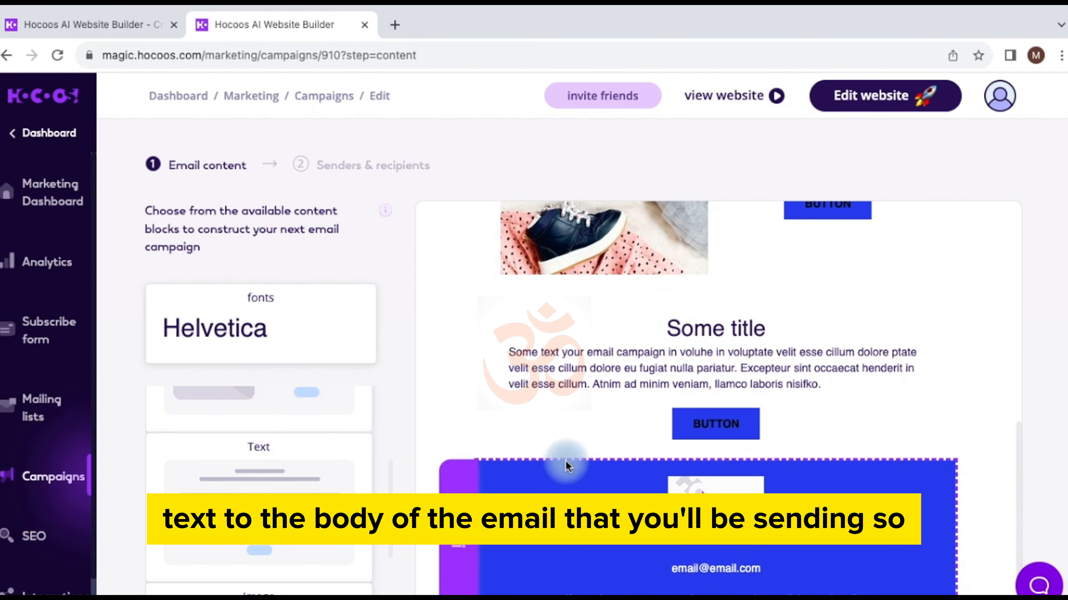
click(765, 327)
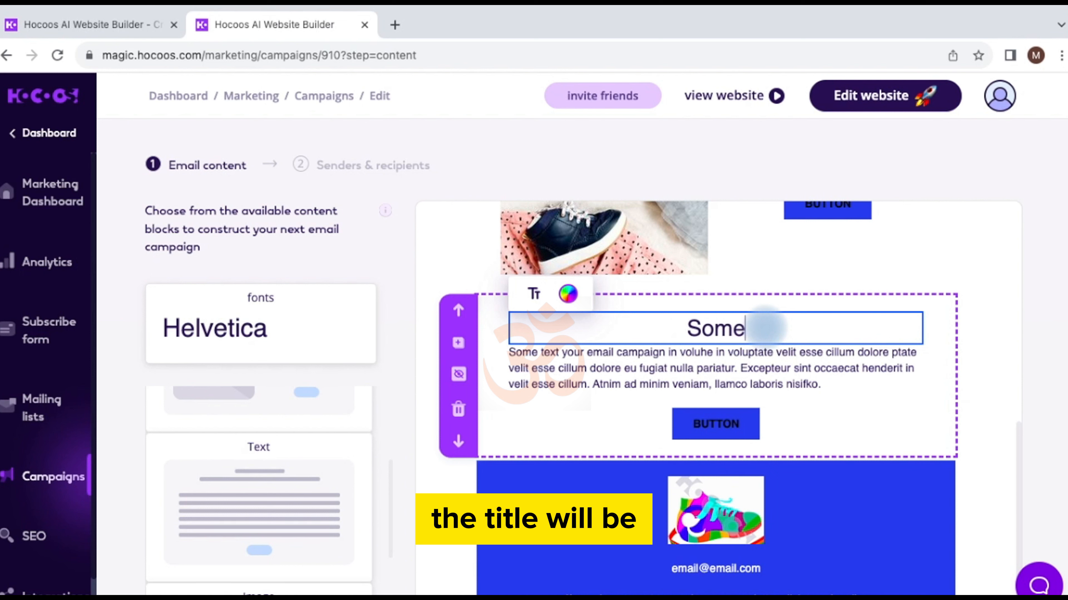
key(BackSpace)
key(BackSpace)
key(BackSpace)
key(BackSpace)
text(Welc)
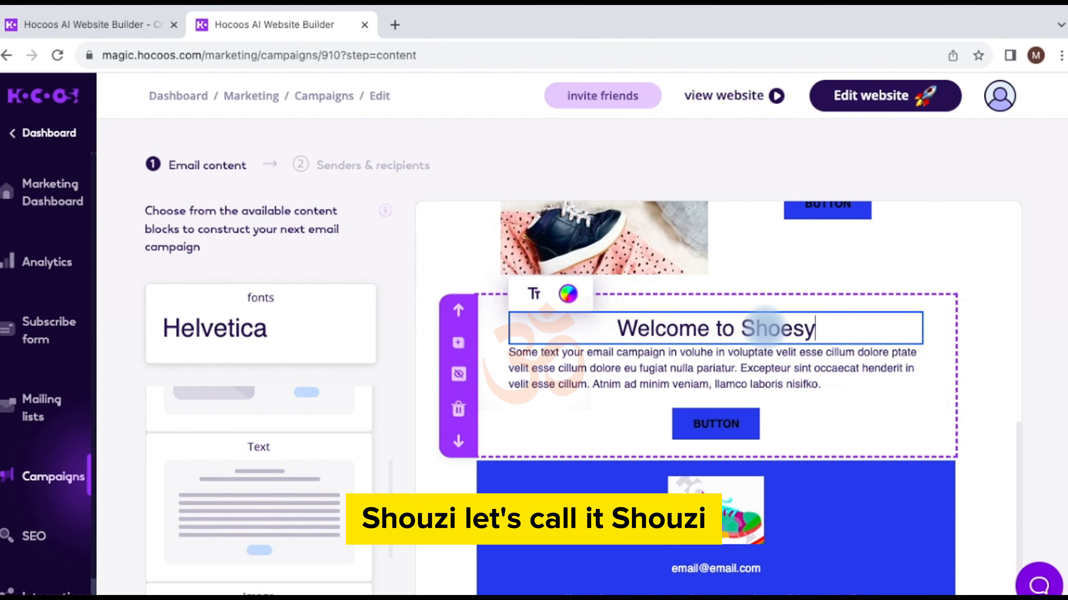
Step: Select the placeholder body paragraph, leave it unchanged, and bring up the Image layouts
click(760, 382)
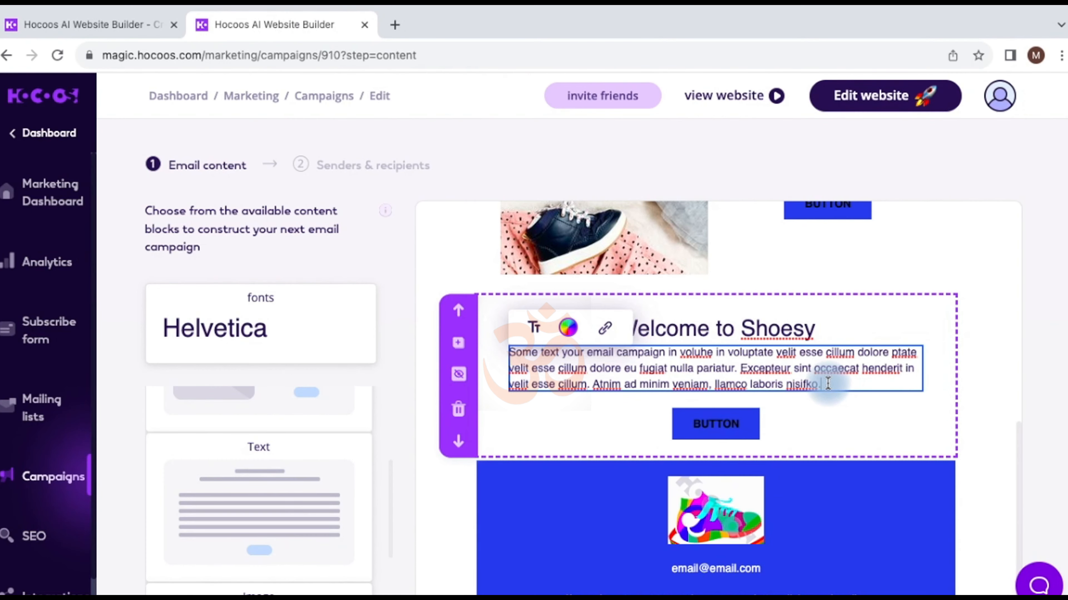
drag(826, 387, 504, 352)
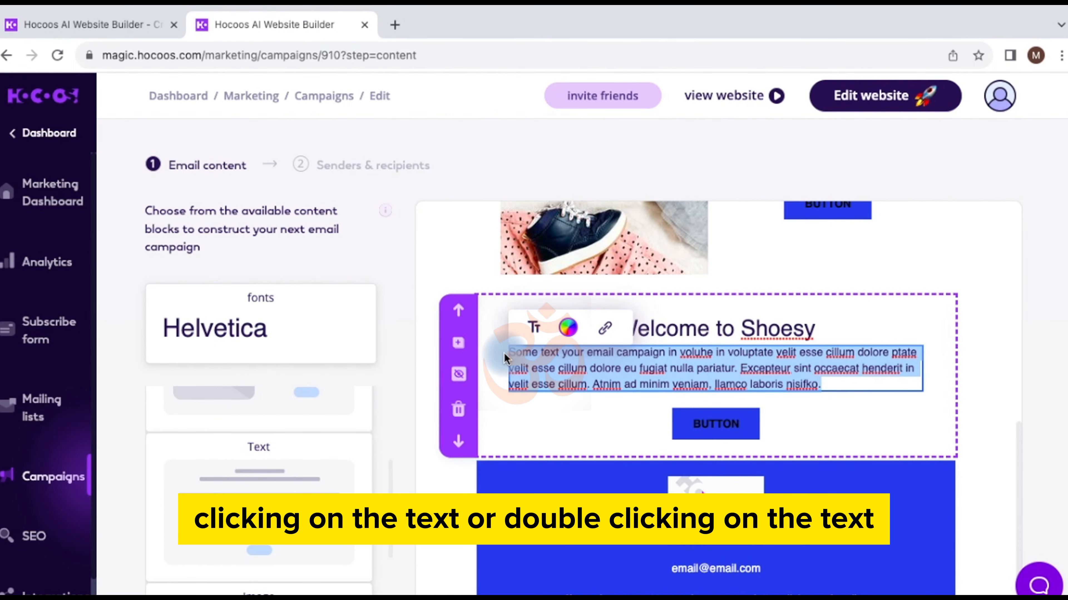
click(529, 417)
scroll(350, 477, down, 3)
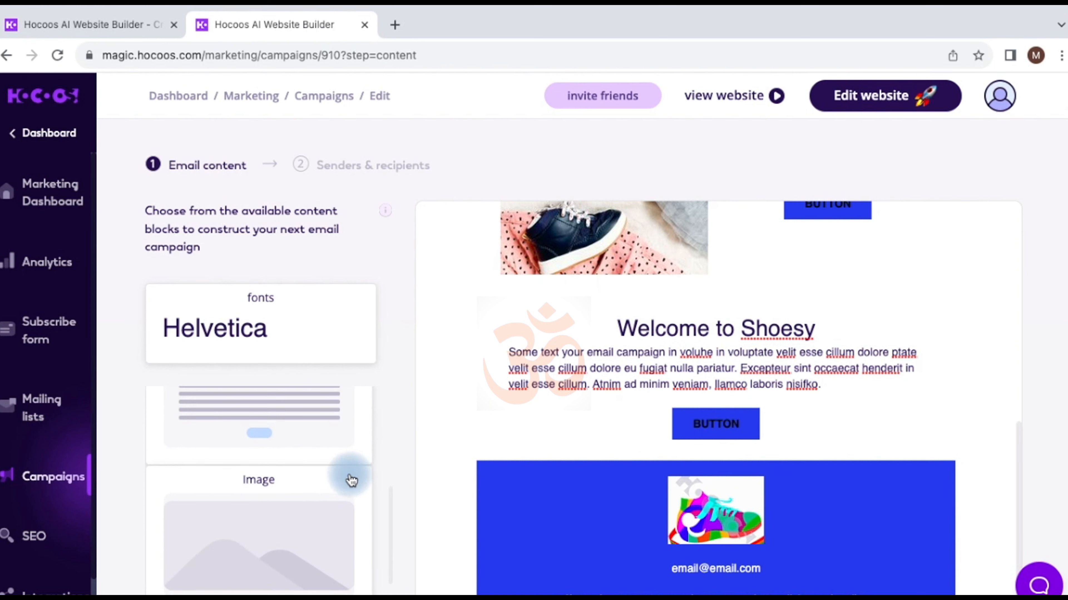
drag(294, 484, 296, 490)
scroll(457, 512, down, 4)
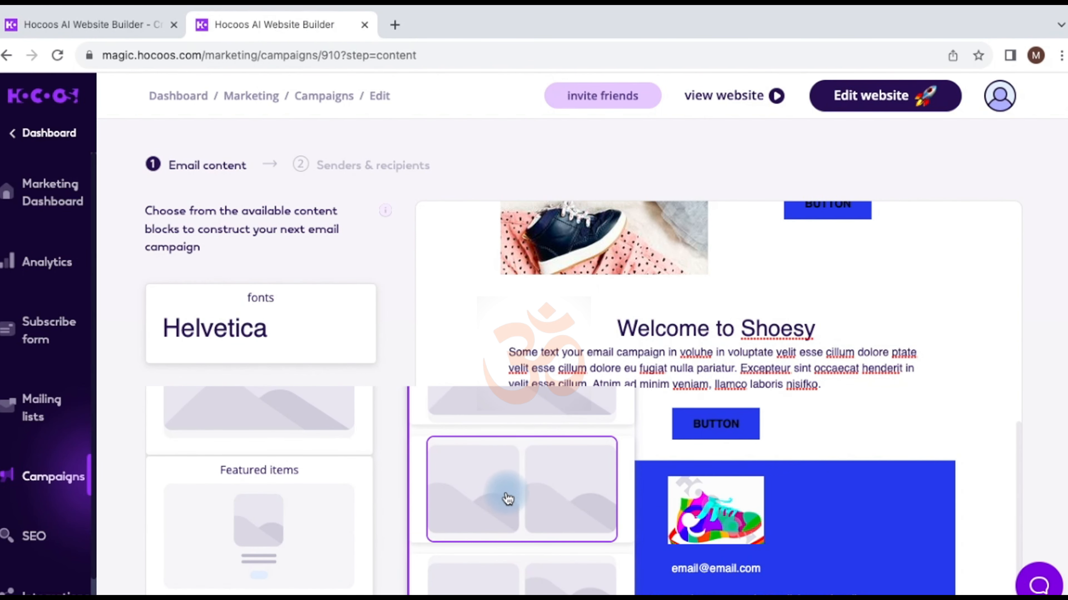
Step: Add the two-image layout and reposition it with Move up/down to sit below 'Welcome to Shoesy'
scroll(506, 495, up, 2)
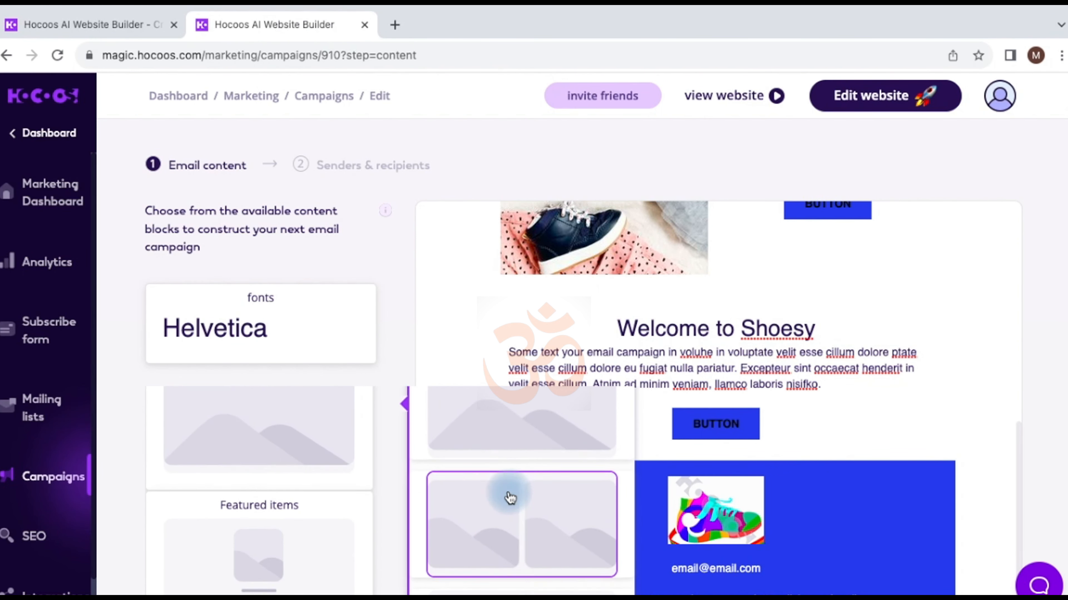
click(508, 545)
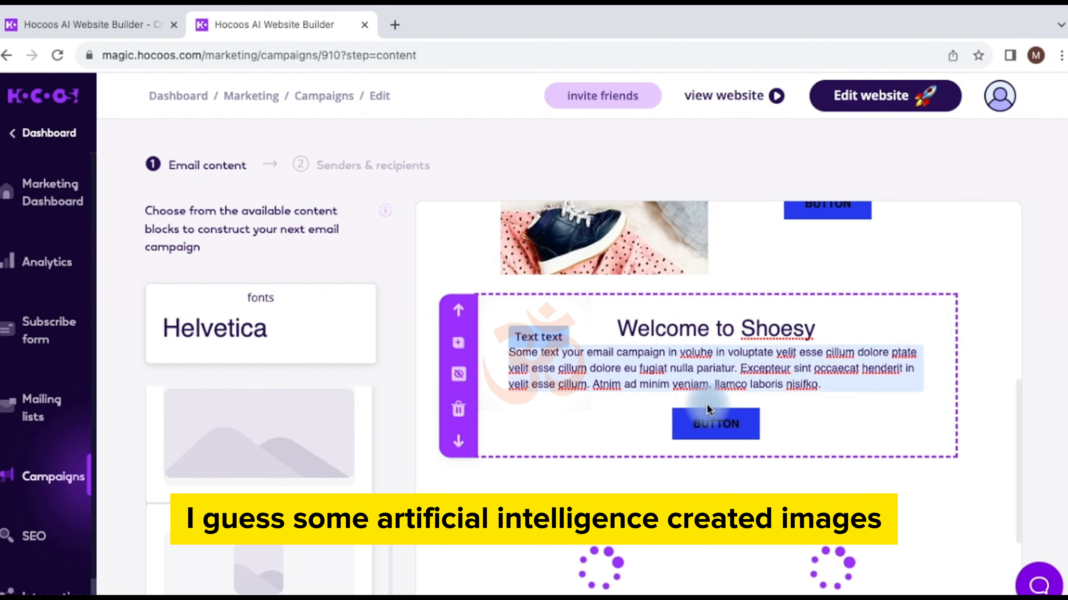
scroll(708, 405, down, 4)
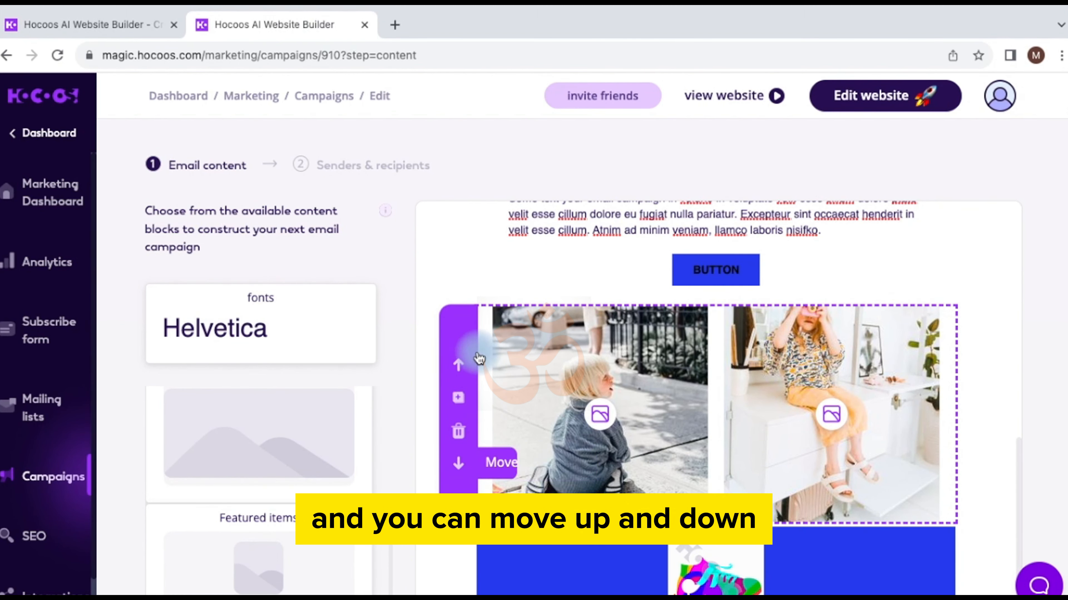
click(457, 364)
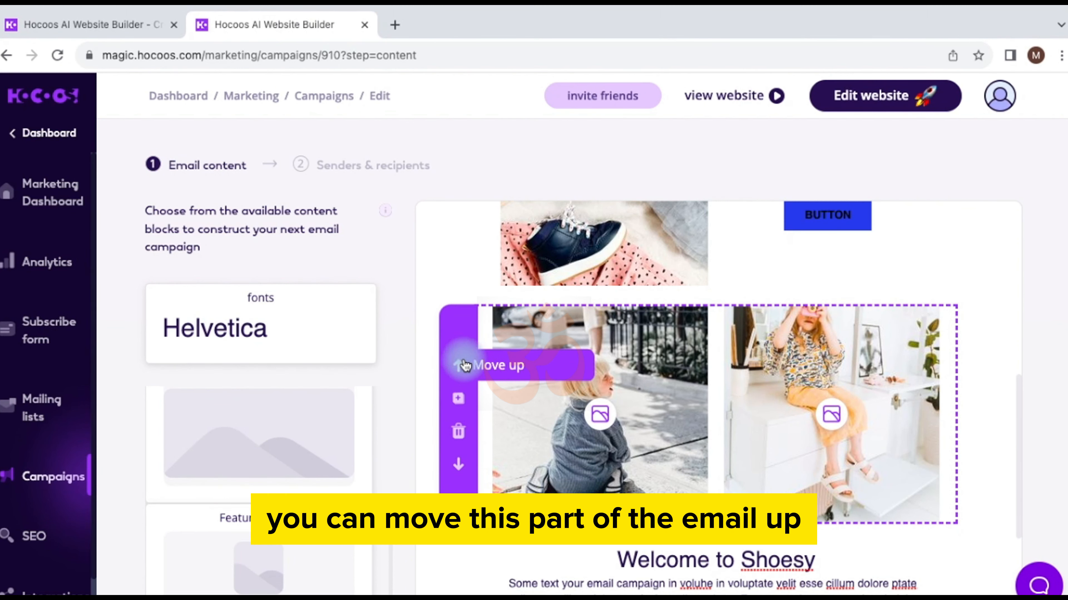
click(459, 464)
scroll(529, 451, down, 3)
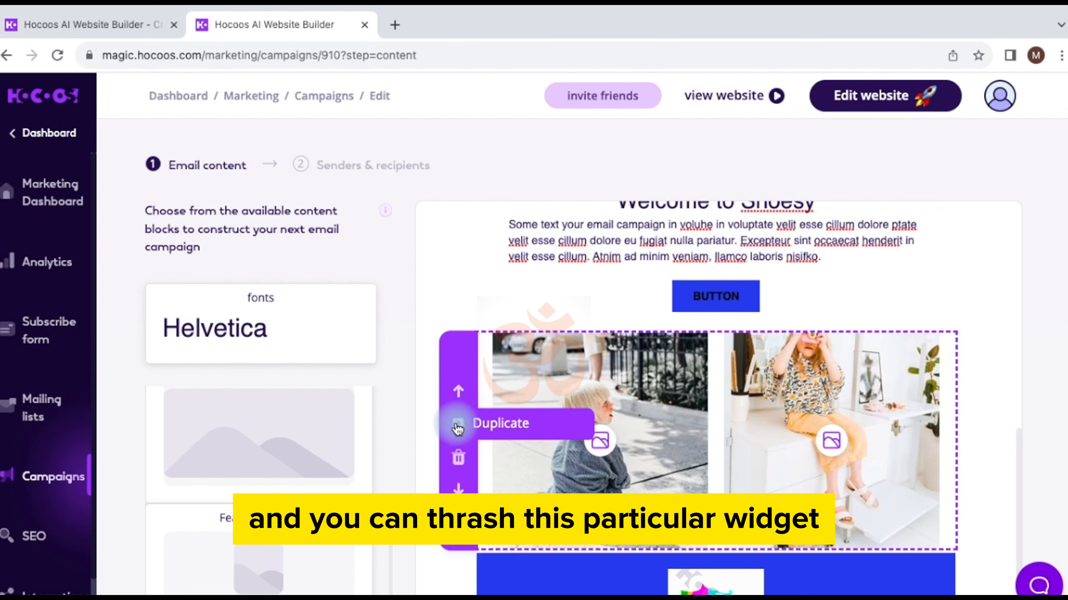
scroll(210, 471, down, 3)
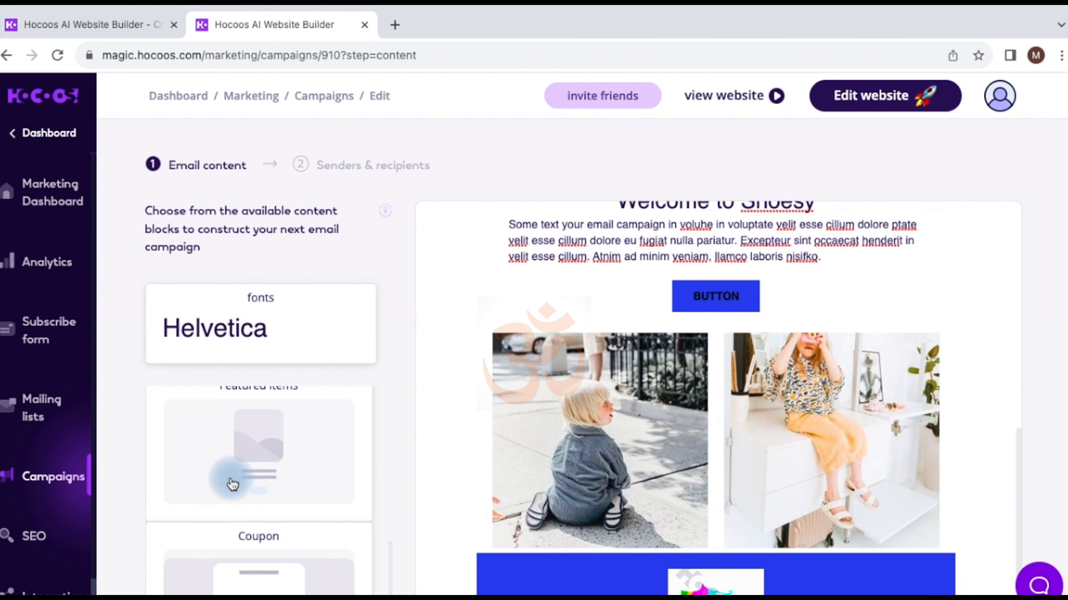
scroll(216, 453, down, 4)
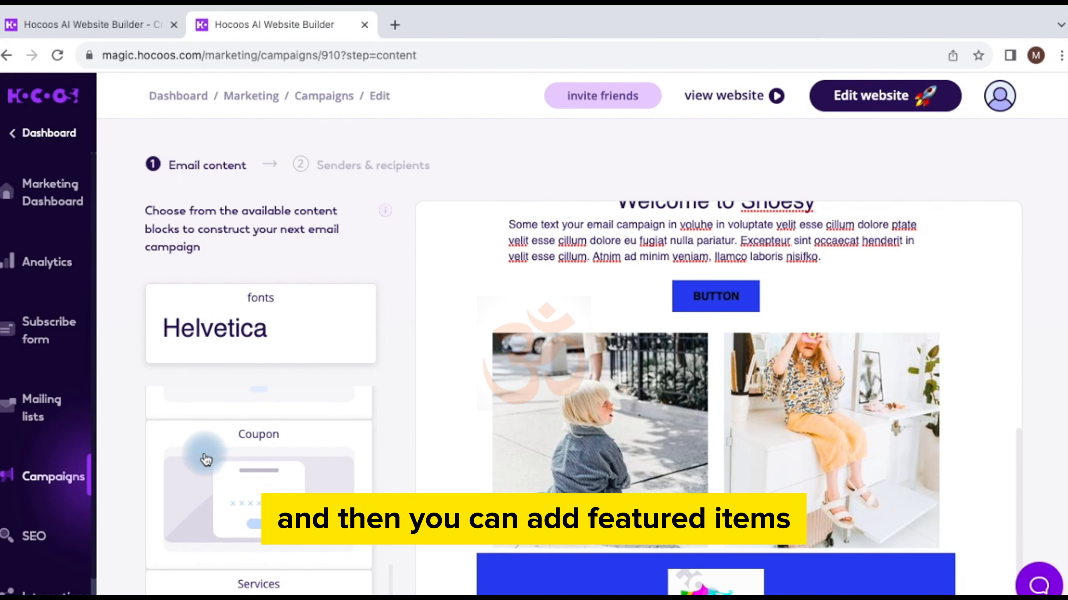
scroll(188, 490, down, 2)
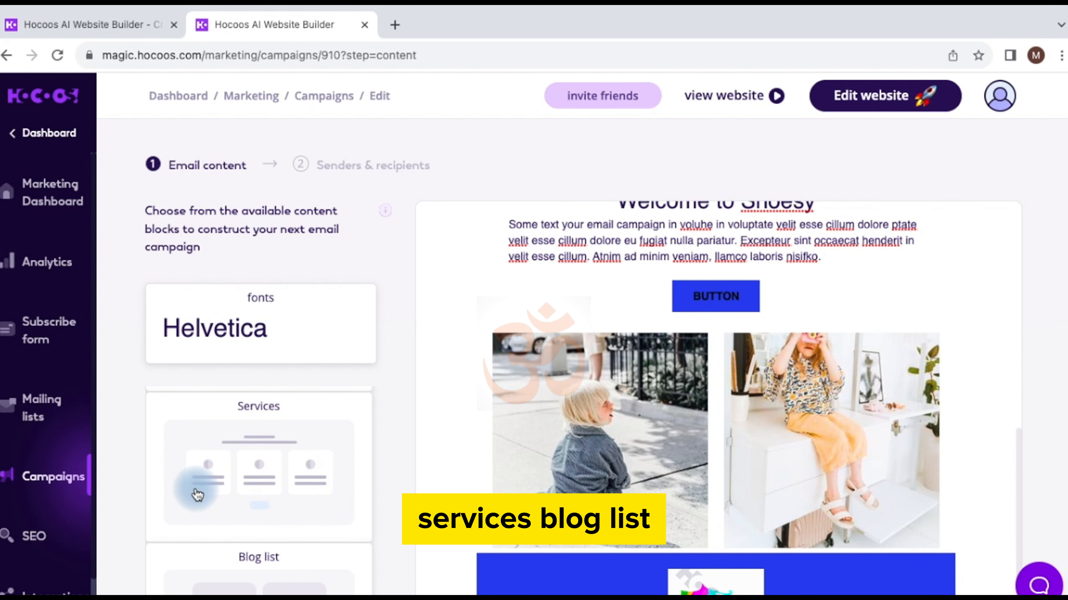
scroll(215, 526, down, 5)
scroll(216, 527, down, 5)
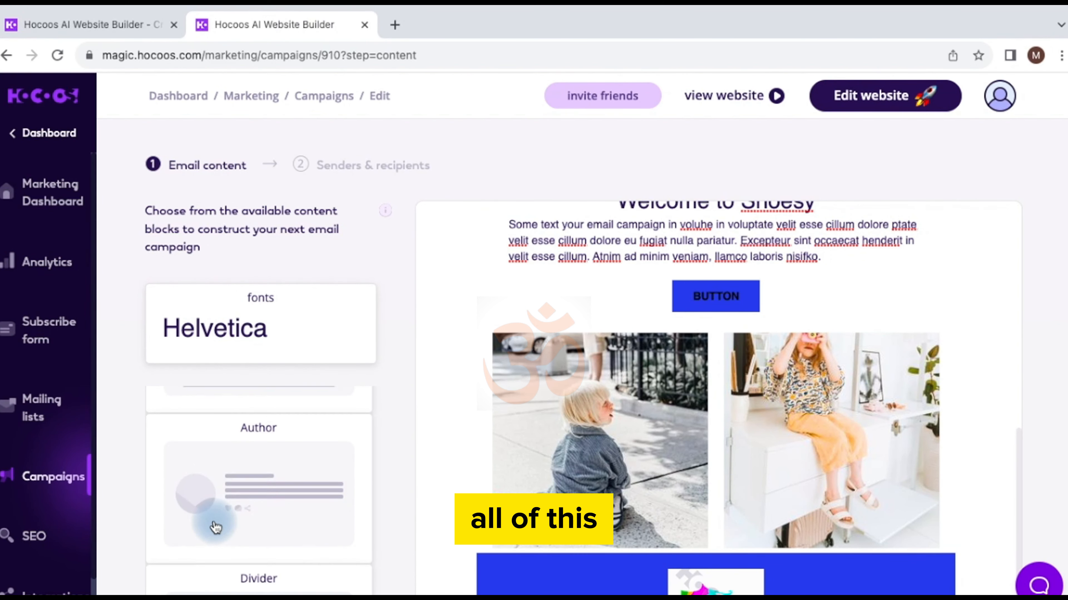
scroll(668, 467, down, 2)
scroll(703, 467, down, 5)
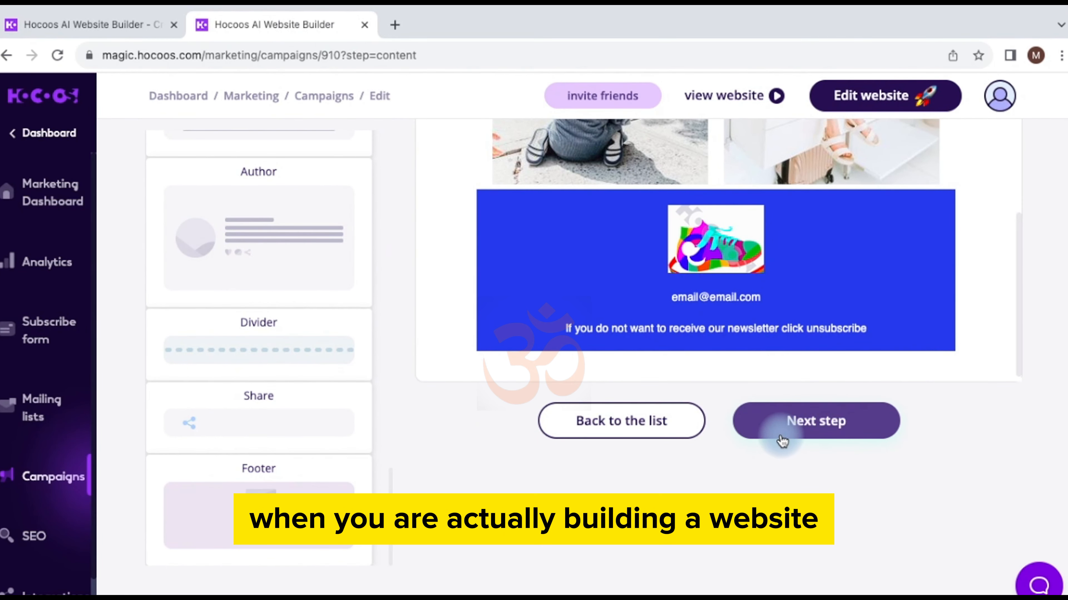
Step: Advance to Senders & recipients and rename the campaign 'New shoes' with subject 'Shoes'
click(810, 423)
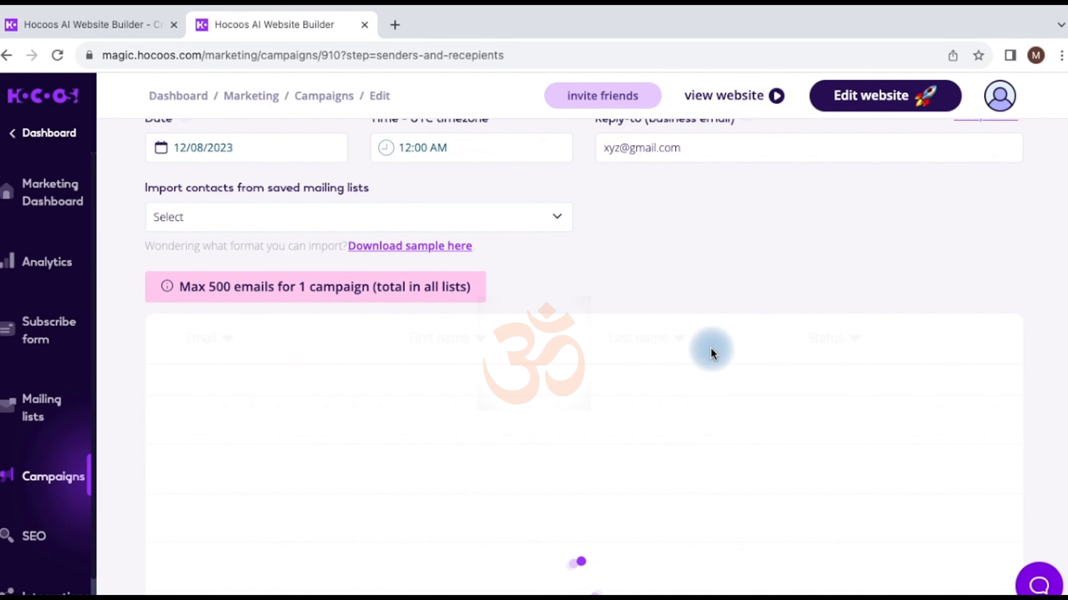
scroll(710, 353, up, 5)
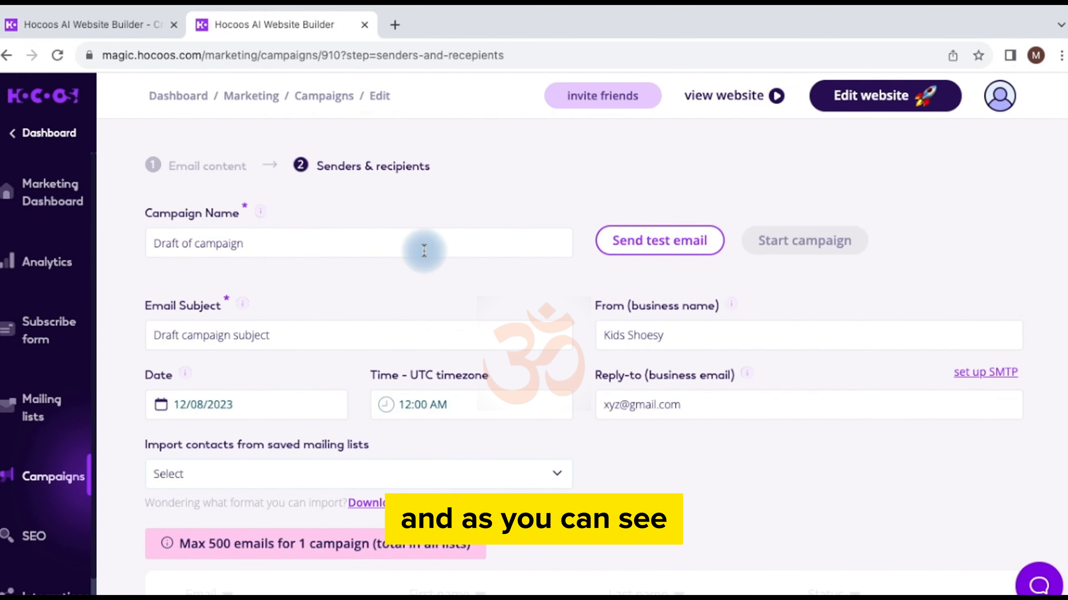
click(323, 237)
key(BackSpace)
key(BackSpace)
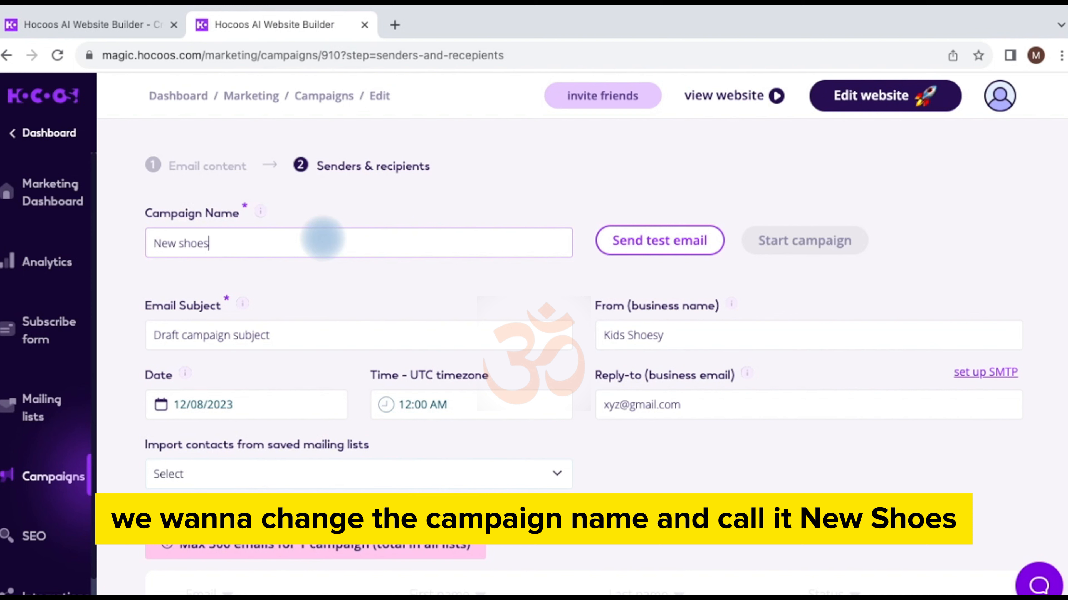
click(368, 334)
key(BackSpace)
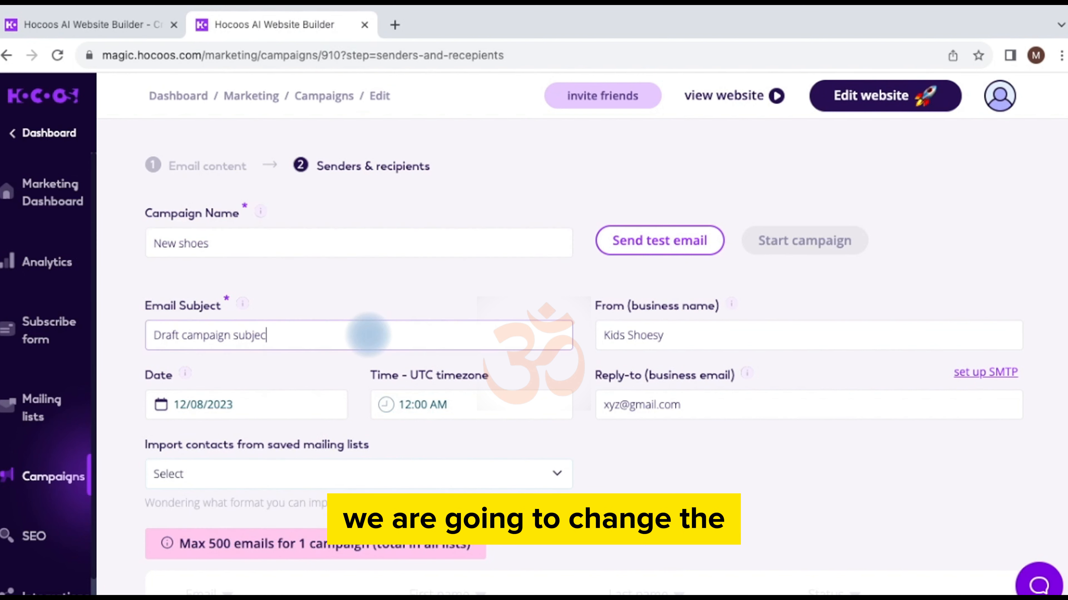
key(BackSpace)
key(BackSpace)
key(BackSpace)
key(BackSpace)
key(BackSpace)
key(BackSpace)
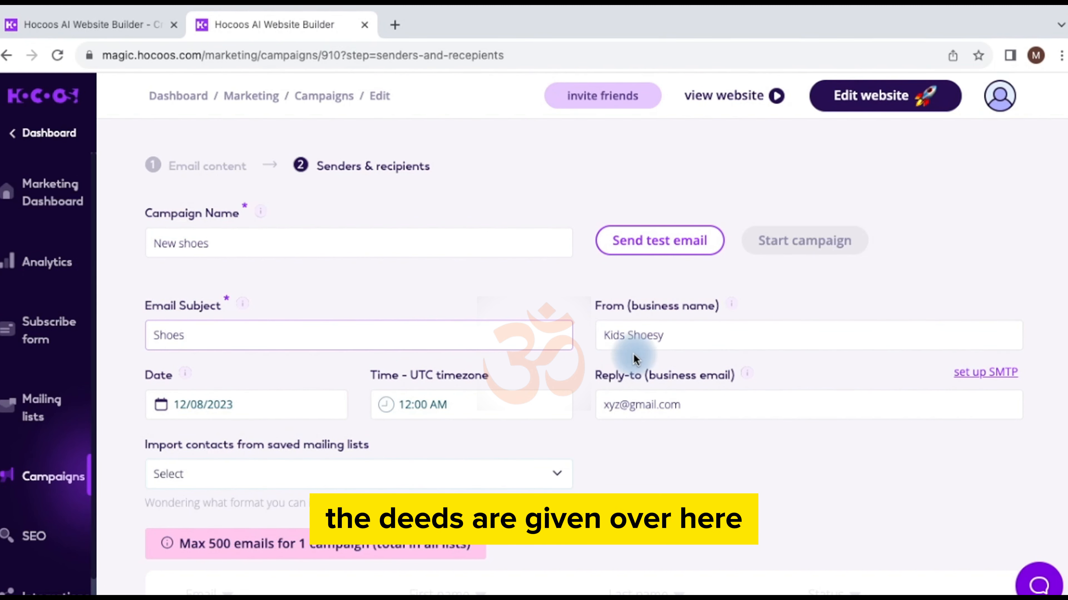
Step: Check the Kids Shoesy sender and reply-to address, then open the saved mailing lists dropdown
click(684, 336)
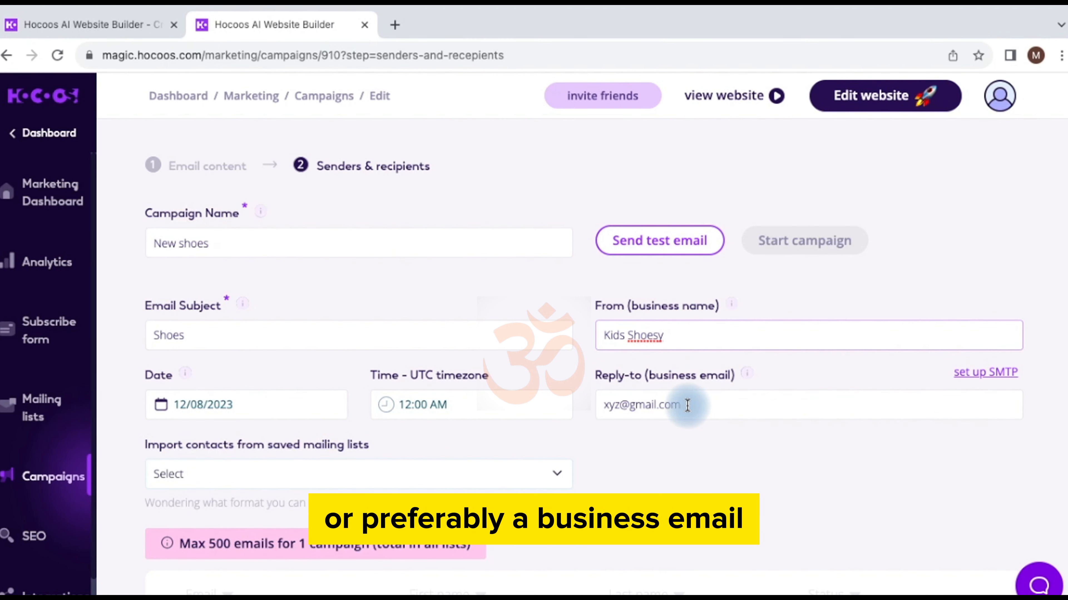
drag(688, 405, 603, 405)
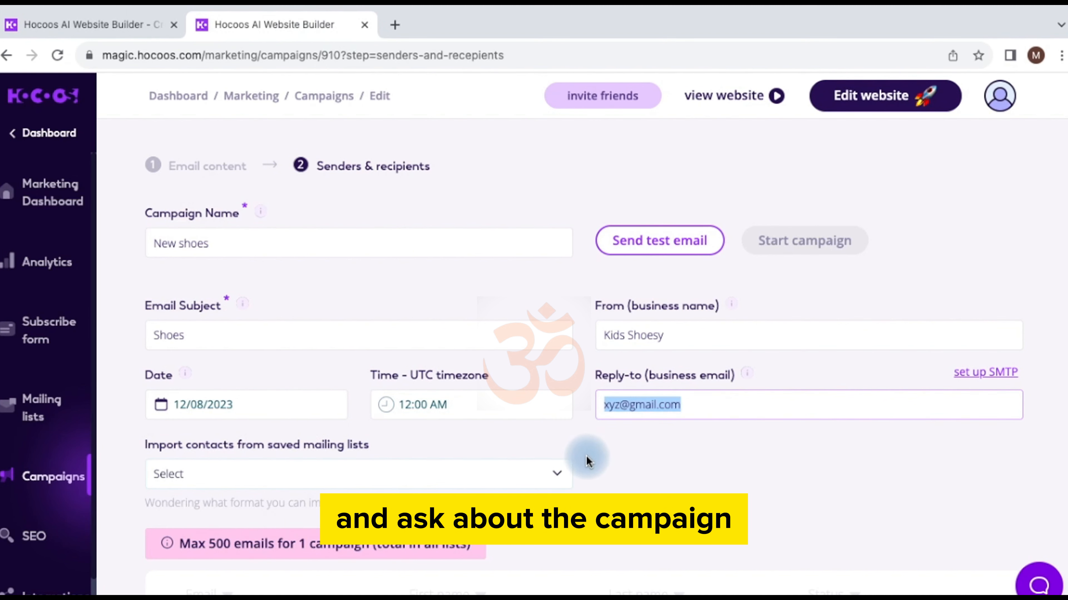
click(559, 477)
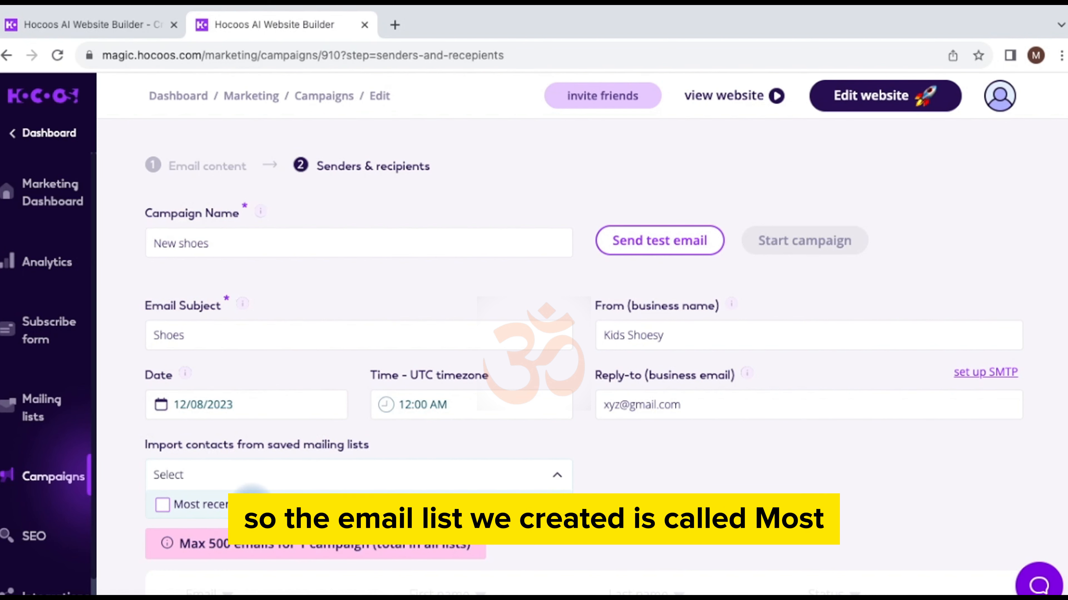
Step: Import 'Most recent mailing list (3 contacts)' as recipients, review the contacts table, and save changes
click(251, 504)
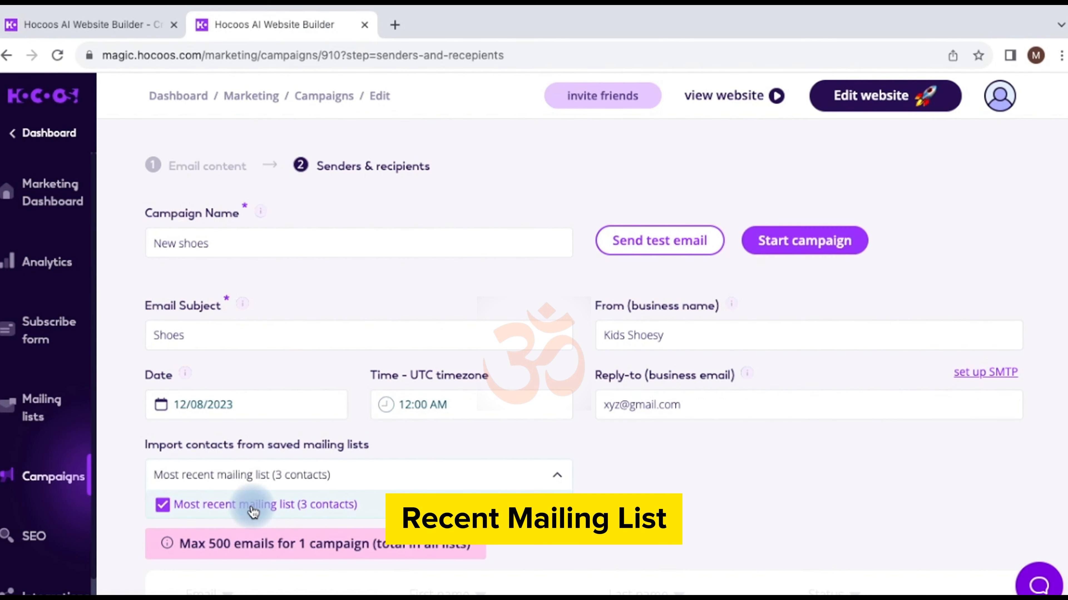
scroll(527, 490, down, 5)
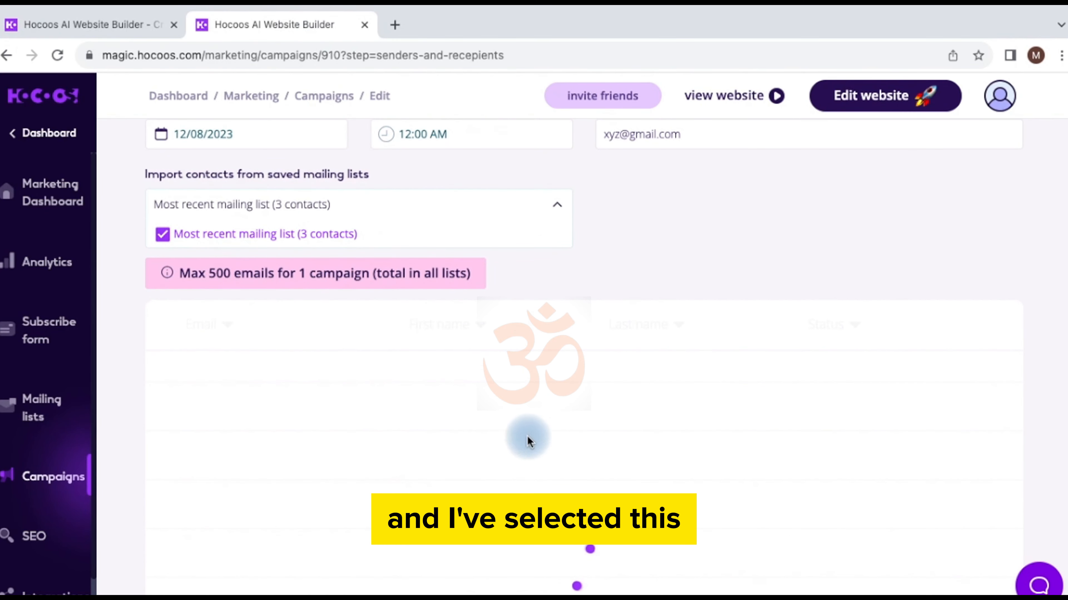
scroll(529, 434, down, 3)
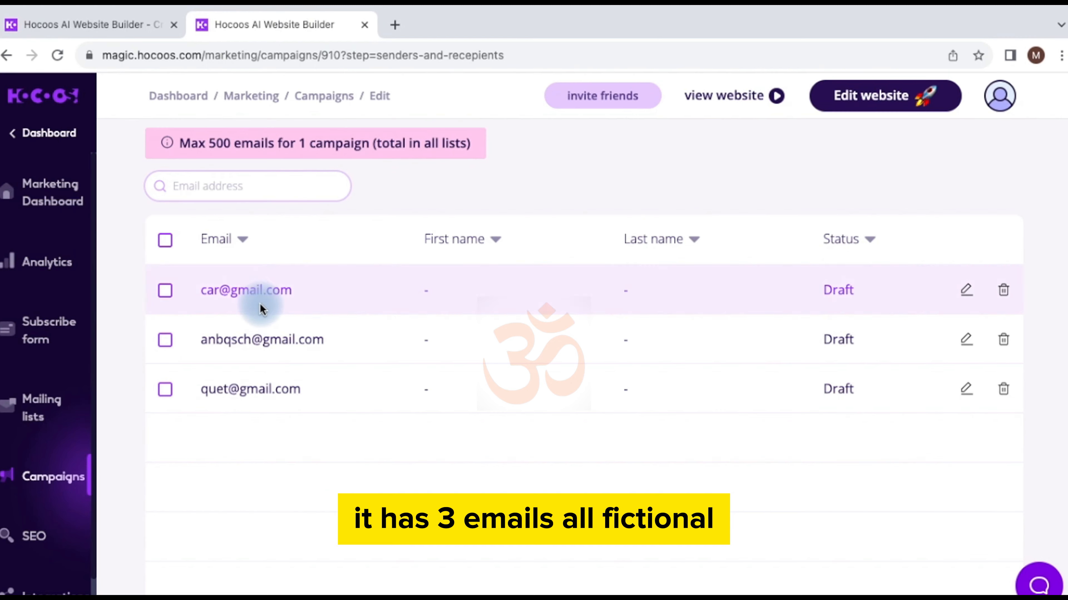
scroll(325, 424, down, 5)
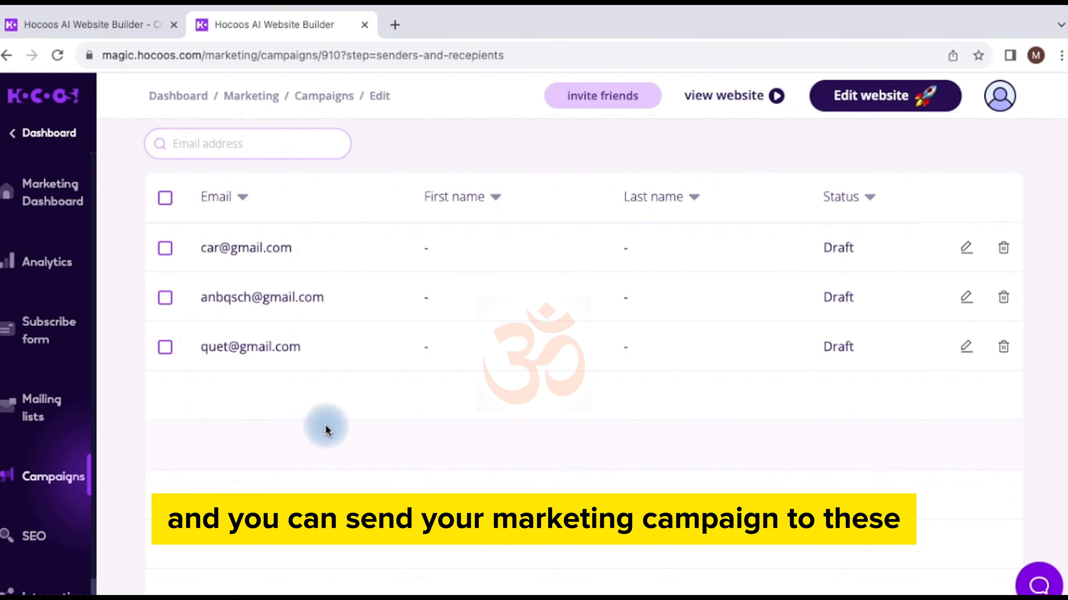
scroll(325, 425, up, 13)
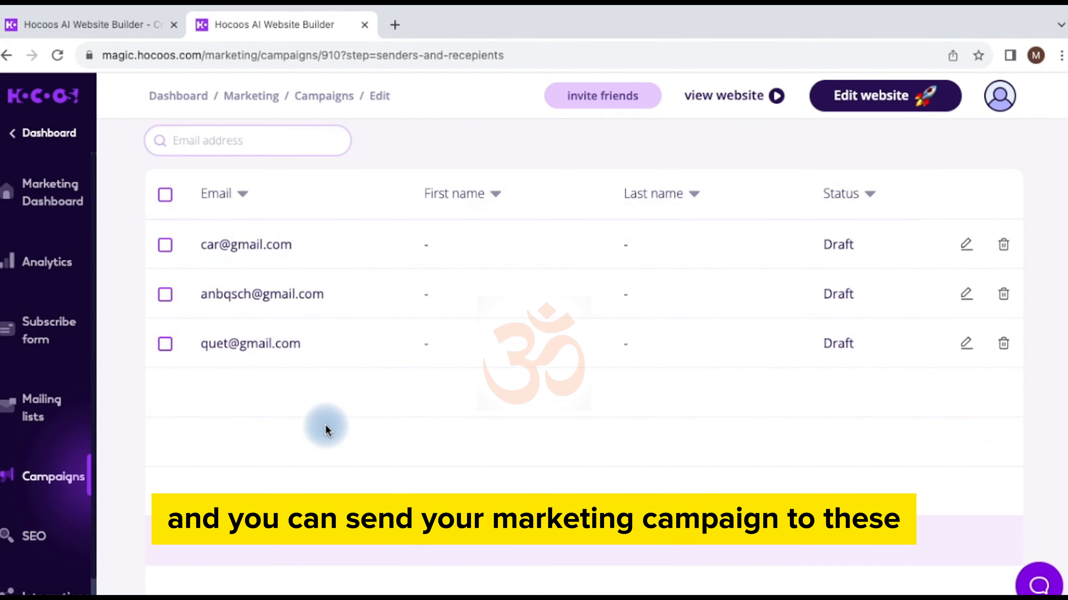
scroll(326, 425, down, 12)
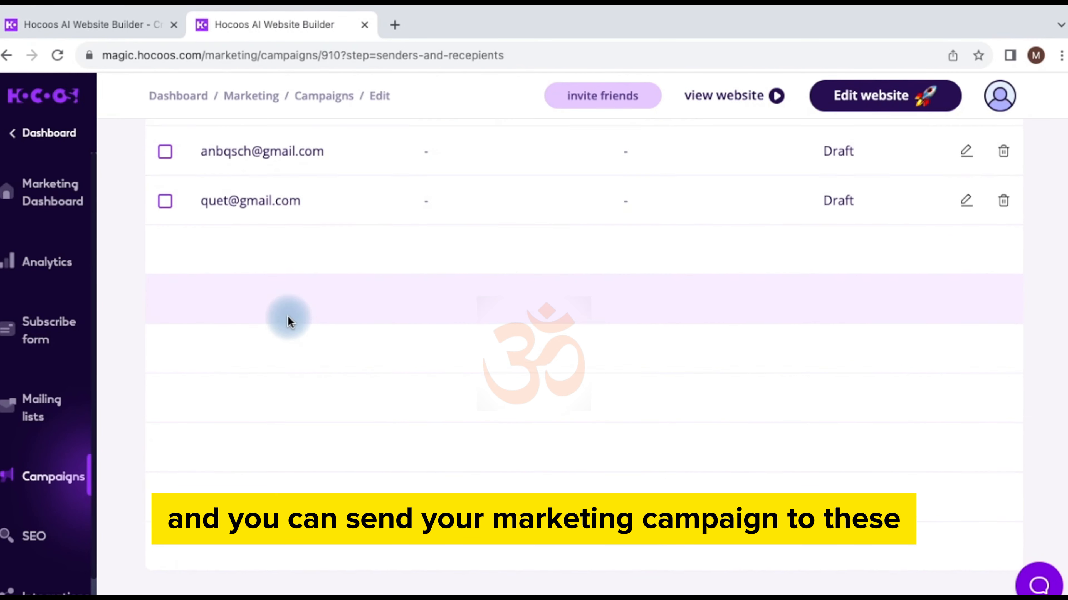
scroll(288, 316, up, 10)
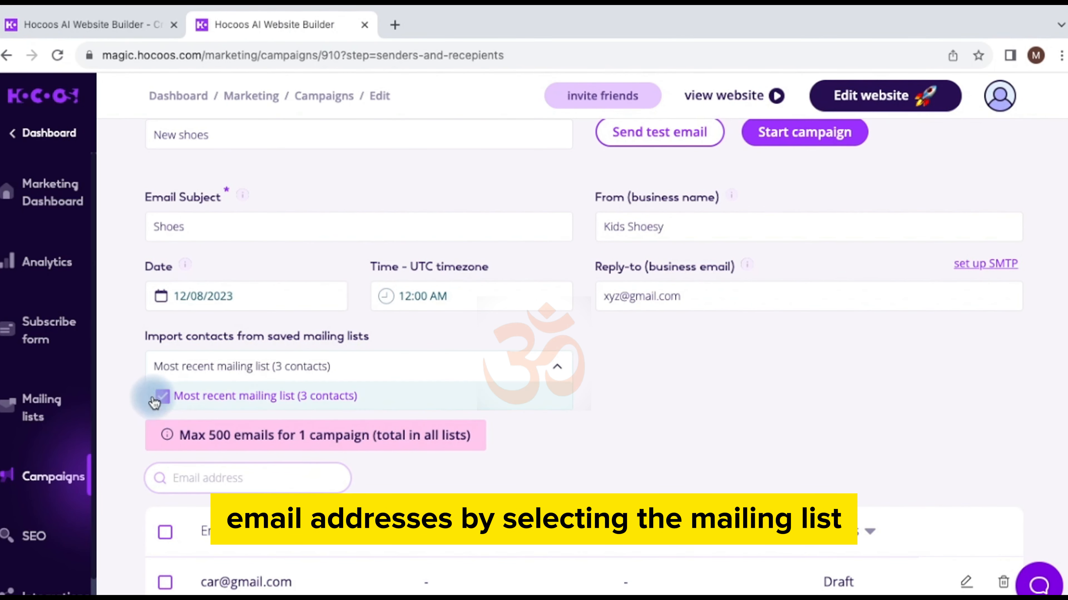
scroll(653, 466, down, 10)
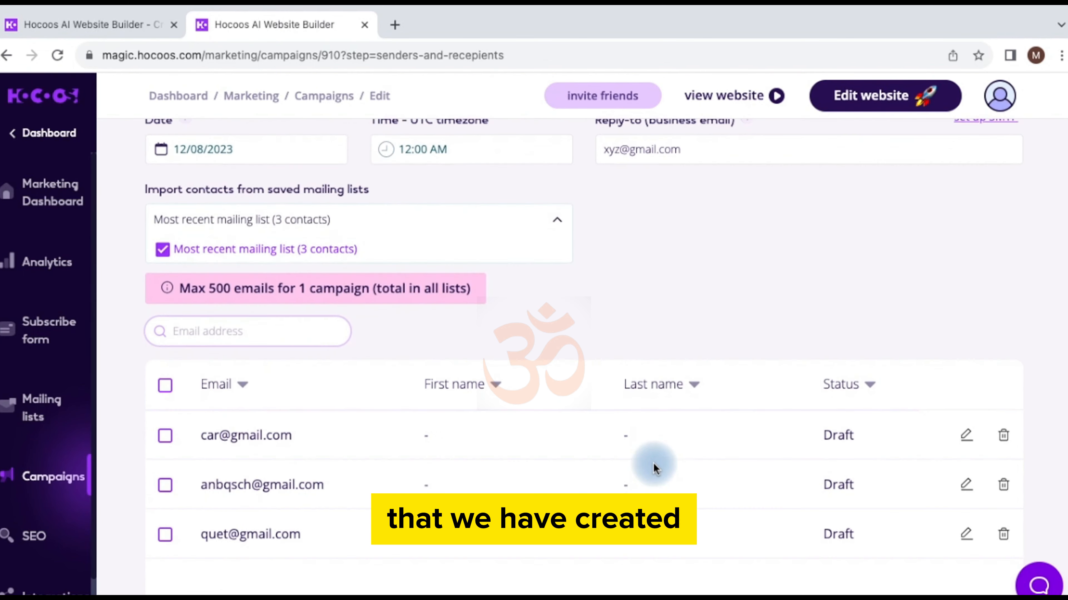
scroll(653, 468, down, 2)
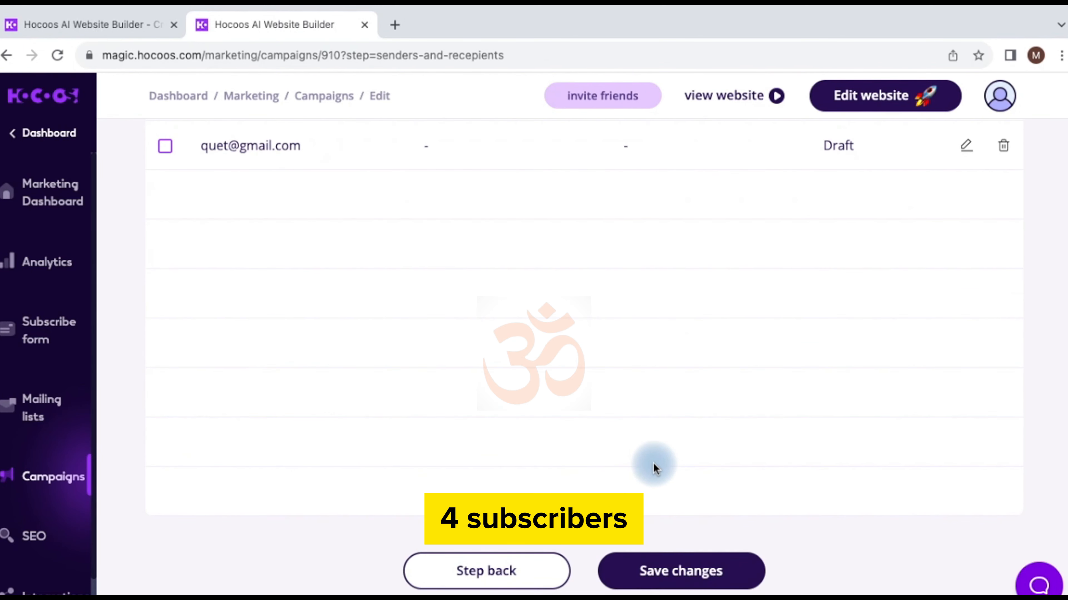
click(654, 585)
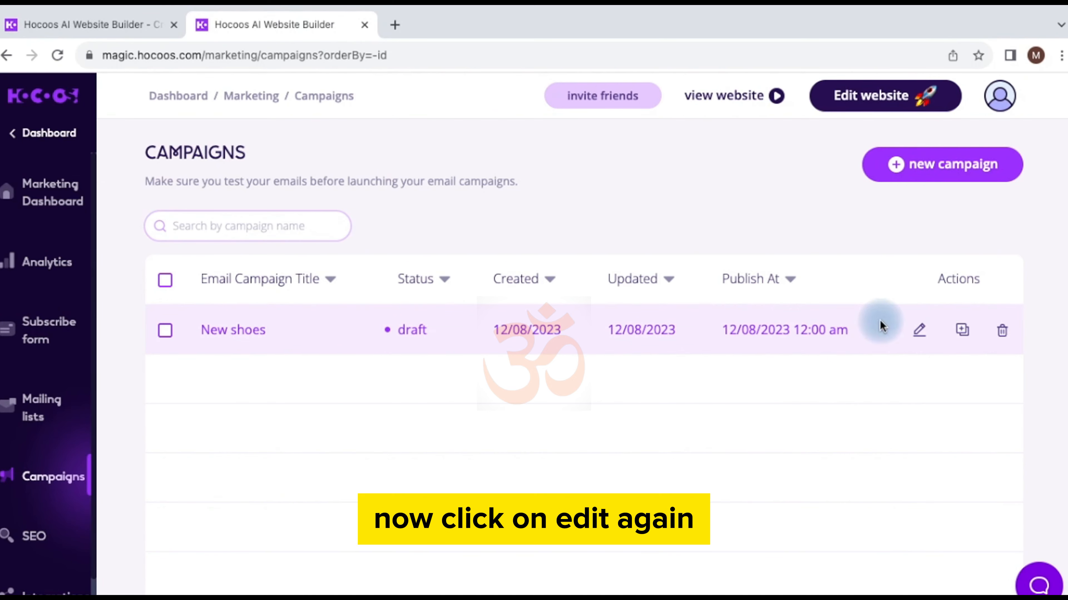
Step: Reopen the New shoes campaign at Senders & recipients and review its three imported recipients
click(920, 329)
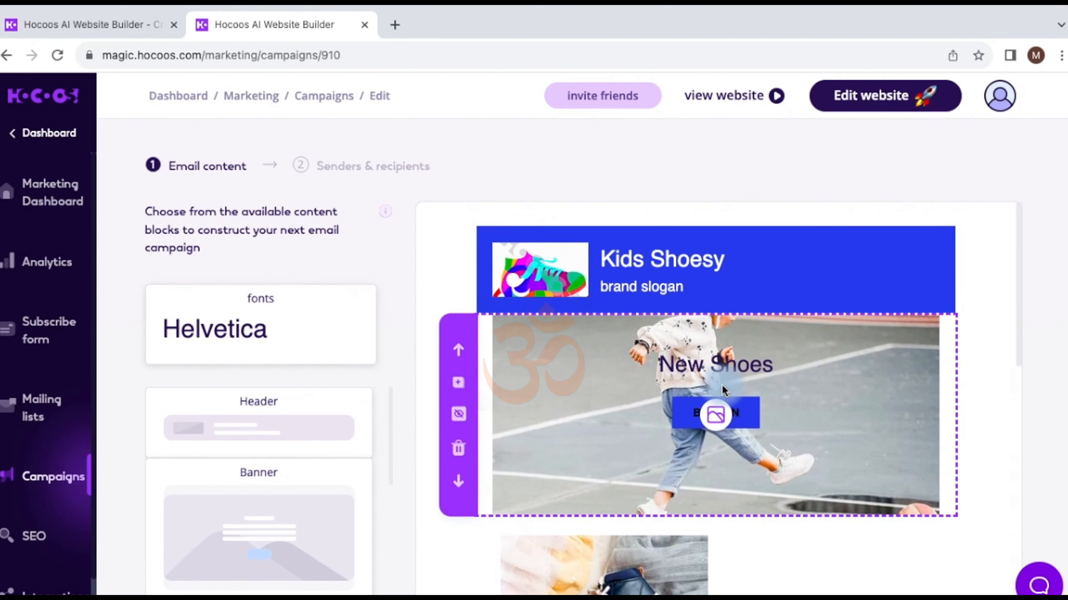
scroll(721, 384, down, 5)
scroll(801, 484, down, 5)
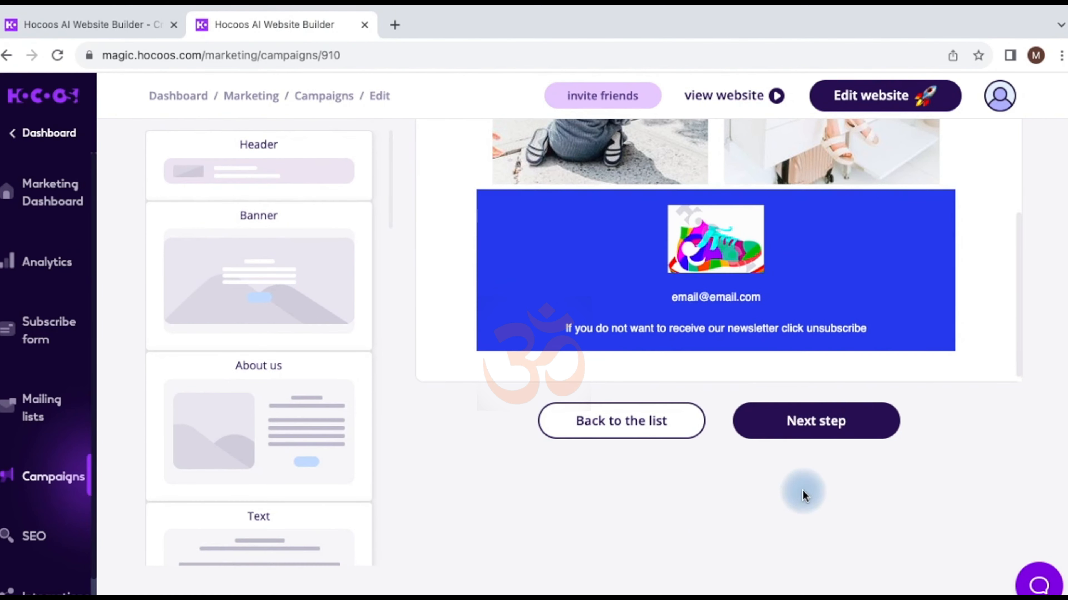
click(804, 417)
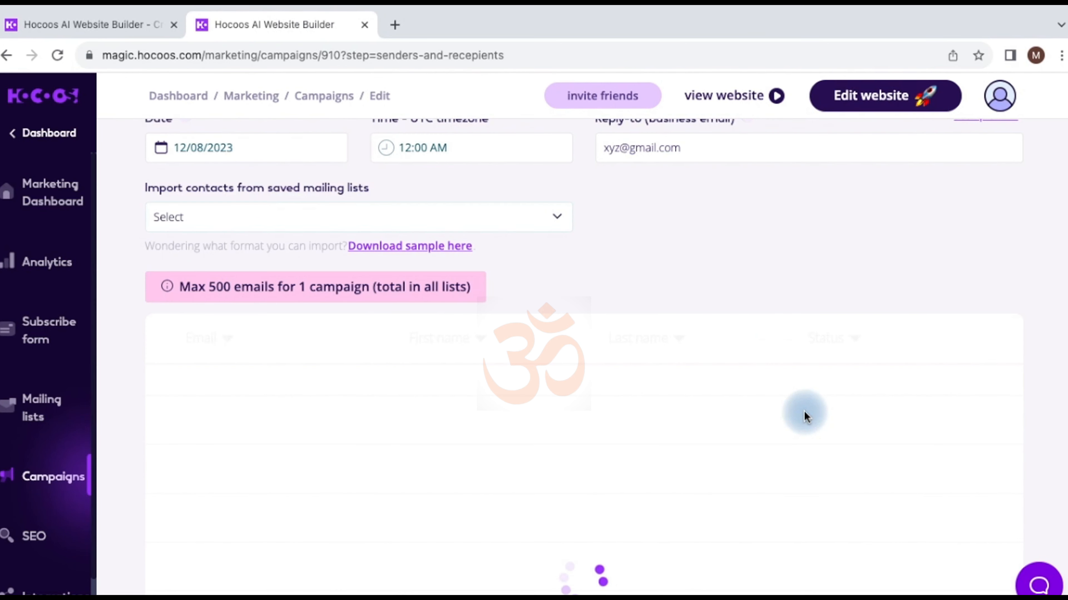
scroll(645, 424, up, 2)
scroll(643, 424, up, 4)
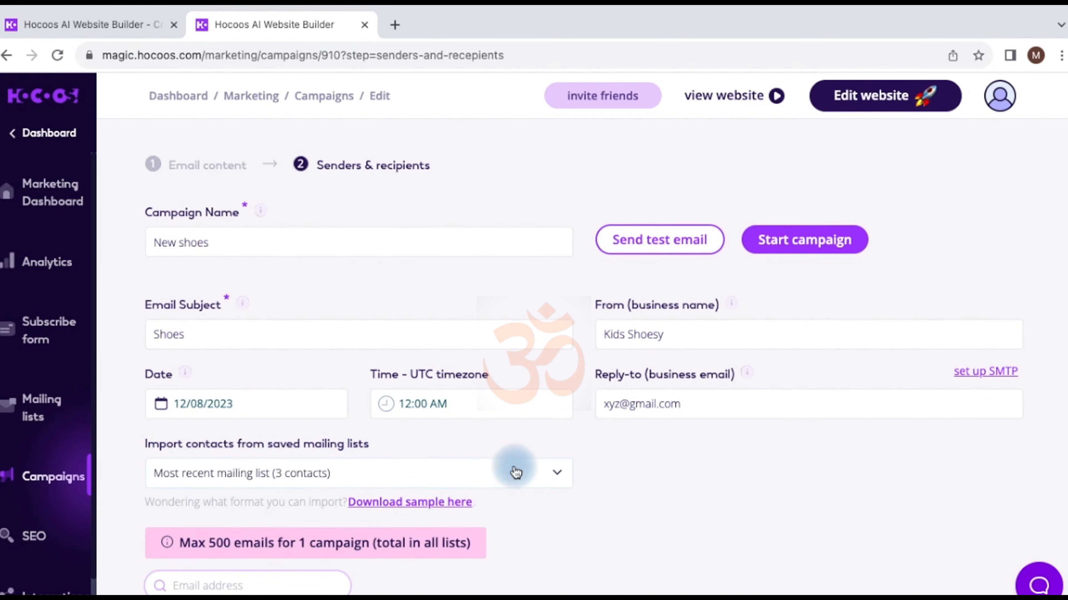
scroll(716, 327, down, 2)
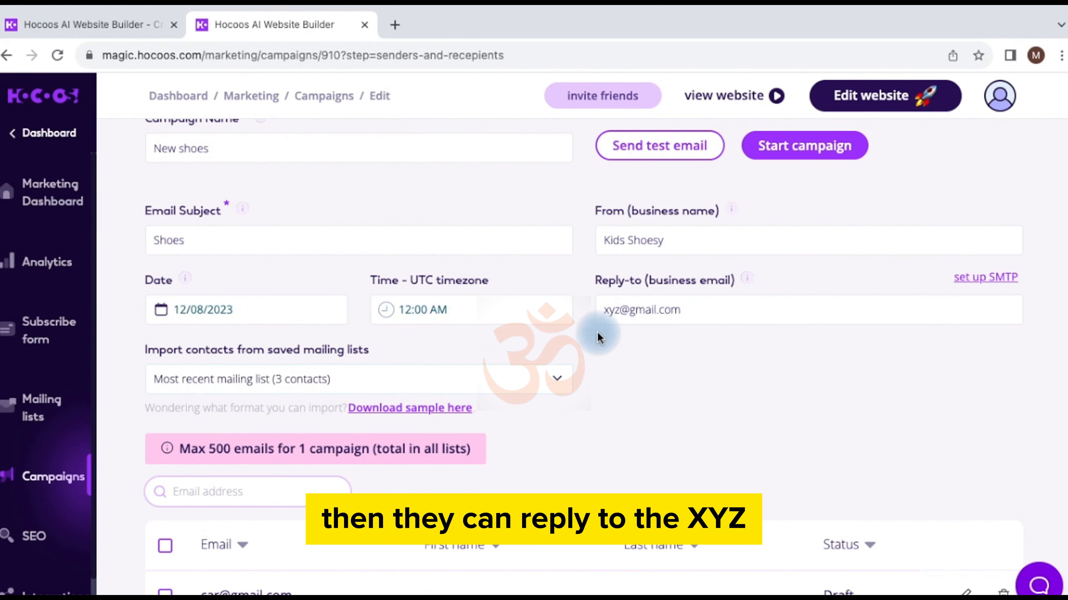
scroll(686, 404, down, 10)
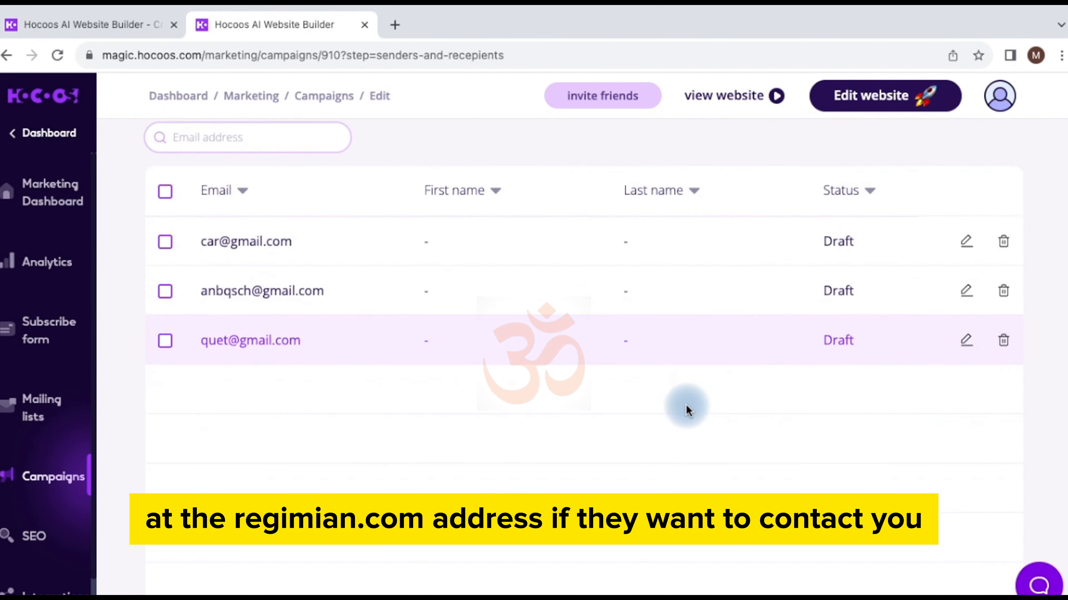
scroll(685, 404, down, 2)
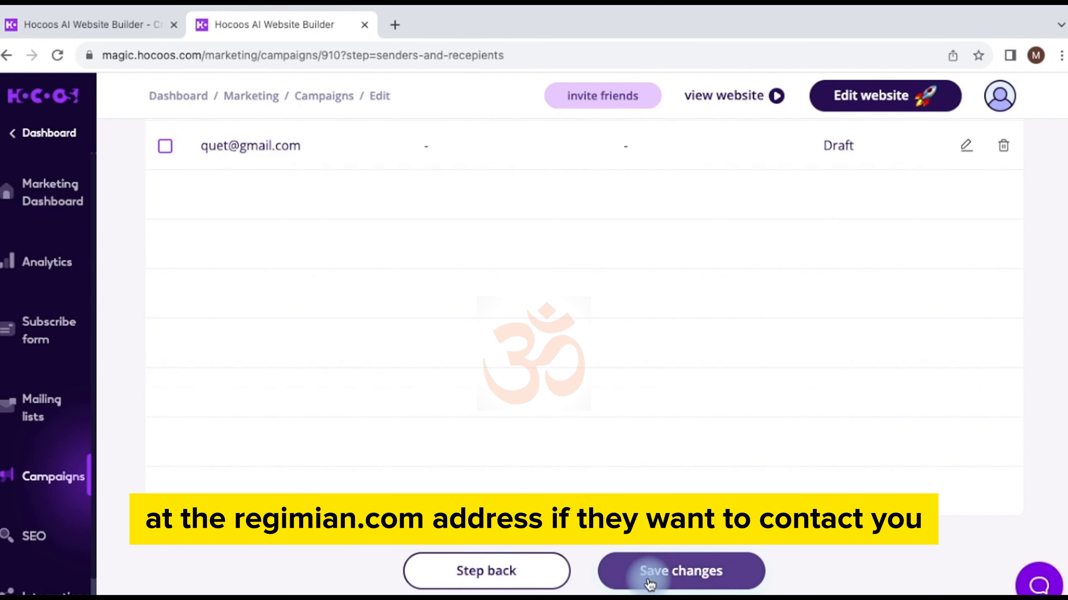
Step: Save the New shoes campaign, sort by Publish At, and reopen it for editing
click(649, 580)
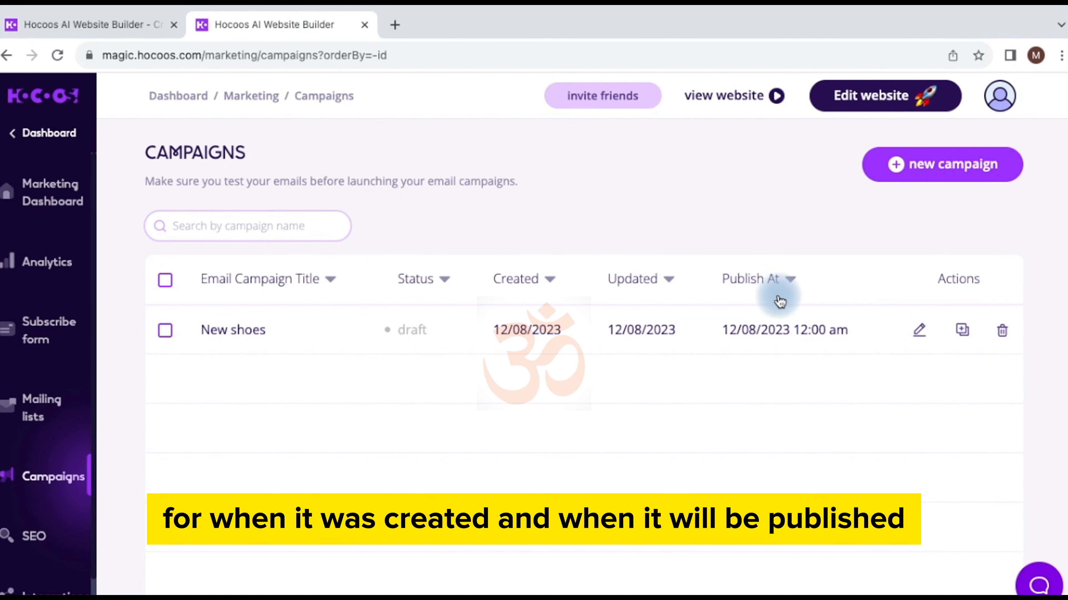
click(763, 291)
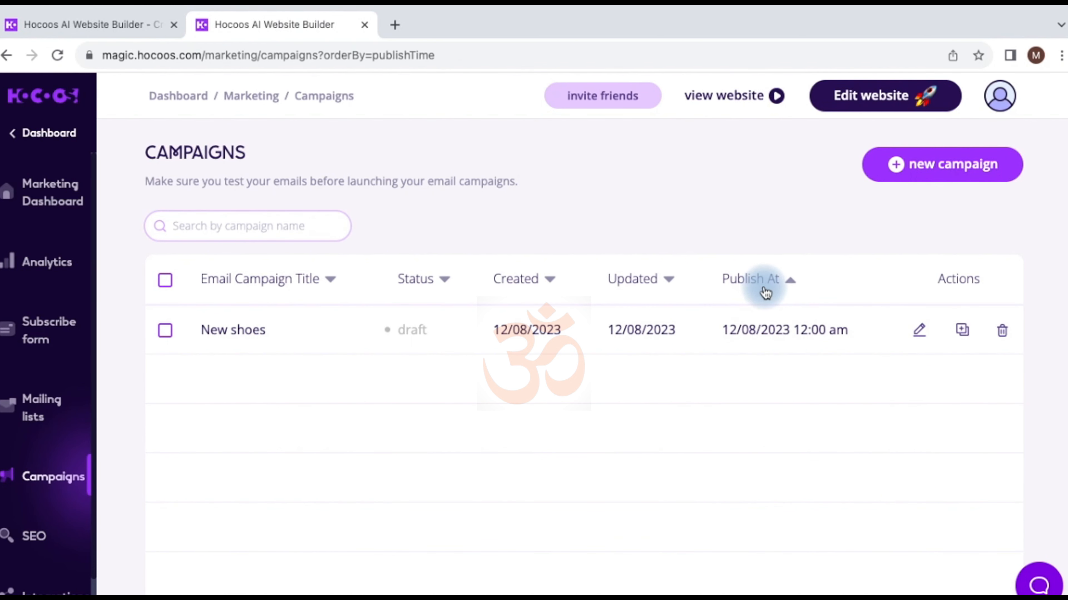
click(790, 286)
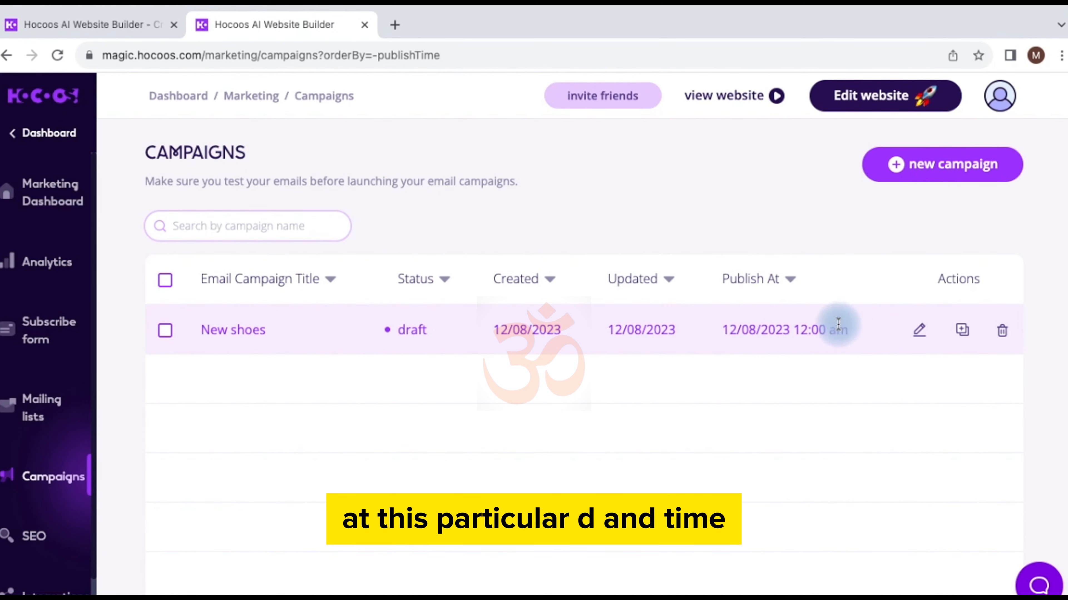
click(919, 331)
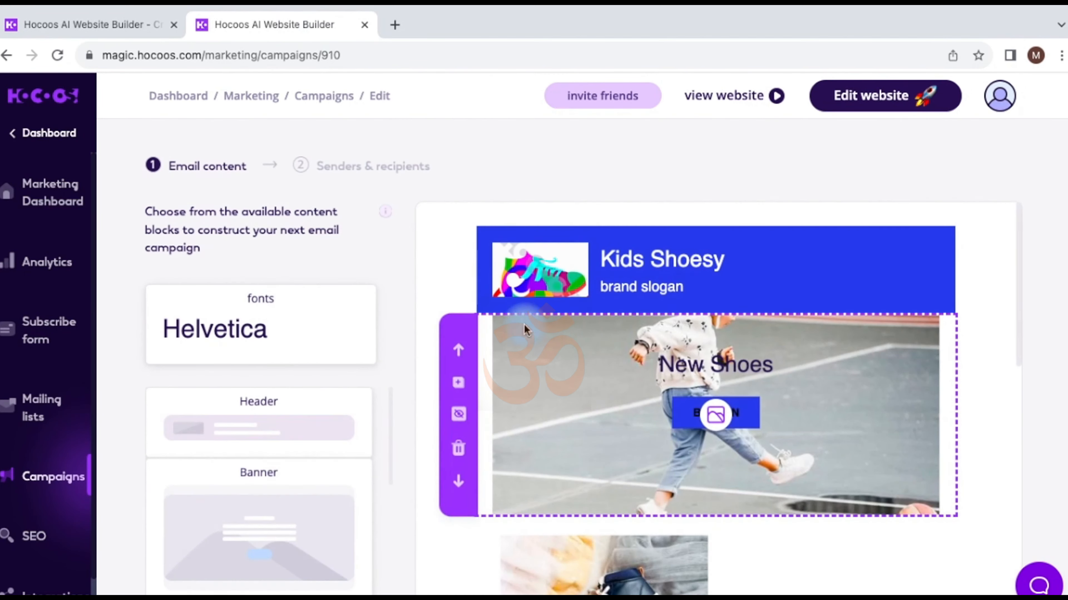
Step: Advance the campaign to the senders and recipients step
scroll(536, 328, down, 15)
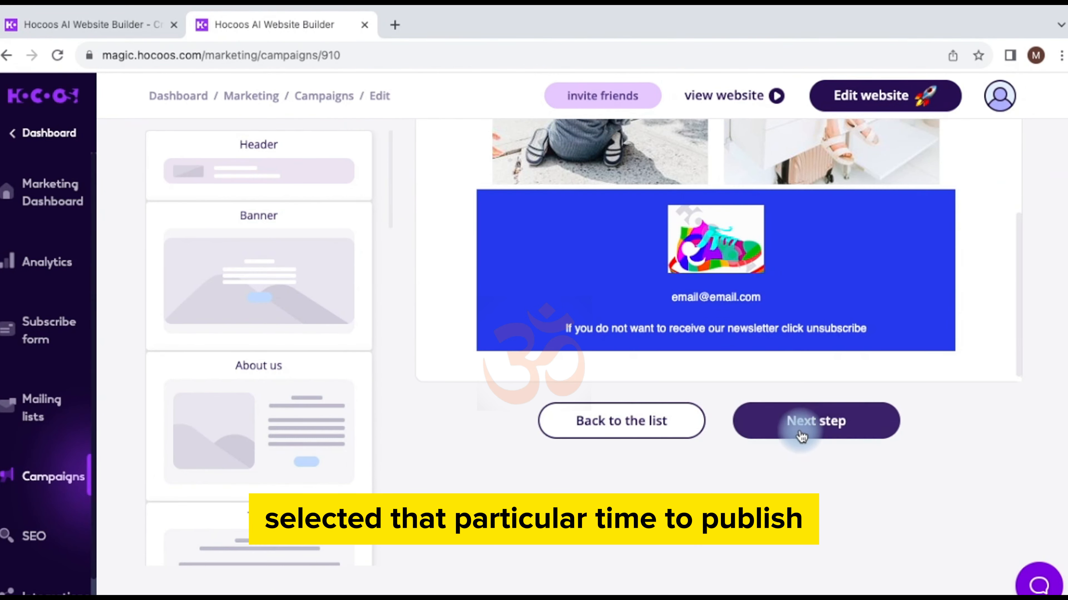
click(801, 437)
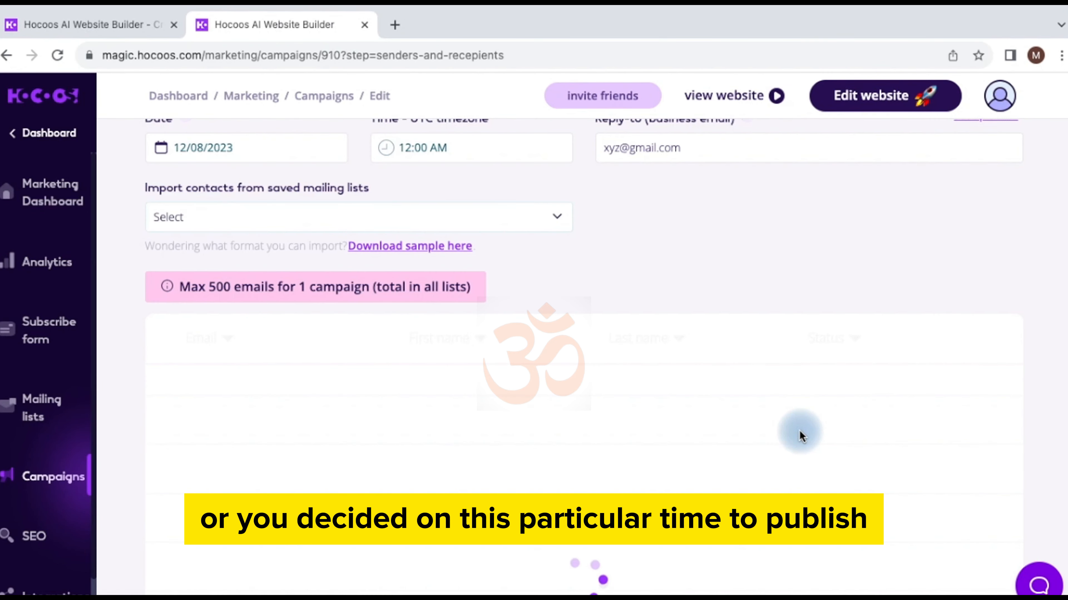
scroll(634, 287, up, 6)
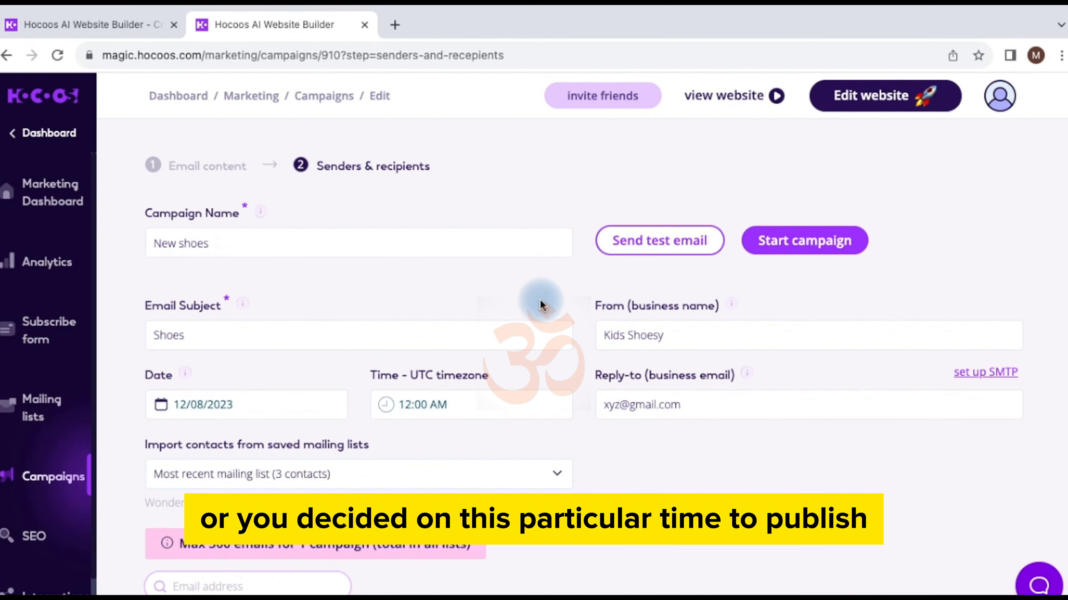
Step: Set the send date to 29/08/2023 and the send time to 03:00 PM
click(253, 405)
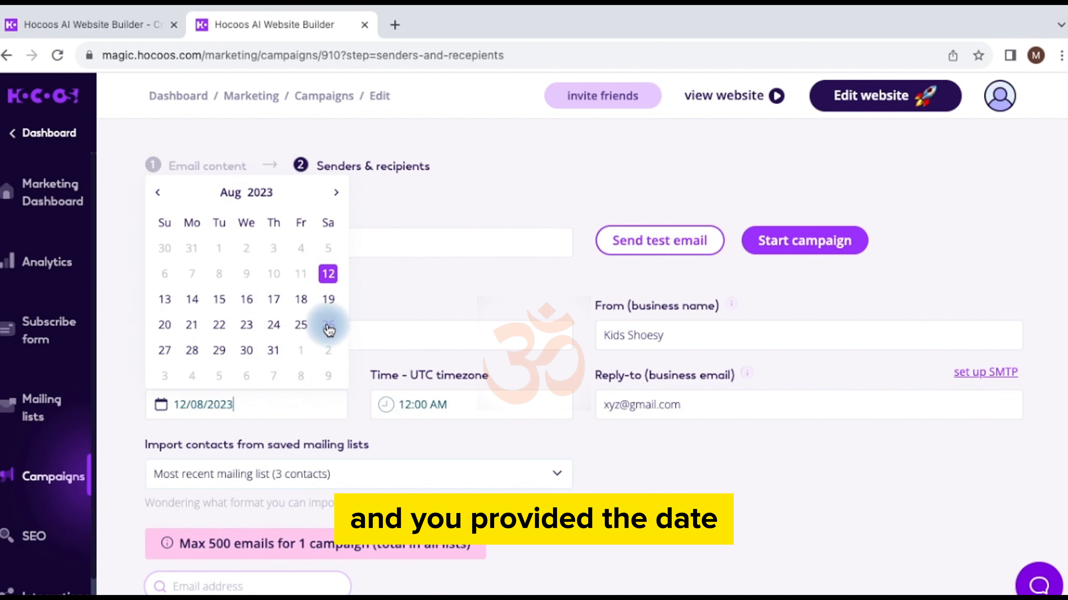
click(306, 332)
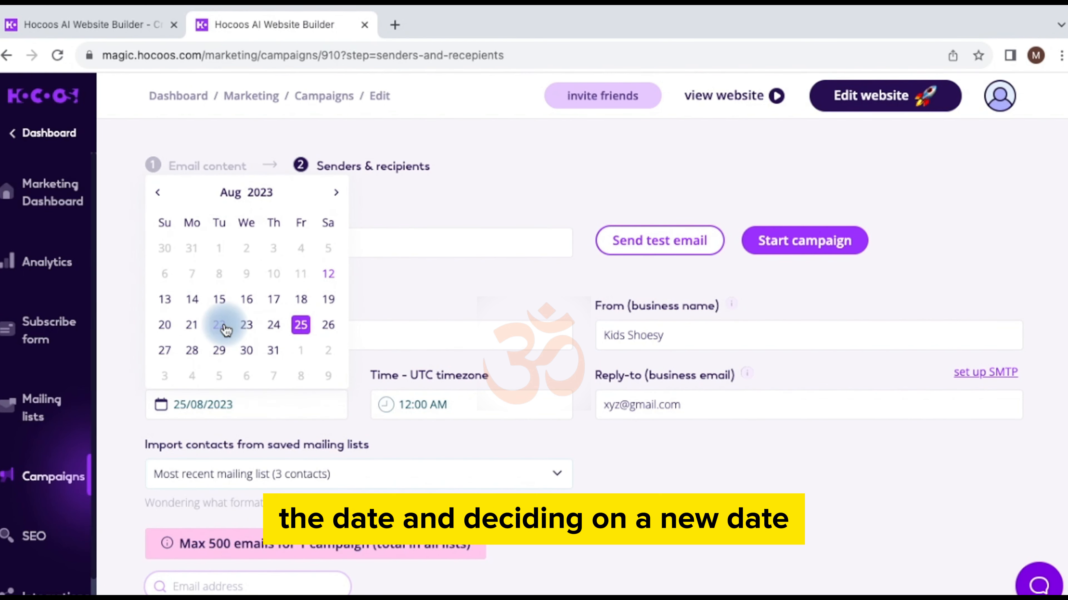
click(221, 354)
click(467, 405)
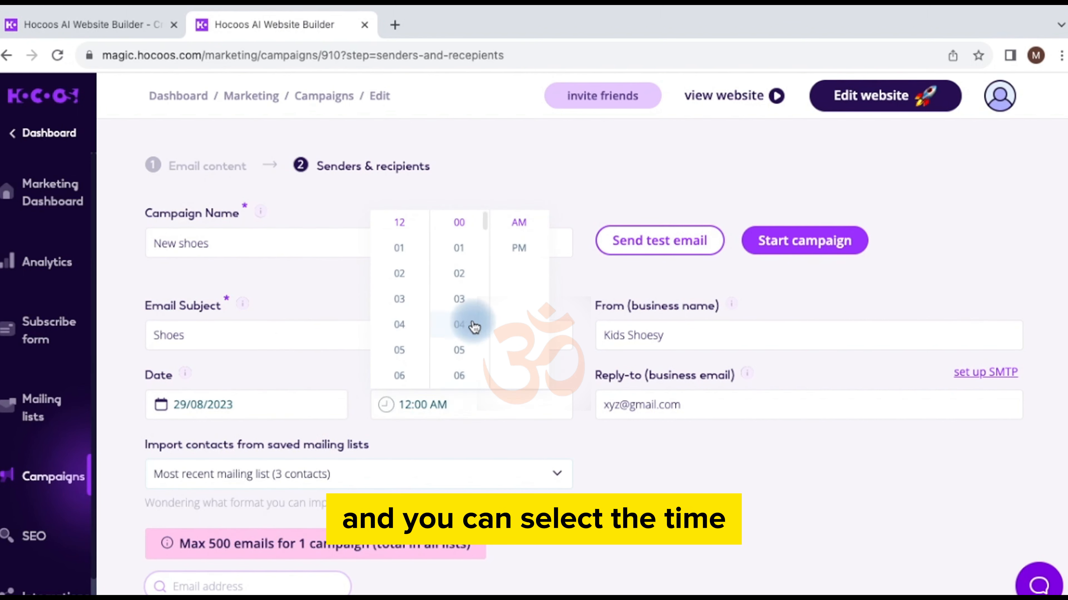
click(398, 303)
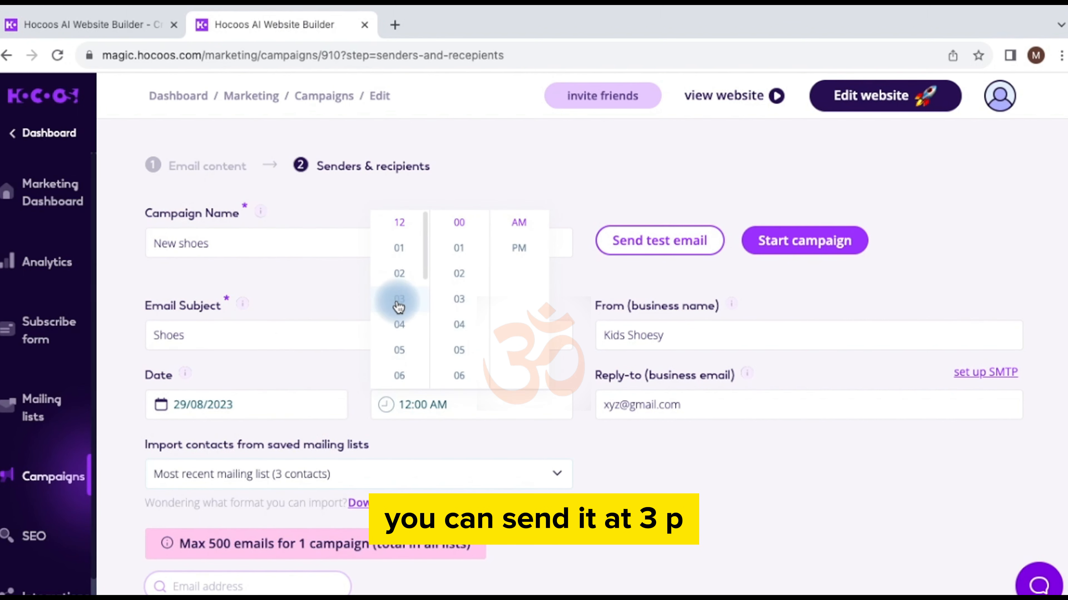
click(523, 251)
click(535, 448)
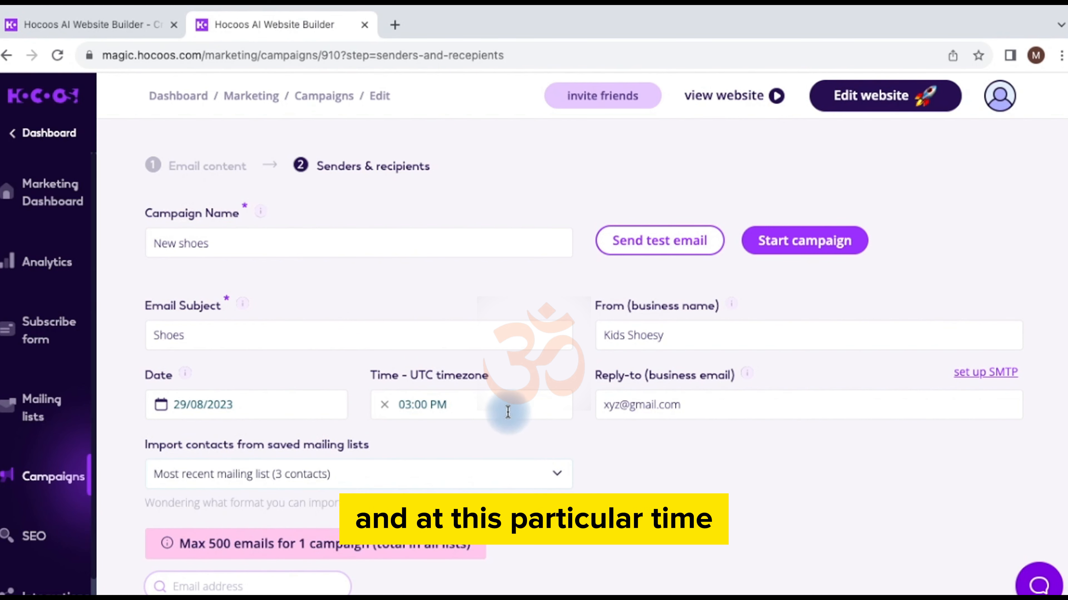
Step: Scroll up and down through the campaign's contact list
scroll(601, 489, down, 8)
scroll(601, 488, down, 5)
scroll(601, 488, up, 2)
scroll(601, 488, down, 4)
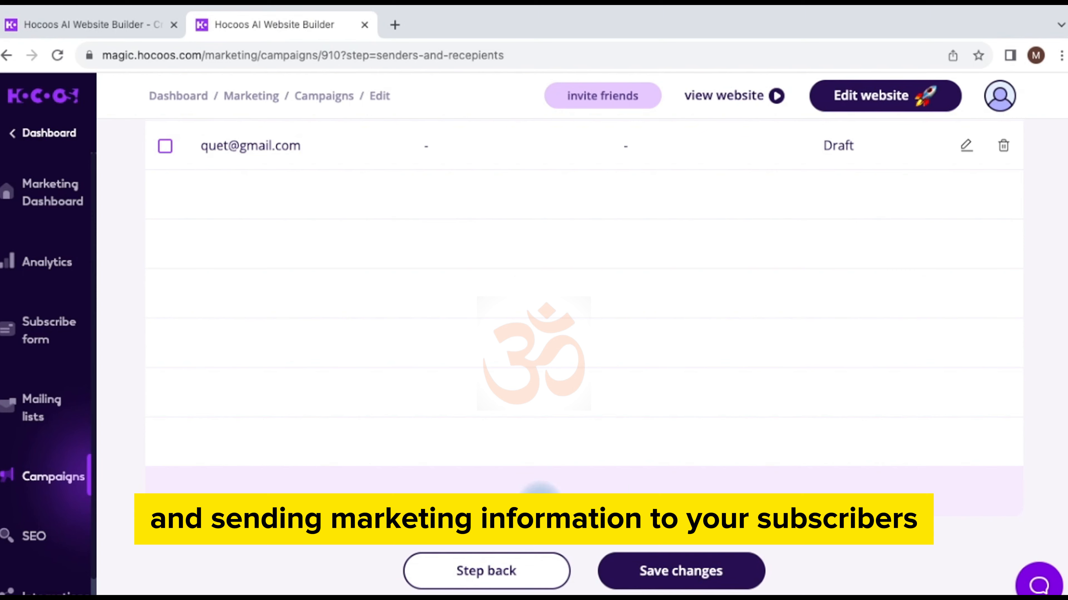
scroll(599, 458, up, 10)
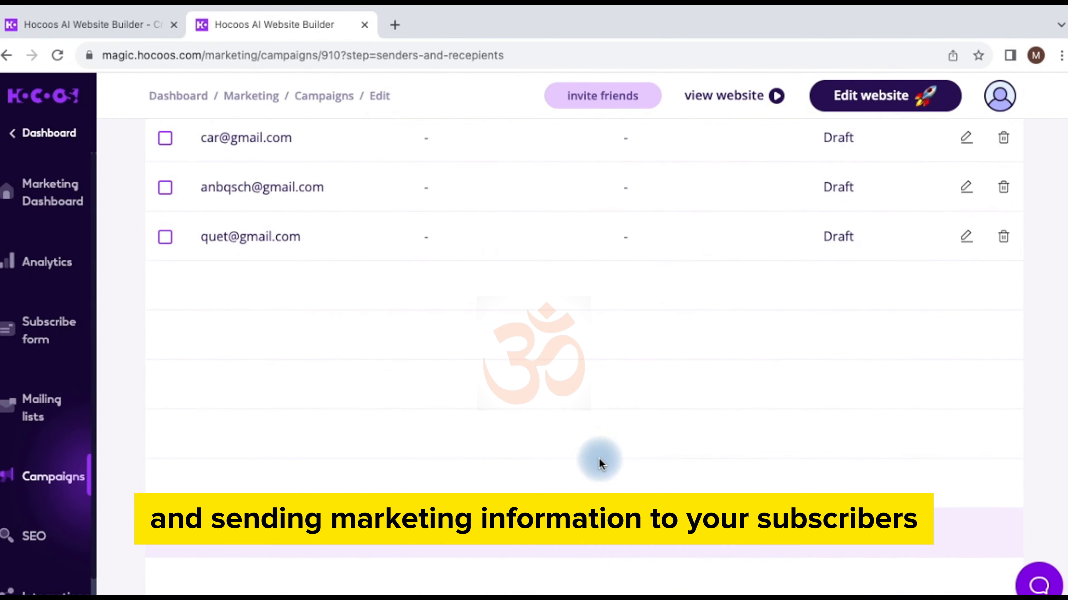
scroll(599, 458, up, 3)
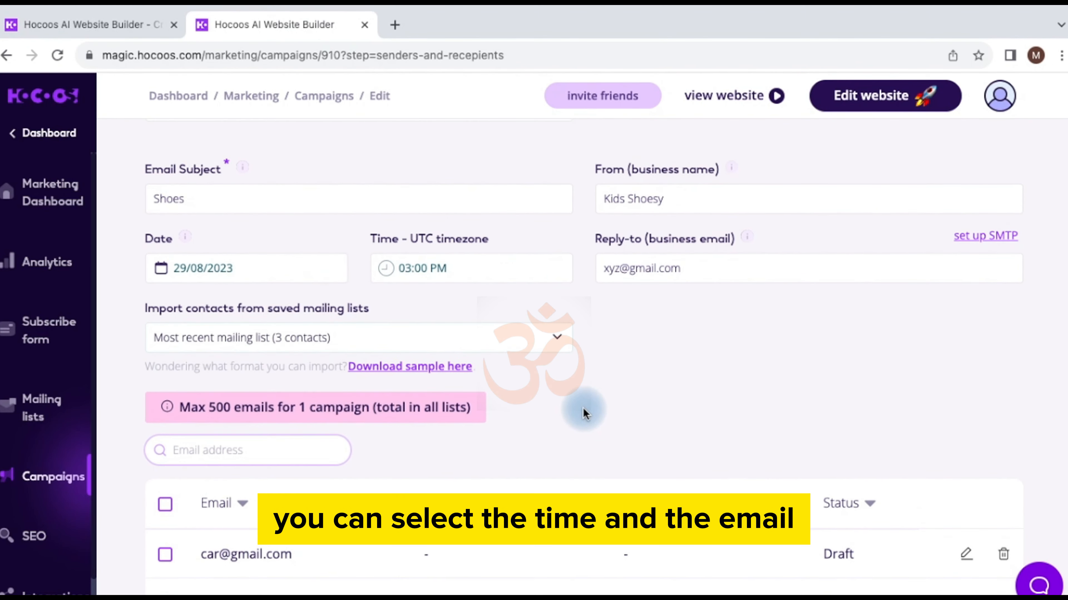
scroll(618, 402, down, 1)
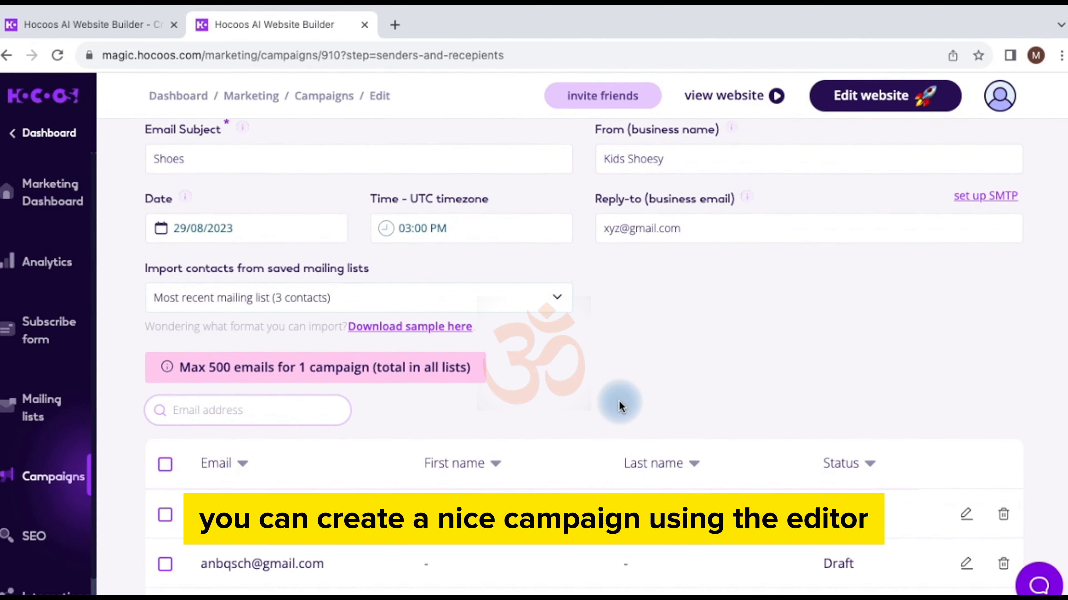
scroll(620, 406, down, 12)
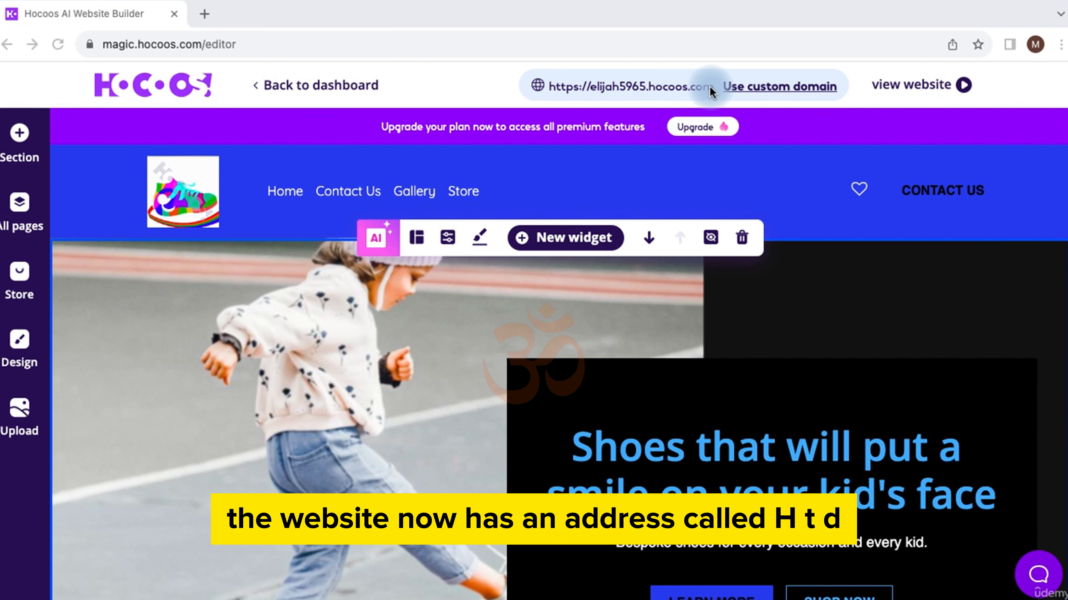
drag(713, 89, 563, 85)
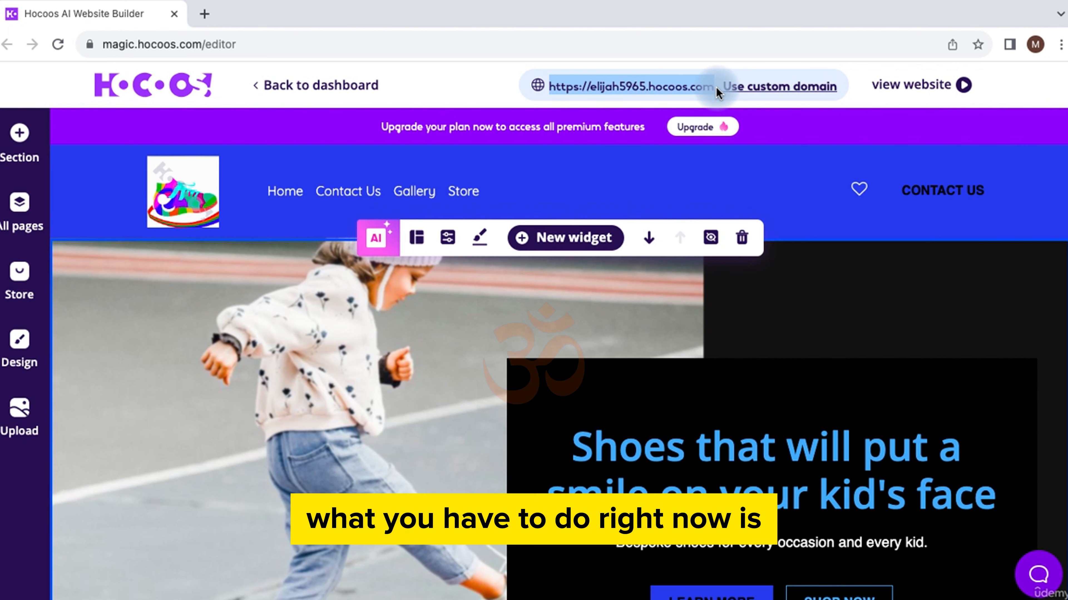
click(483, 71)
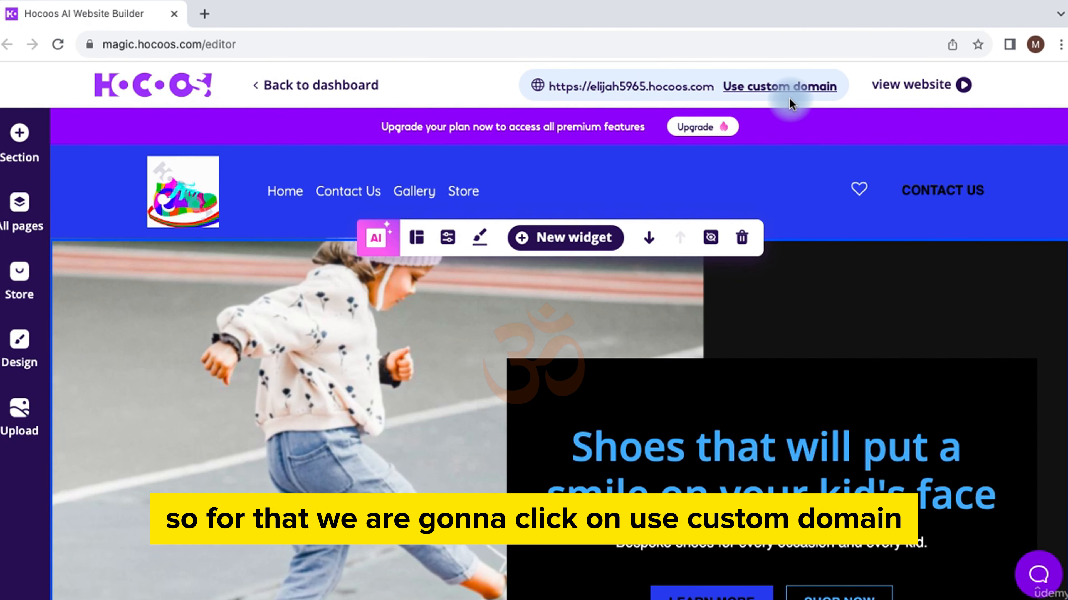
Step: Open the custom domain settings and choose to connect an existing domain
click(789, 88)
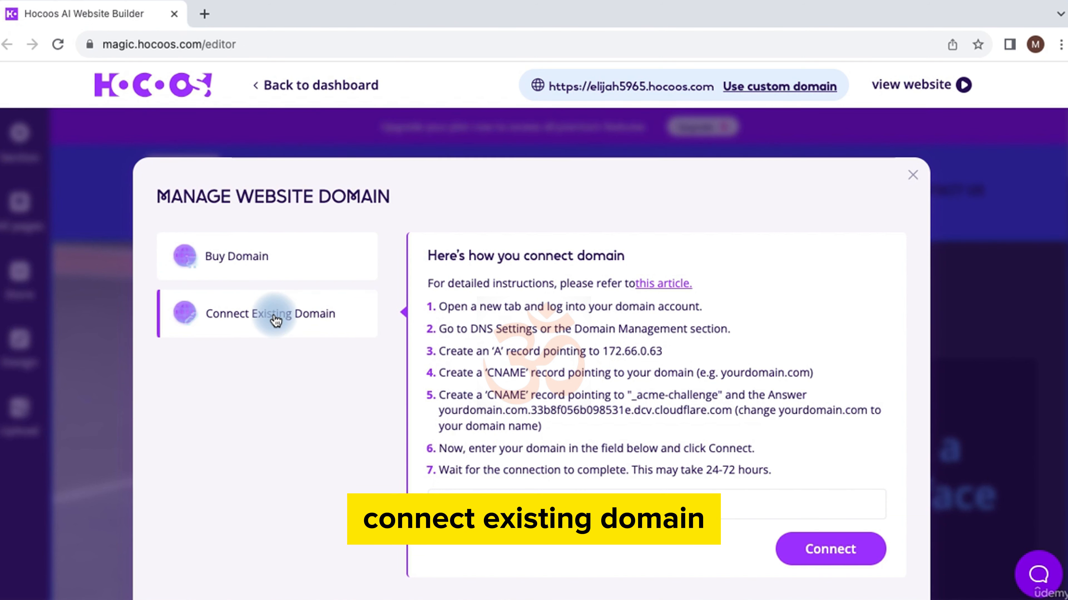
scroll(497, 346, down, 1)
scroll(497, 346, down, 1)
click(471, 459)
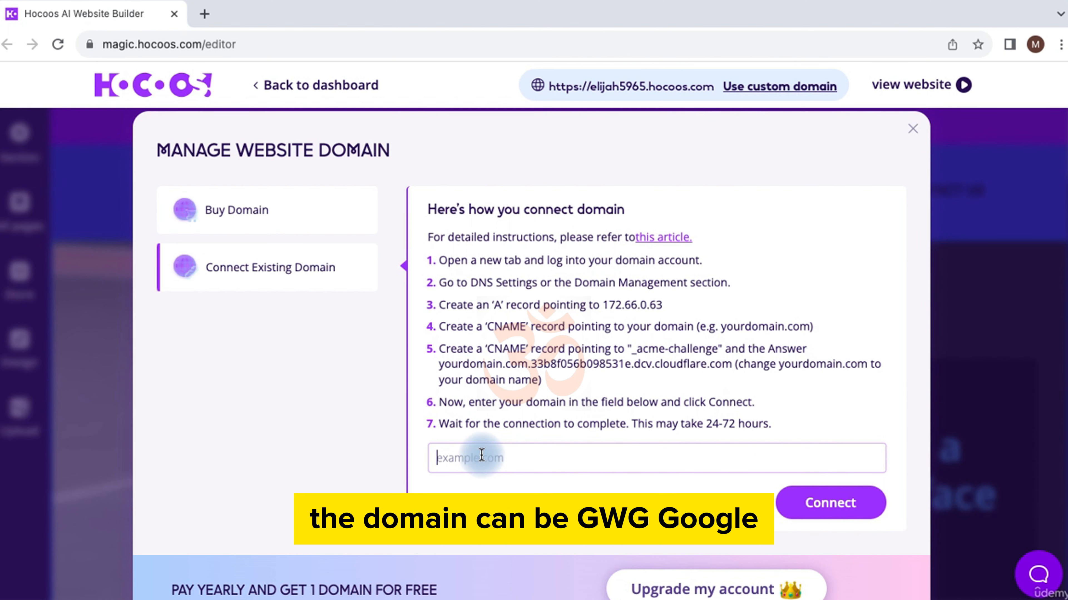
Step: Enter kidshoesy.com as the domain to connect, replacing the trial entries
text(google.com)
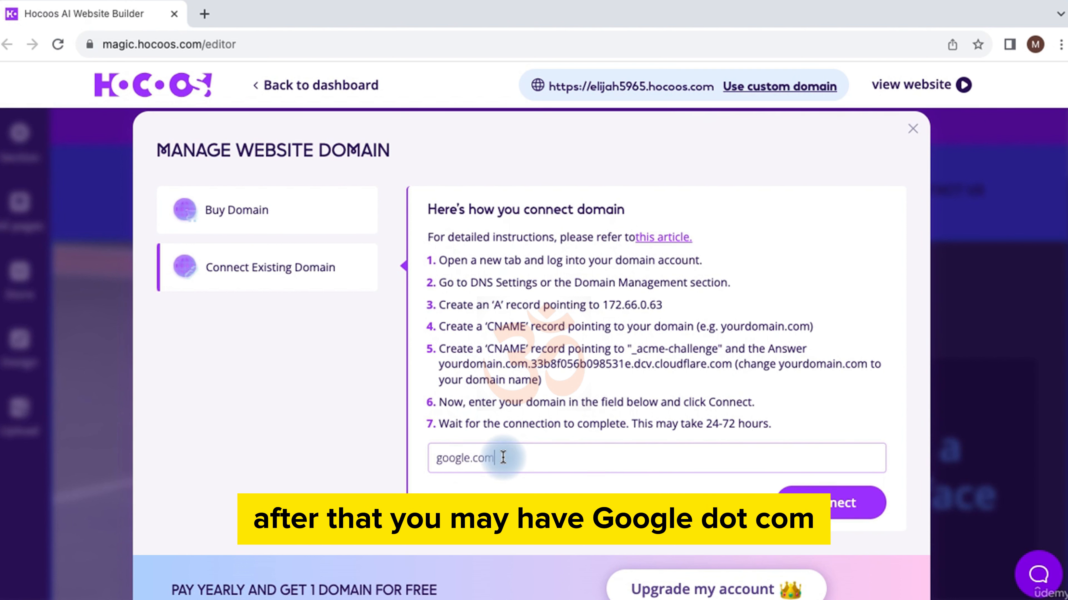
key(BackSpace)
key(BackSpace)
key(BackSpace)
key(BackSpace)
key(BackSpace)
key(BackSpace)
key(BackSpace)
key(BackSpace)
key(BackSpace)
key(BackSpace)
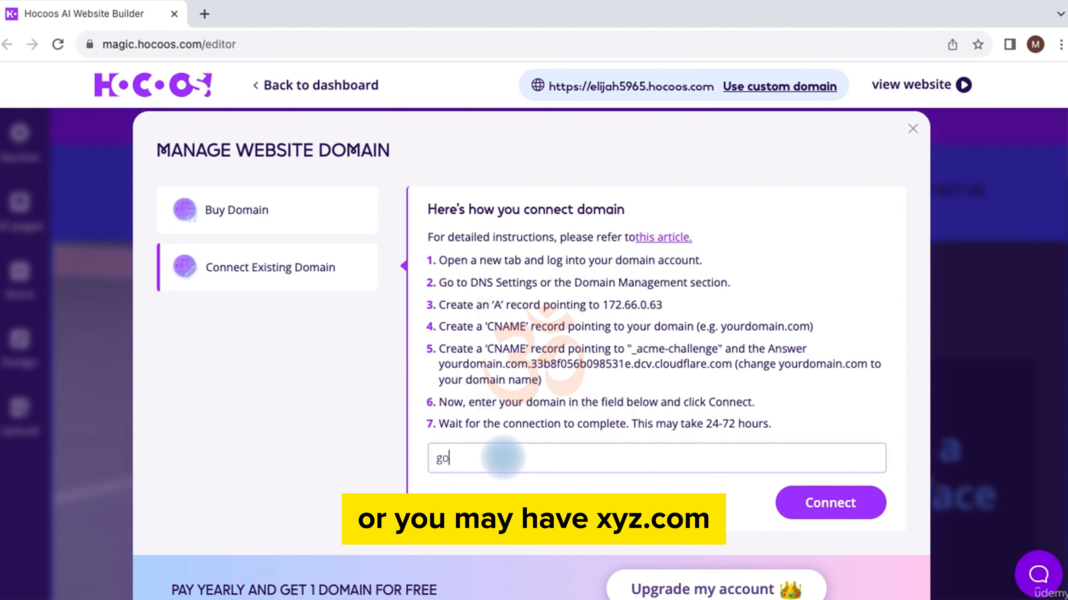
text(xyz.com)
key(BackSpace)
key(BackSpace)
key(BackSpace)
key(BackSpace)
key(BackSpace)
key(BackSpace)
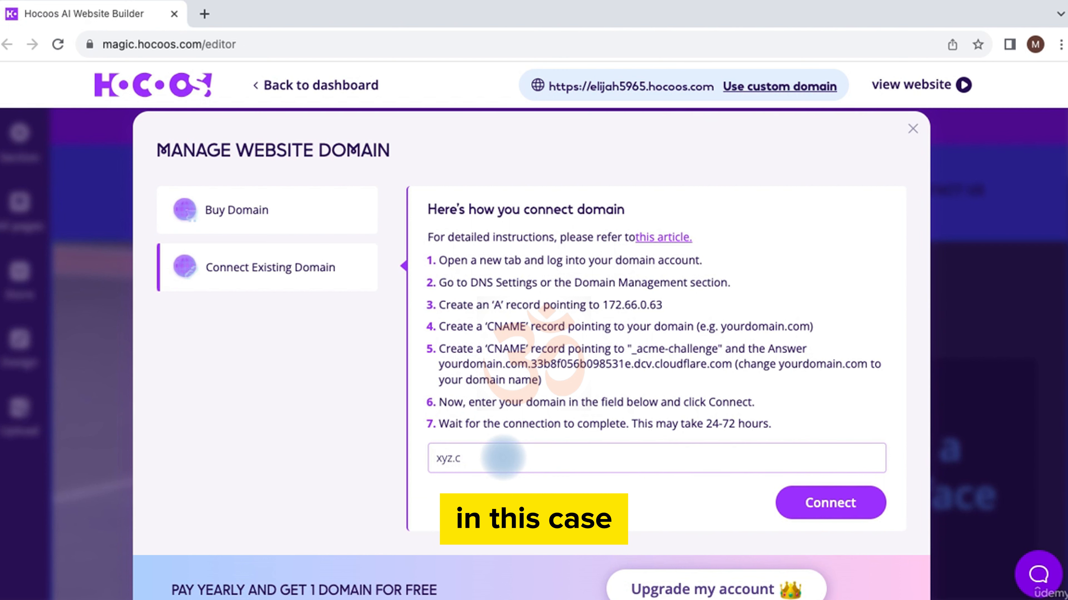
key(BackSpace)
text(kid)
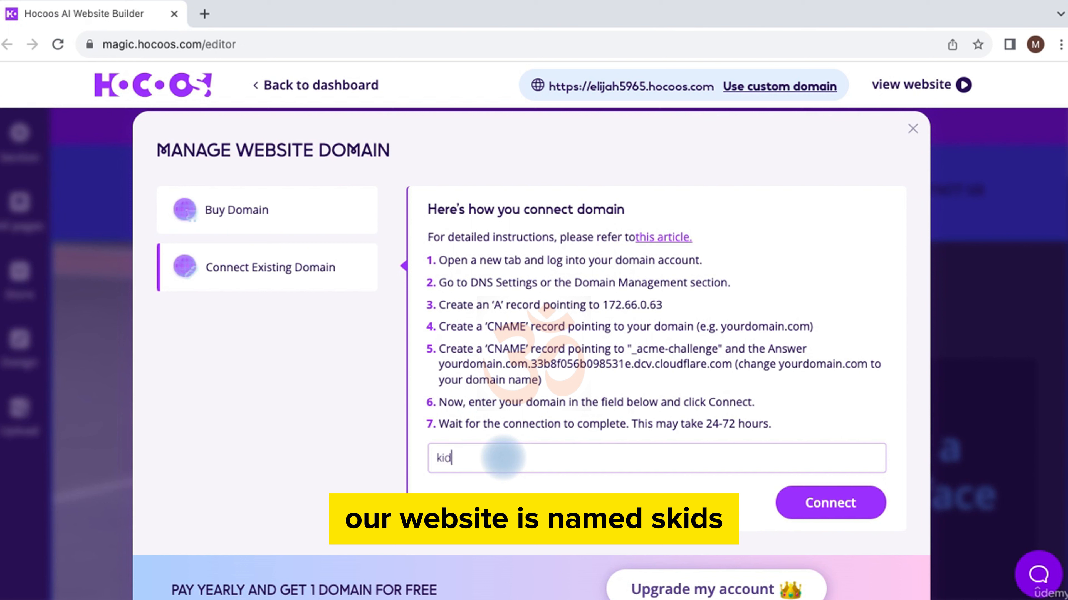
text(shoe)
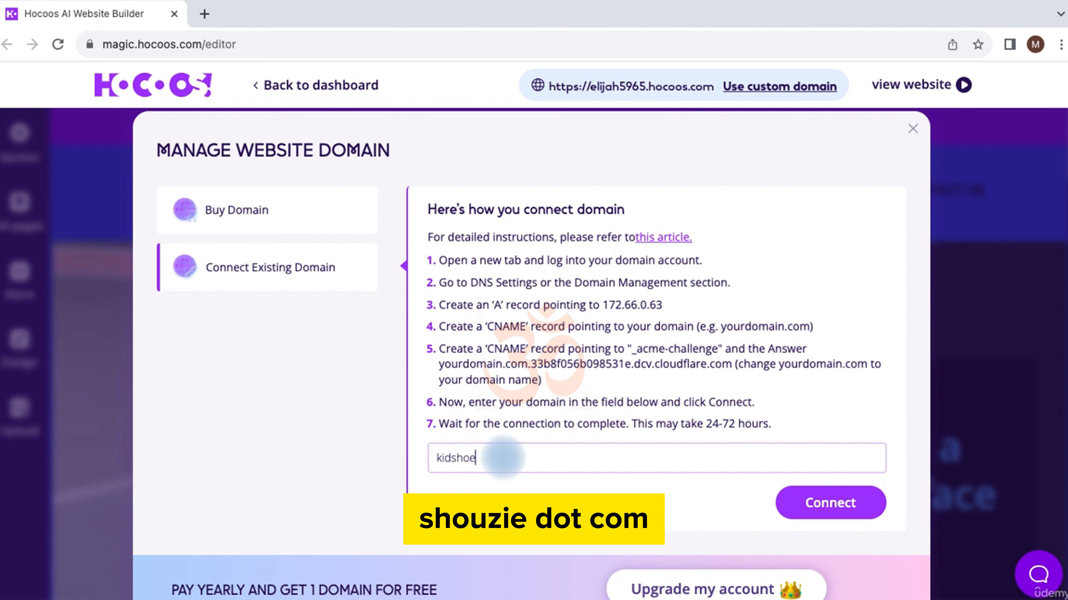
text(sy.com)
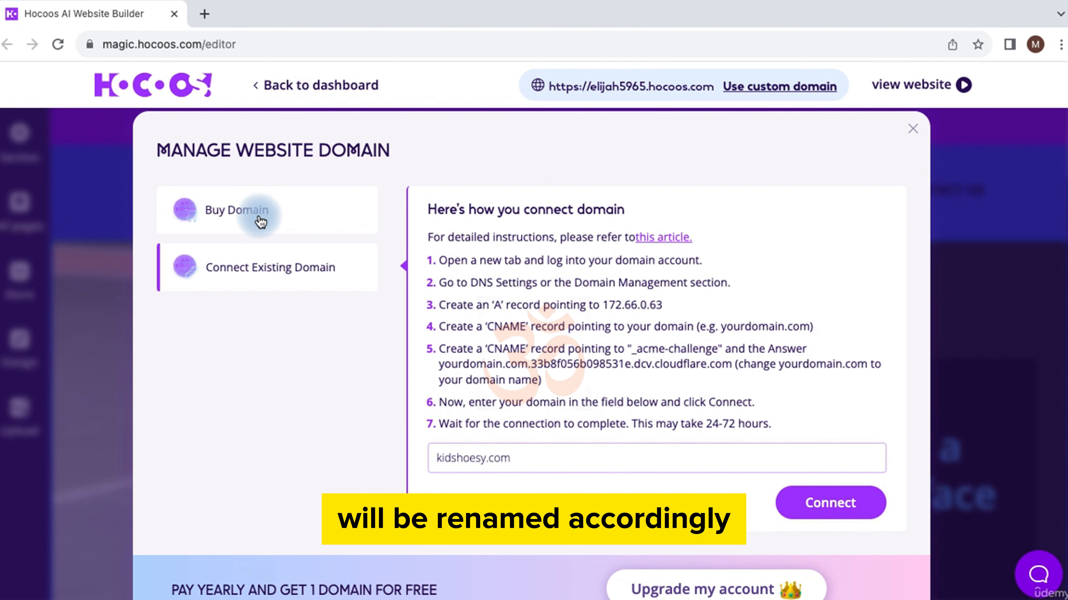
Step: Switch to Buy Domain and search for kidsshoesy
click(275, 208)
click(422, 292)
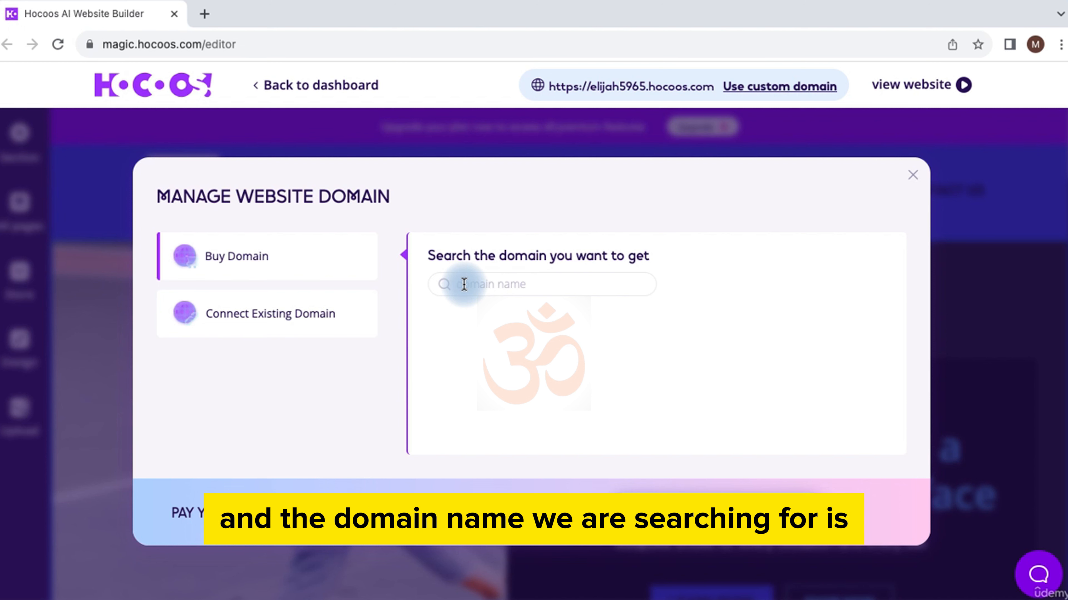
text(kid)
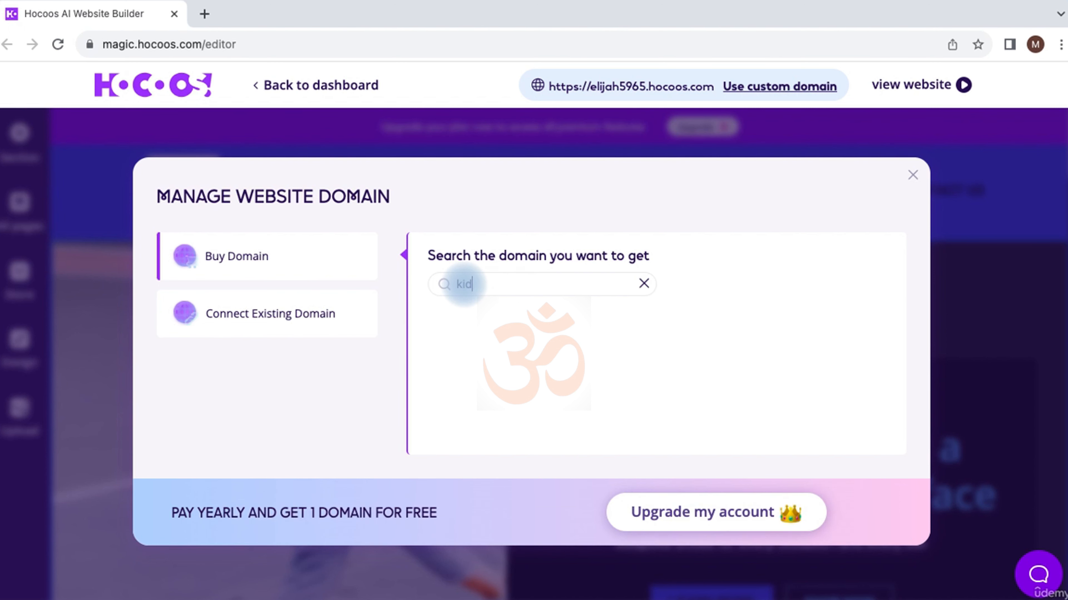
text(sshoesy)
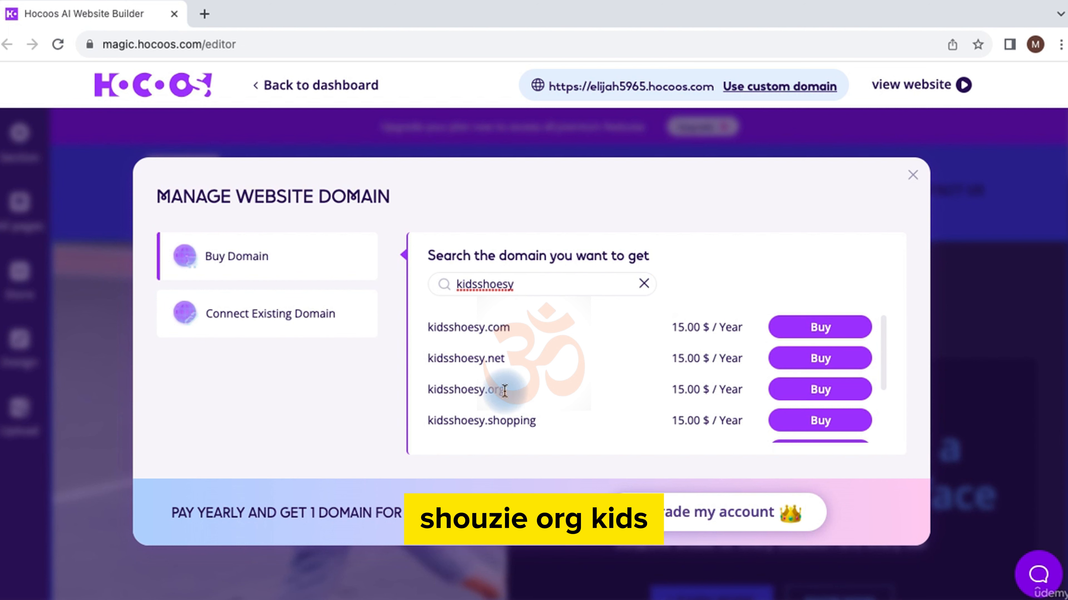
Step: Browse the kidsshoesy results, highlighting .org, .sale, .boutique and the .com 15.00 $/Year price
drag(504, 390, 424, 393)
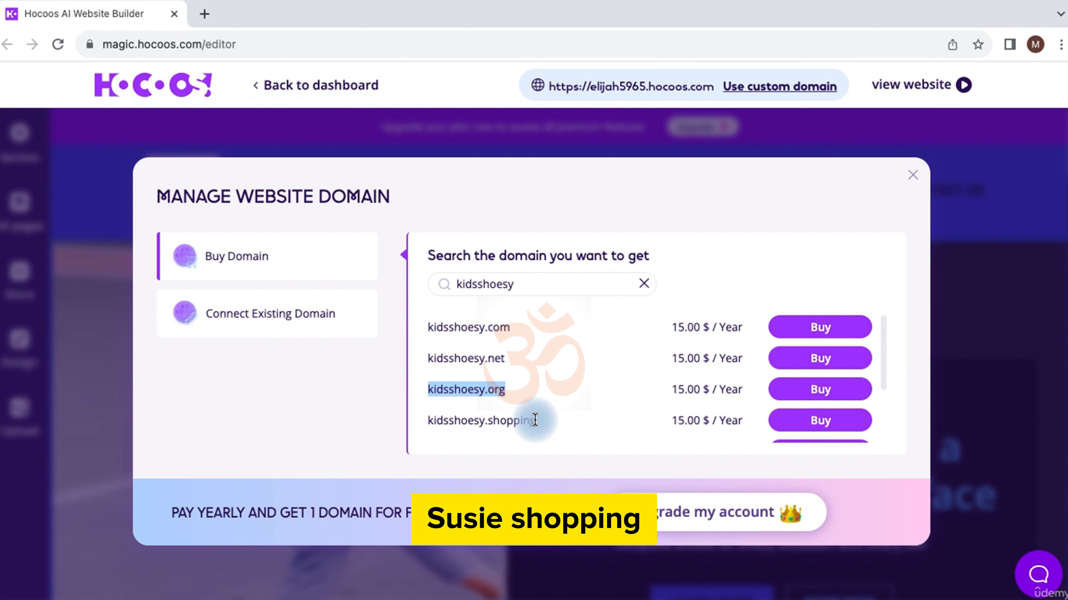
drag(536, 420, 508, 329)
click(508, 328)
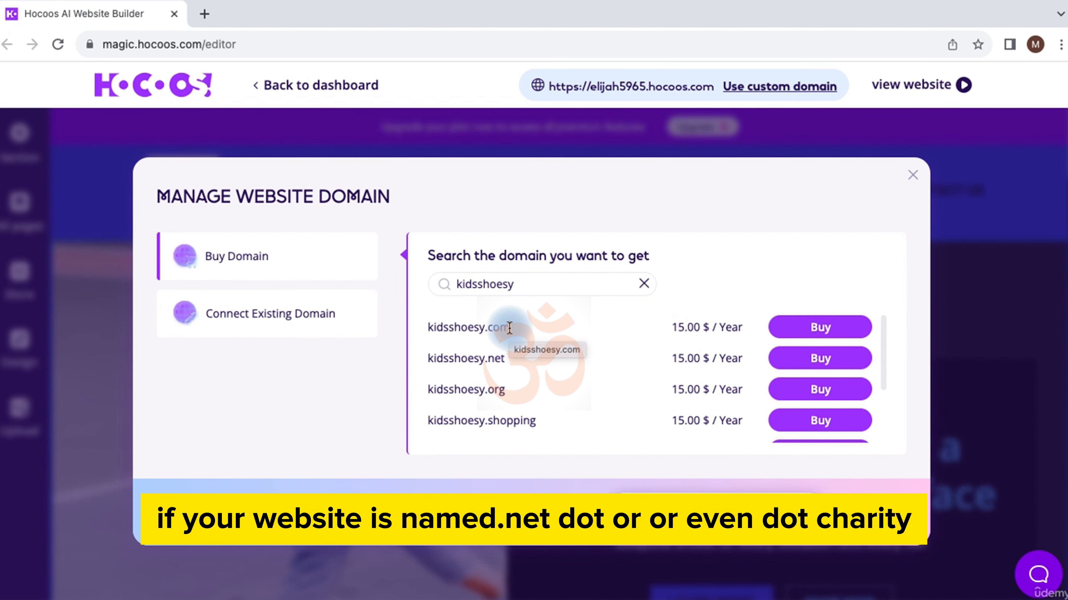
scroll(515, 365, down, 3)
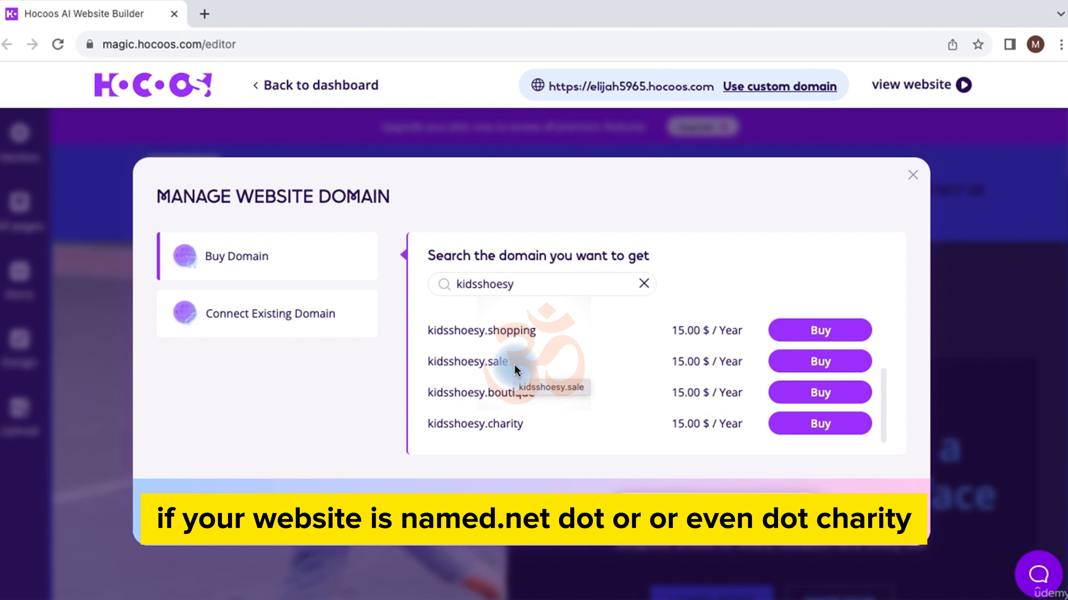
scroll(514, 365, up, 1)
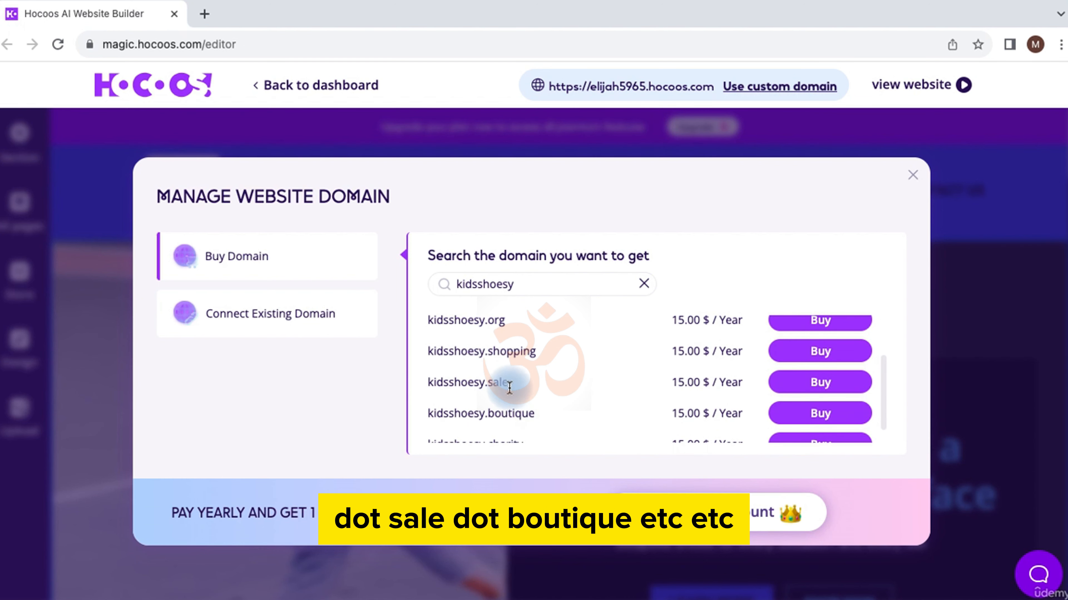
drag(535, 414, 432, 380)
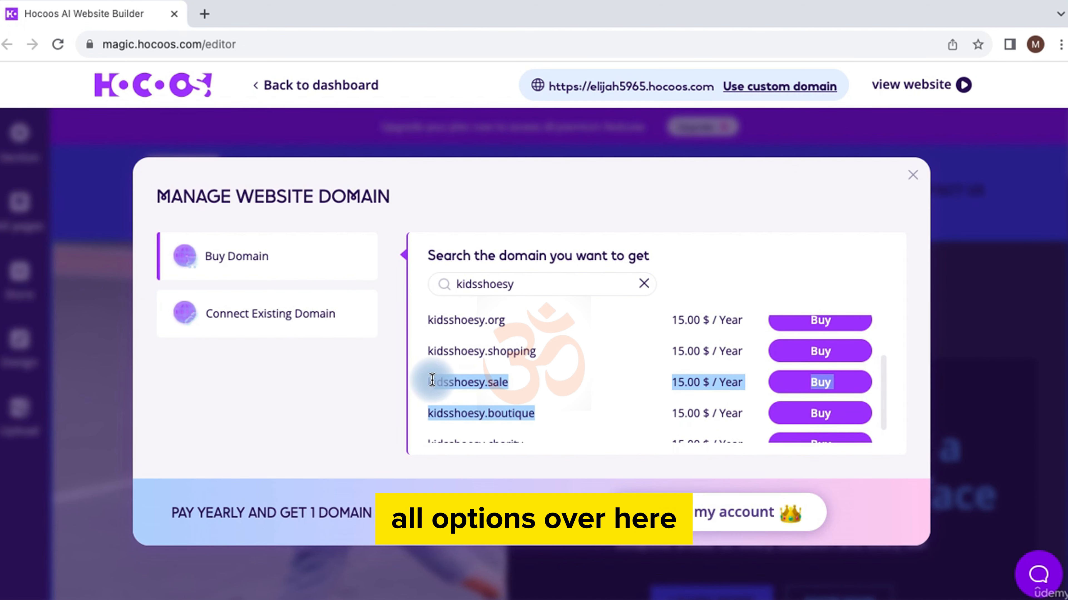
scroll(508, 373, up, 2)
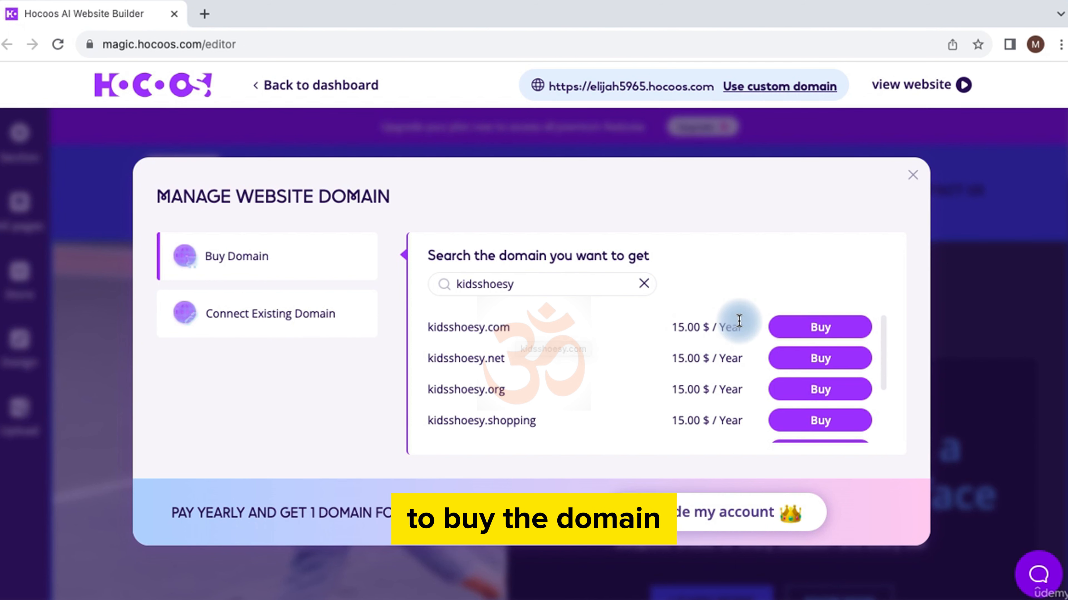
drag(672, 327, 743, 327)
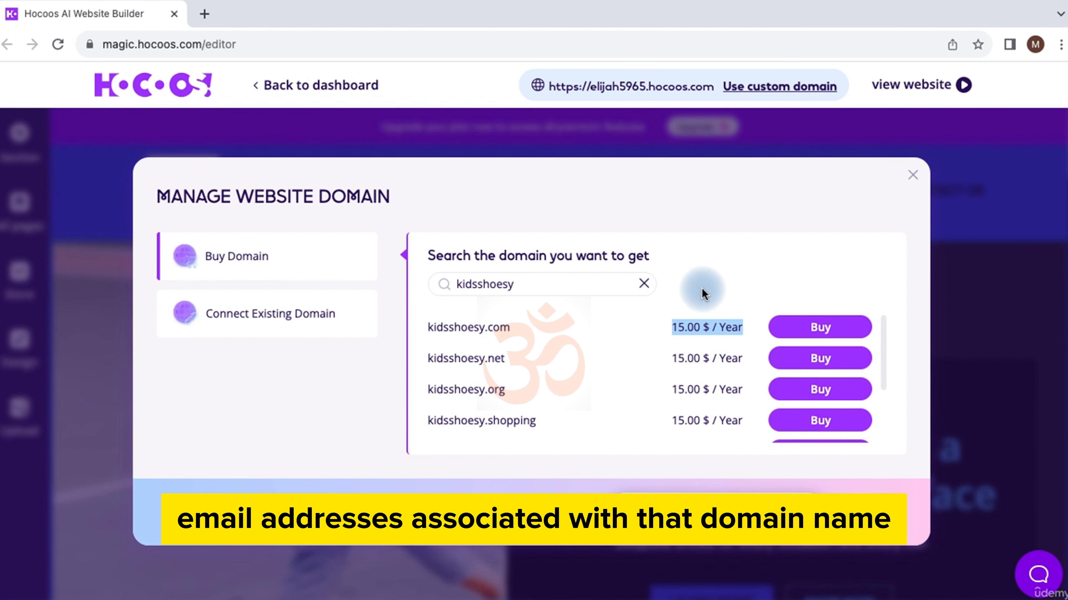
Step: Try buying kidsshoesy.com, compare Monthly and Annual plans, then close the Go pro offer
click(811, 327)
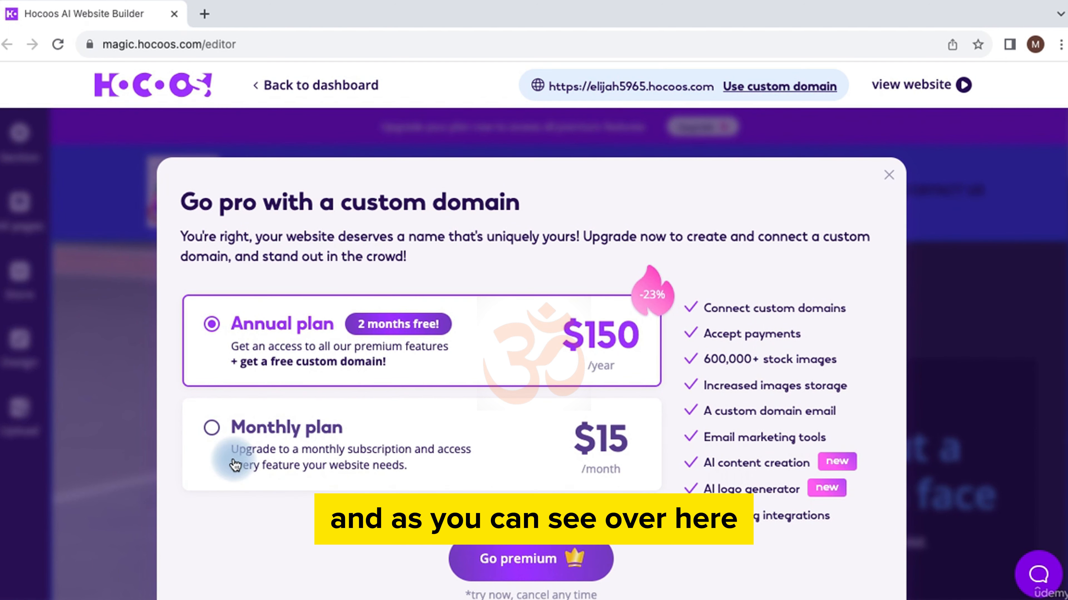
click(246, 450)
click(263, 328)
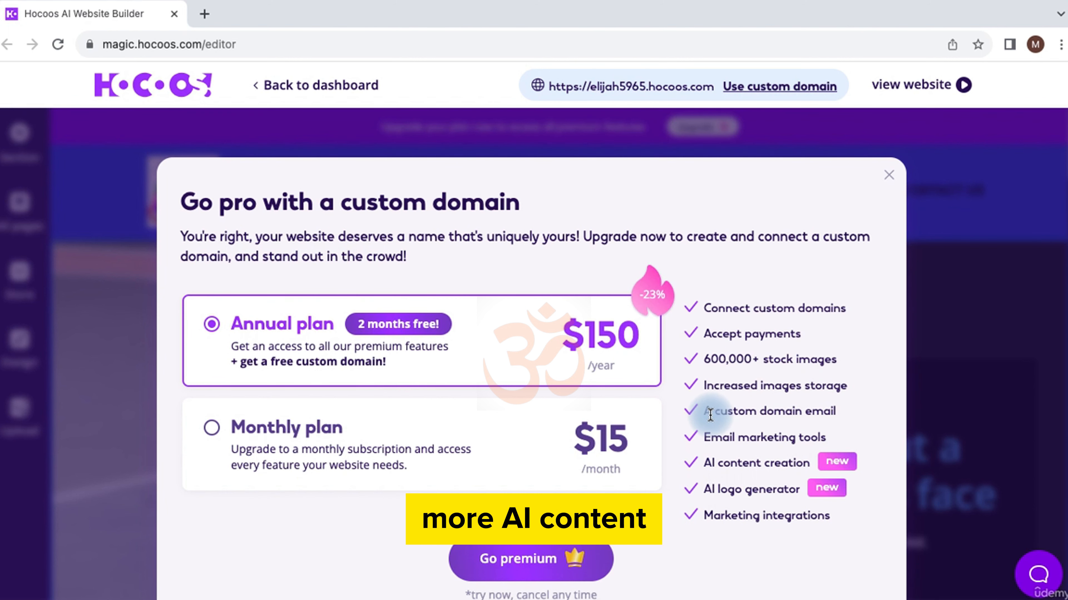
click(890, 176)
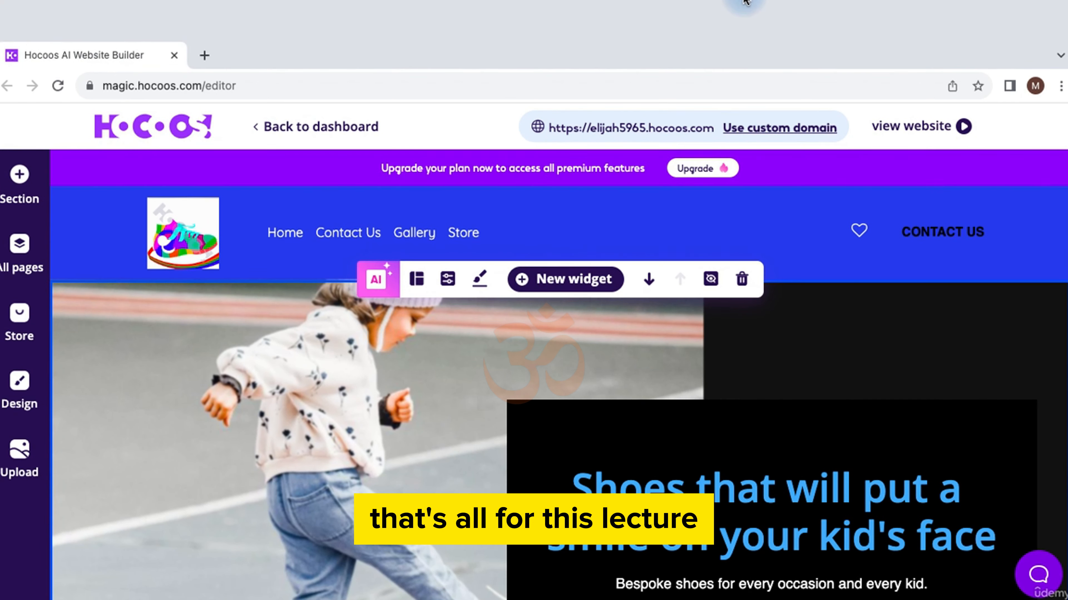
mouse_move(744, 2)
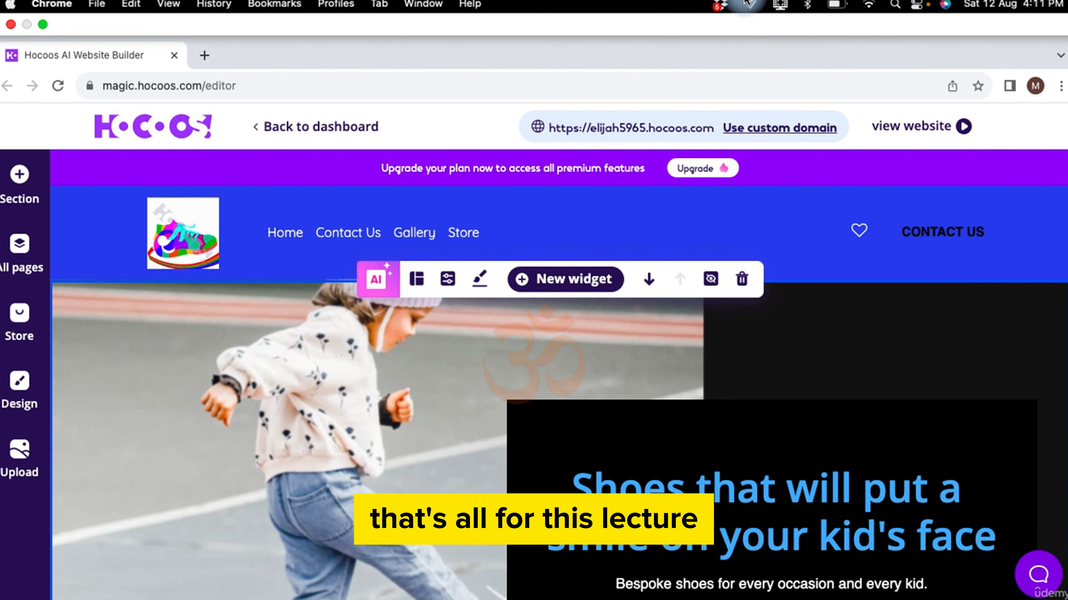
click(779, 5)
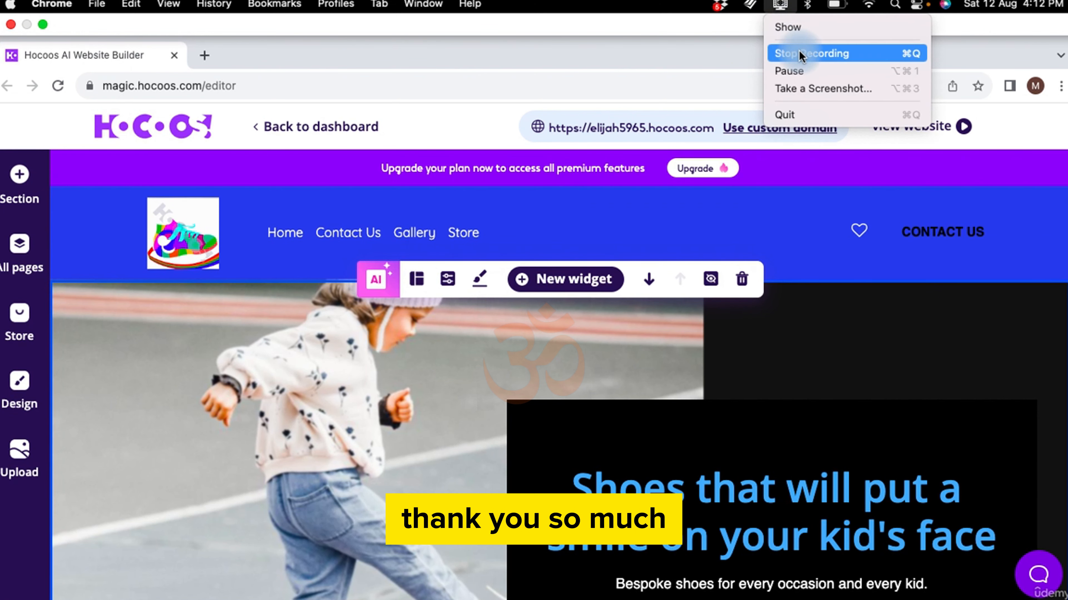
click(799, 50)
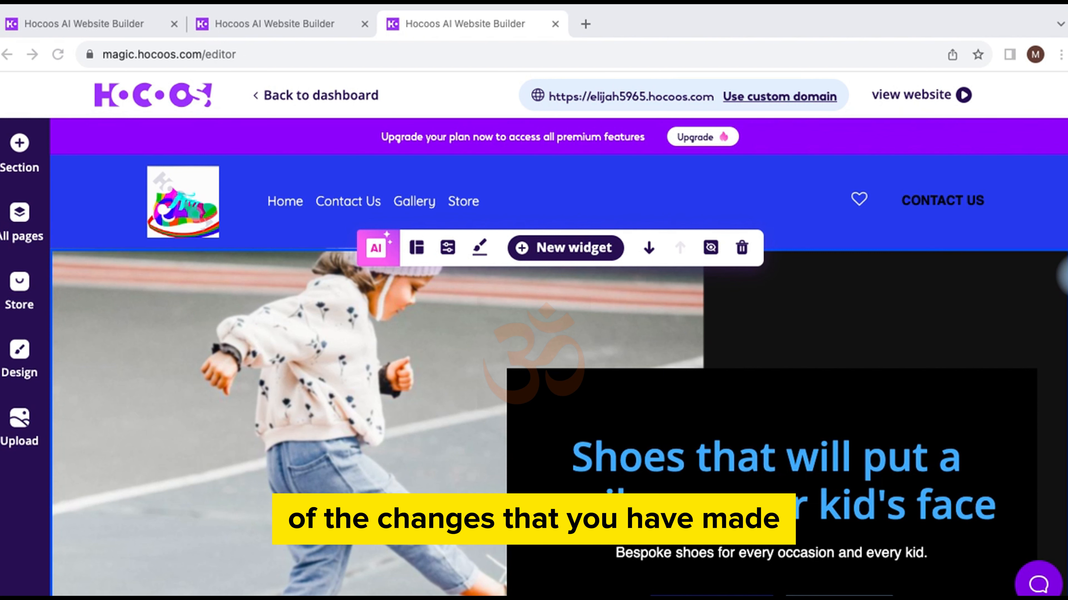
Step: Highlight the site's hocoos URL in the header, then view the live website in a new tab
click(713, 97)
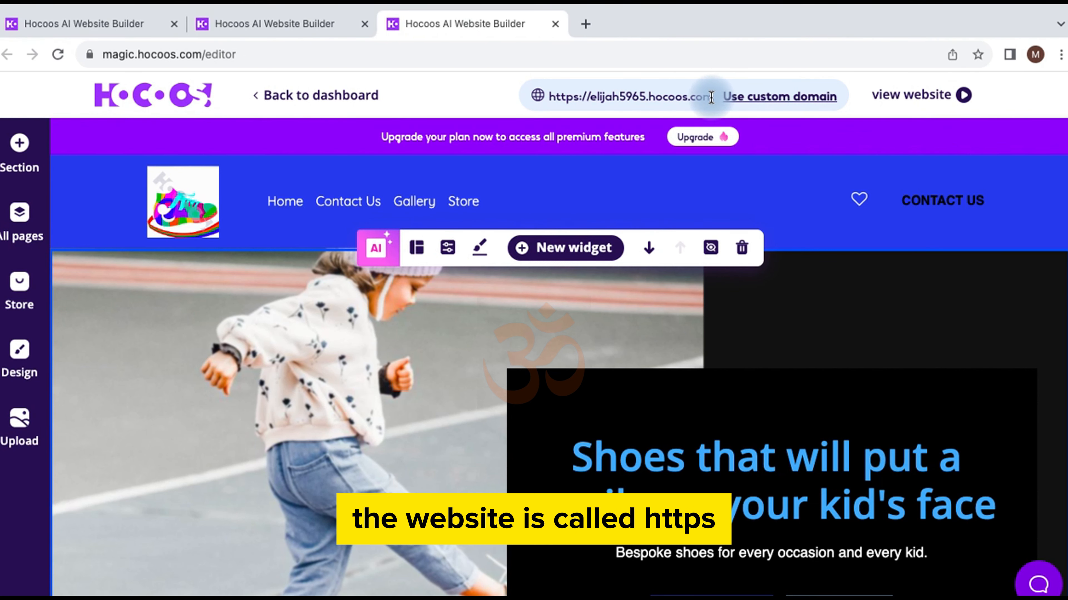
drag(711, 97, 536, 96)
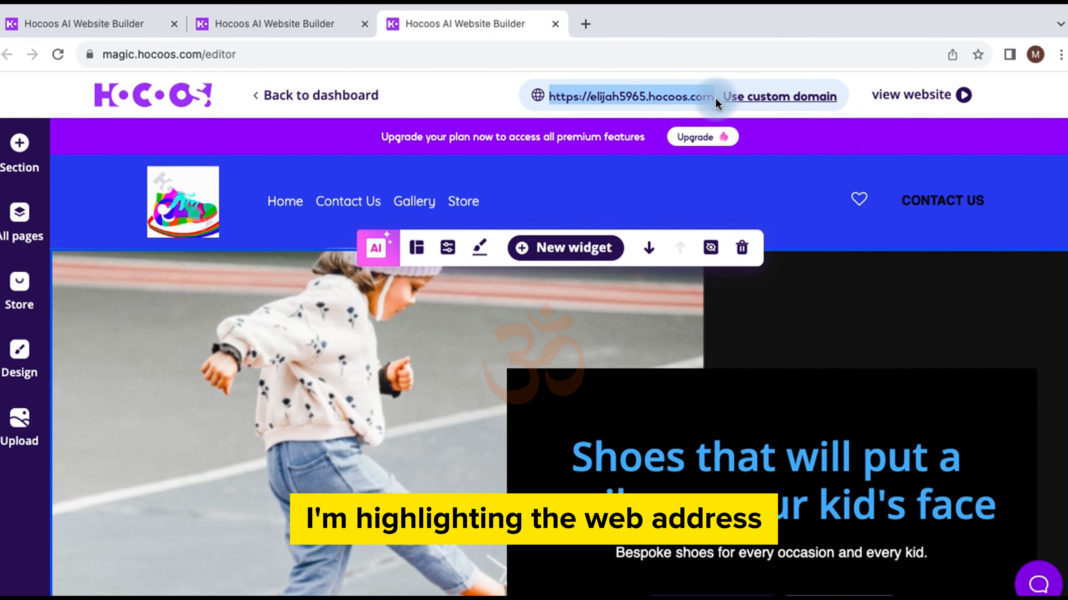
click(693, 98)
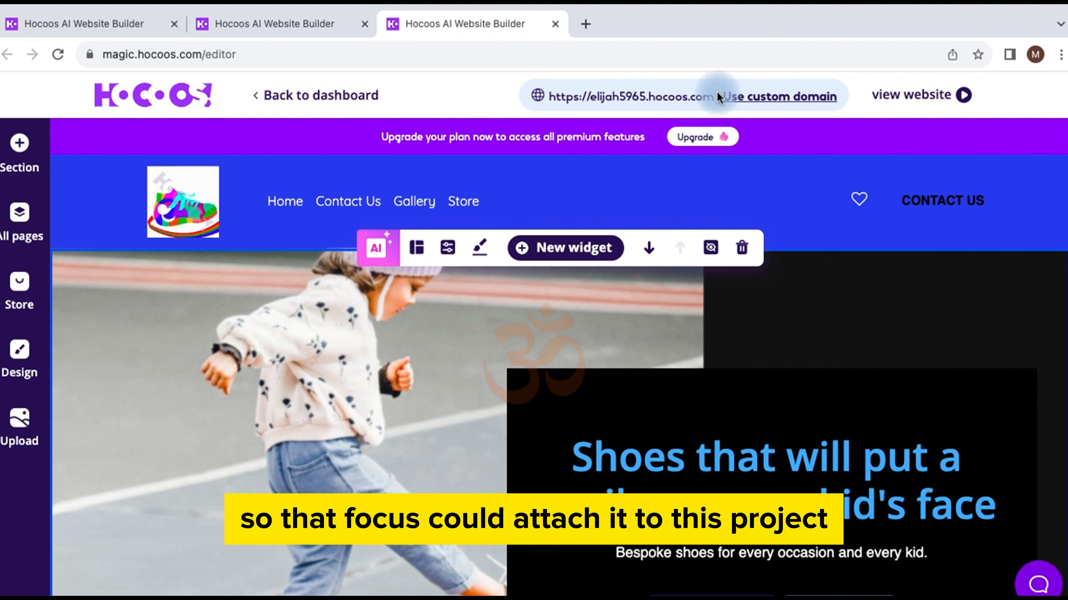
drag(713, 95, 546, 96)
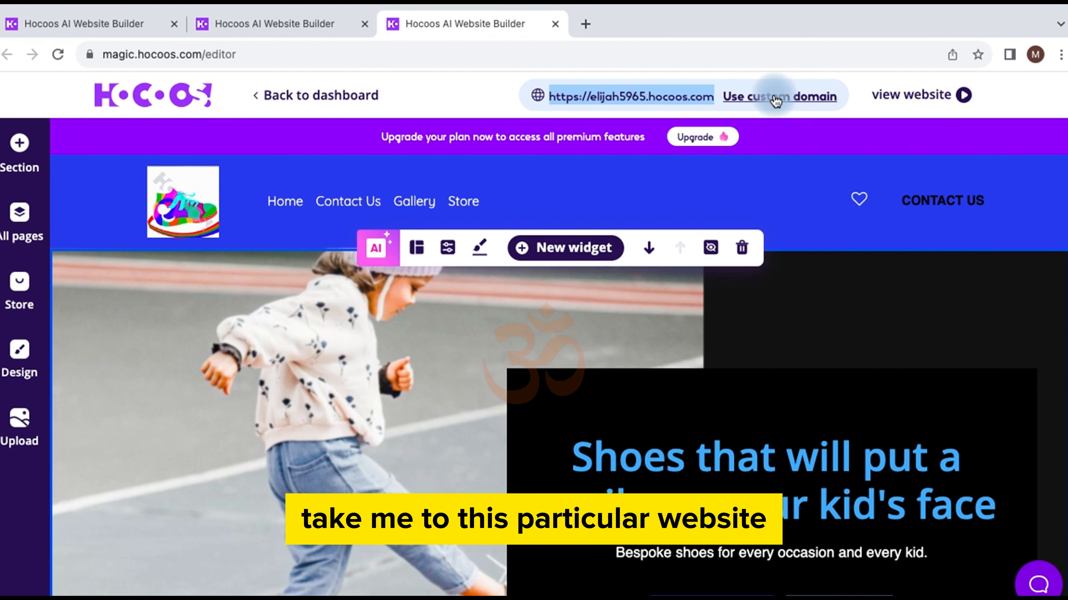
click(899, 96)
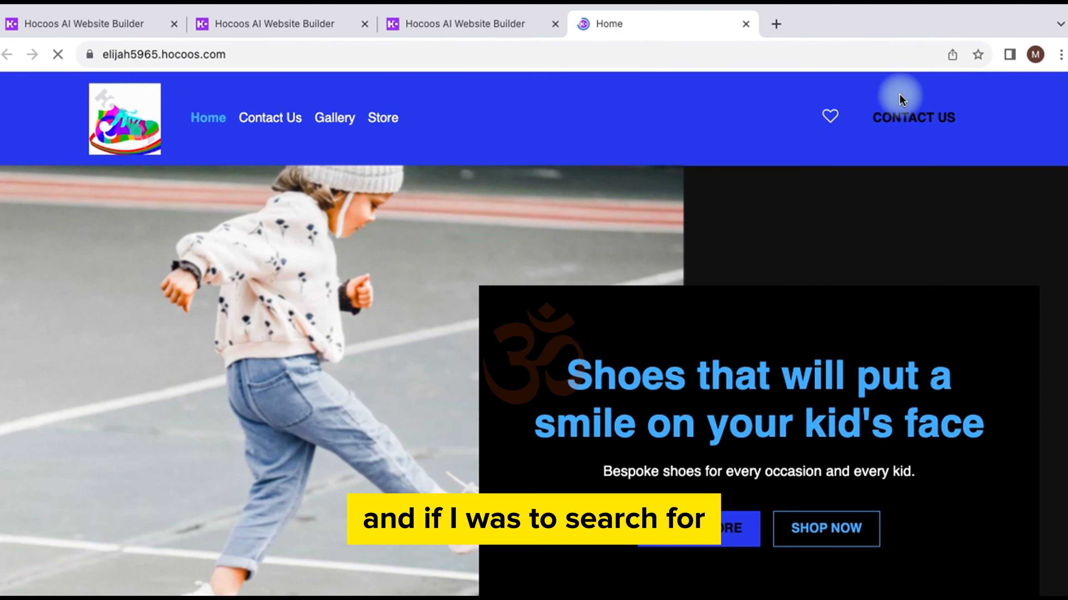
Step: Highlight the live site's full hocoos.com address and scroll through its homepage
click(227, 53)
click(231, 54)
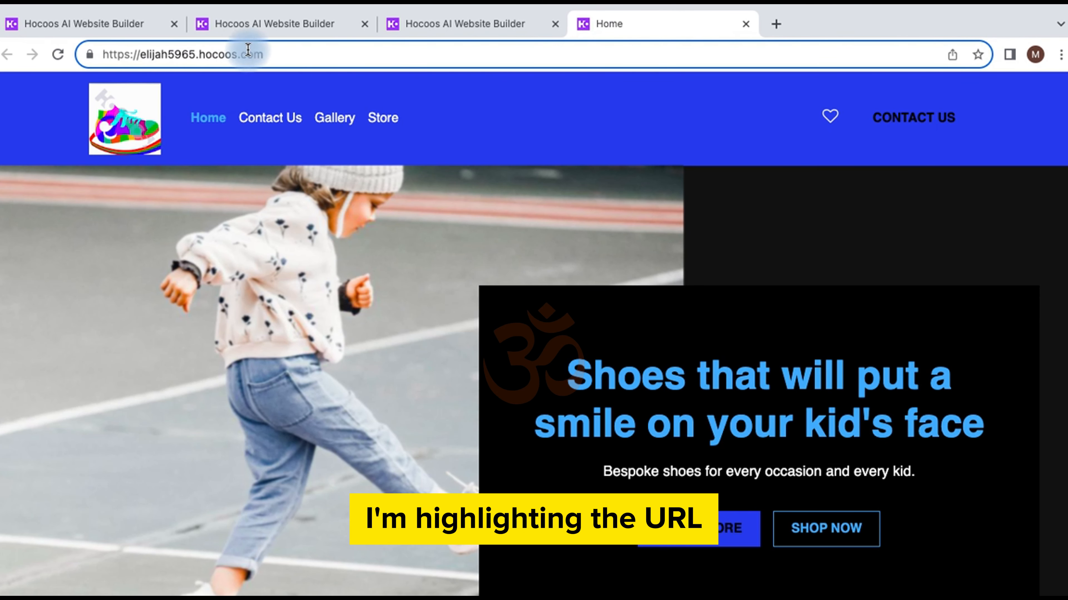
drag(275, 53, 97, 53)
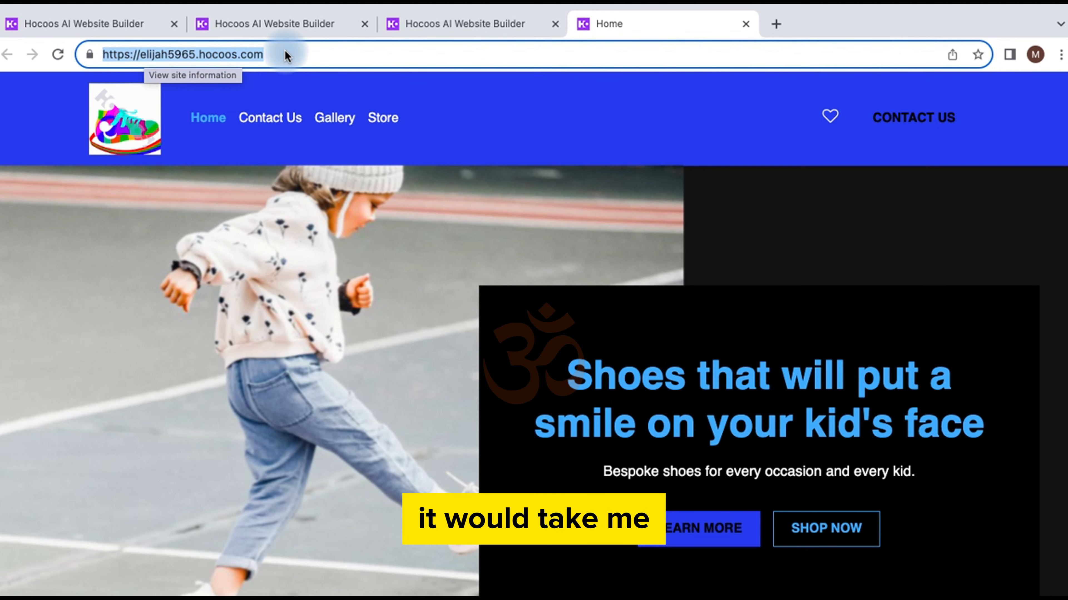
scroll(656, 366, down, 10)
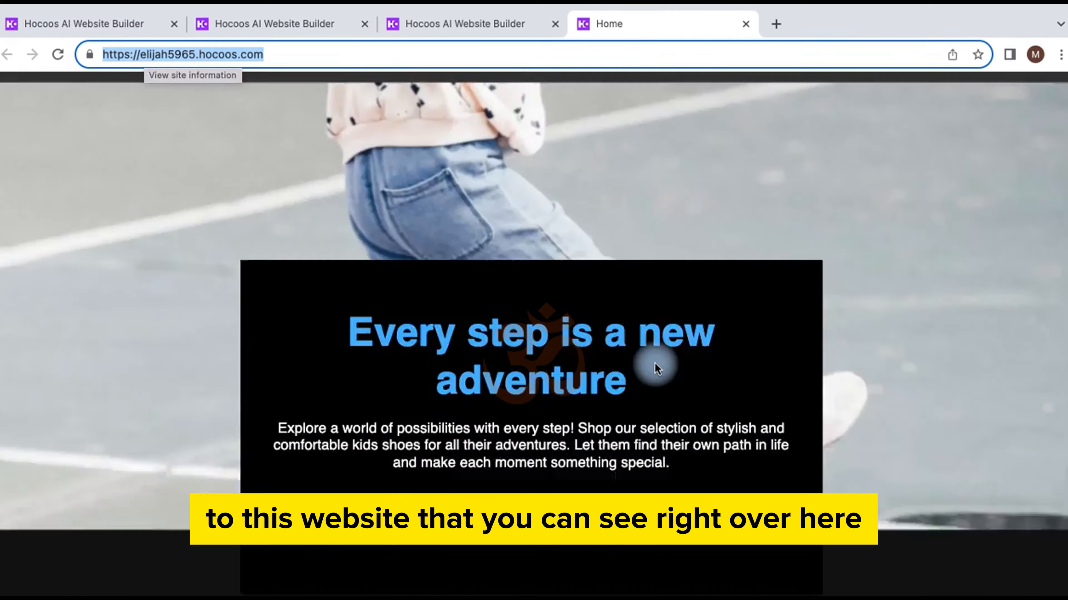
scroll(655, 363, down, 5)
scroll(655, 362, up, 15)
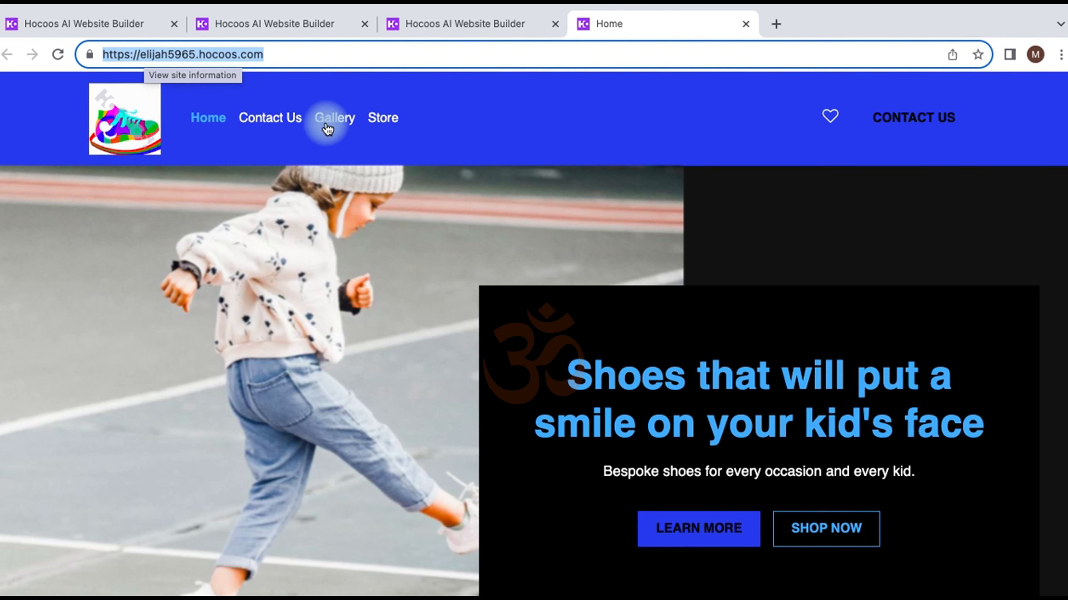
Step: Close the live site tab, copy the published site address, and close the editor
click(746, 24)
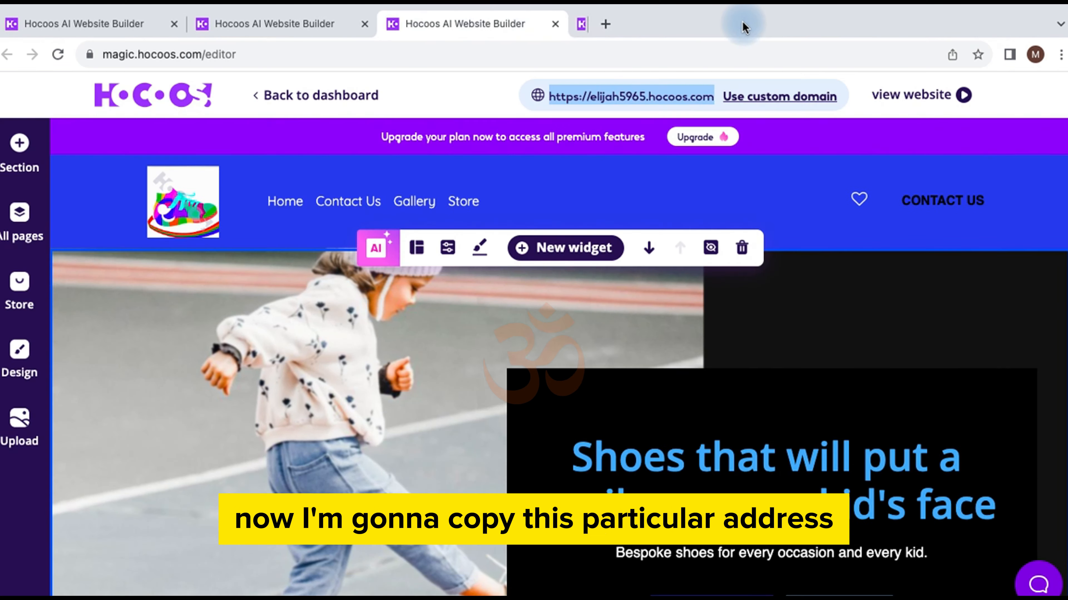
click(711, 95)
click(716, 99)
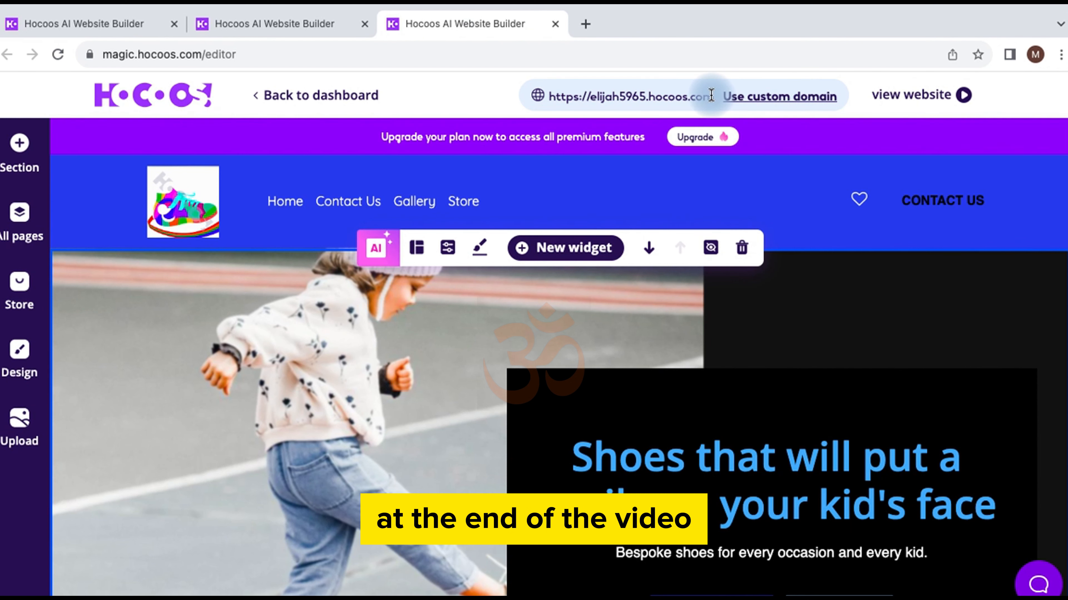
drag(711, 96, 545, 100)
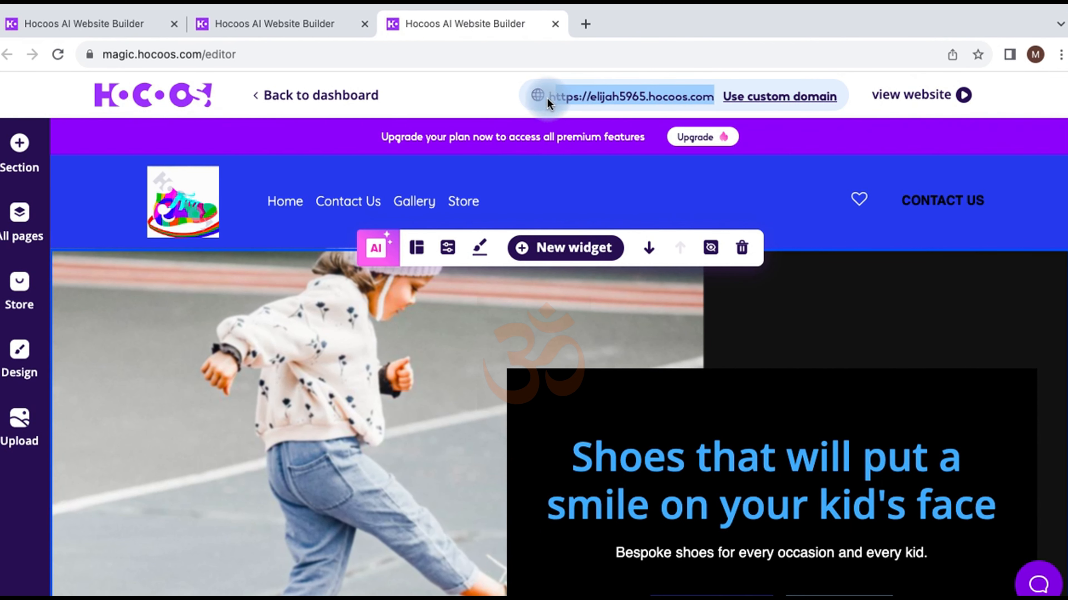
right_click(576, 95)
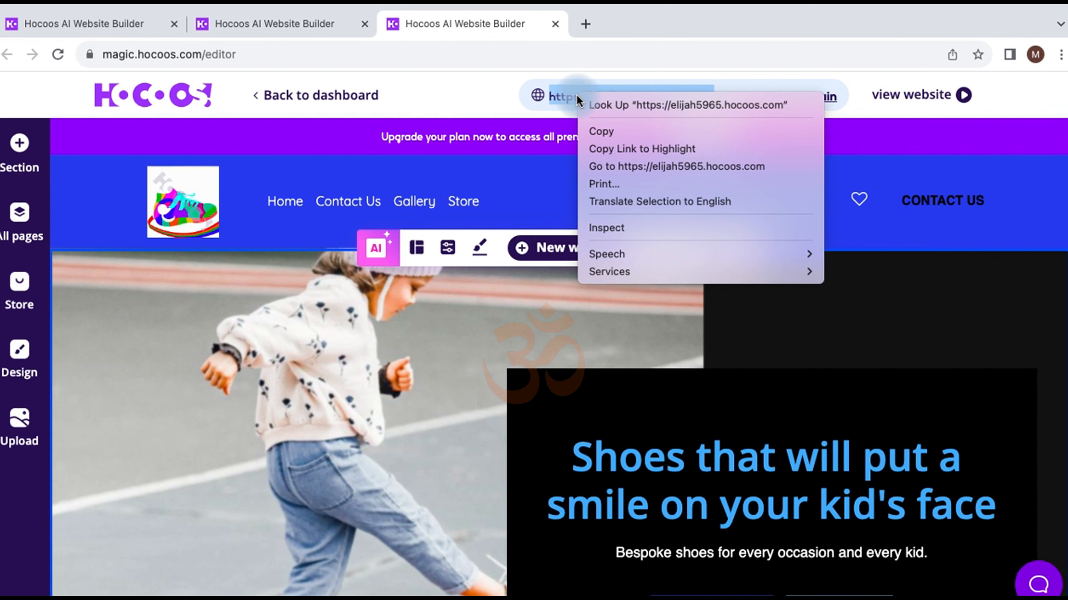
click(613, 131)
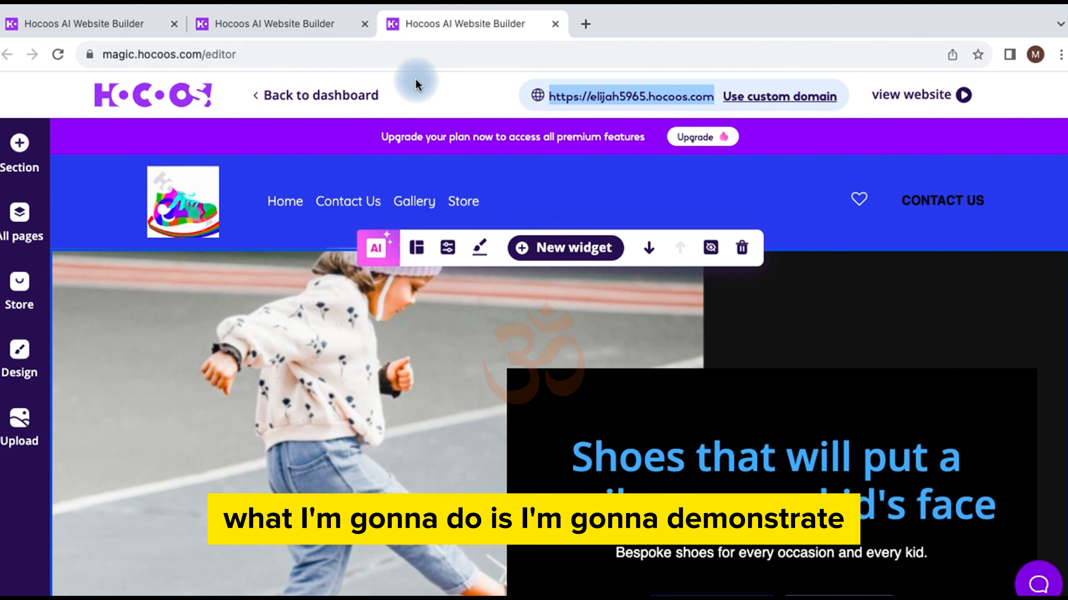
click(554, 24)
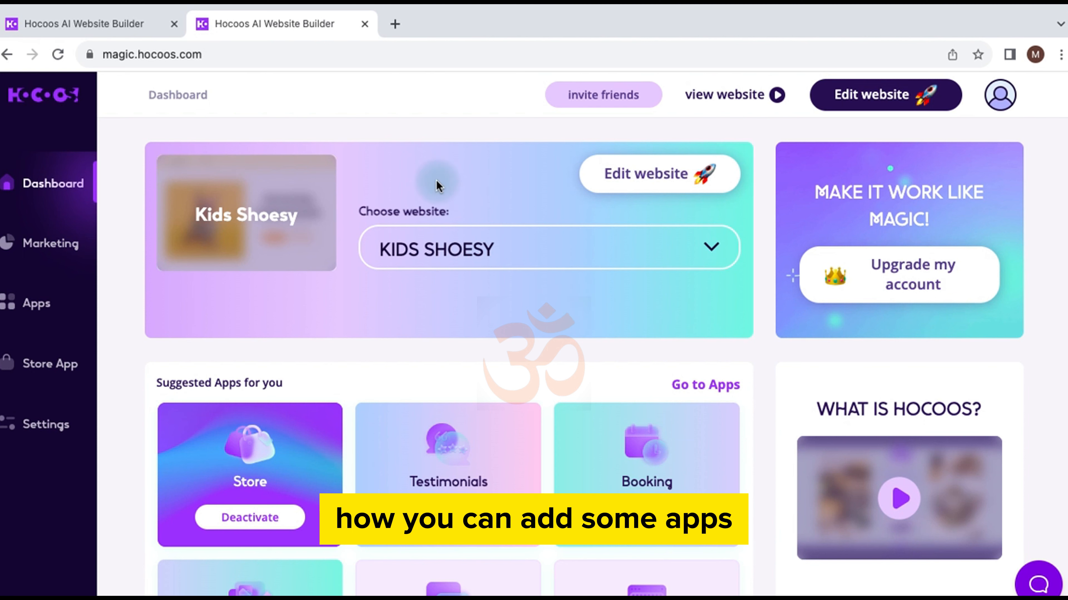
Step: Leave the newly opened editor and close the extra dashboard tab
click(626, 174)
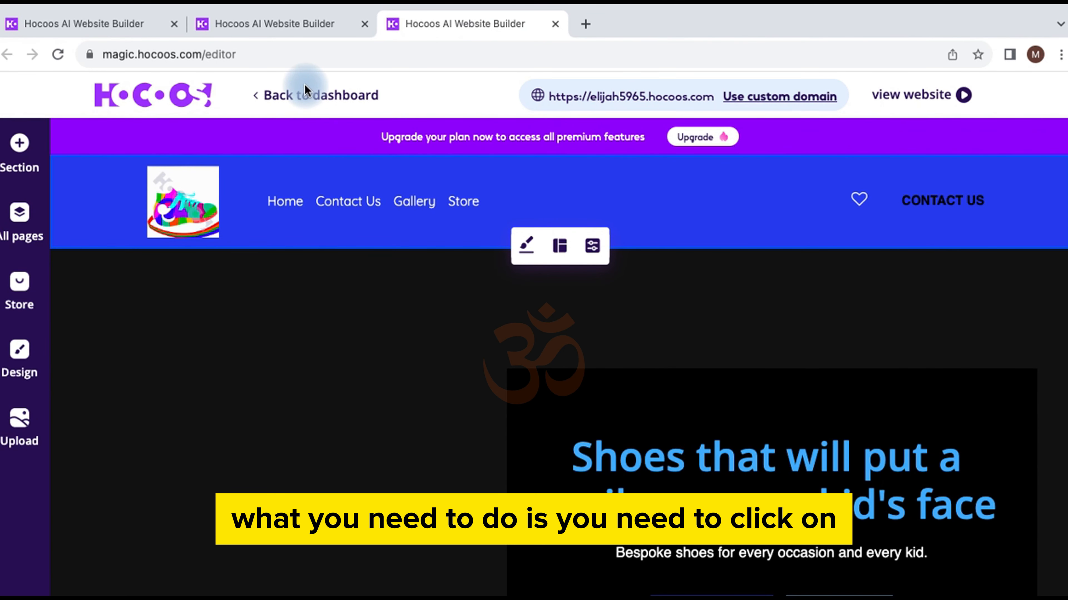
click(316, 94)
click(612, 431)
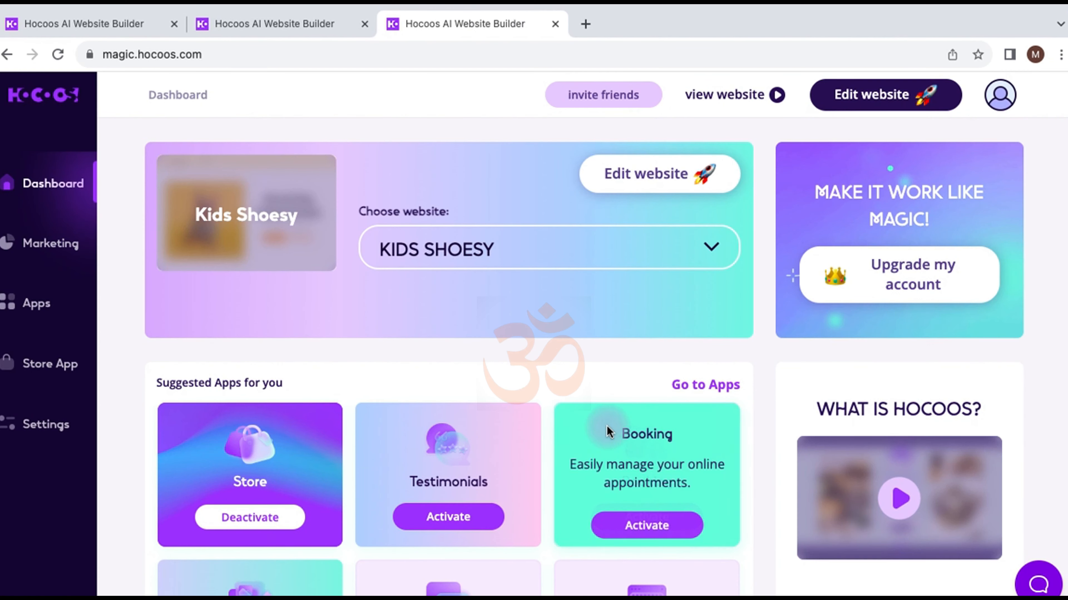
click(305, 17)
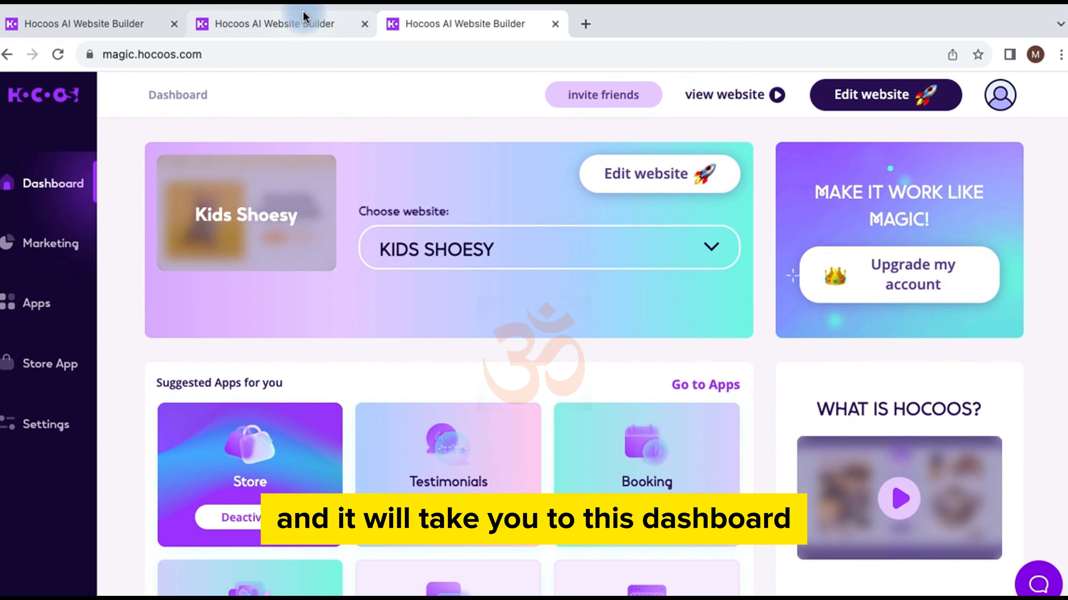
click(554, 26)
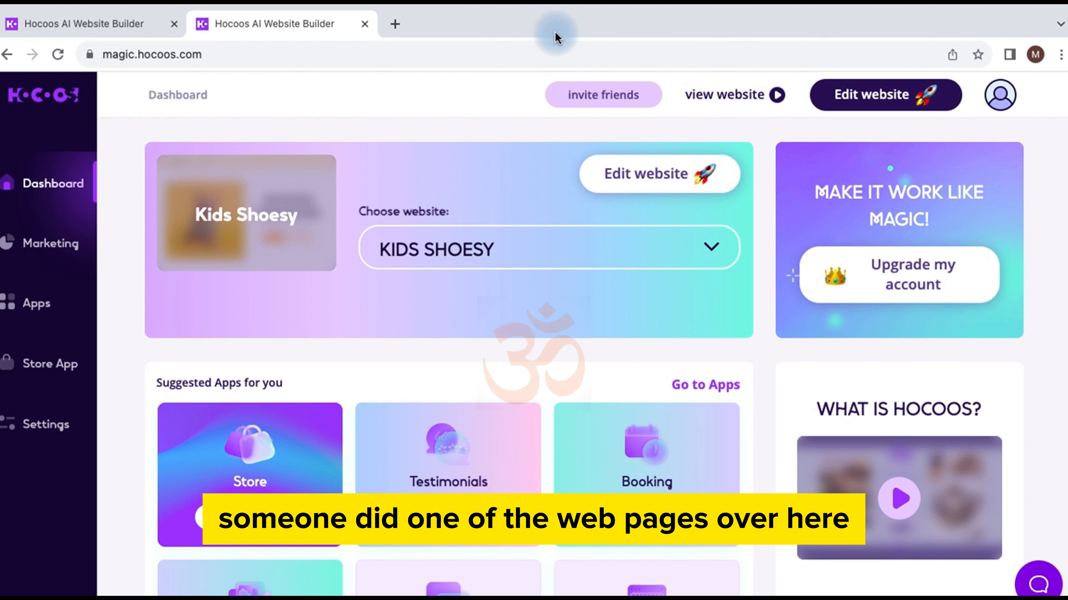
Step: Activate the Blog app from Suggested Apps and return to the site editor
scroll(353, 391, down, 2)
scroll(353, 390, down, 3)
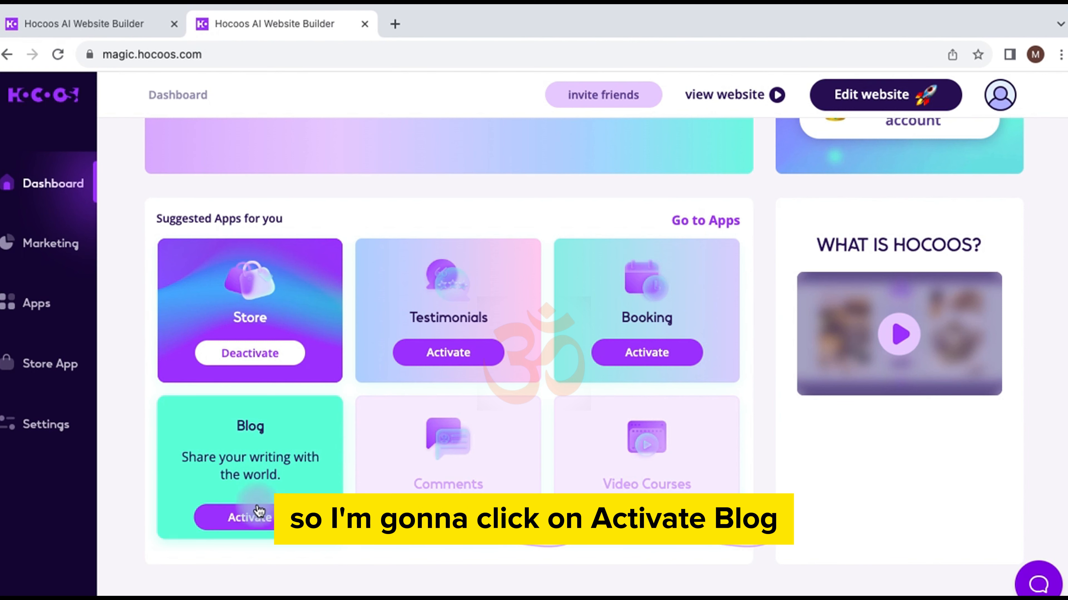
click(255, 515)
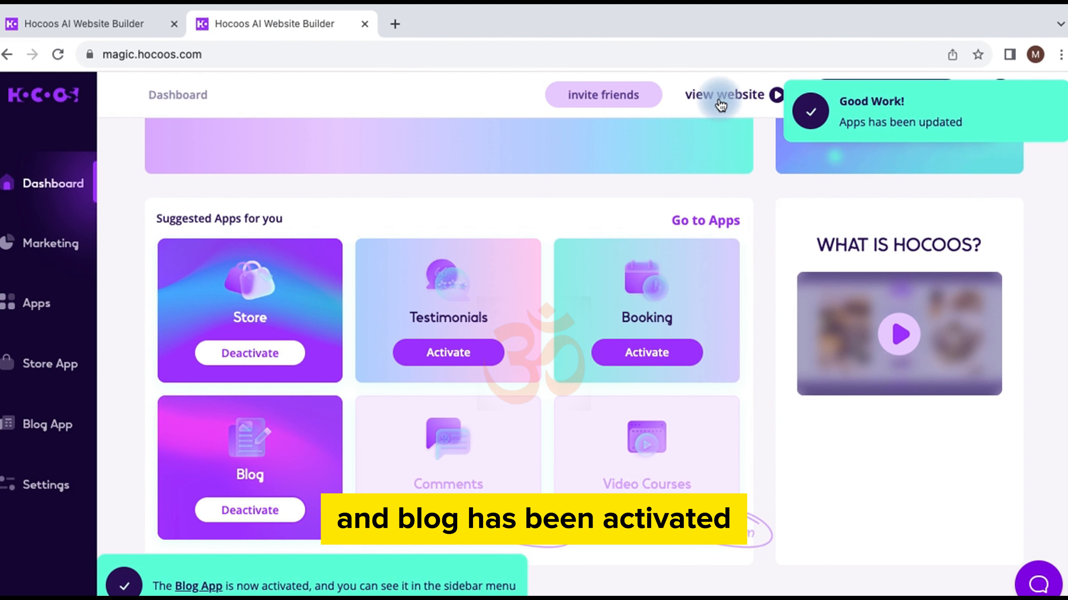
scroll(658, 265, up, 4)
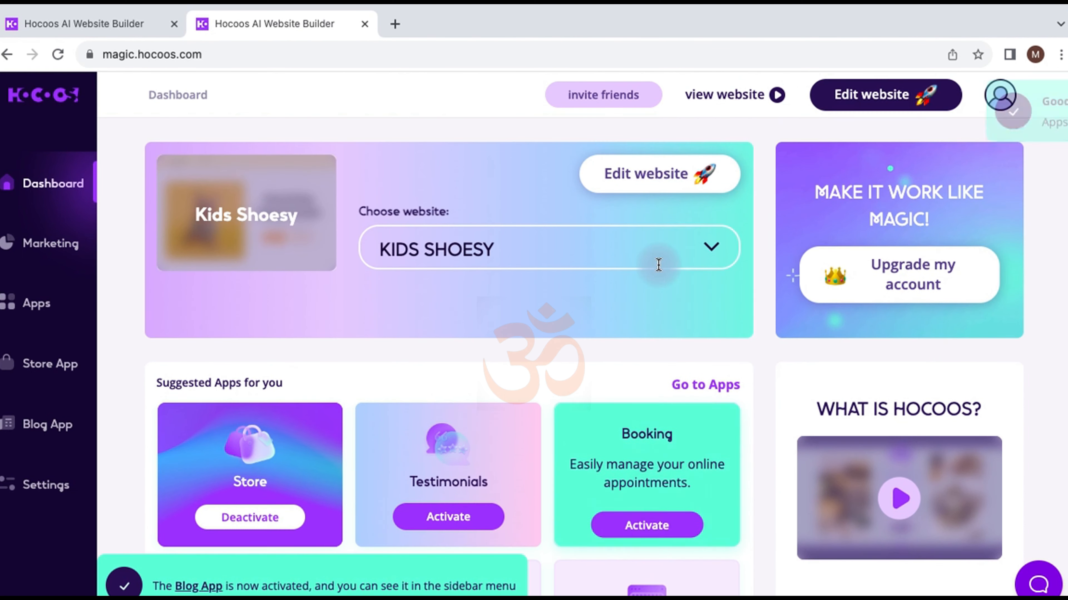
click(661, 185)
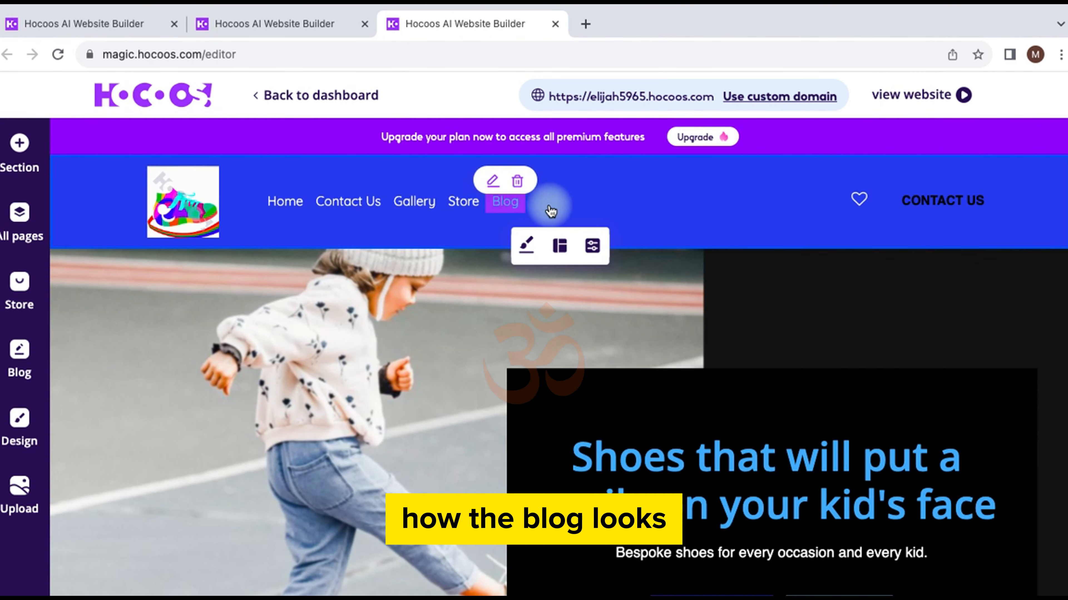
Step: Open the Blog page for editing and scroll over it
click(504, 206)
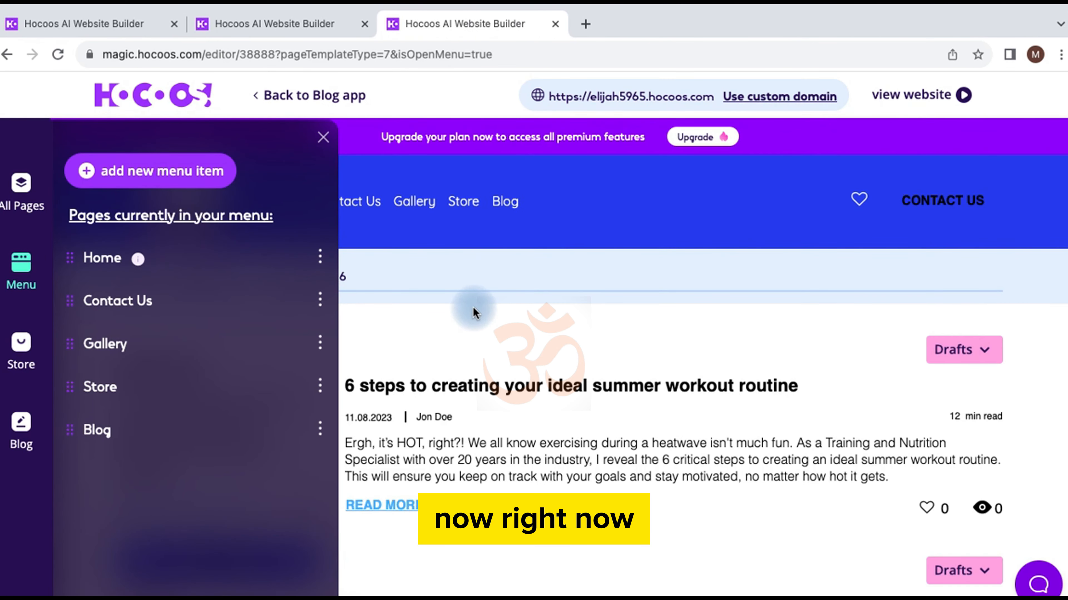
scroll(588, 389, down, 2)
scroll(591, 389, down, 2)
scroll(536, 284, up, 4)
Step: Close the site menu editor and review the six unpublished AI sample posts
click(324, 138)
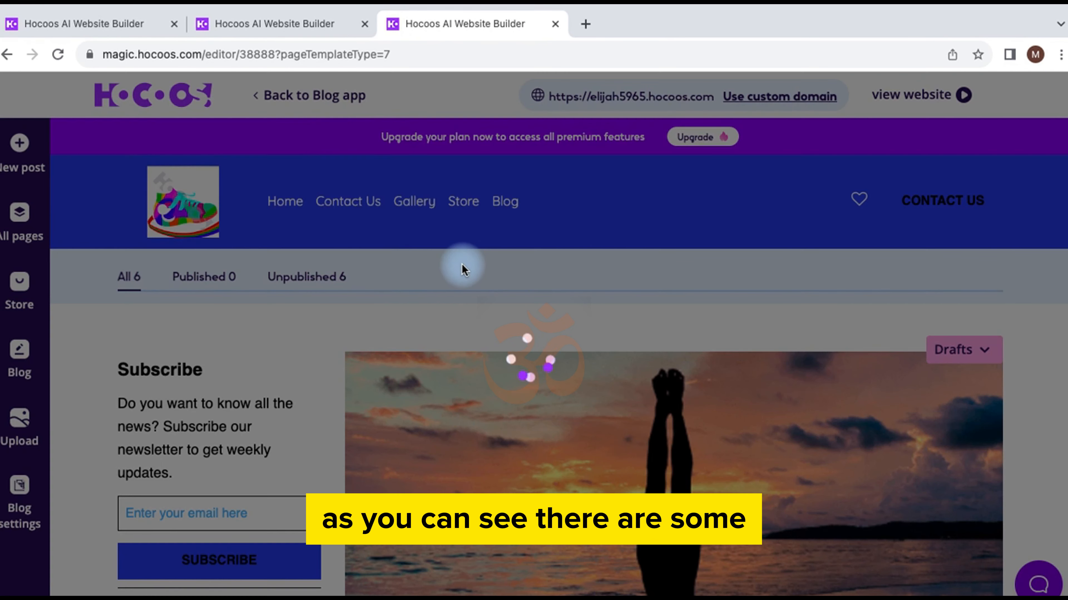
scroll(476, 311, down, 2)
scroll(475, 309, down, 10)
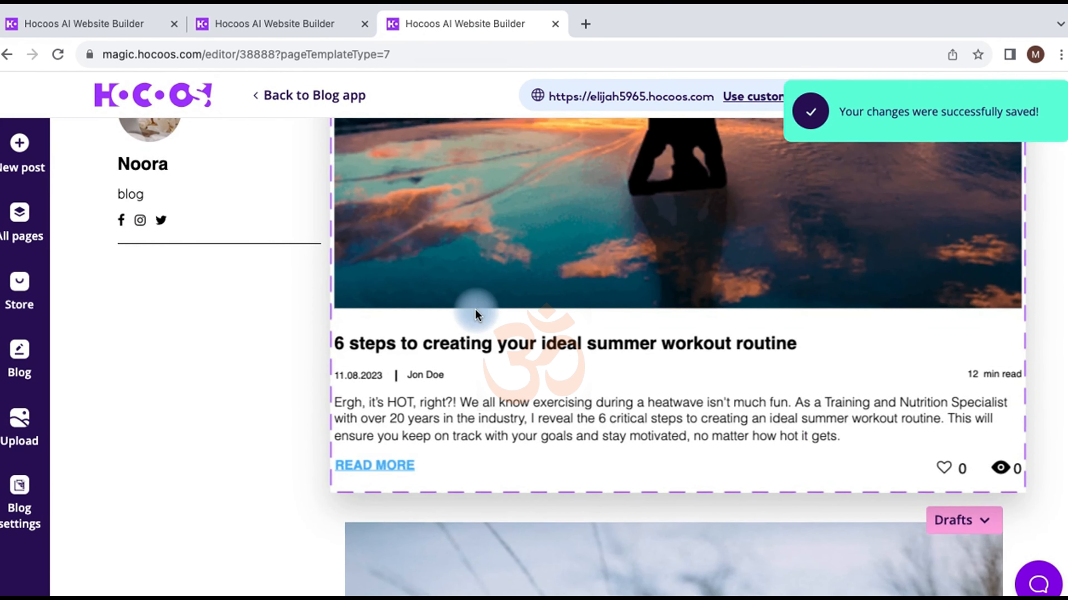
scroll(476, 309, up, 10)
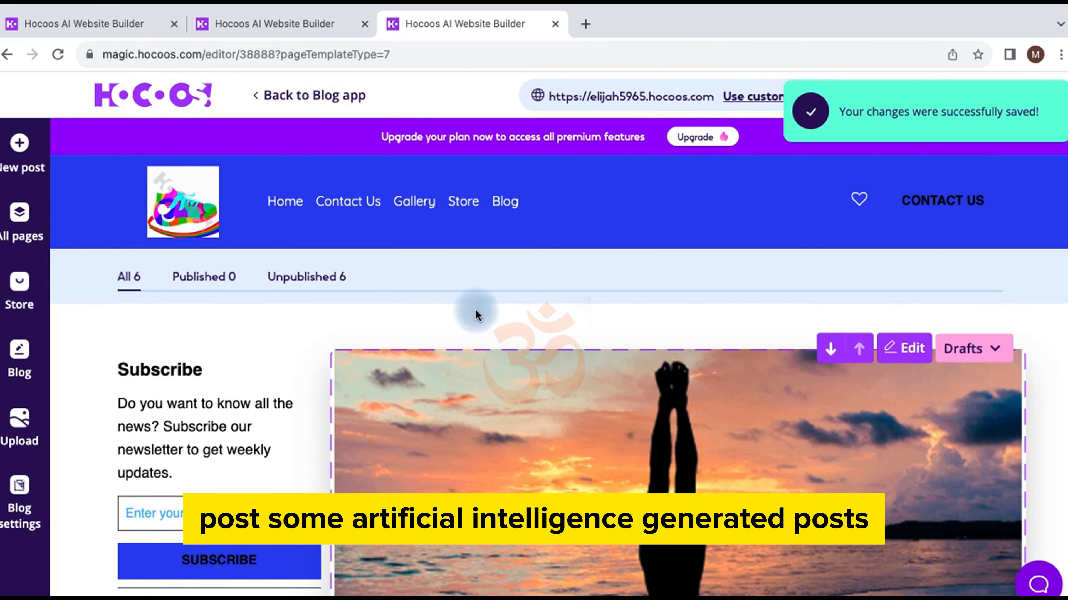
scroll(476, 310, down, 5)
scroll(477, 315, down, 15)
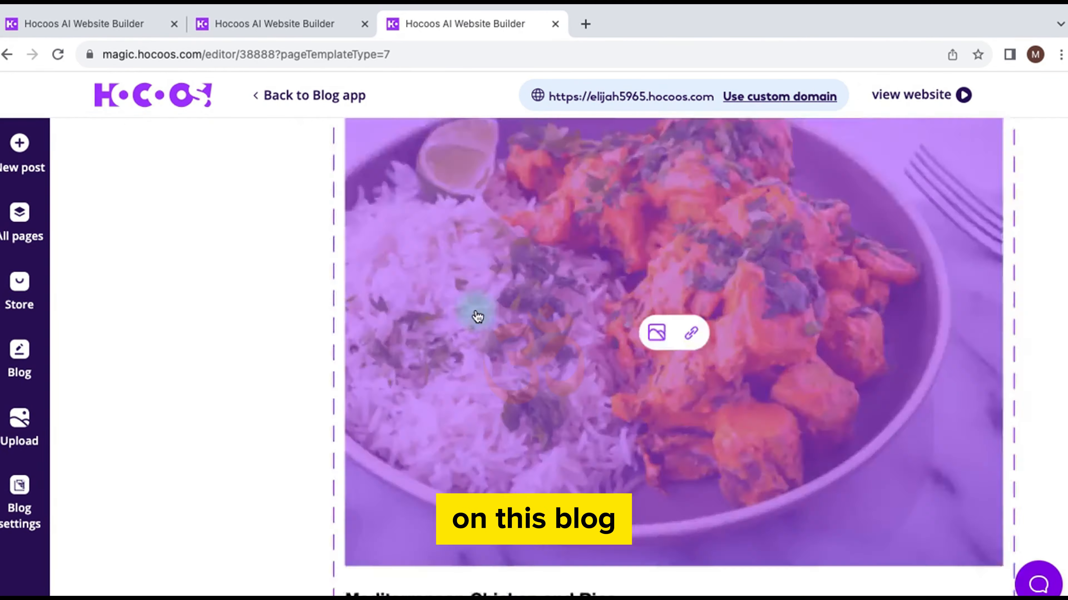
scroll(477, 315, down, 10)
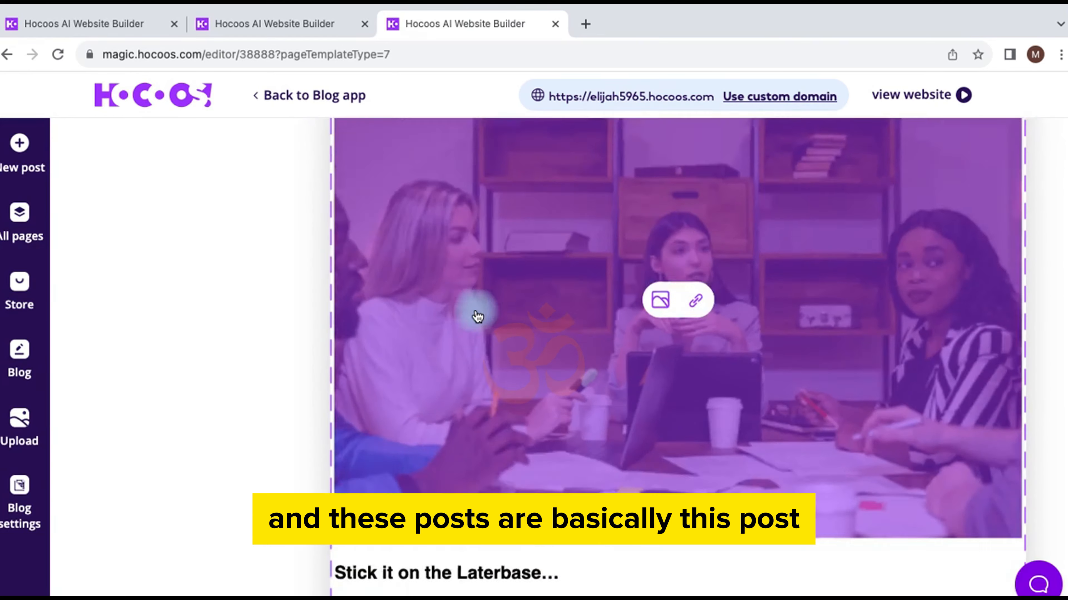
scroll(475, 315, up, 15)
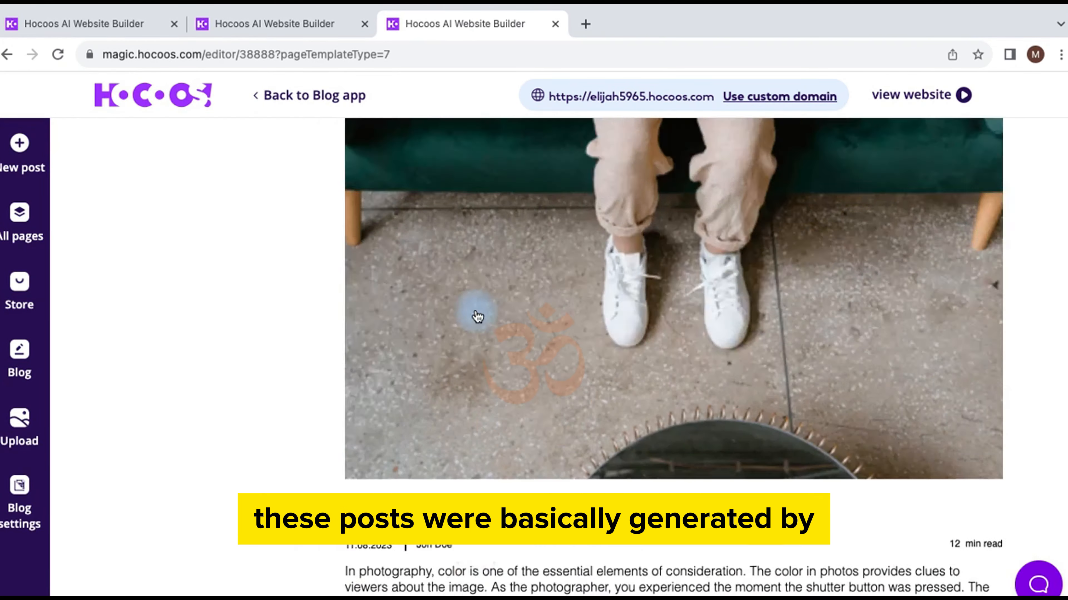
scroll(477, 316, up, 10)
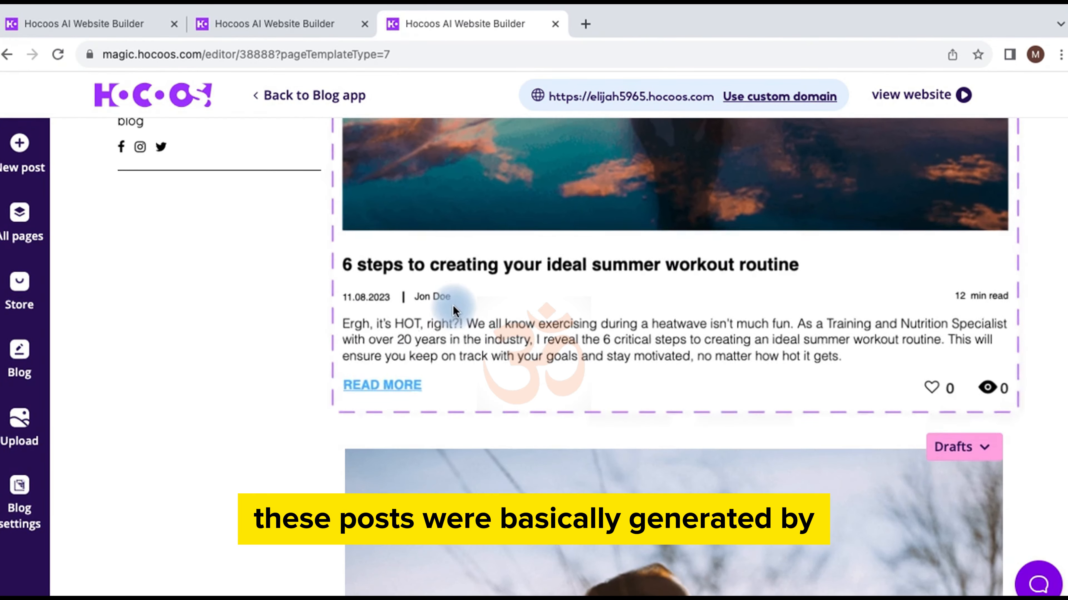
scroll(455, 312, up, 5)
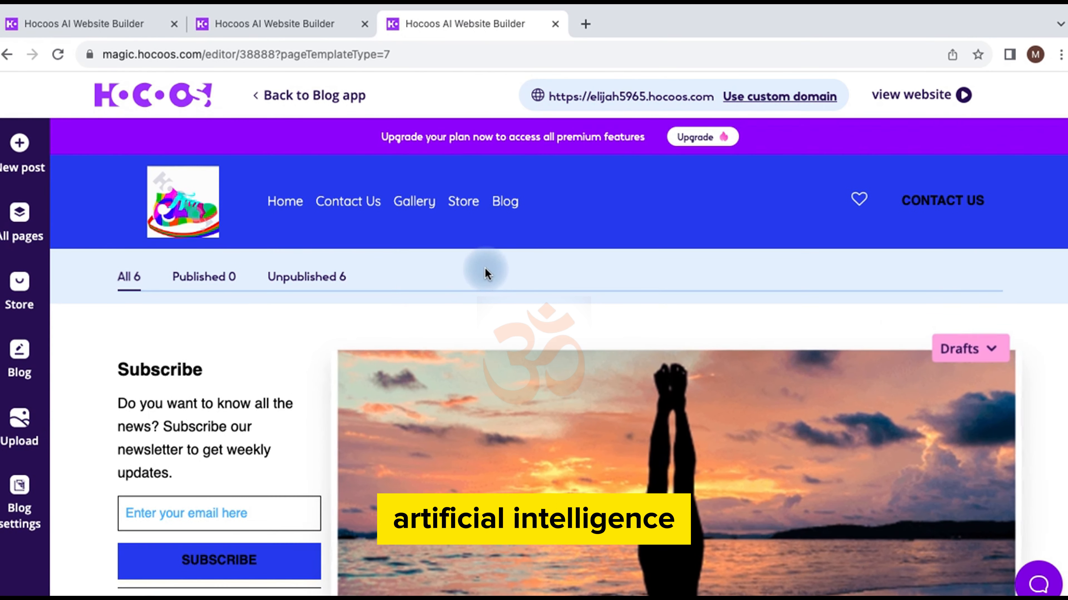
Step: Filter to unpublished posts, set the summer workout post to Published, and show the posts list
click(328, 276)
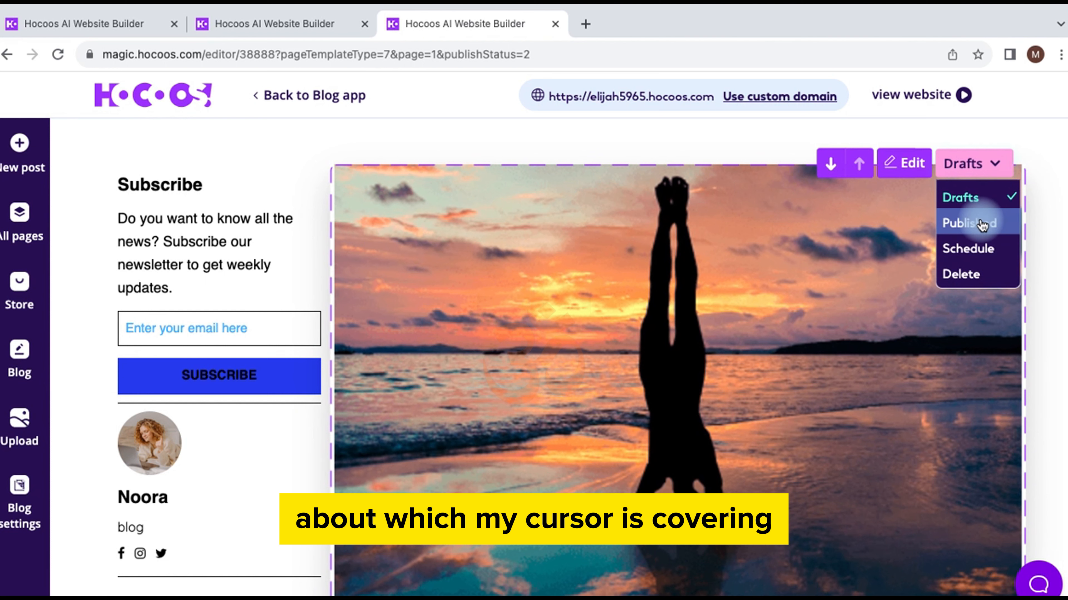
click(980, 224)
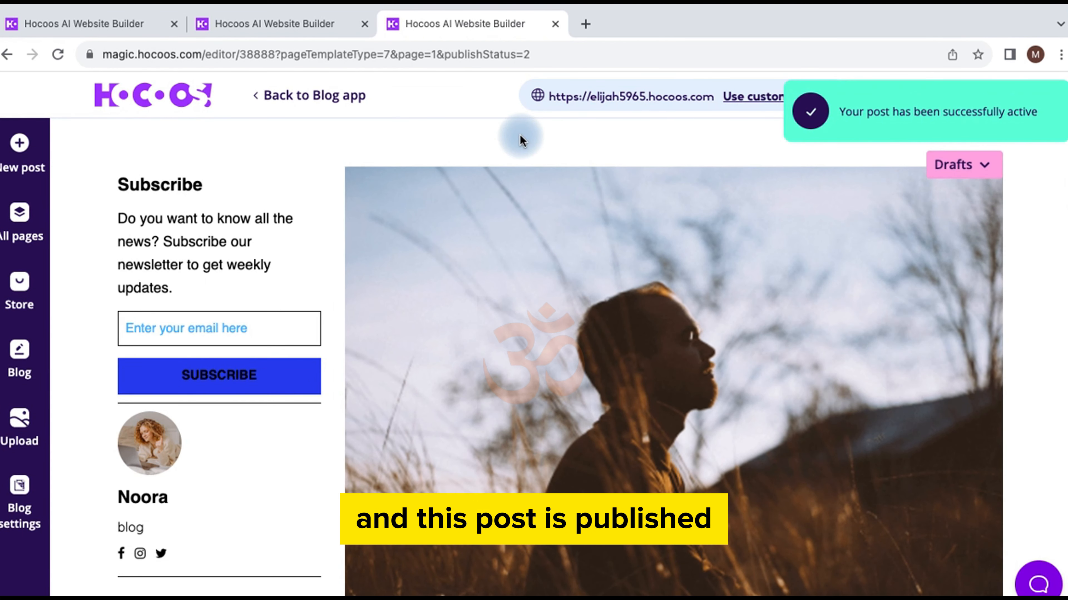
click(22, 352)
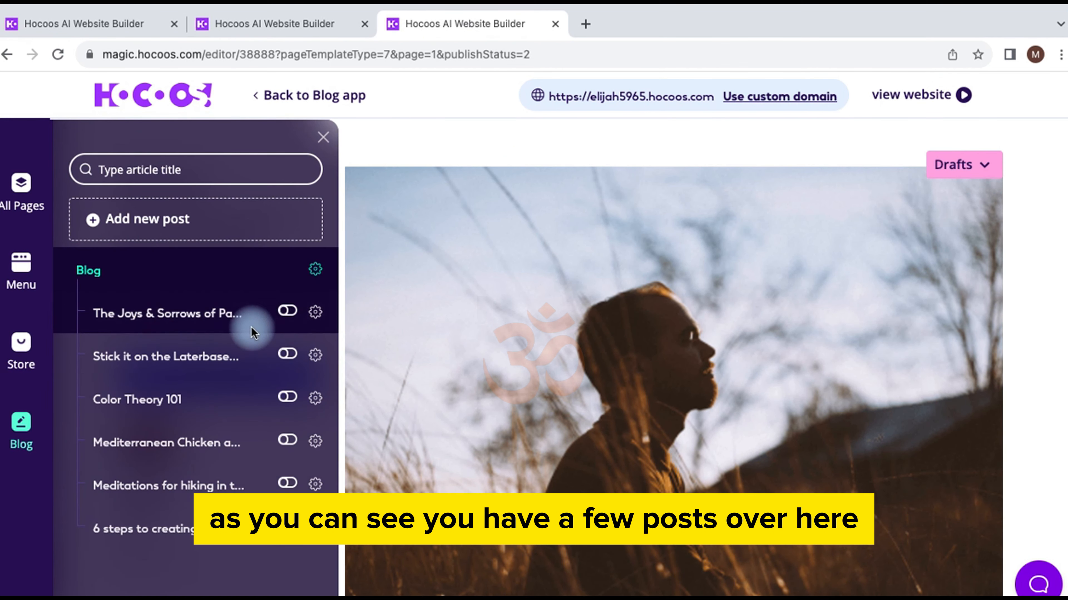
Step: Publish the remaining posts, including Laterbase, Color Theory 101, Mediterranean chicken and hiking meditations
click(290, 310)
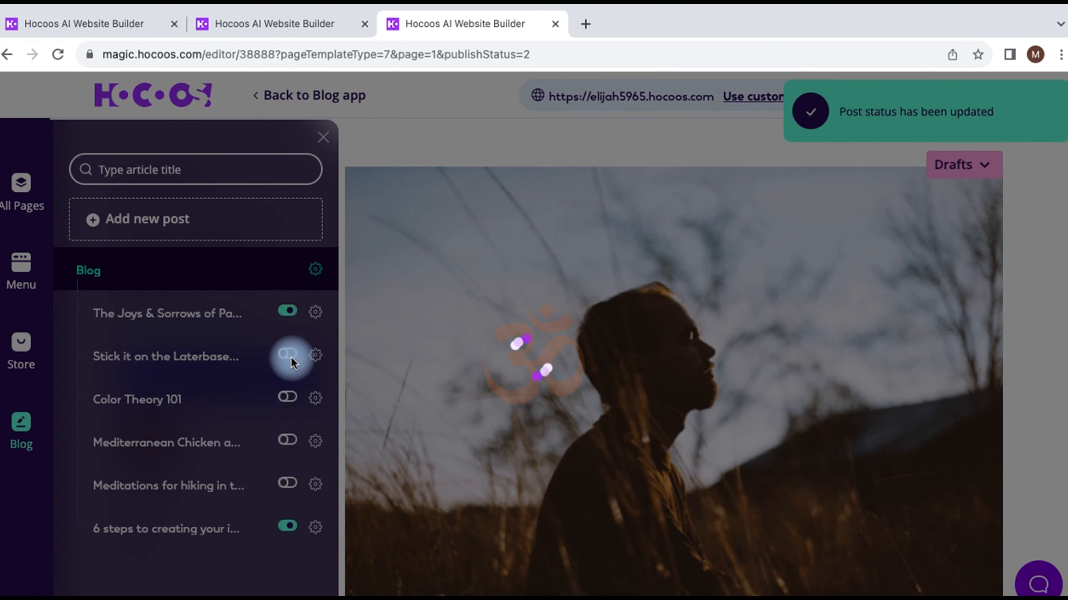
click(288, 354)
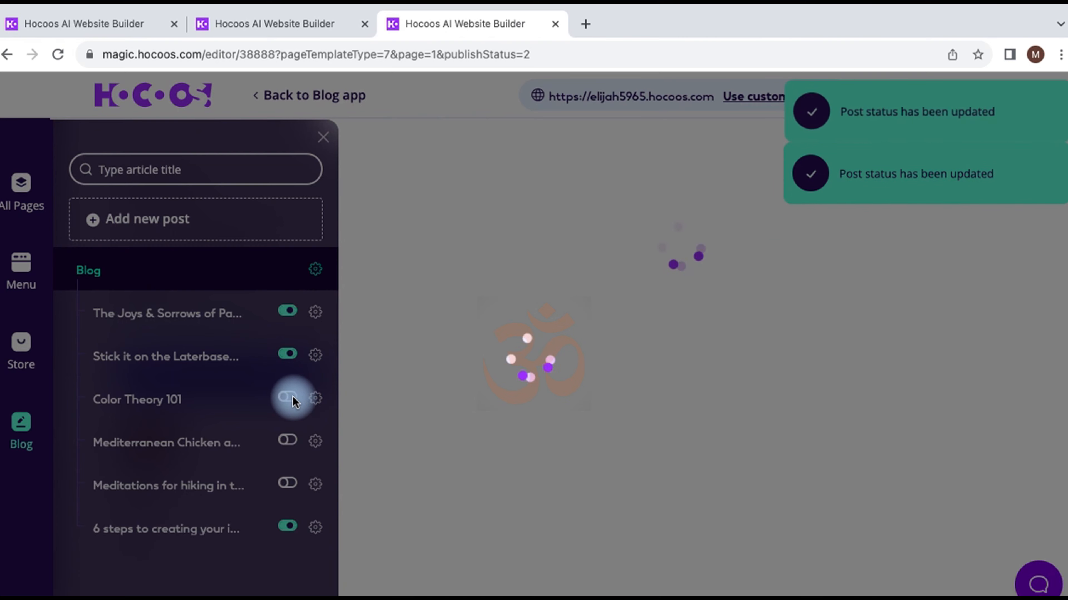
click(292, 399)
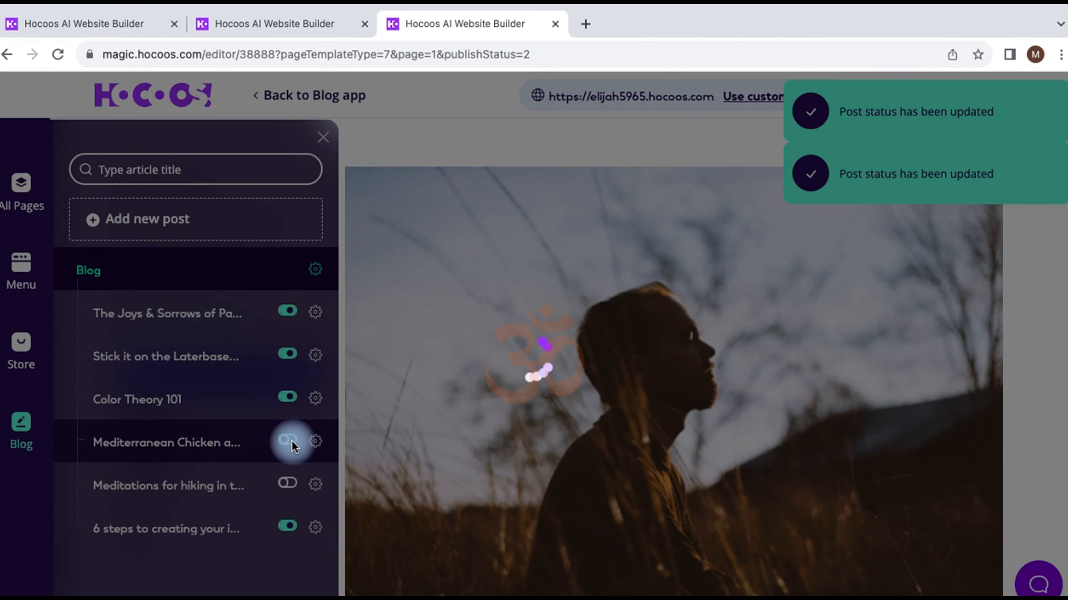
click(292, 441)
click(290, 483)
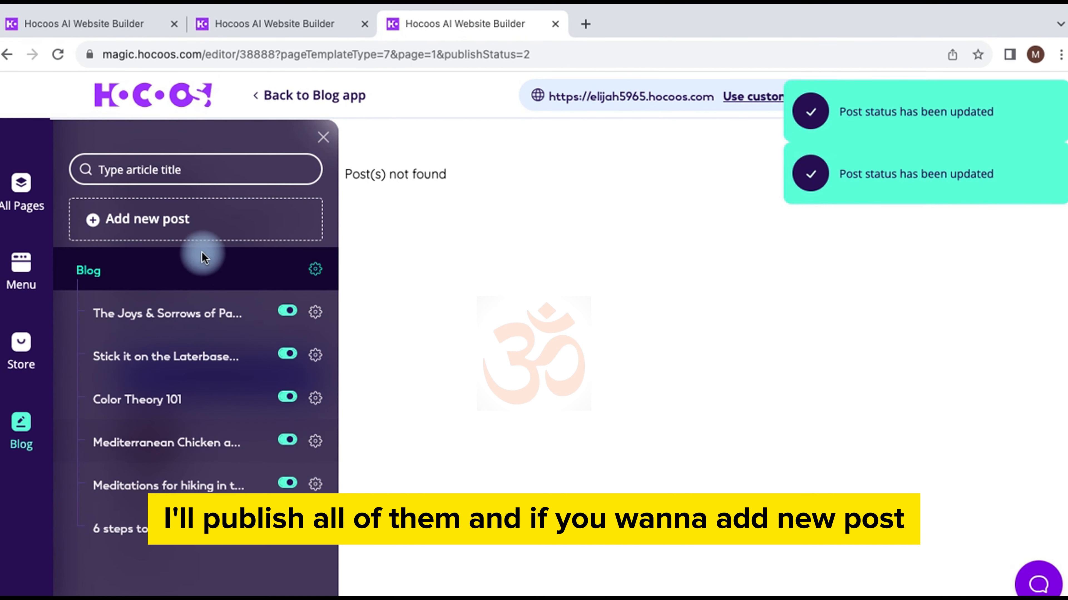
click(174, 217)
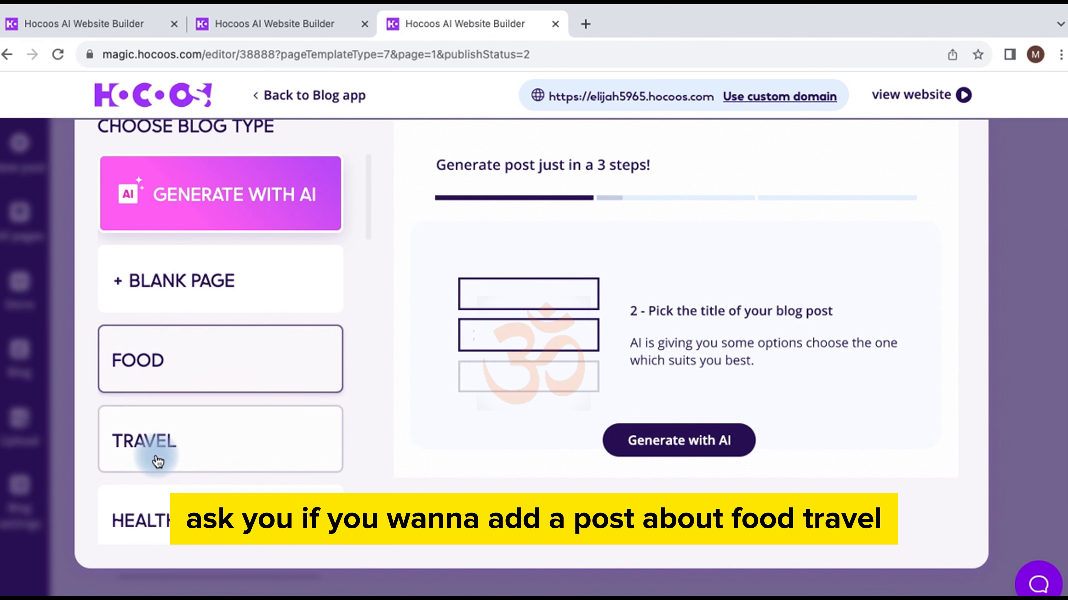
Step: Browse the Choose Blog Type options, from AI generation to the Food and Parenting categories
scroll(262, 428, down, 8)
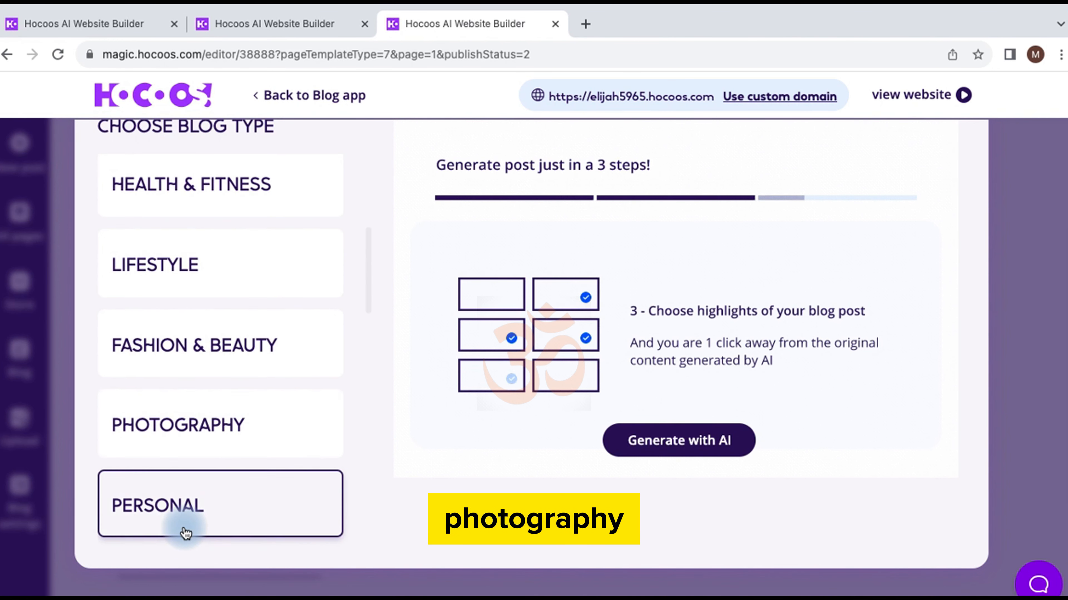
scroll(184, 524, down, 5)
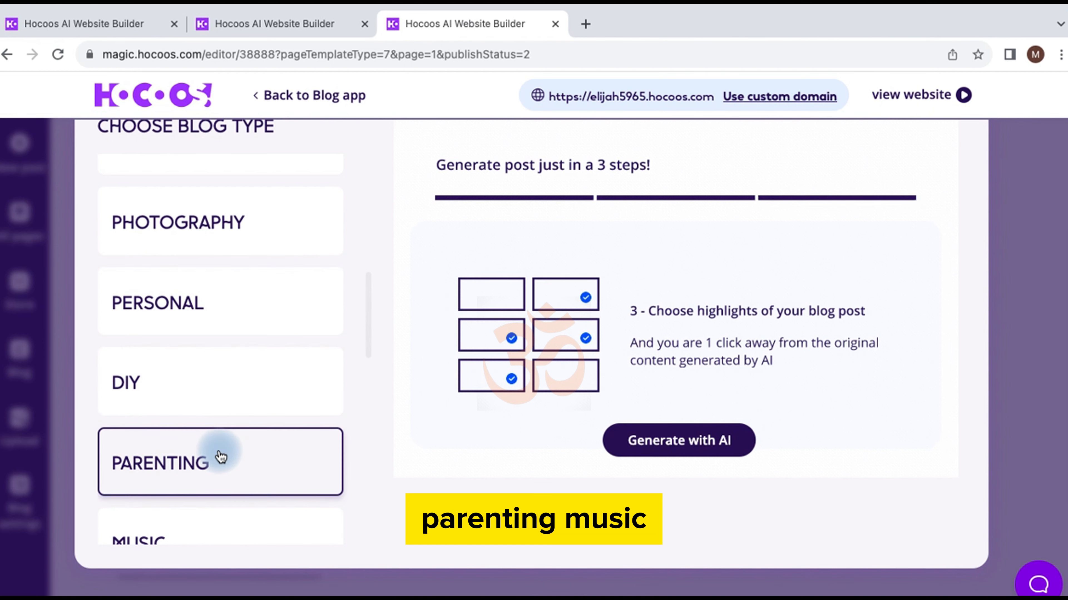
scroll(219, 454, down, 5)
scroll(220, 455, up, 20)
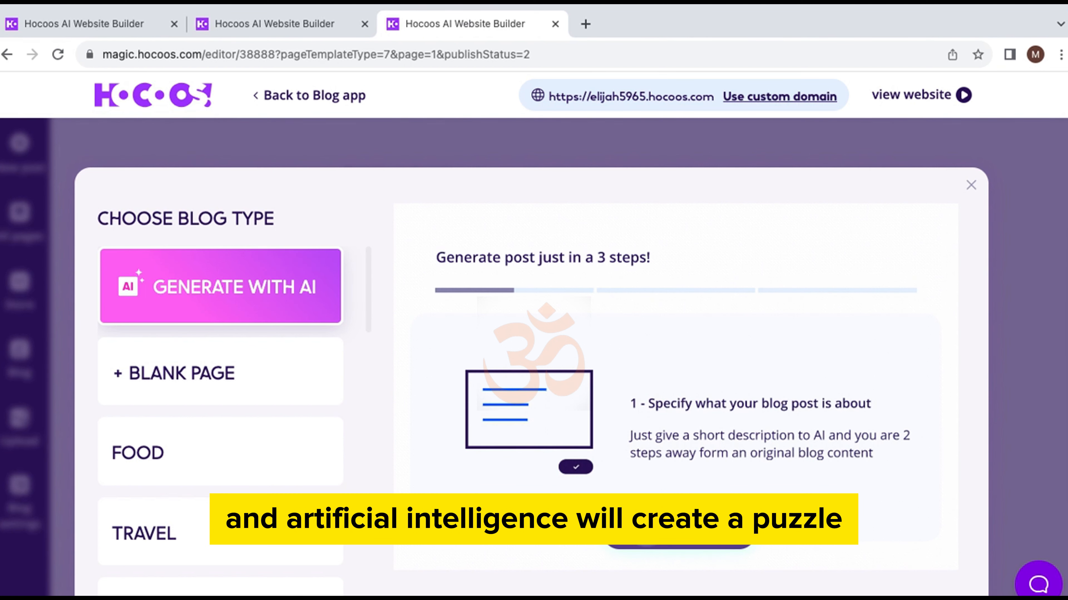
Step: Pick Generate with AI and enter the topic 'Kids shoes that come in multiple colours'
click(450, 353)
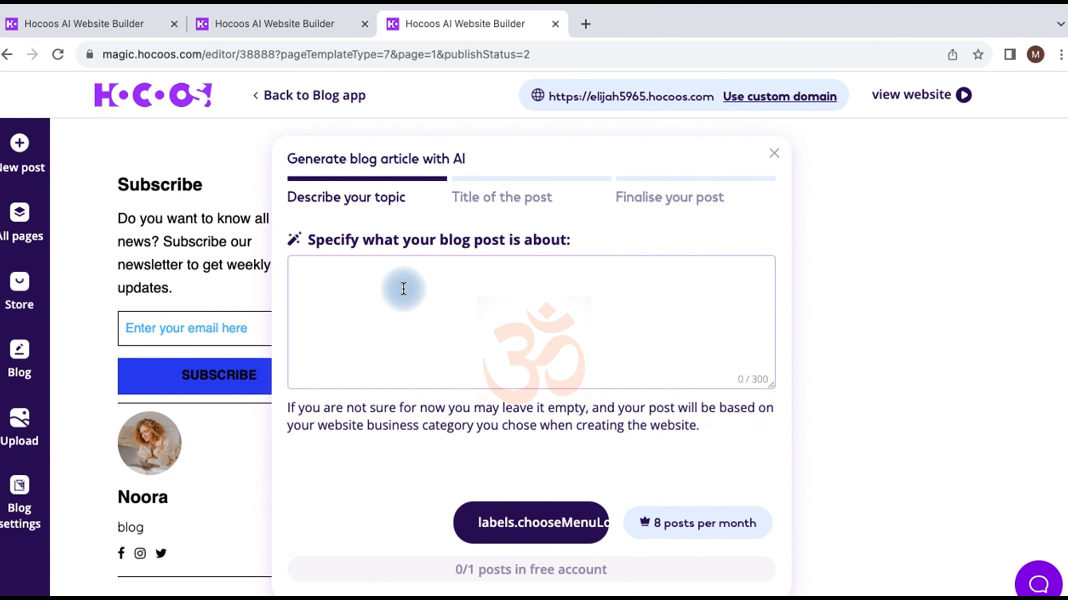
text(Ki)
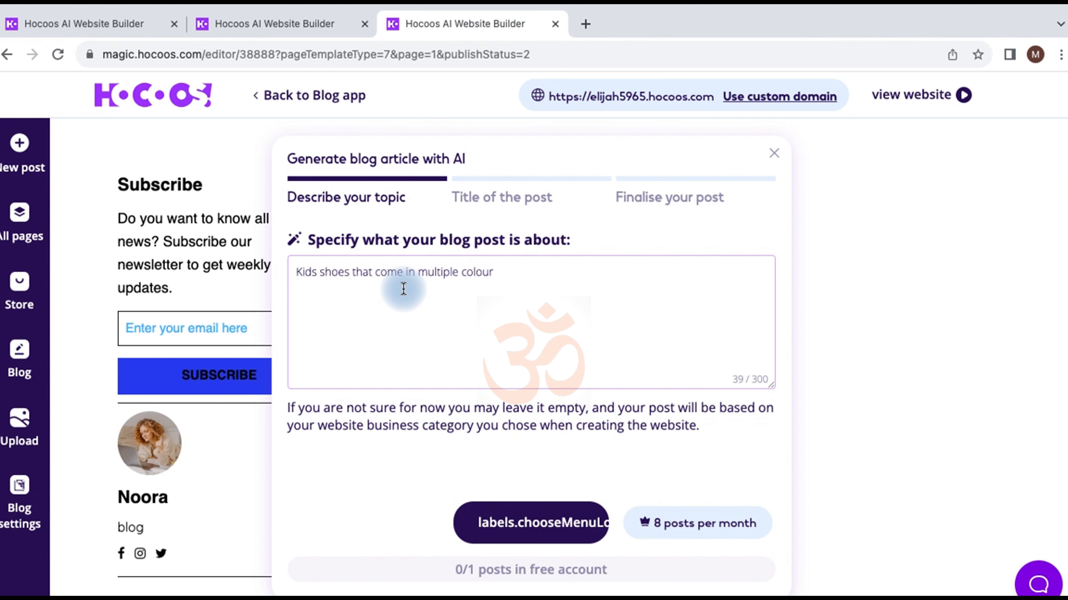
text(s)
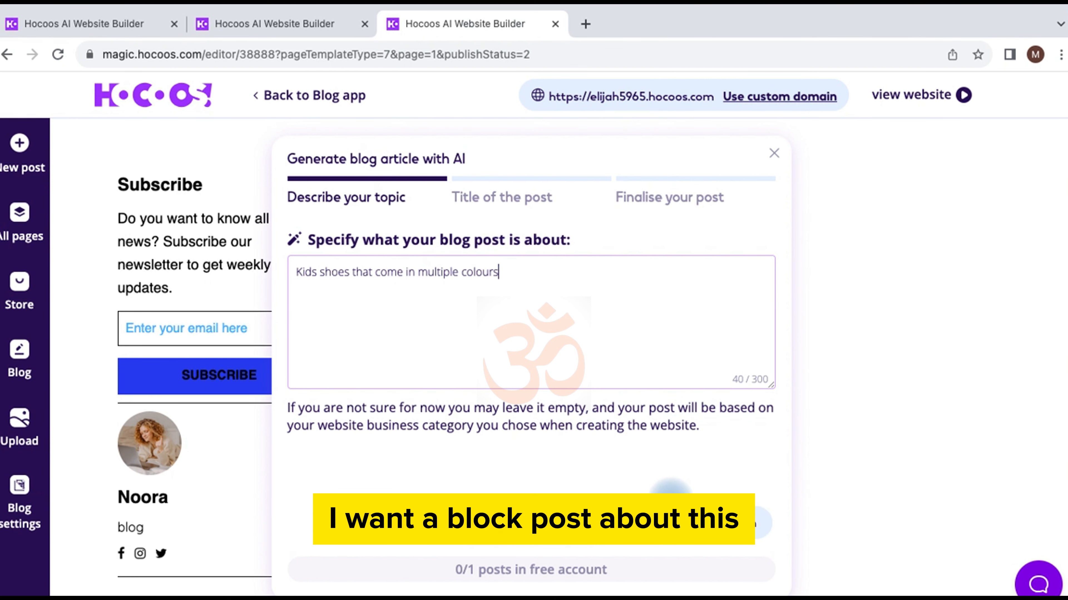
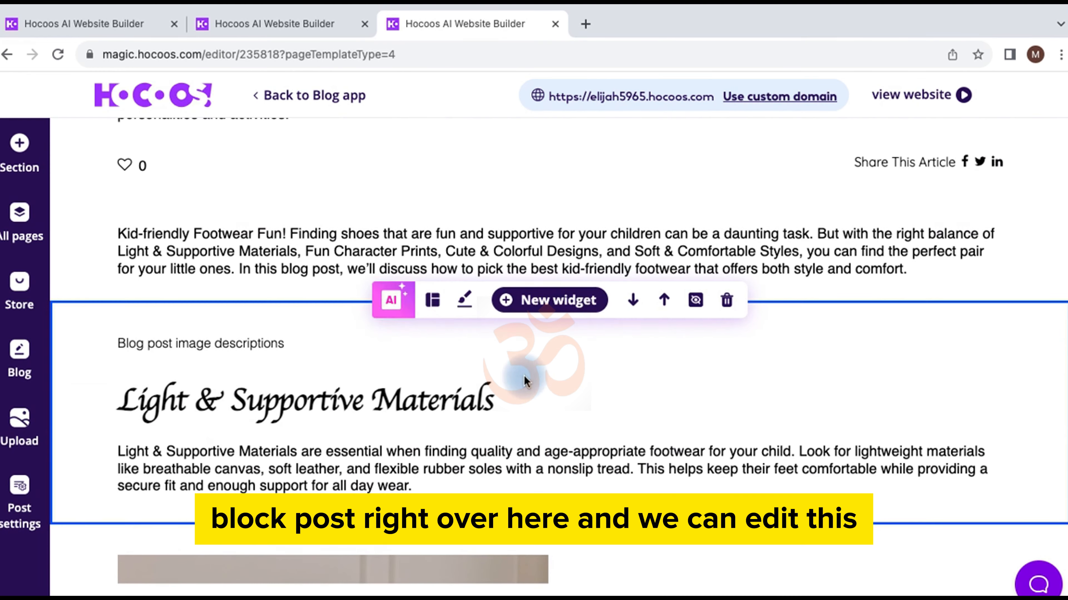
Step: Retype the last word of the blog post's intro paragraph as 'comfory' and save the edit
click(849, 247)
click(913, 191)
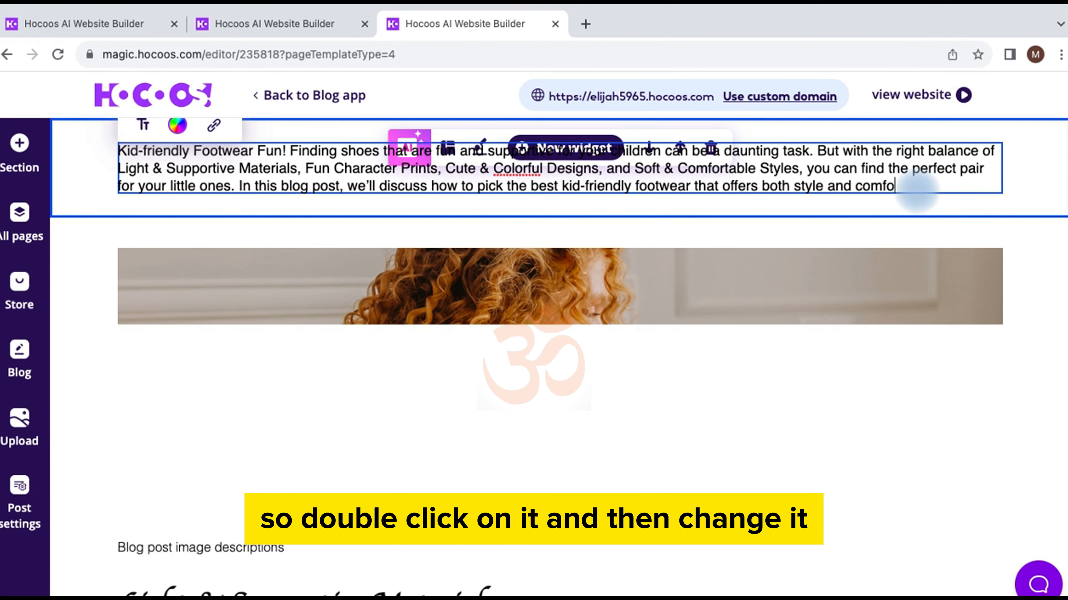
key(BackSpace)
key(BackSpace)
key(BackSpace)
key(BackSpace)
text(com)
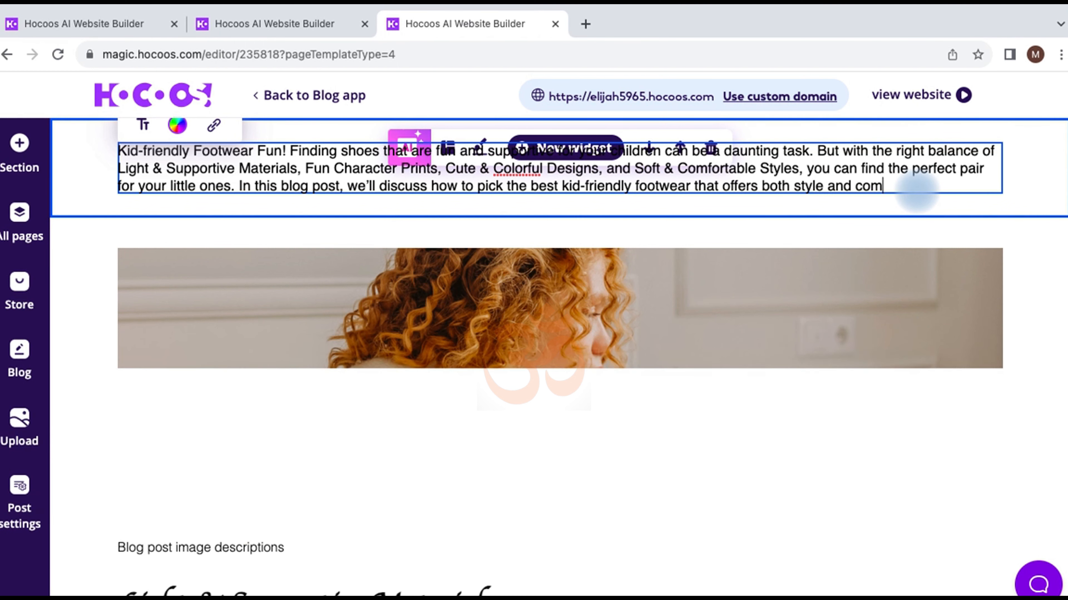
text(fory)
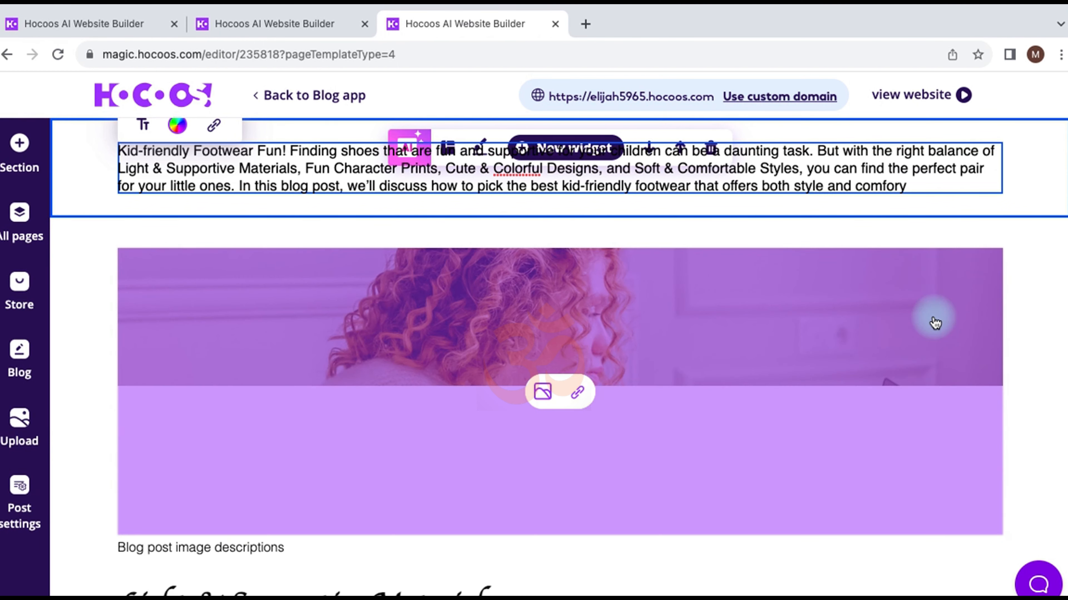
scroll(904, 445, up, 5)
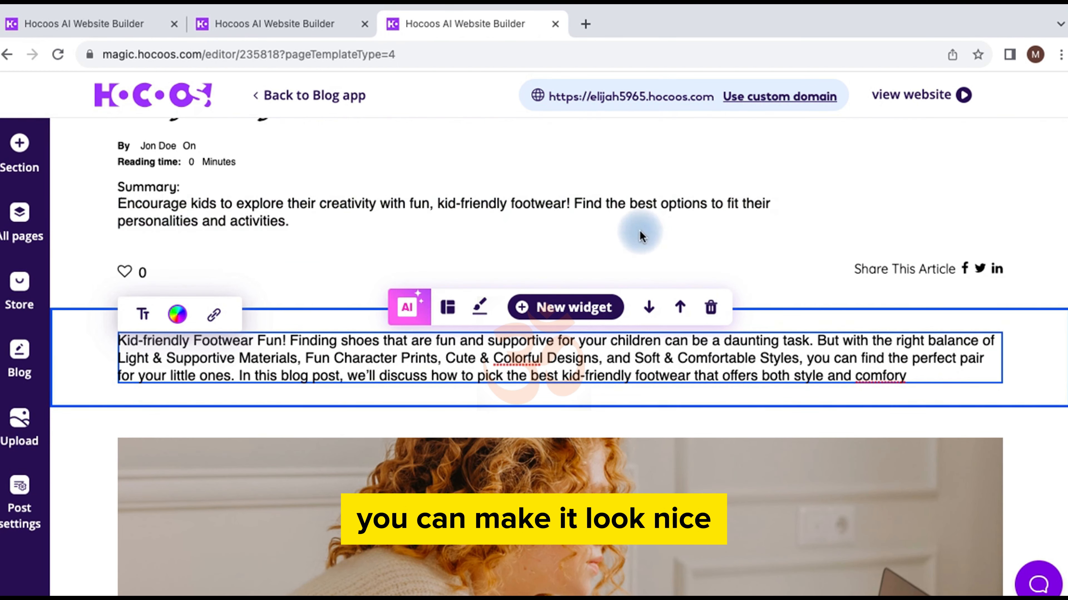
scroll(510, 254, up, 2)
click(371, 296)
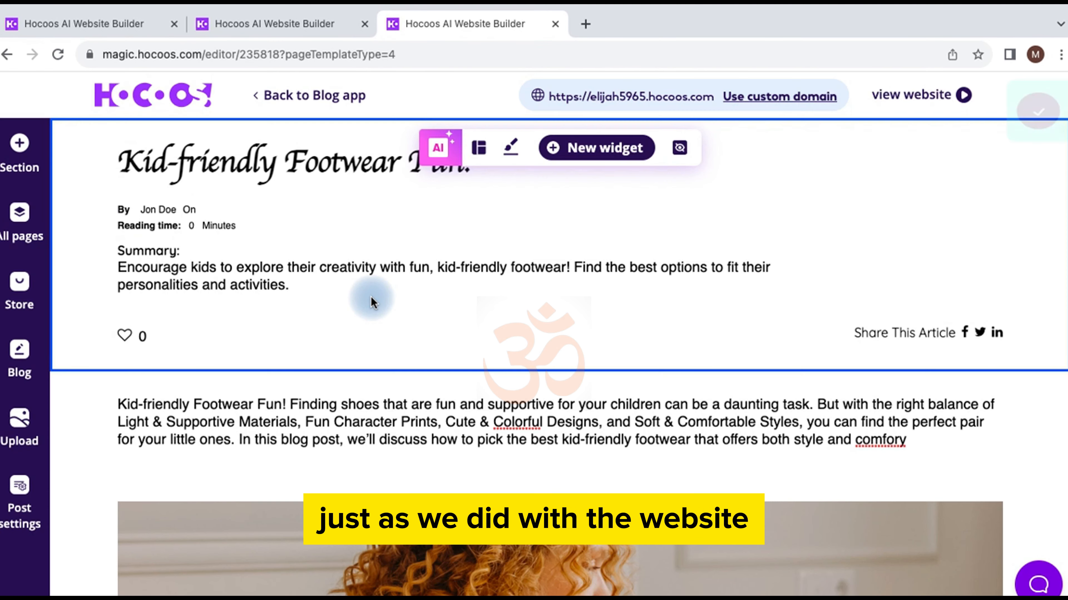
Step: Return to the site's home page from the site navigation
click(123, 336)
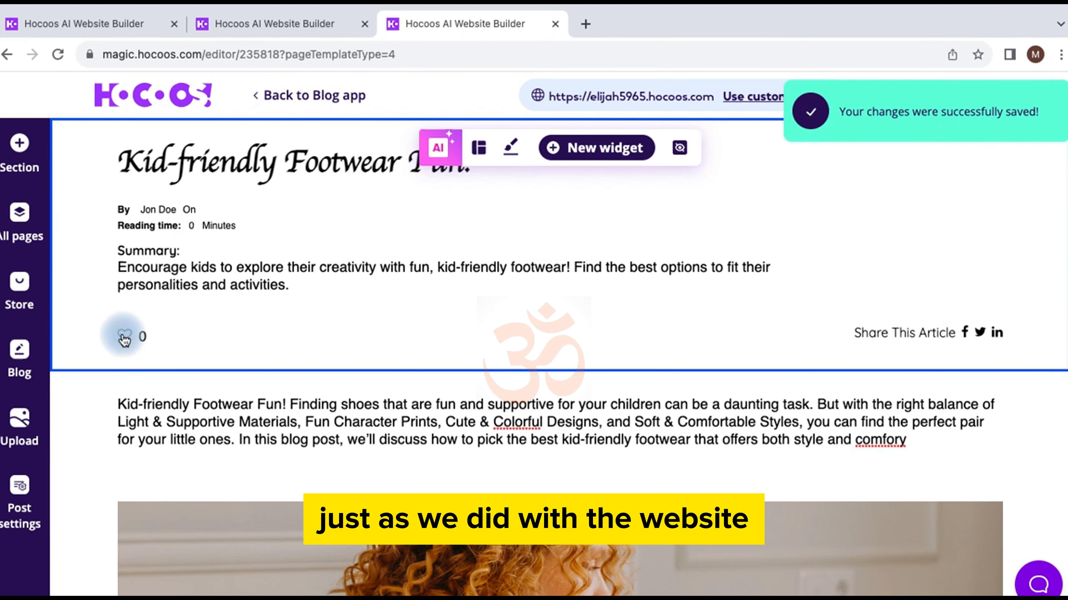
scroll(257, 334, up, 5)
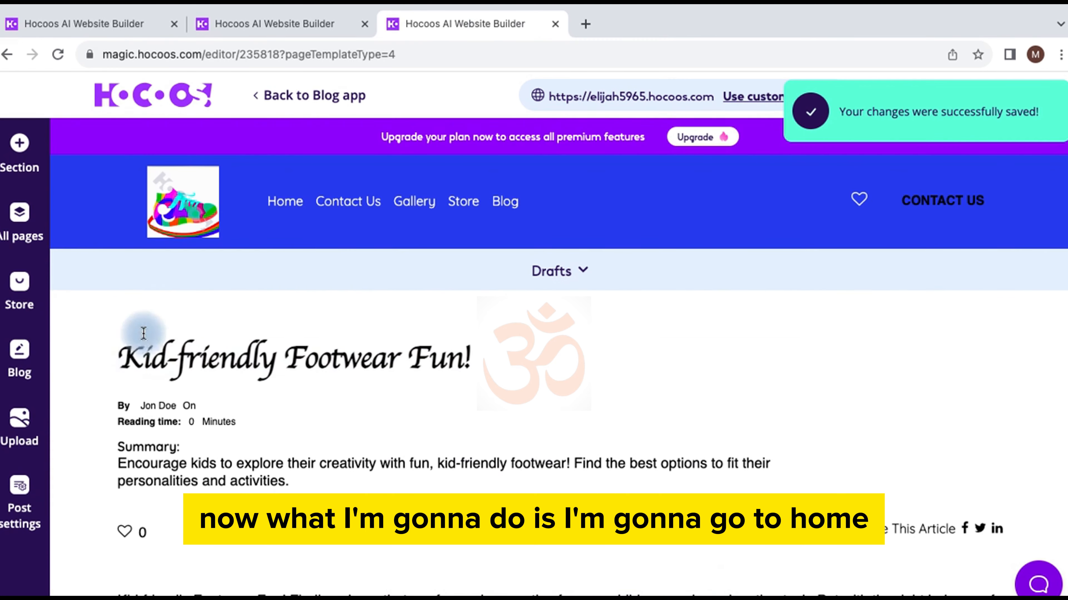
click(288, 202)
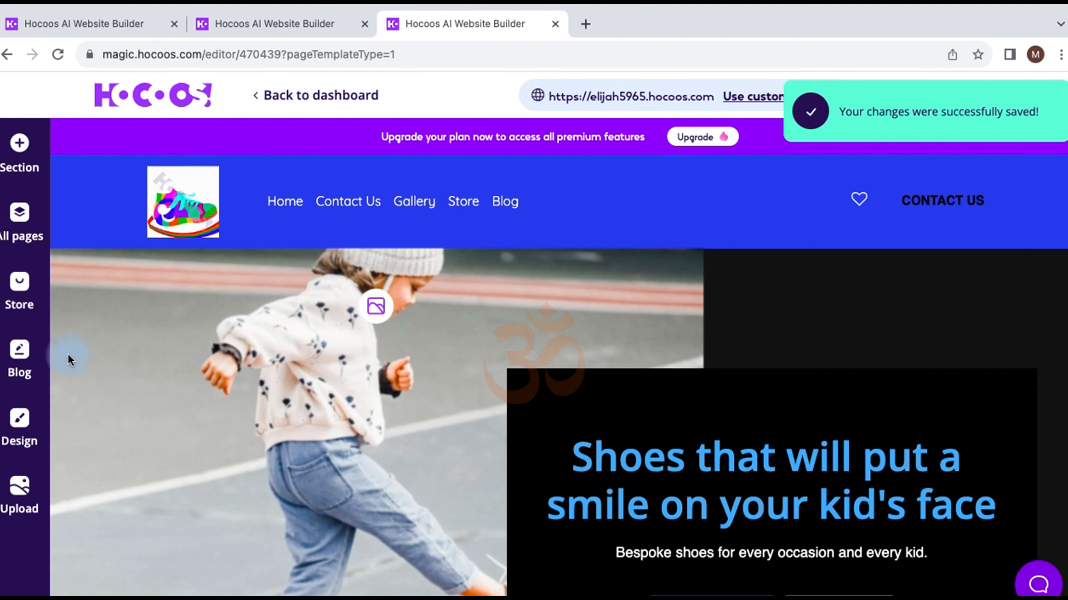
Step: Publish the Kid-friendly Footwear Fun! post from the blog posts list
click(19, 352)
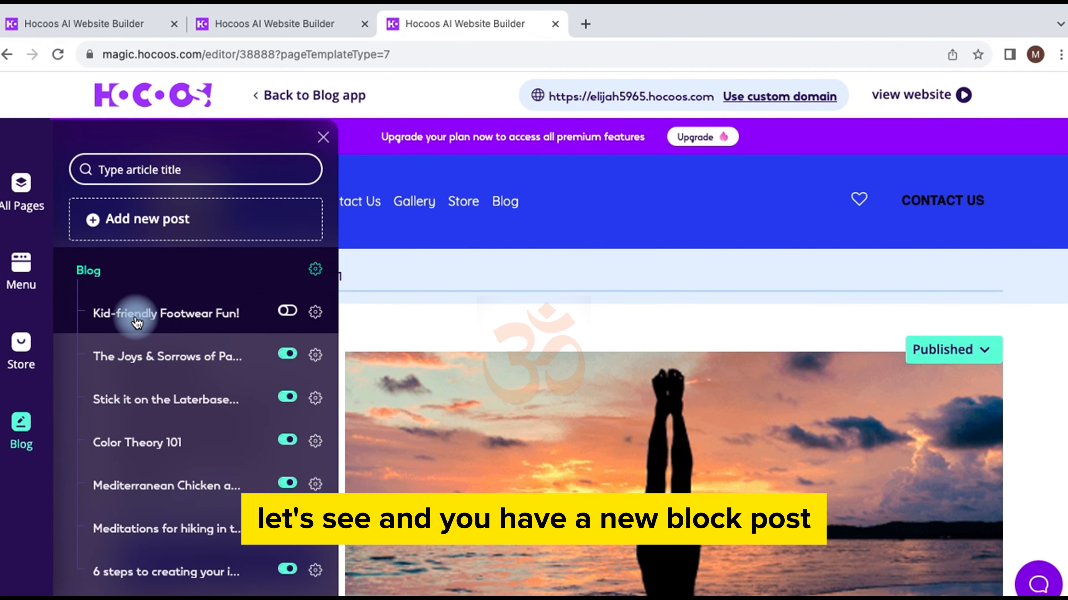
click(293, 313)
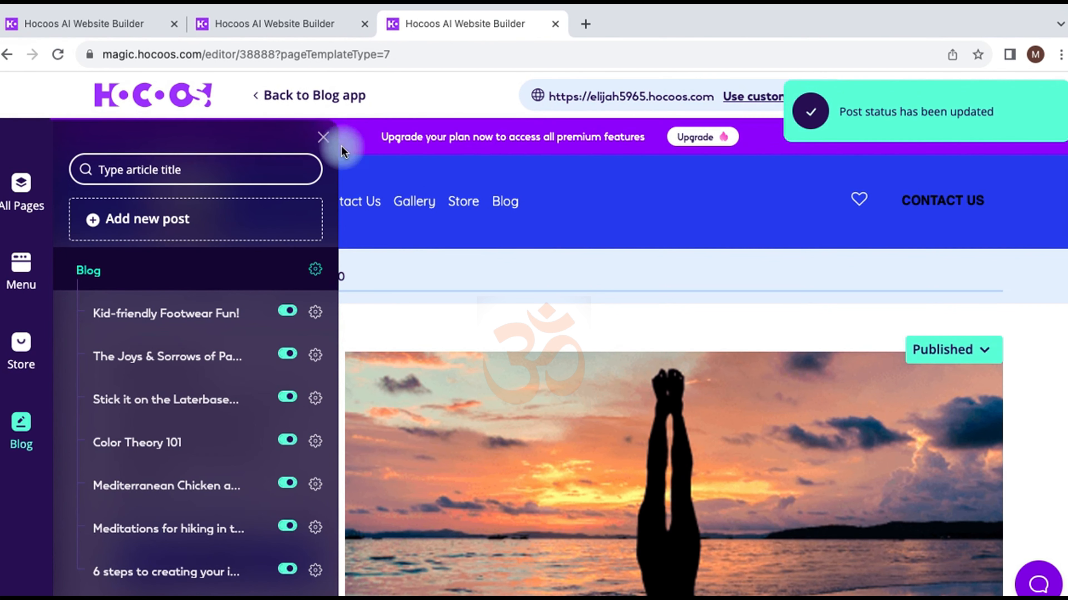
click(324, 138)
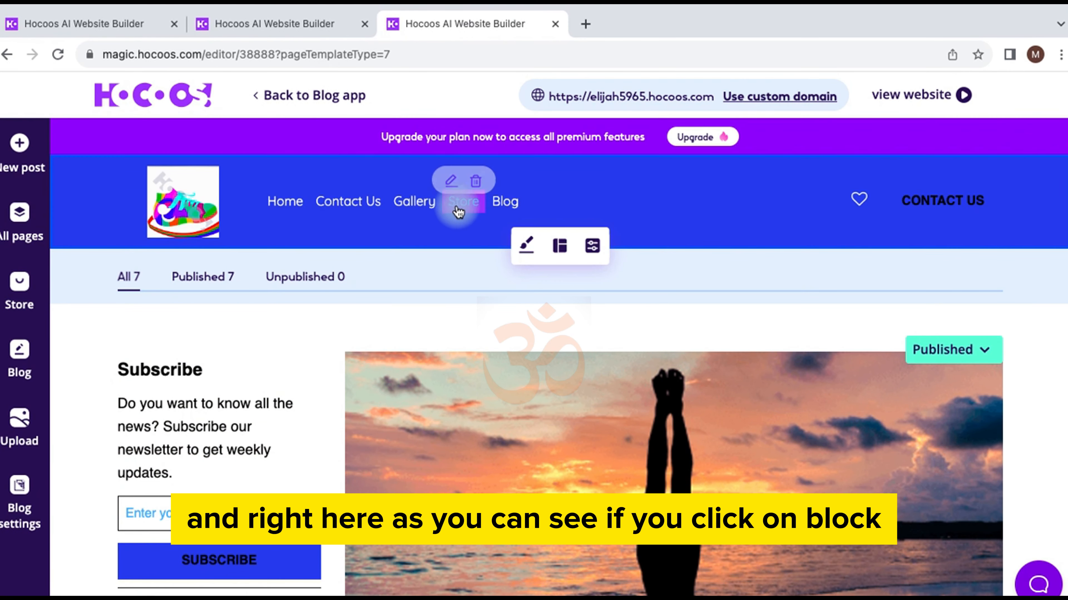
Step: Switch the editor back to the Home page via All Pages
click(499, 213)
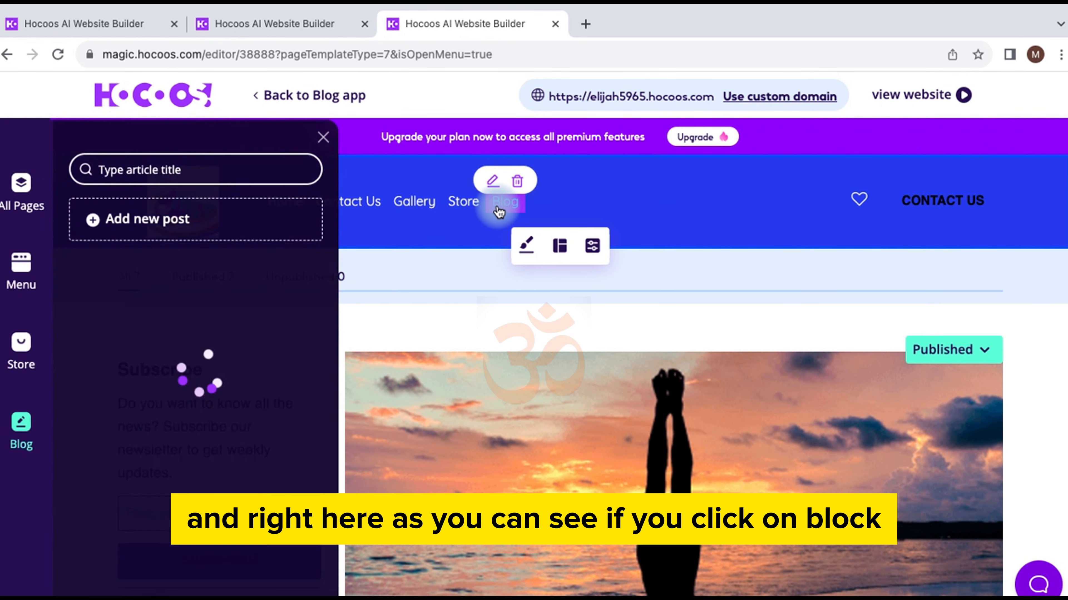
click(117, 268)
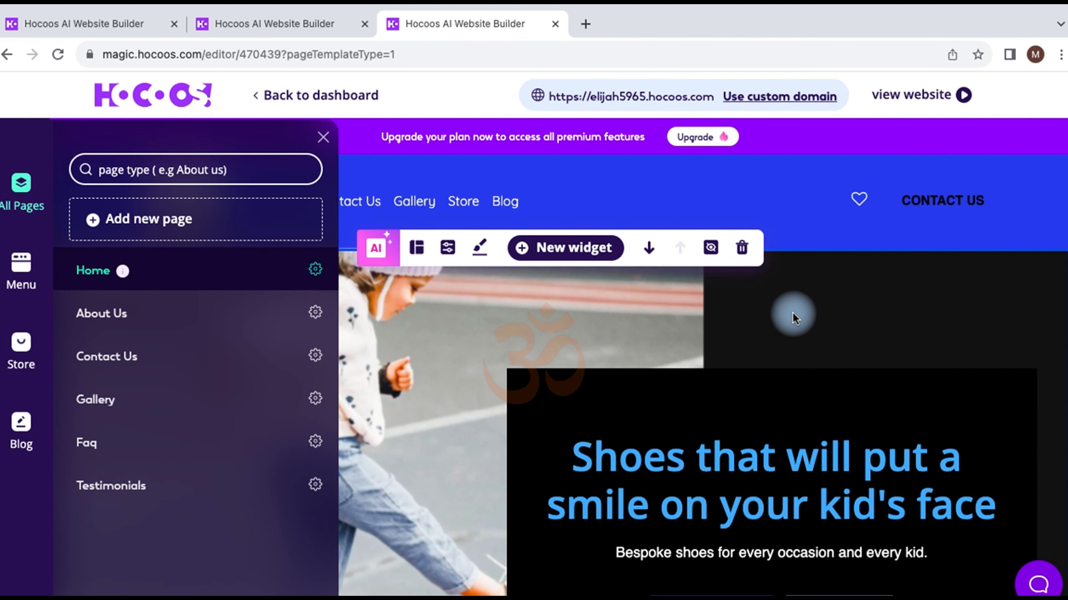
click(323, 136)
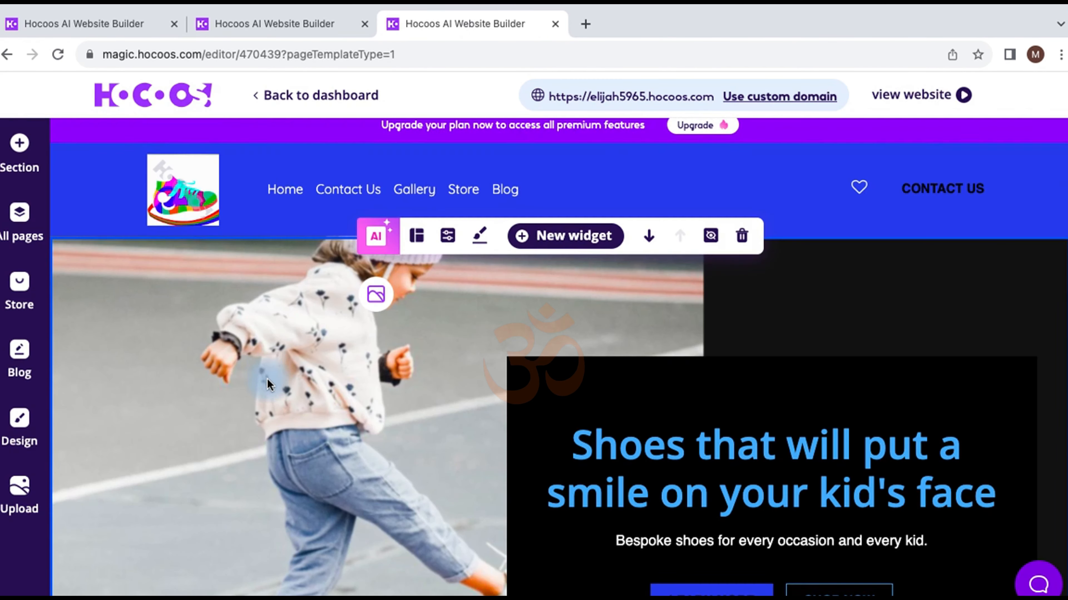
Step: Open the site's Blog page for editing and dismiss the Menu panel
scroll(267, 379, down, 15)
scroll(267, 379, up, 13)
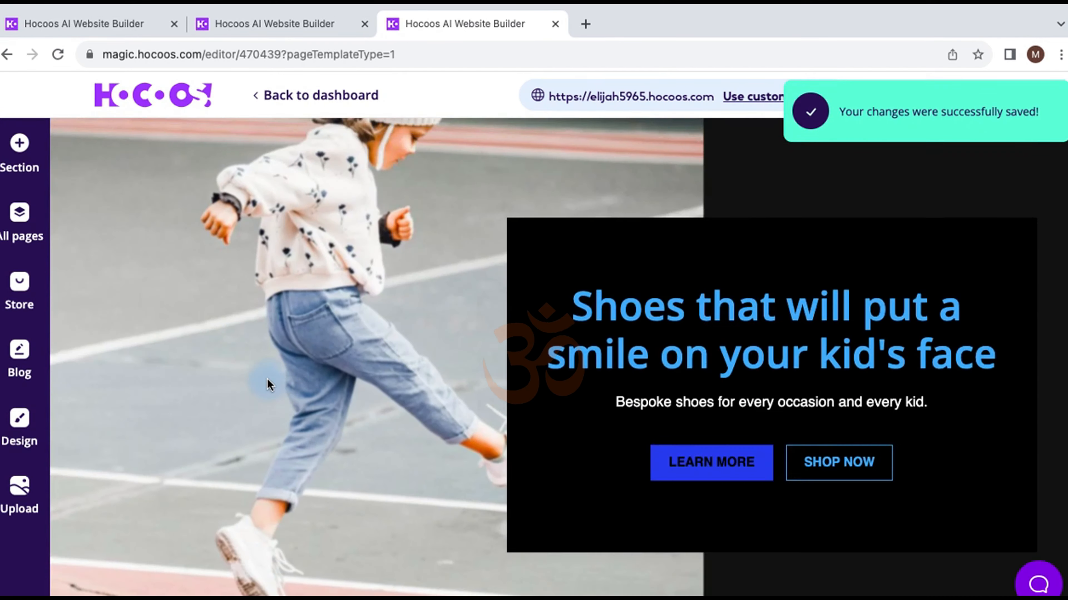
scroll(267, 379, up, 3)
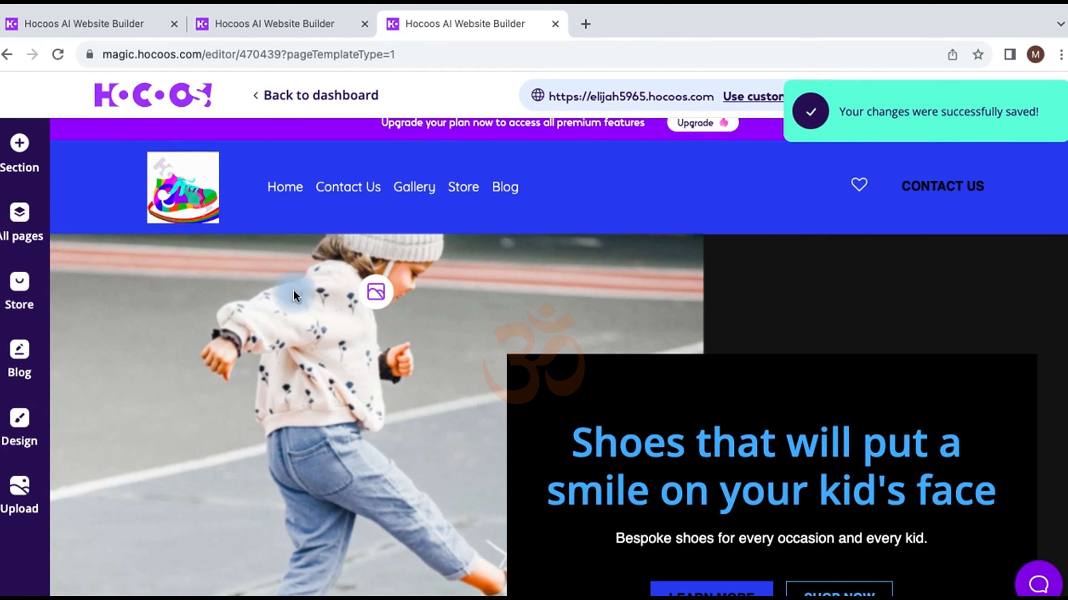
click(503, 197)
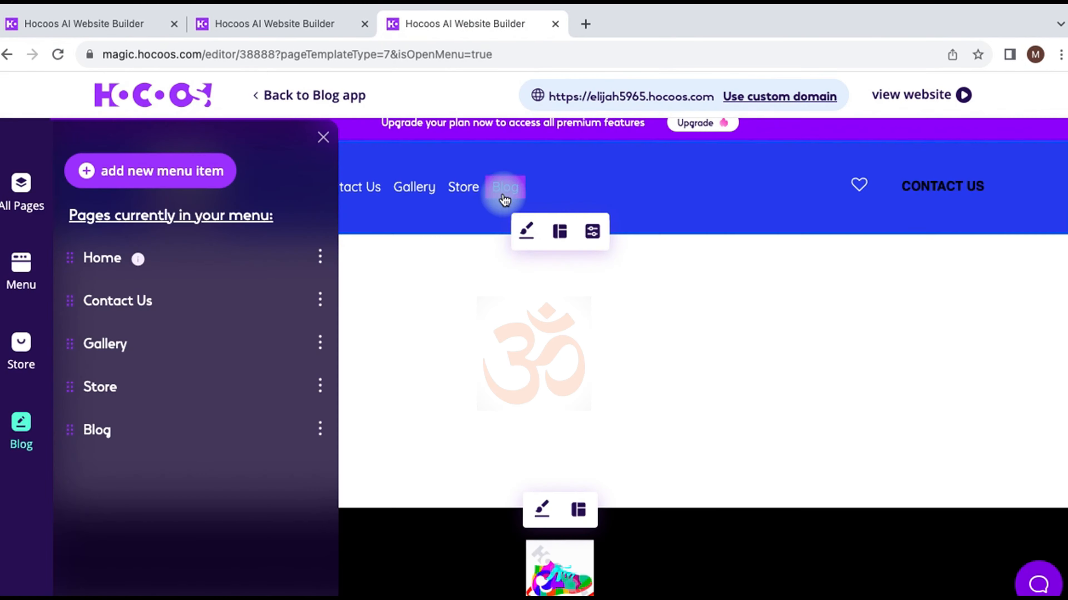
click(323, 138)
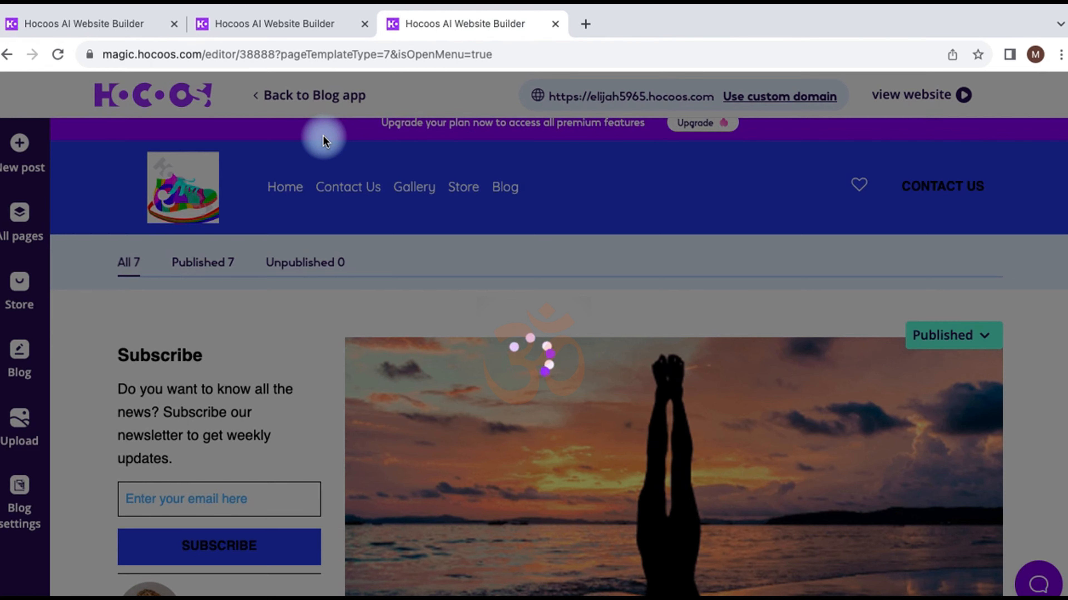
Step: Delete the newsletter description text from the Subscribe block
scroll(255, 392, down, 1)
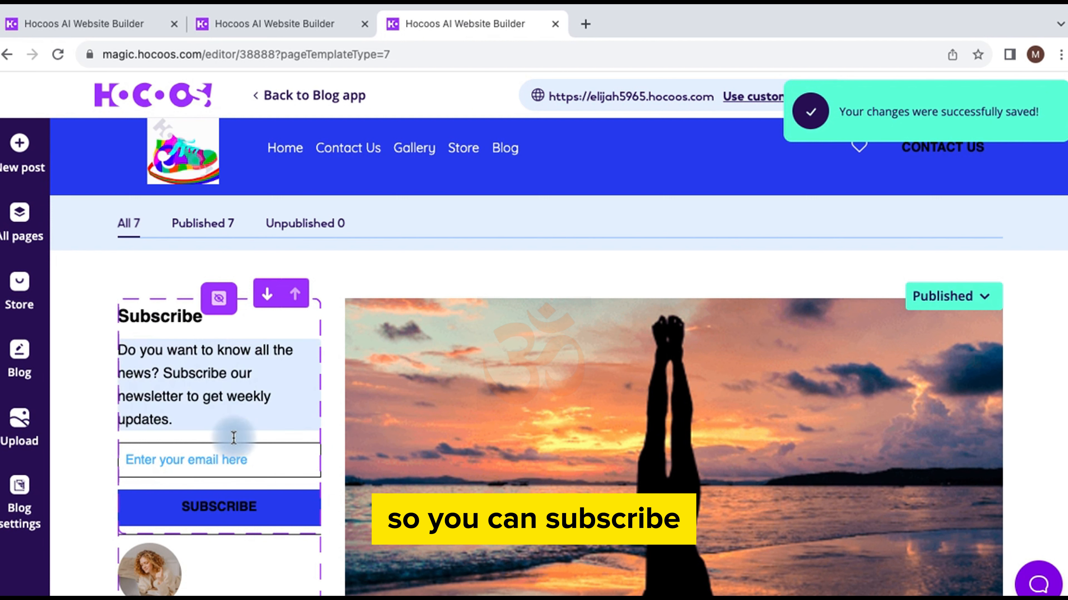
click(178, 422)
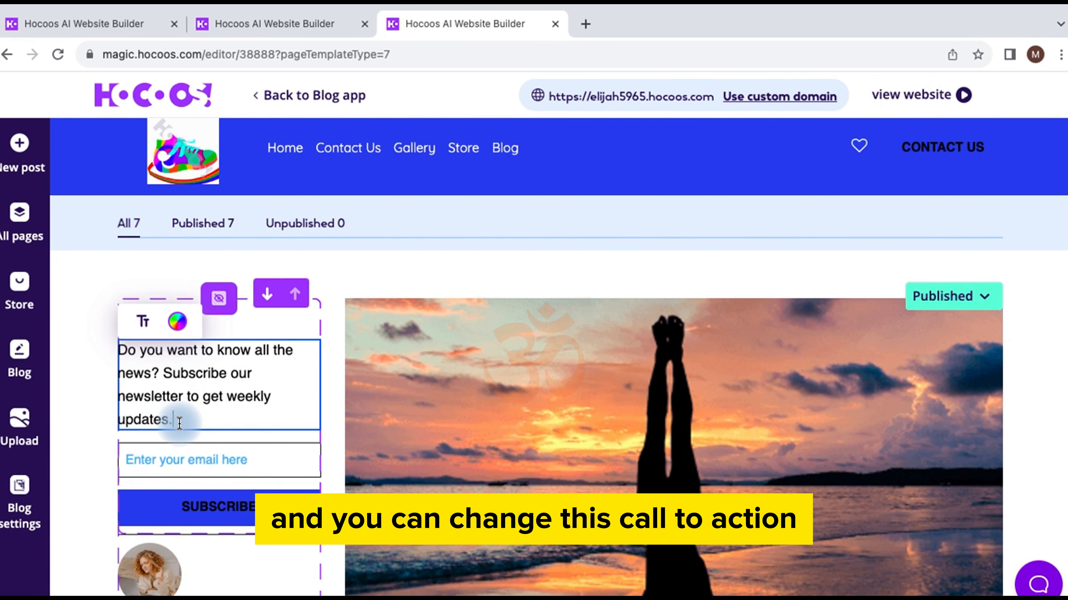
drag(174, 417, 114, 342)
key(BackSpace)
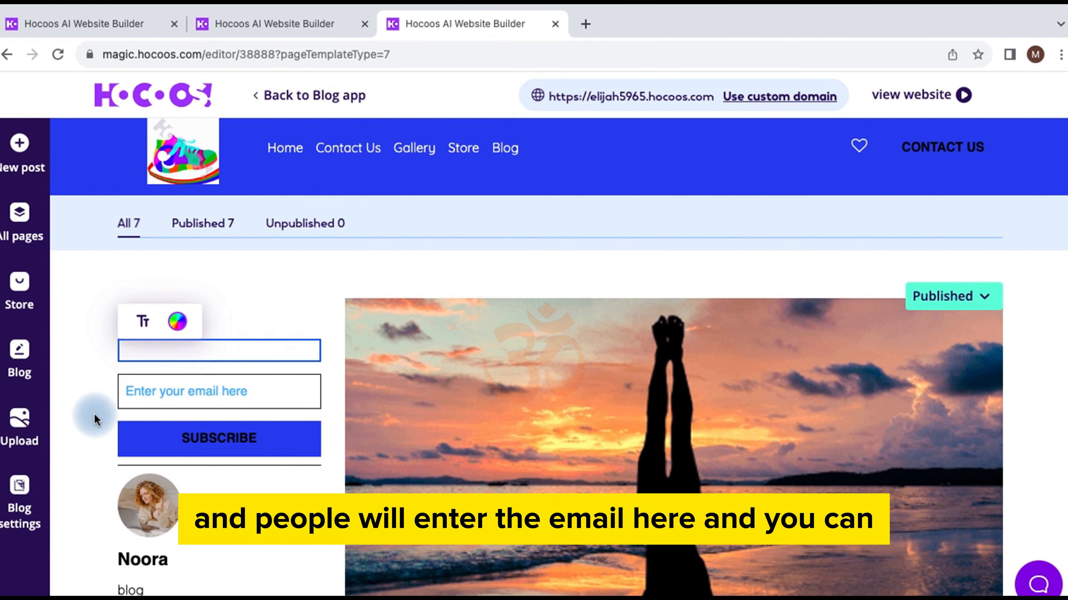
scroll(94, 414, down, 3)
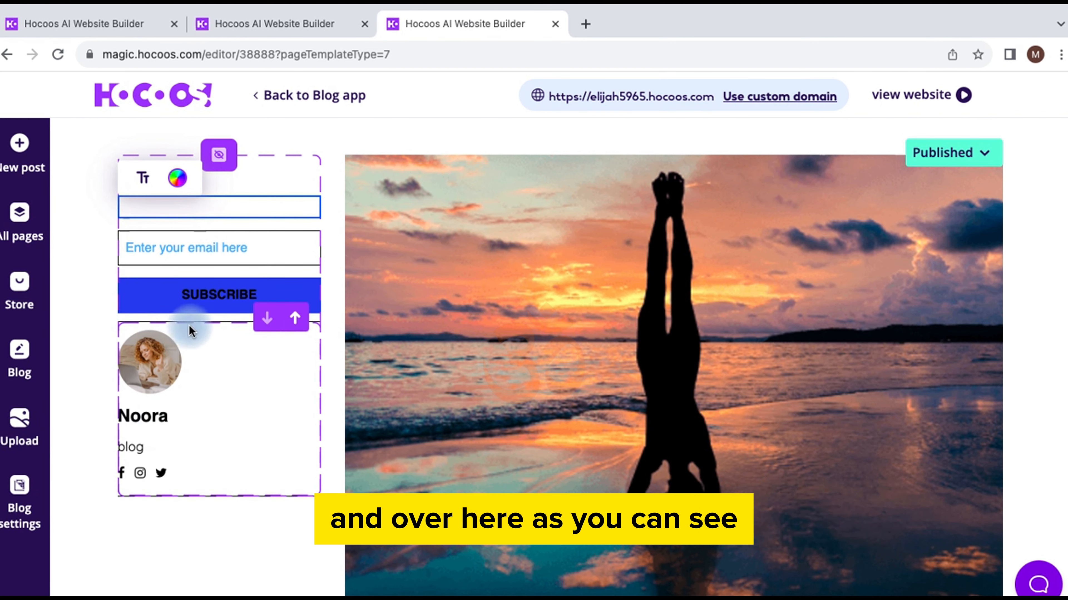
Step: Check the blog author's name in the author block, leaving it unchanged
click(157, 368)
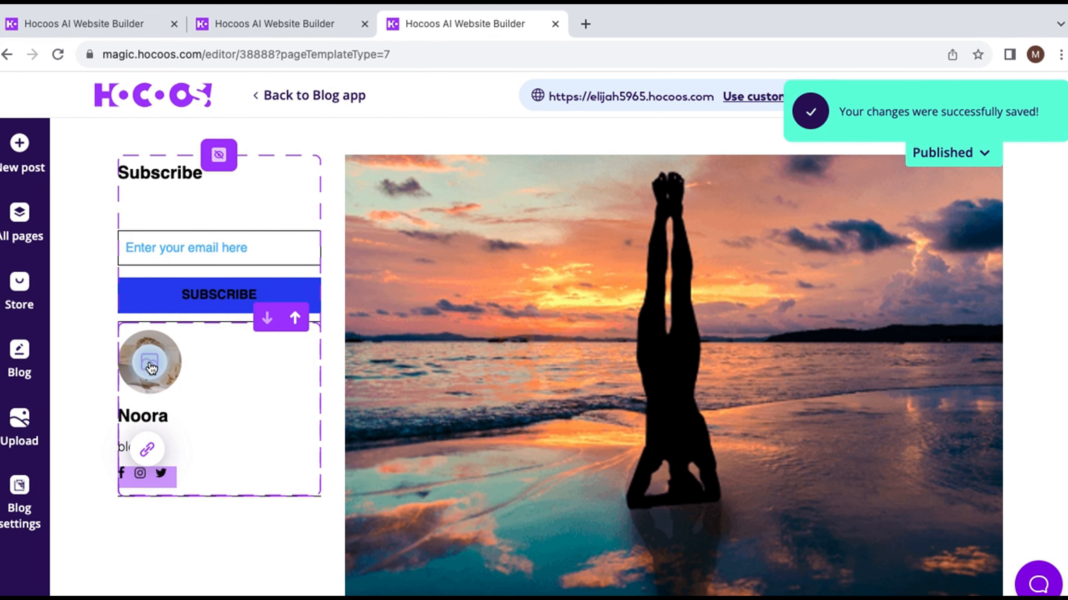
click(166, 415)
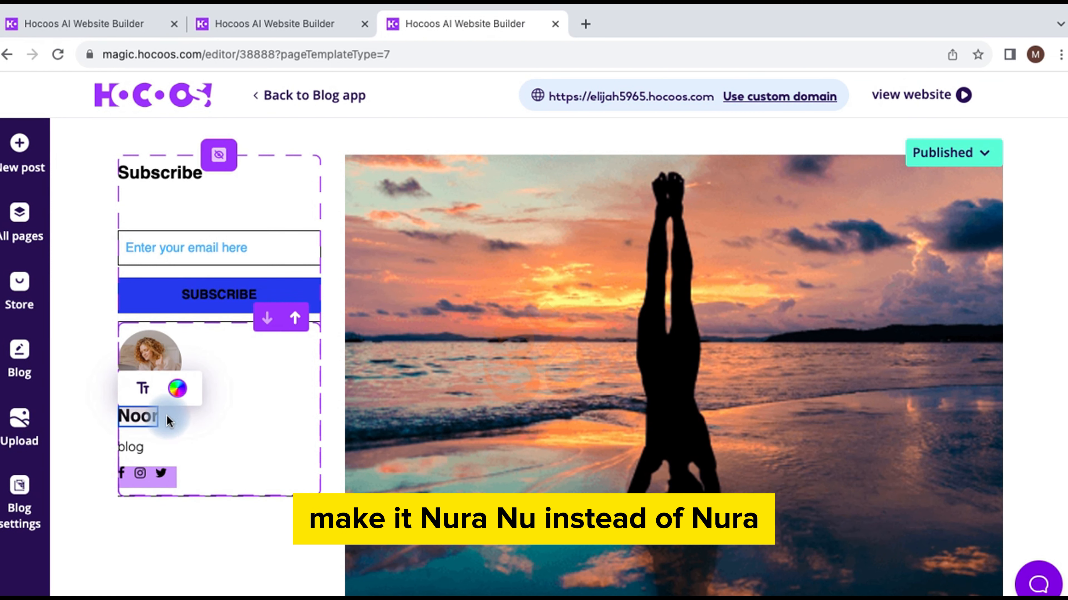
click(177, 418)
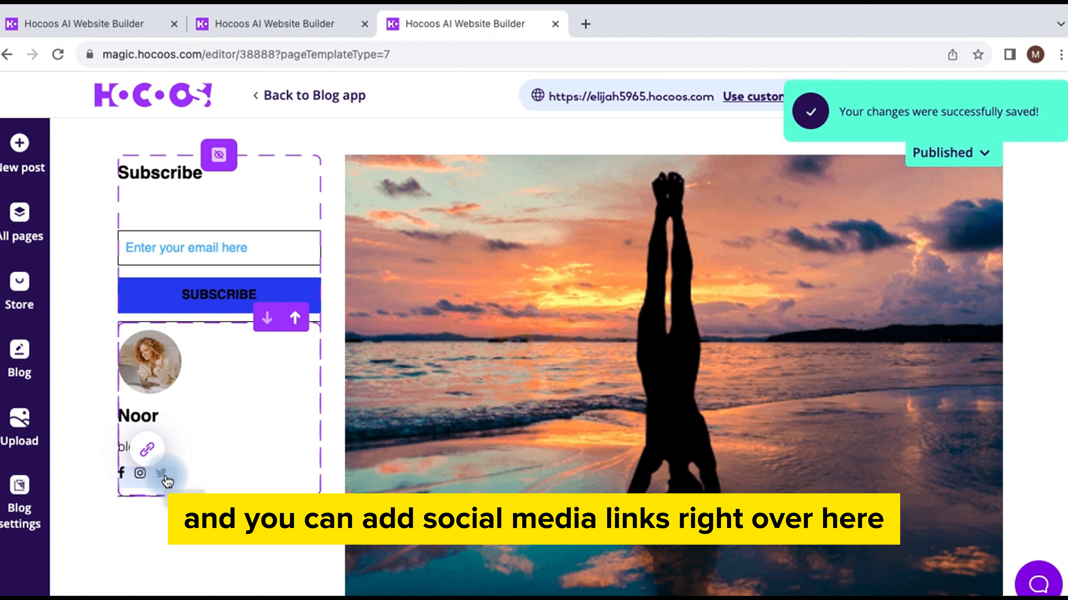
Step: Append 'oes' to the author's Twitter link URL and save the blog page
click(148, 450)
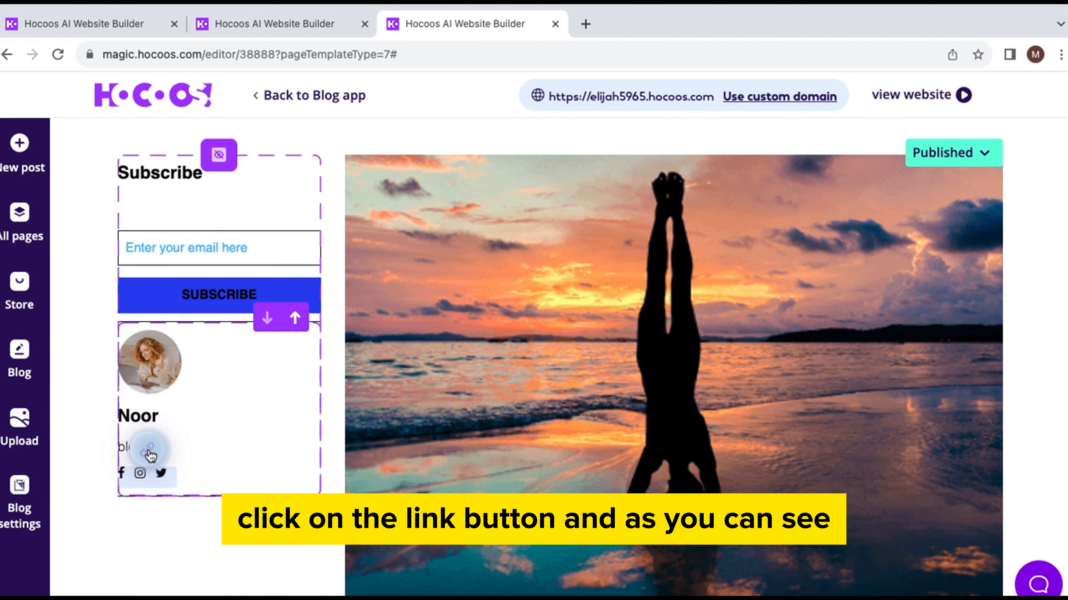
click(283, 362)
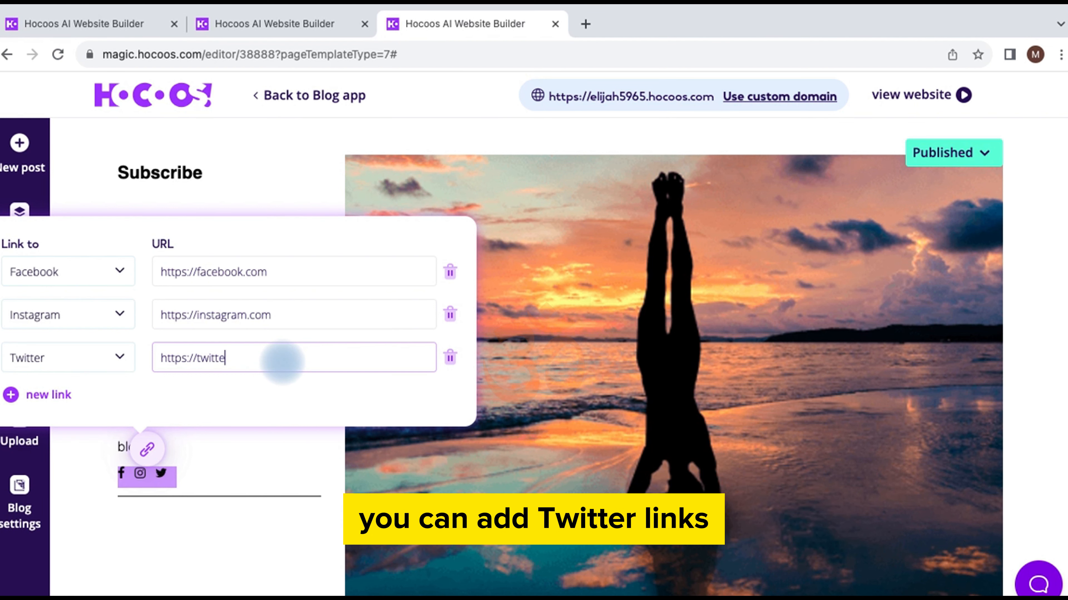
text(oesy)
click(169, 492)
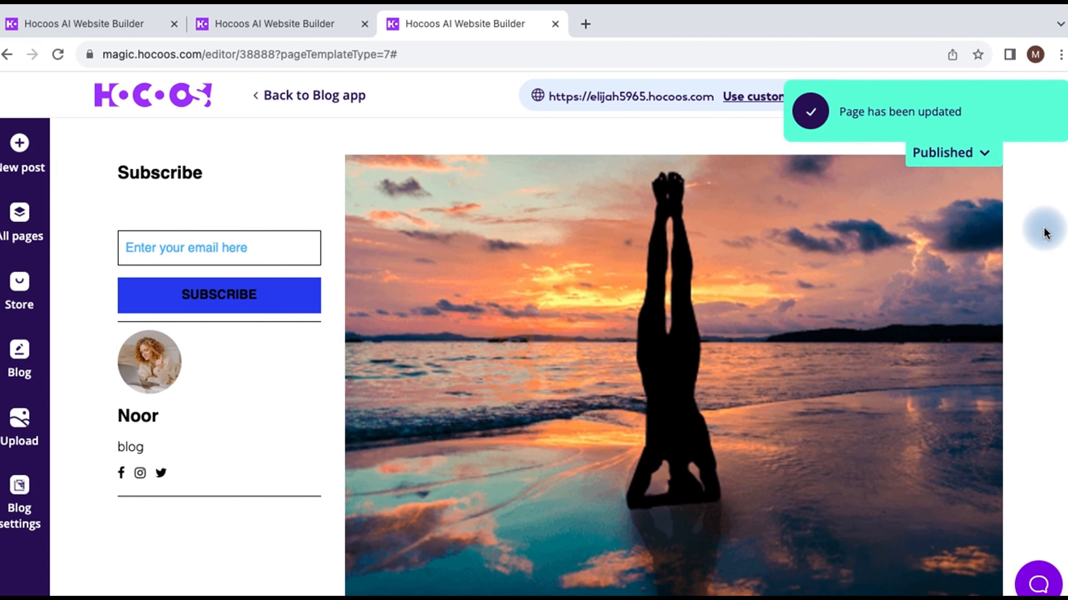
click(916, 99)
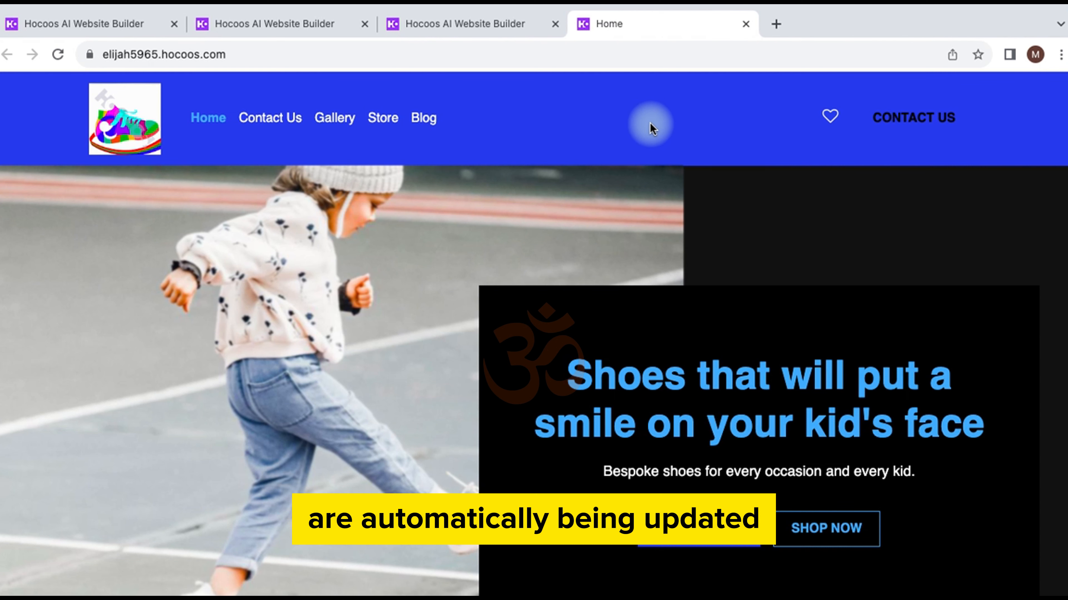
click(425, 122)
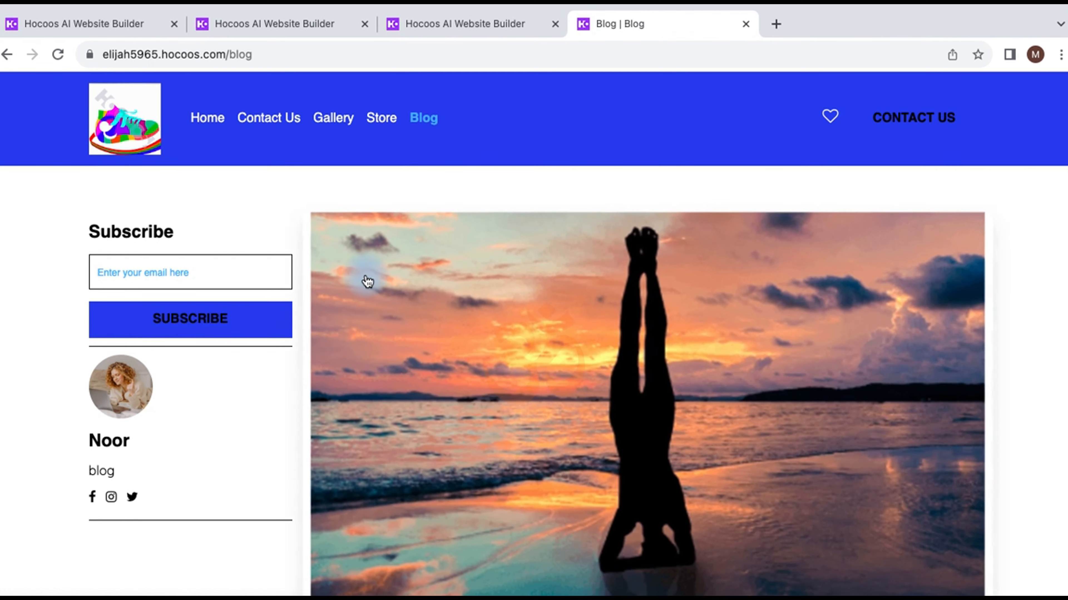
scroll(234, 424, down, 15)
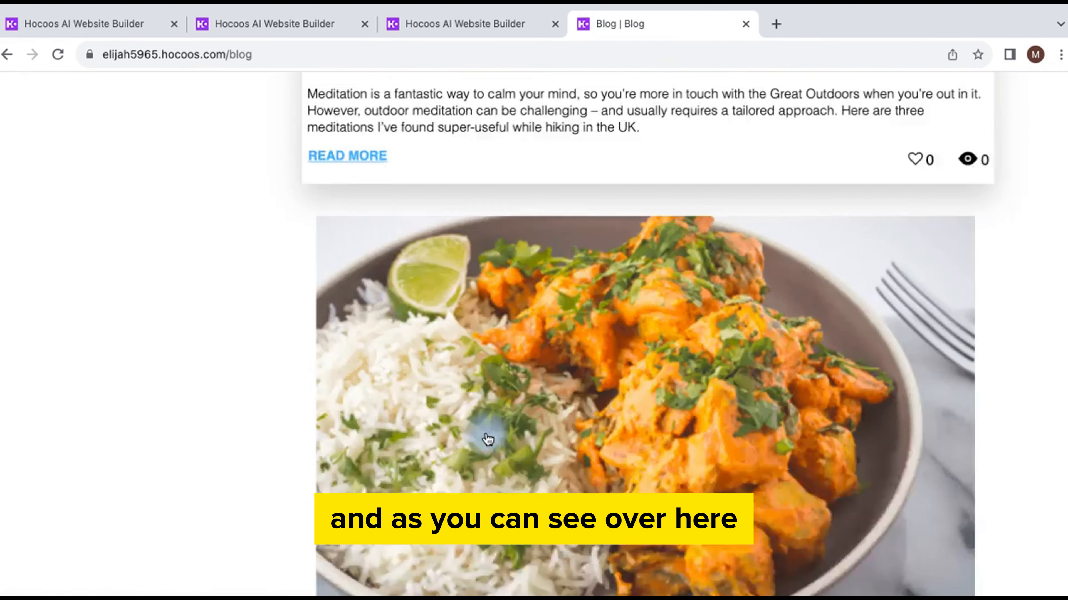
scroll(488, 437, down, 20)
scroll(487, 433, up, 1)
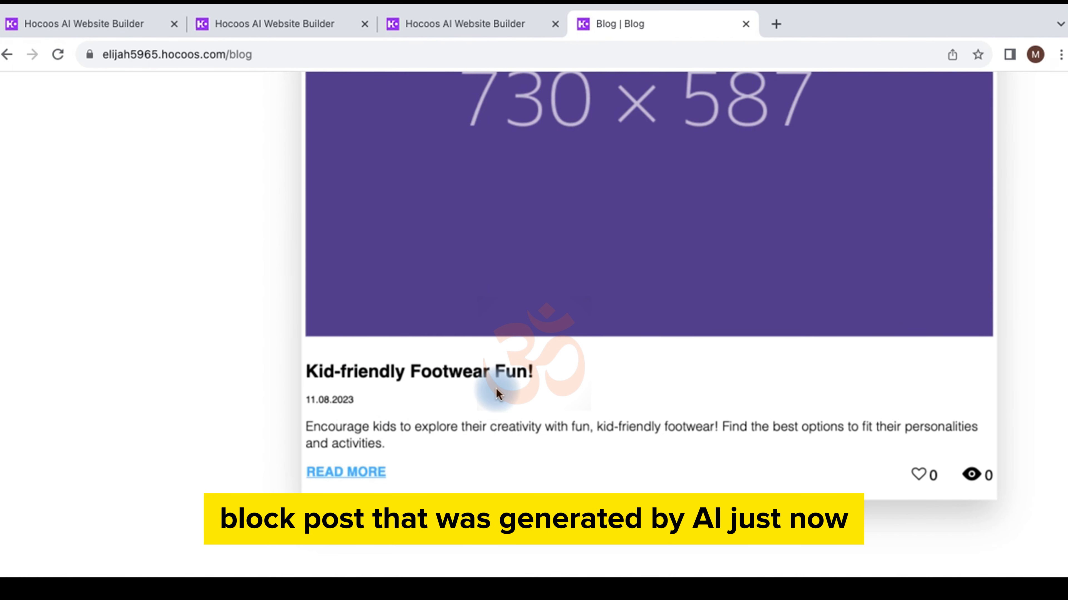
scroll(563, 422, down, 2)
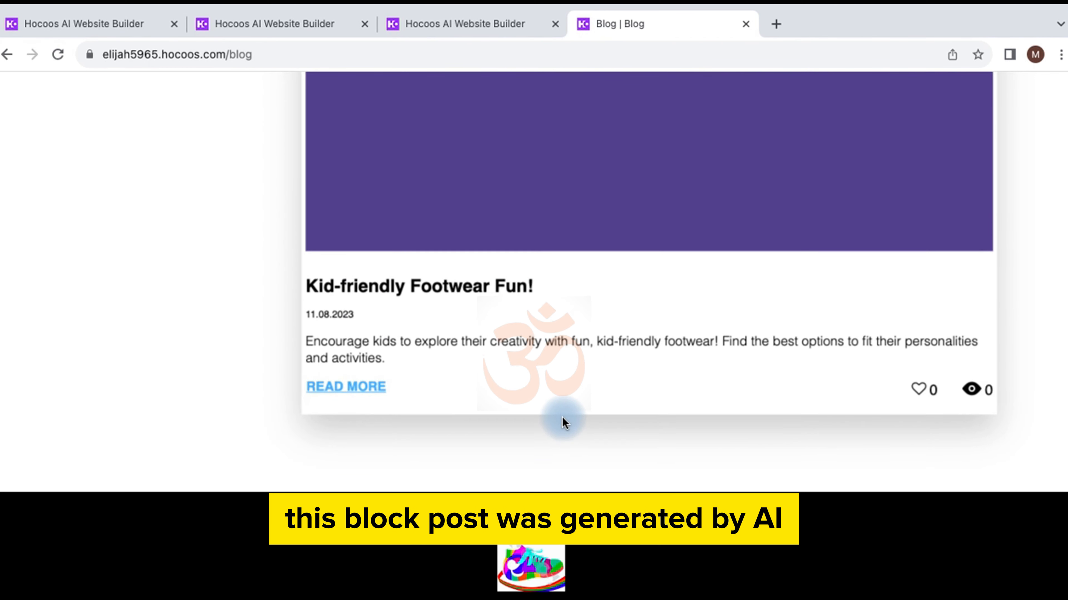
click(372, 389)
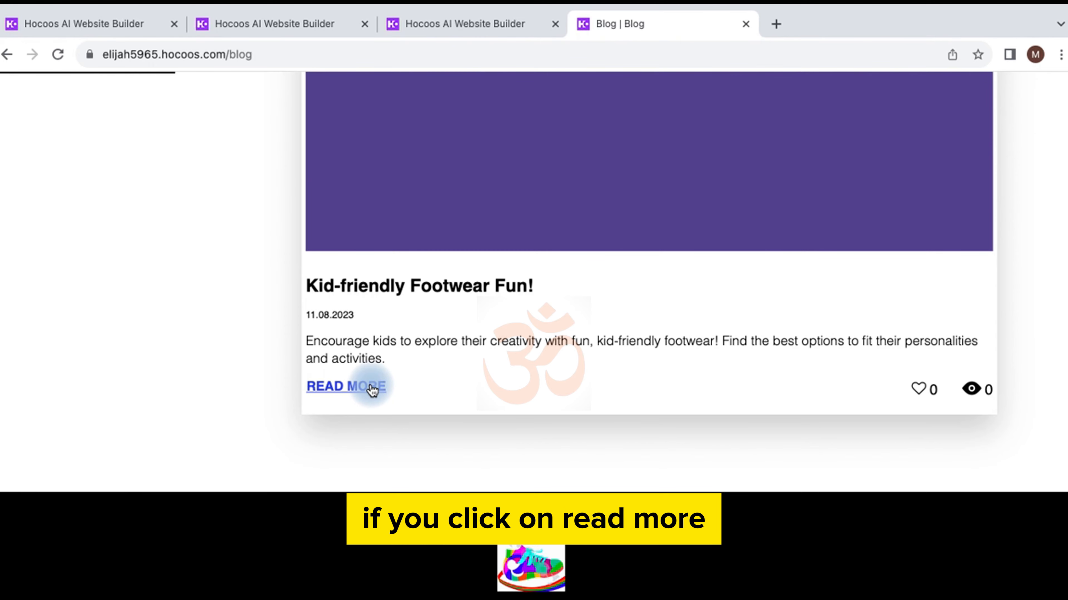
scroll(394, 345, down, 20)
scroll(394, 345, up, 20)
scroll(394, 344, up, 5)
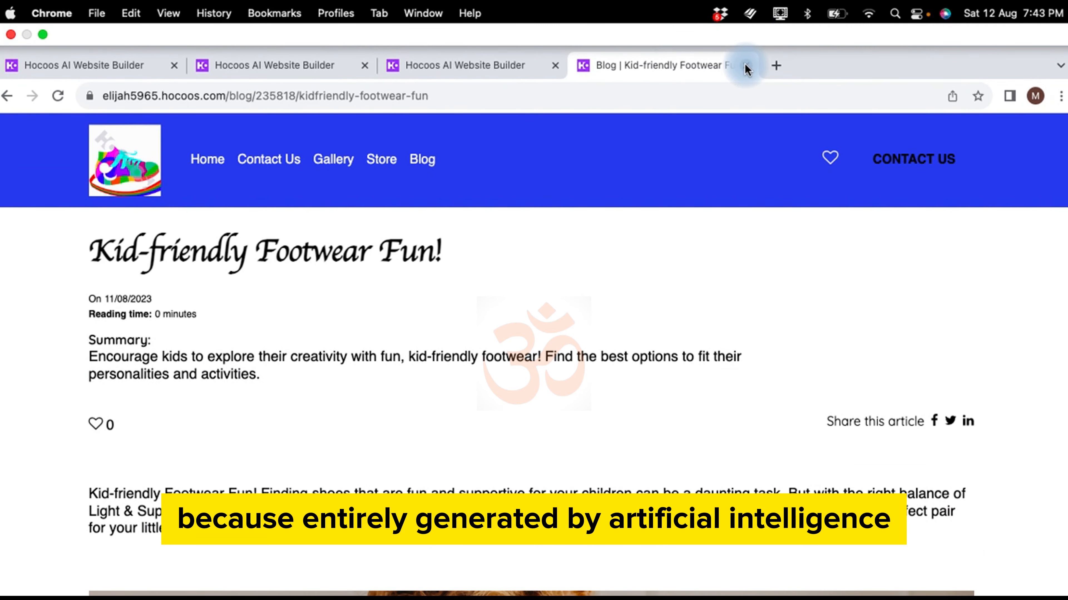
click(745, 66)
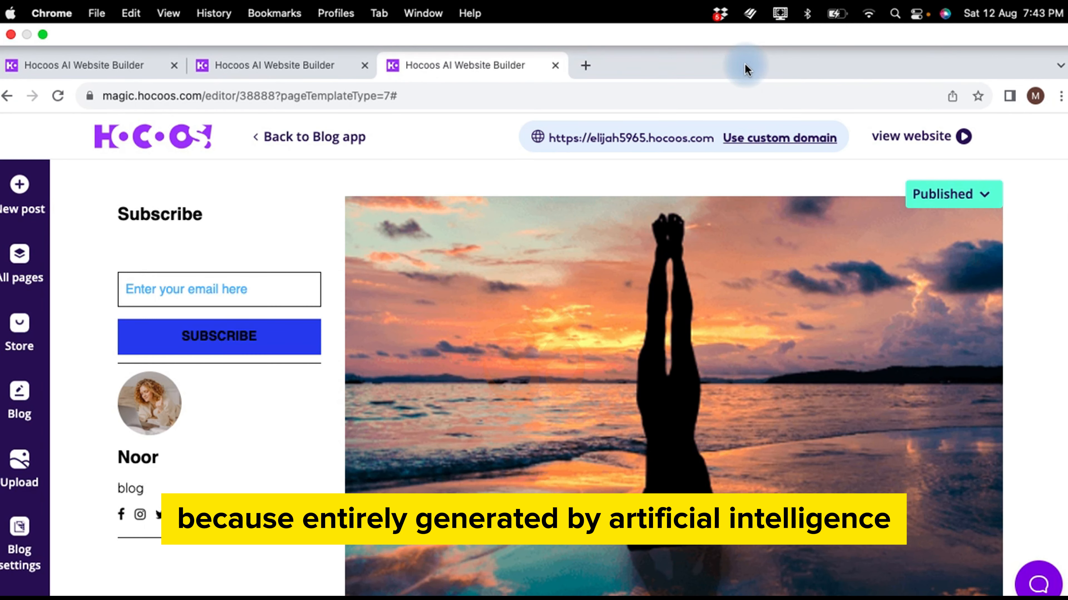
Step: Back on the dashboard, activate the Testimonials app
click(558, 66)
scroll(262, 353, down, 5)
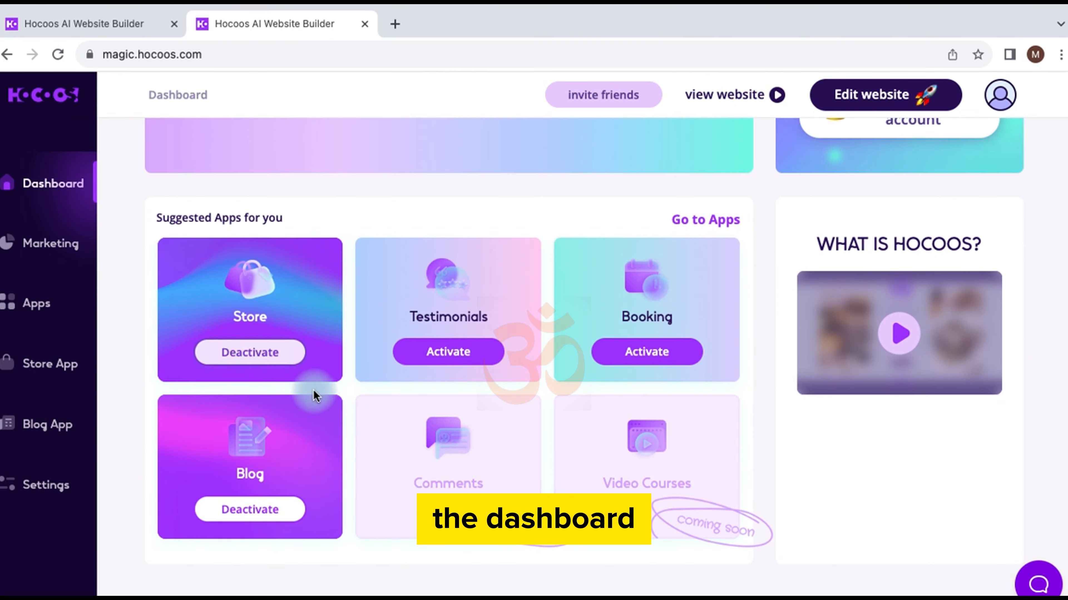
click(444, 363)
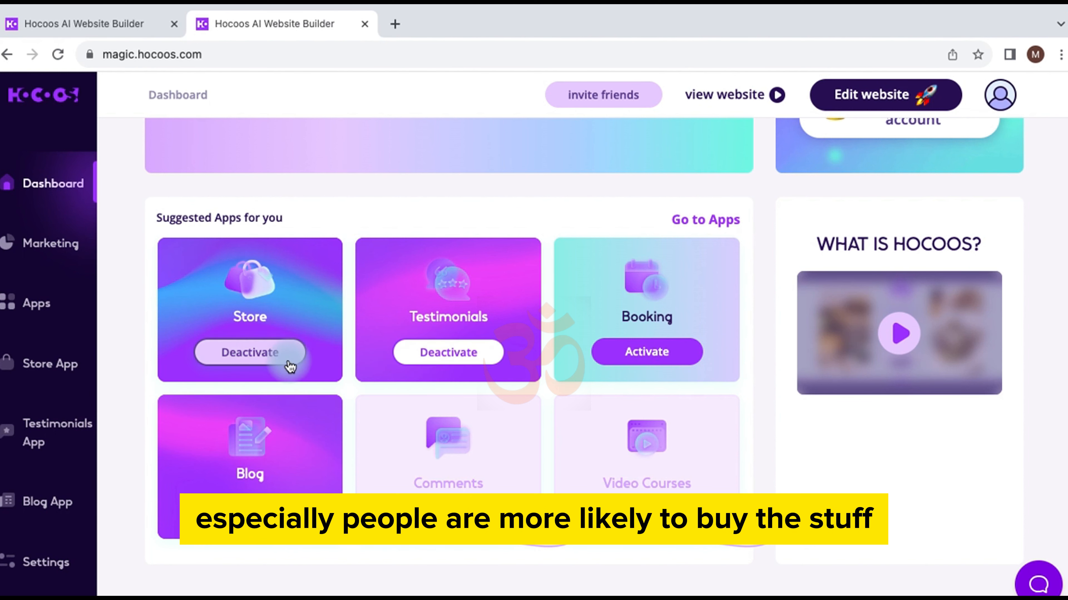
Step: Deactivate the Store app and view the live website without a Store page
click(243, 356)
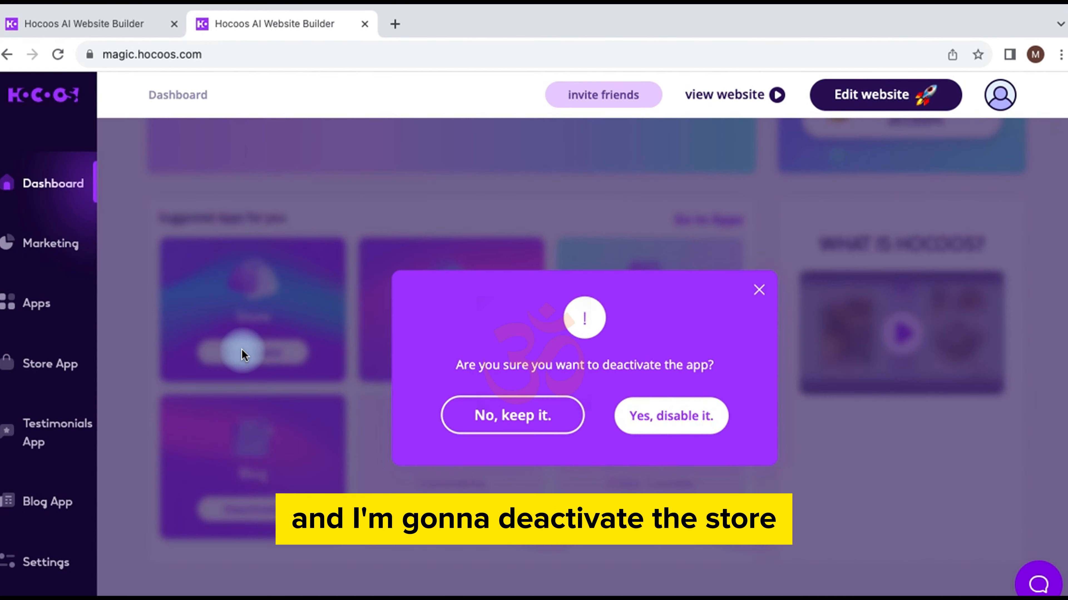
click(644, 416)
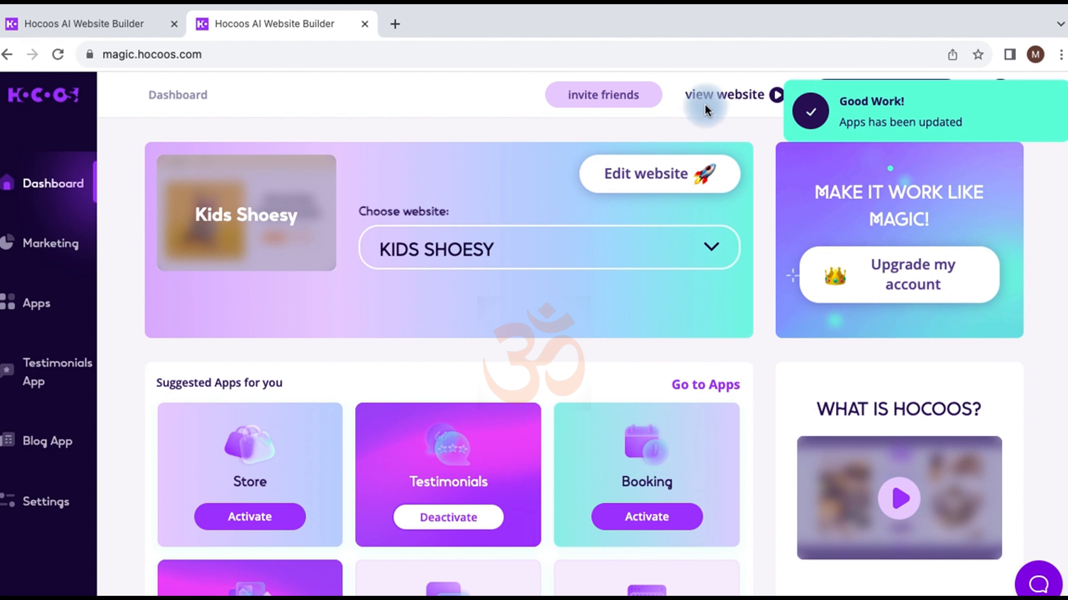
click(716, 104)
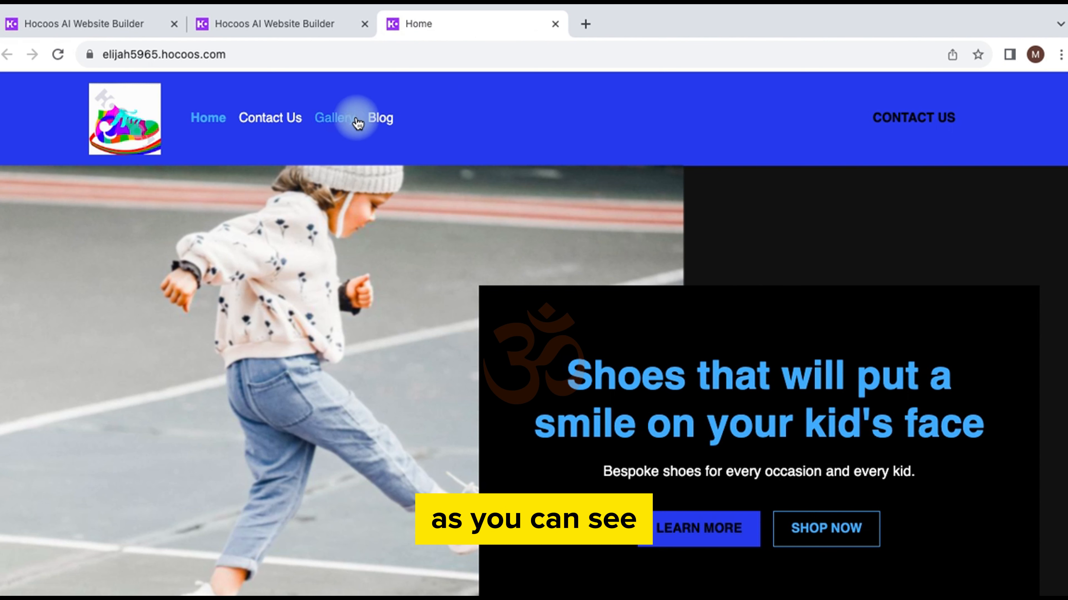
Step: Reactivate the Store app and confirm Store reappears in the live site's menu
click(300, 27)
click(269, 518)
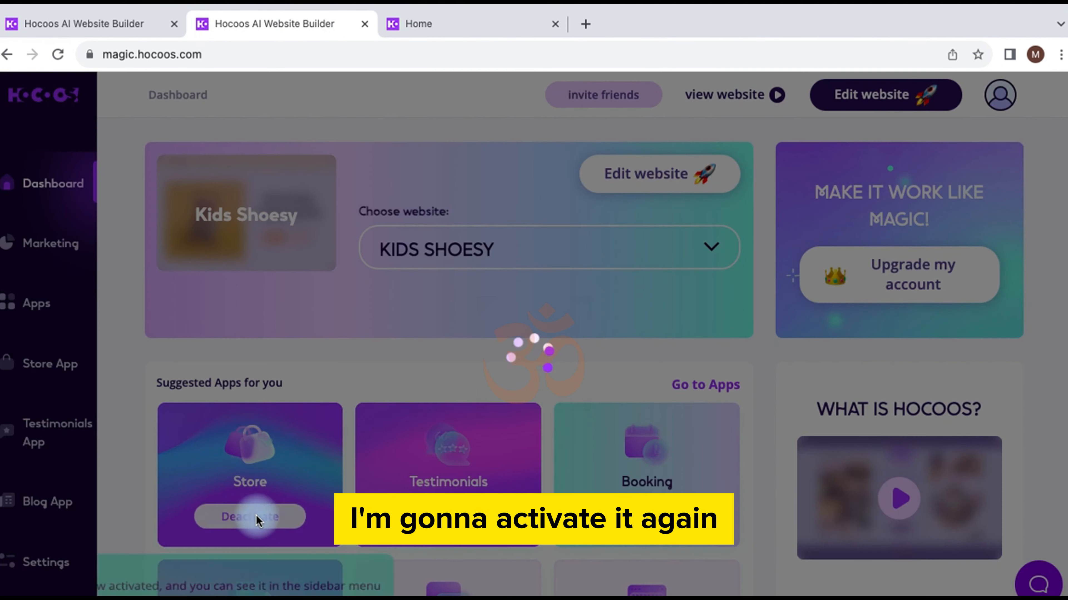
click(469, 19)
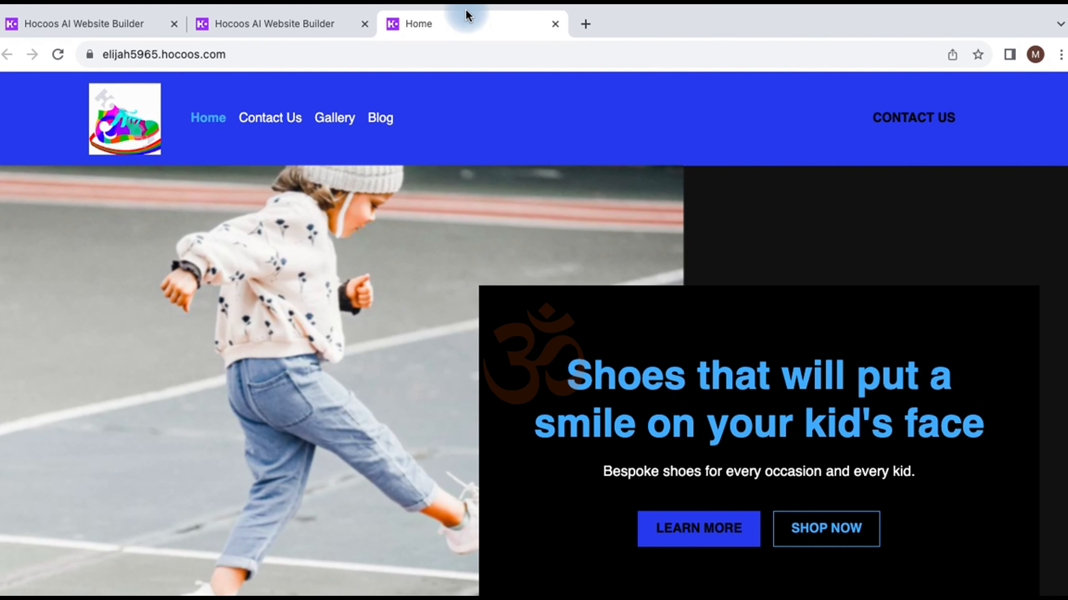
click(555, 24)
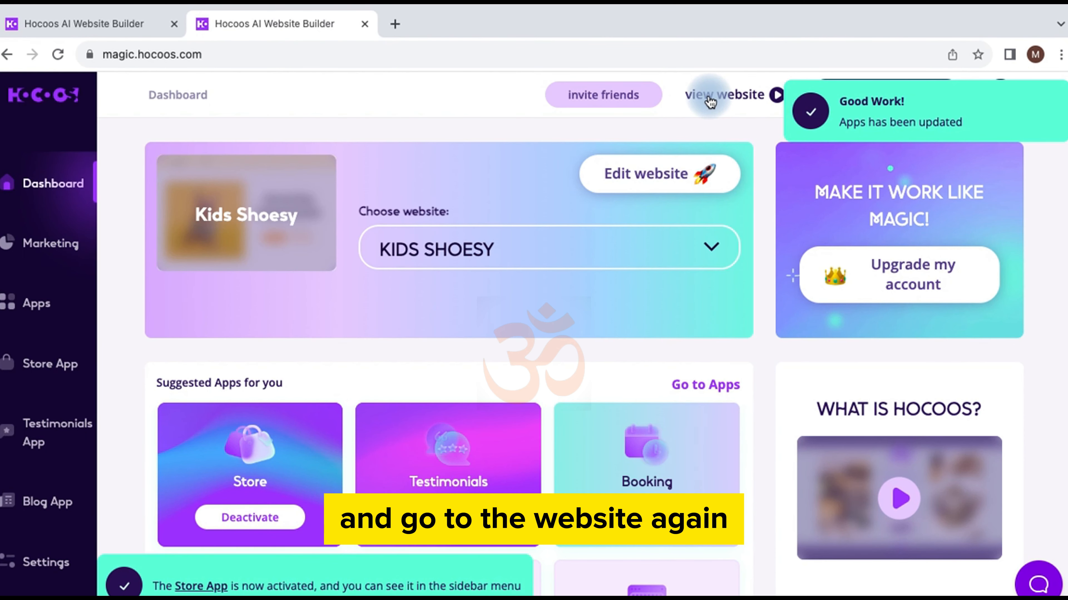
click(707, 96)
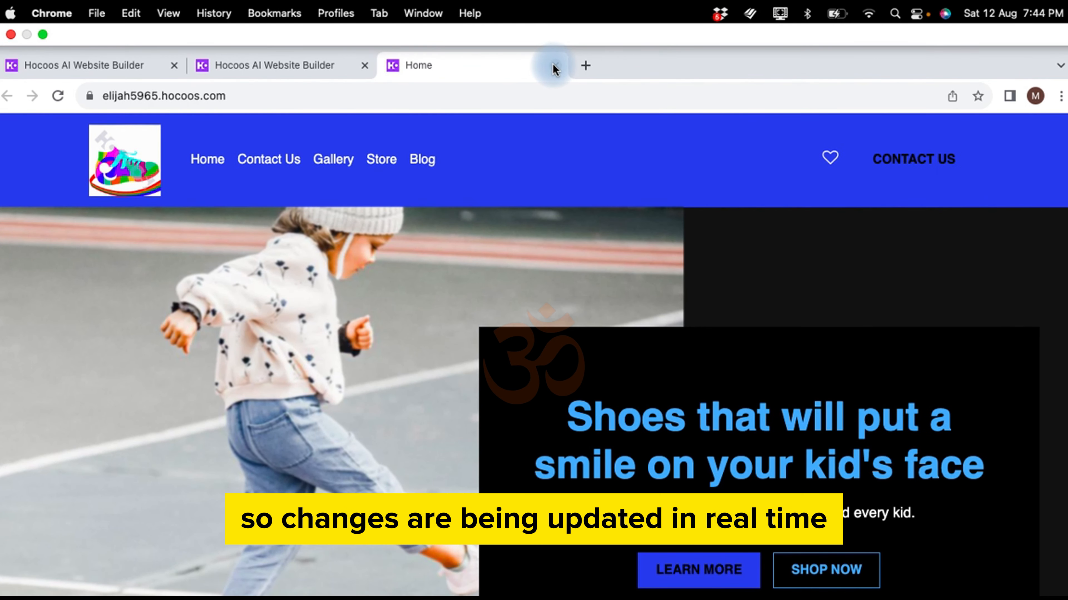
click(555, 66)
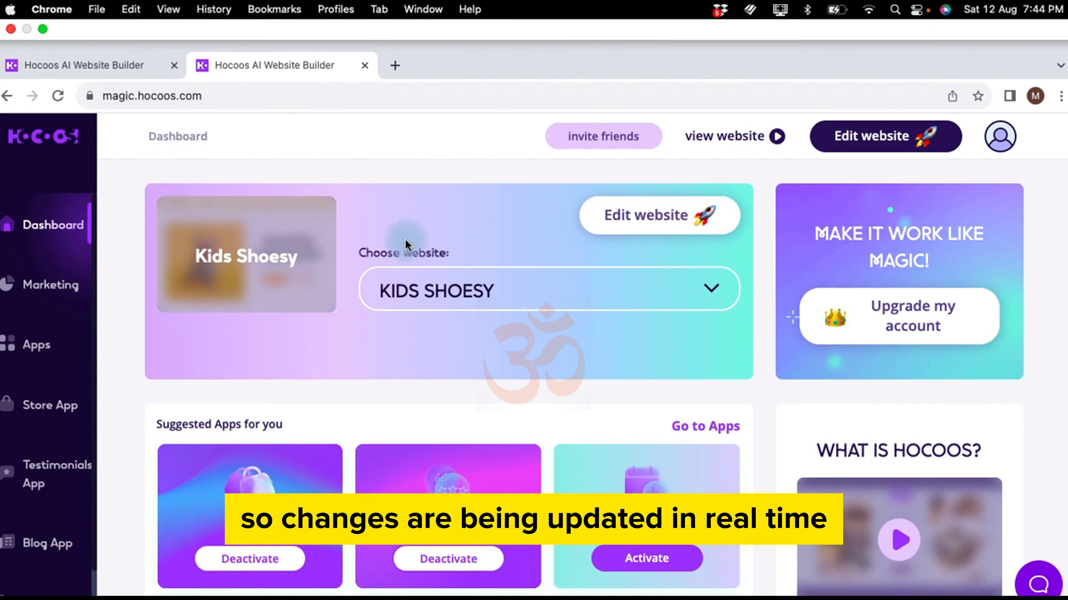
Step: Open the editor on the blog page, review the 7 published posts, and close the Menu panel
click(668, 177)
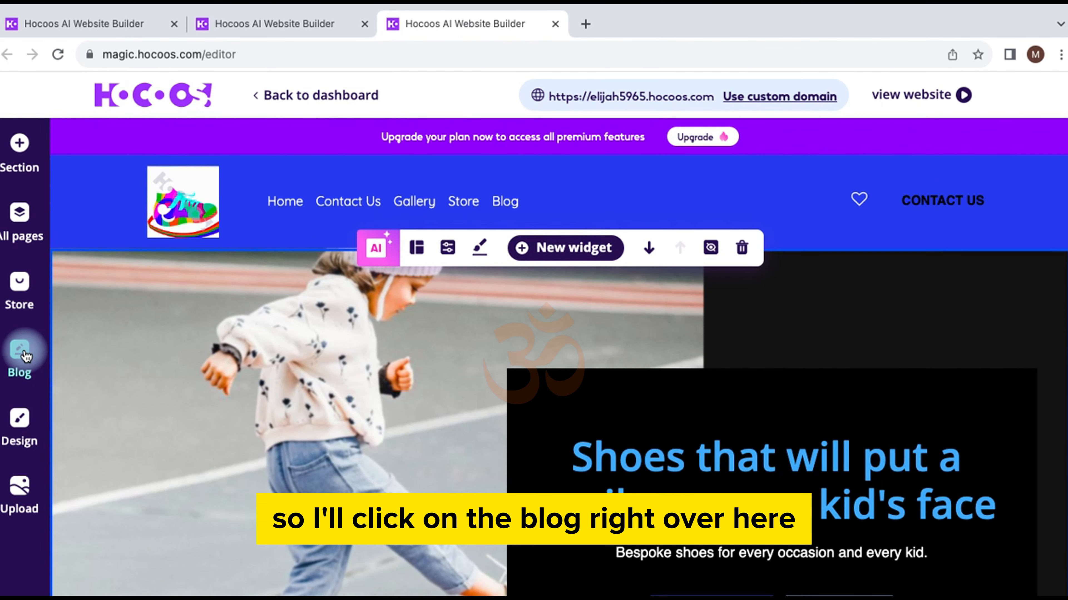
click(22, 351)
click(25, 355)
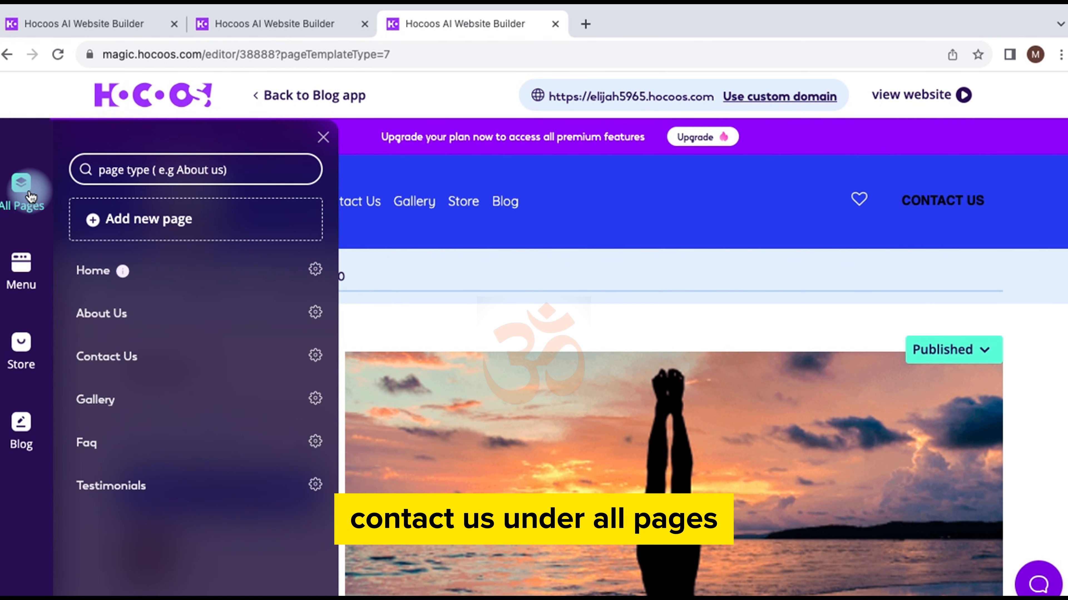
click(15, 433)
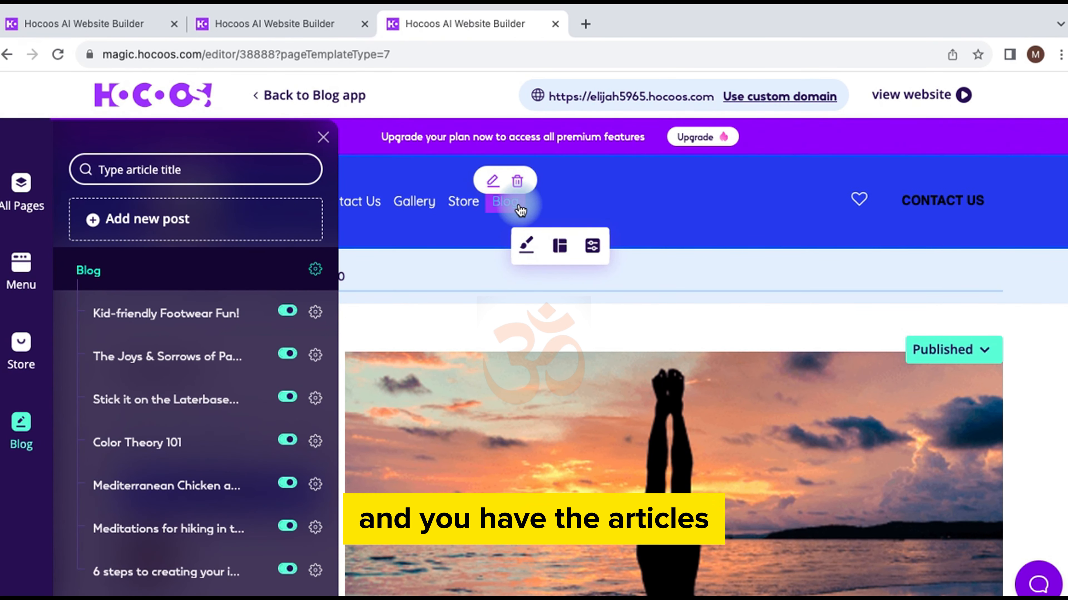
click(487, 205)
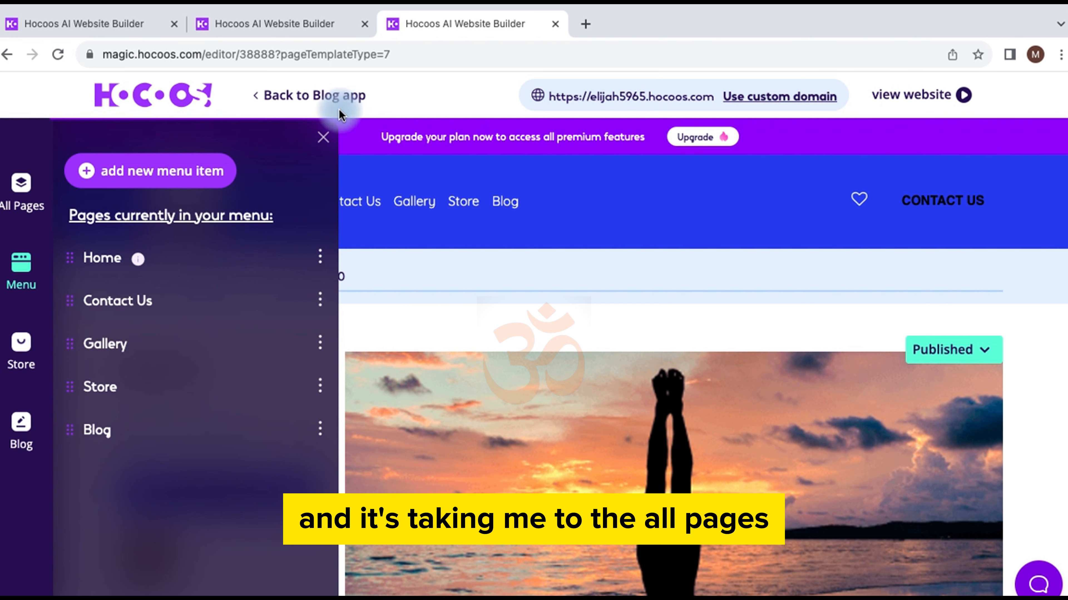
click(323, 137)
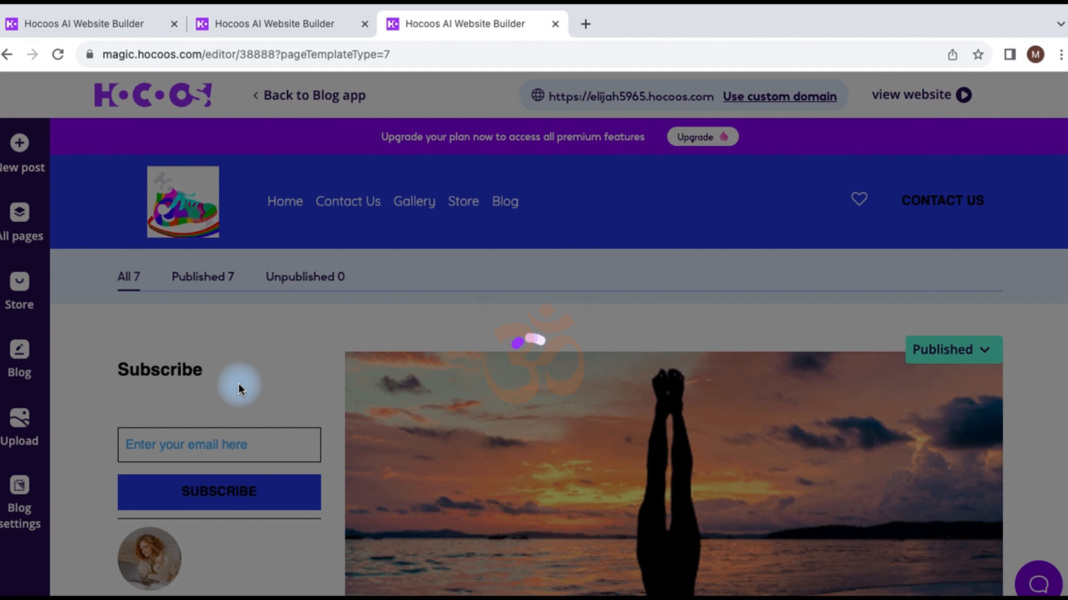
Step: Switch the blog layout to 'With right sidebar', then reopen Blog settings
click(20, 492)
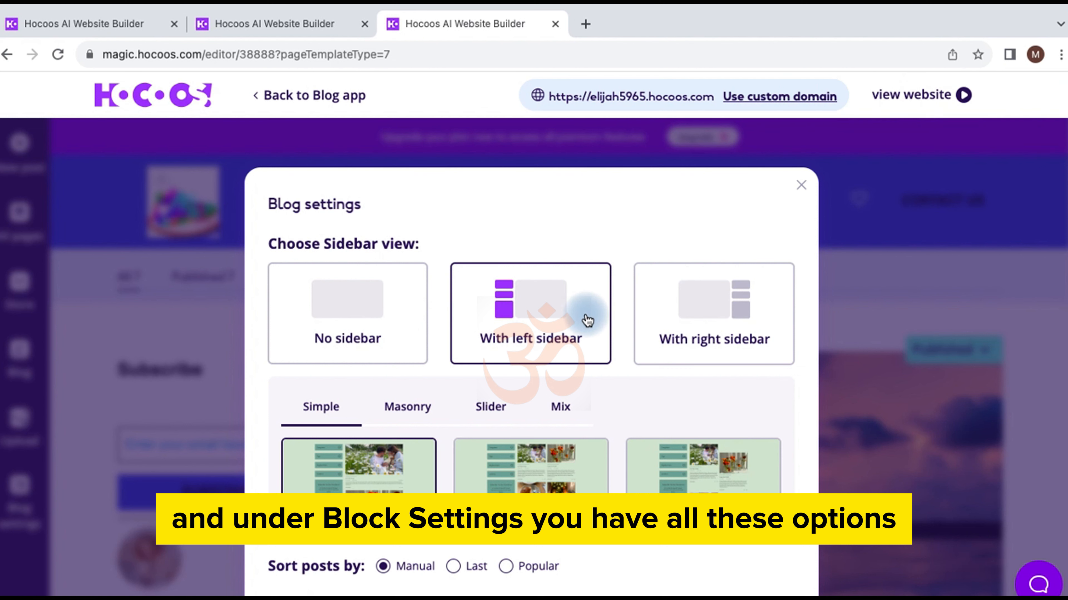
click(683, 313)
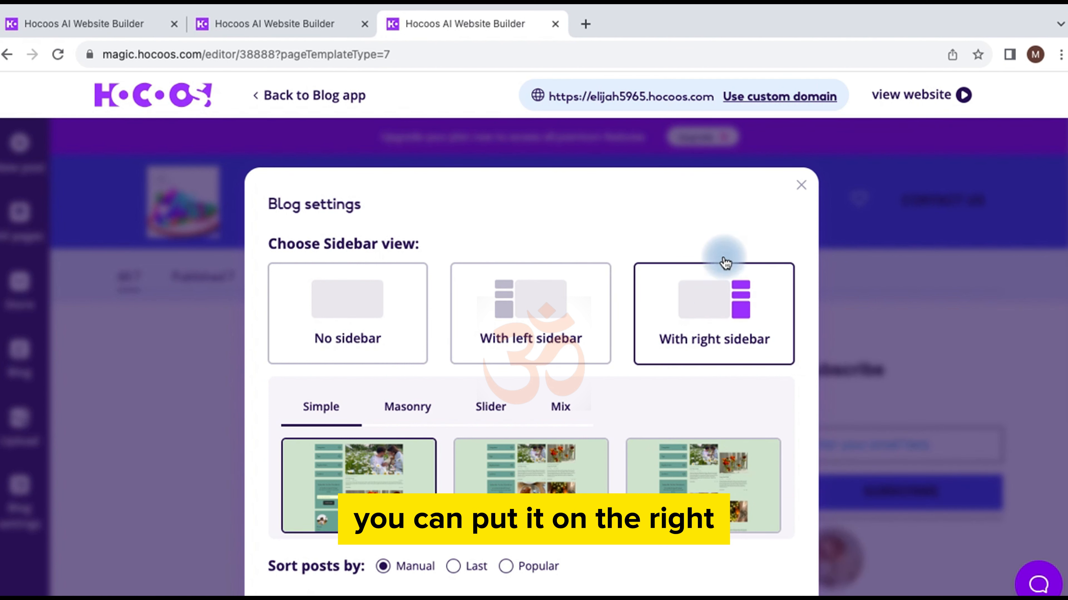
click(803, 188)
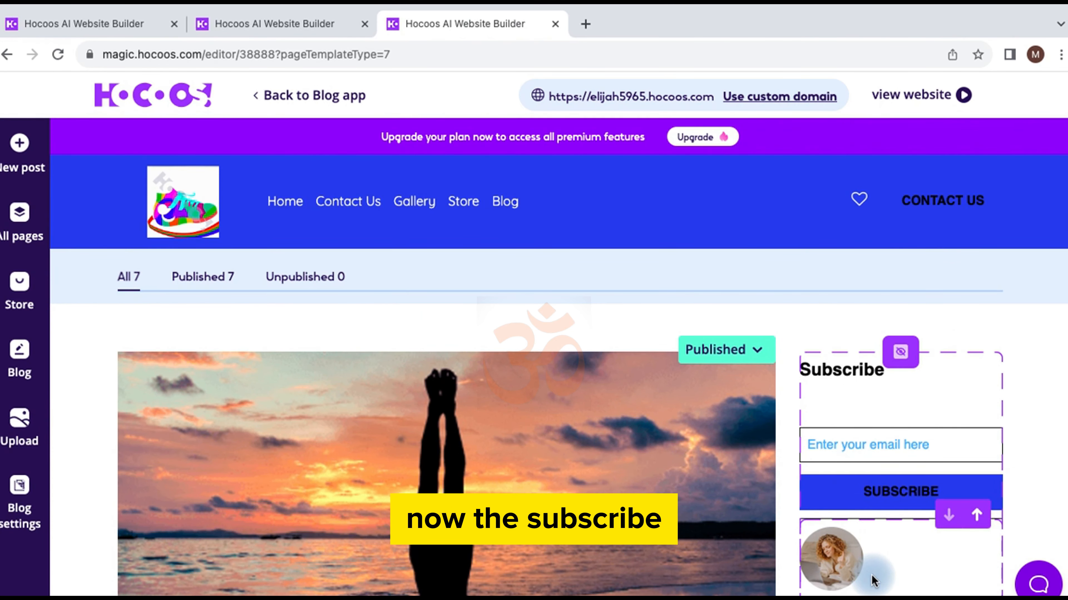
scroll(871, 575, down, 10)
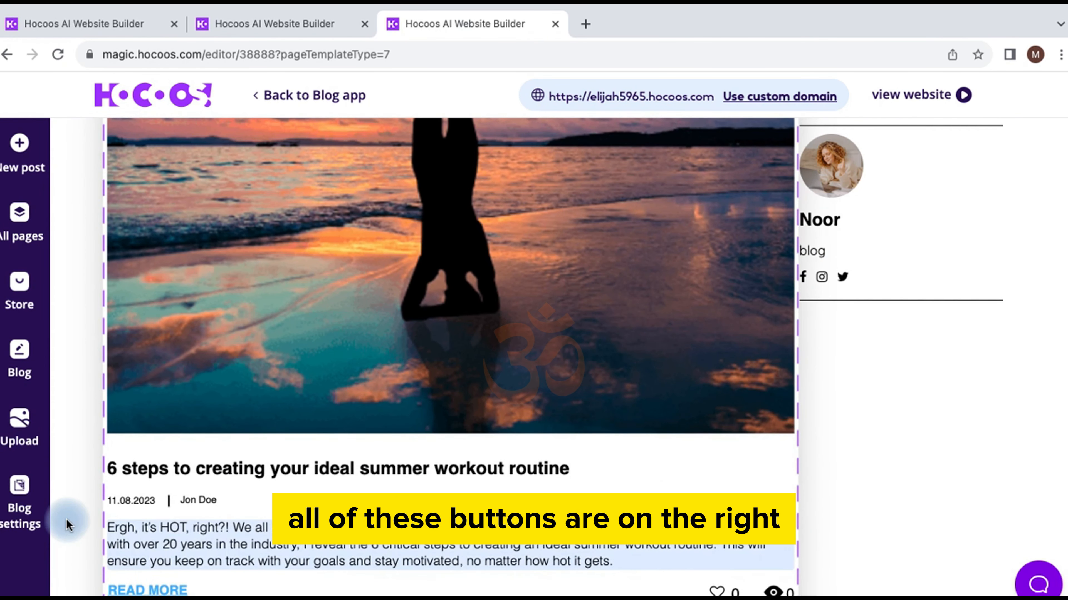
click(19, 488)
scroll(325, 436, down, 2)
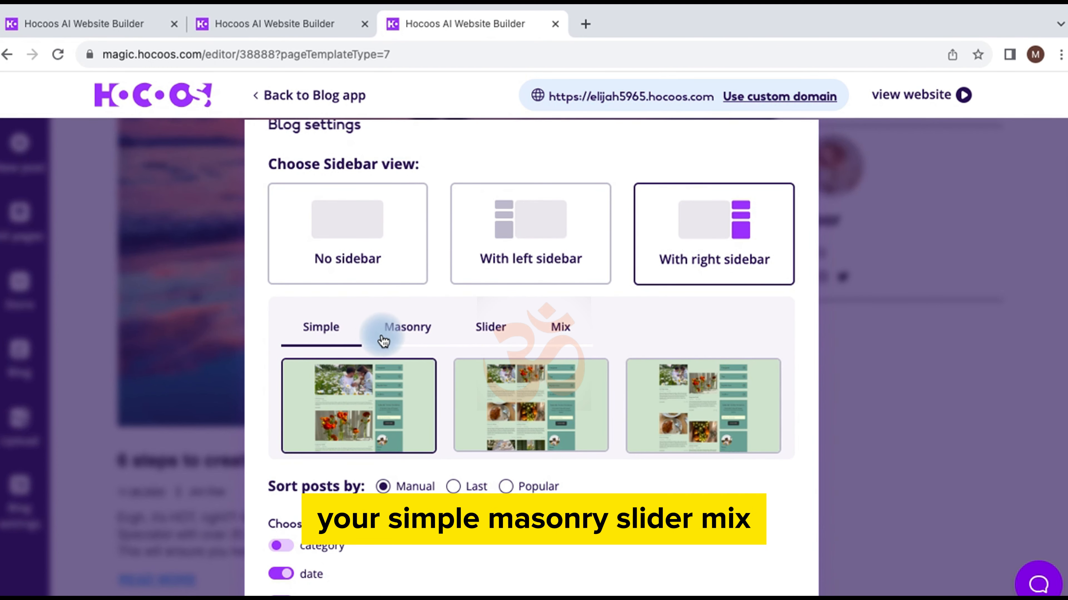
Step: Compare Masonry, Slider and Mix layouts, then apply the first Slider layout
click(407, 336)
click(506, 336)
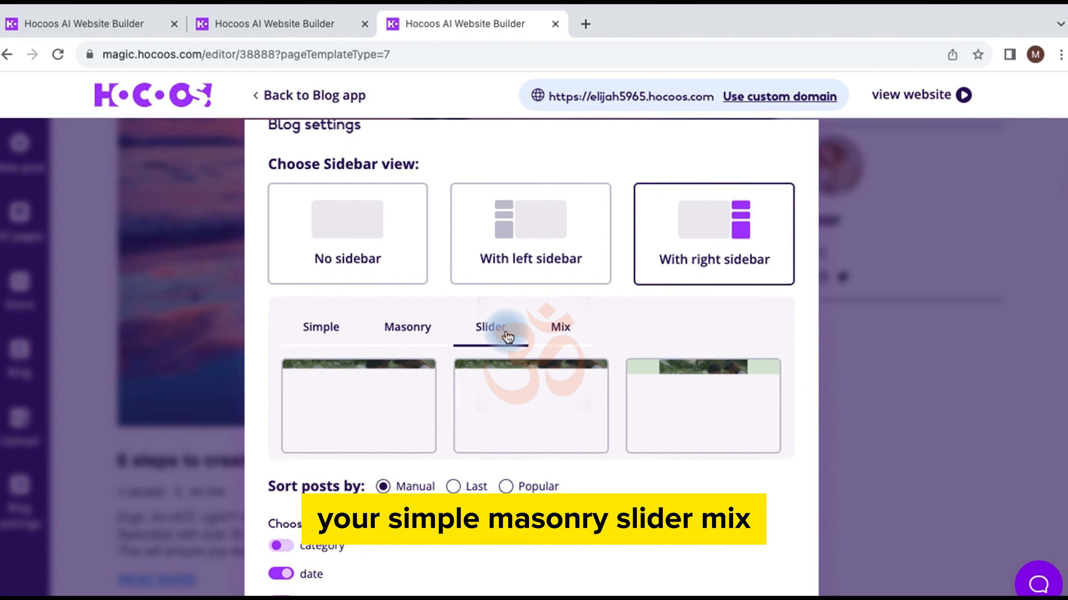
click(555, 332)
click(484, 335)
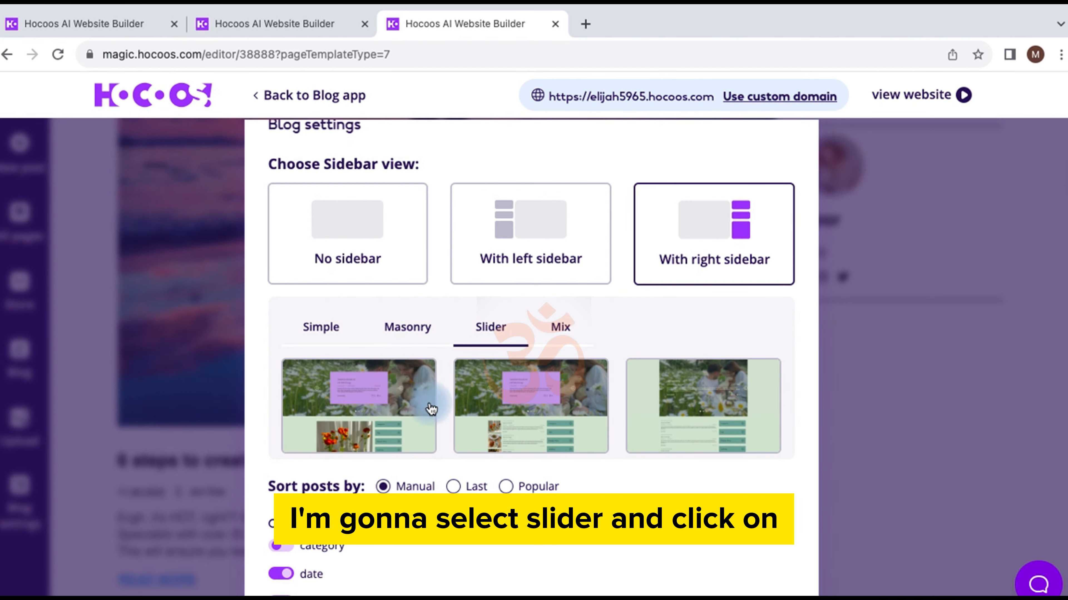
click(376, 426)
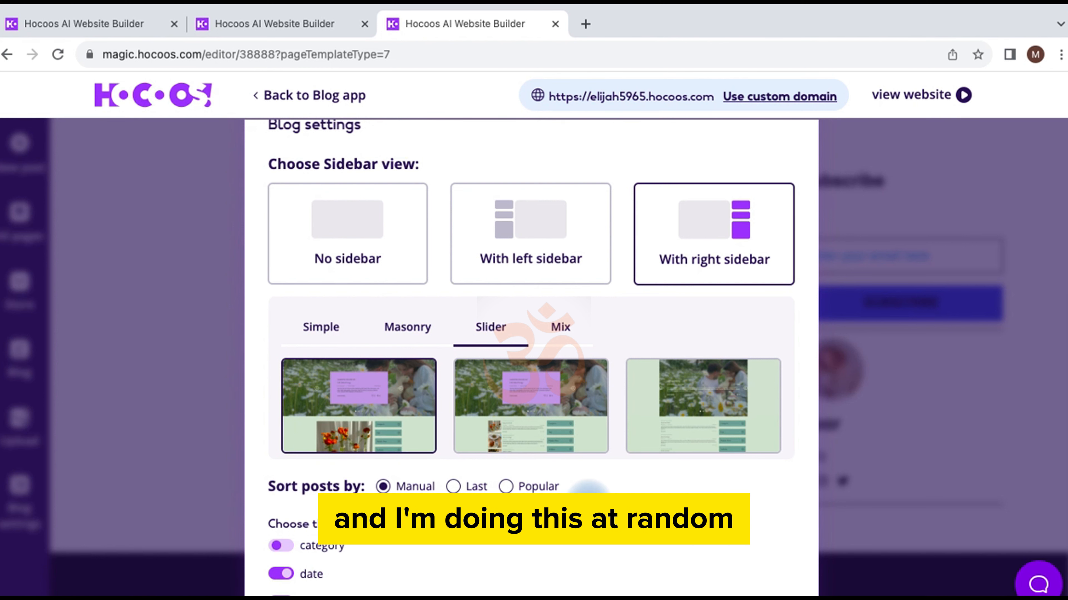
Step: Try popularity sorting, toggle the post date, save, and select the '12 min read' figure
click(507, 487)
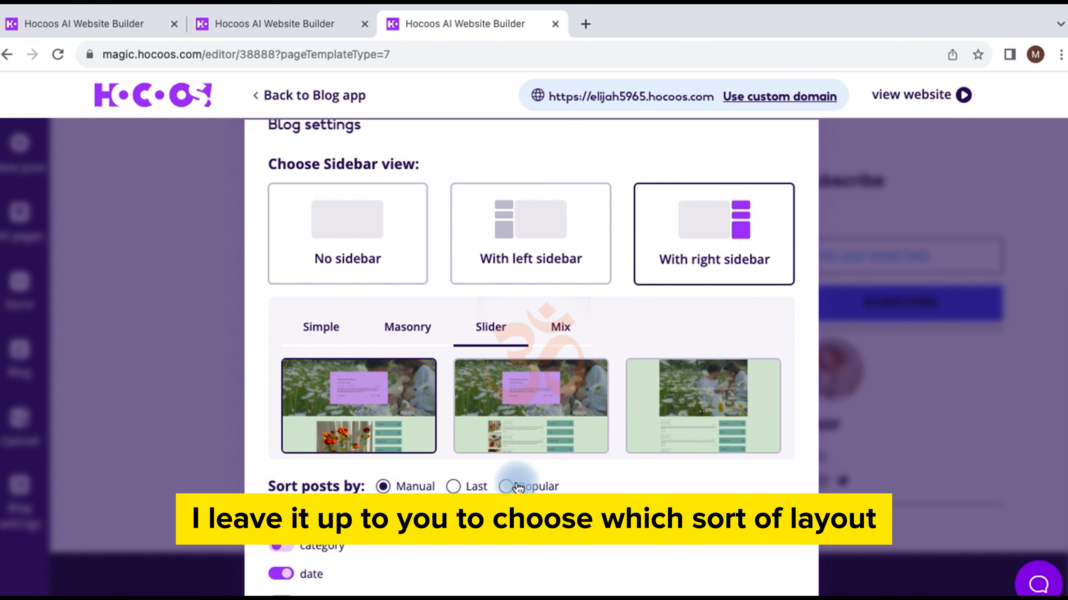
scroll(521, 484, down, 5)
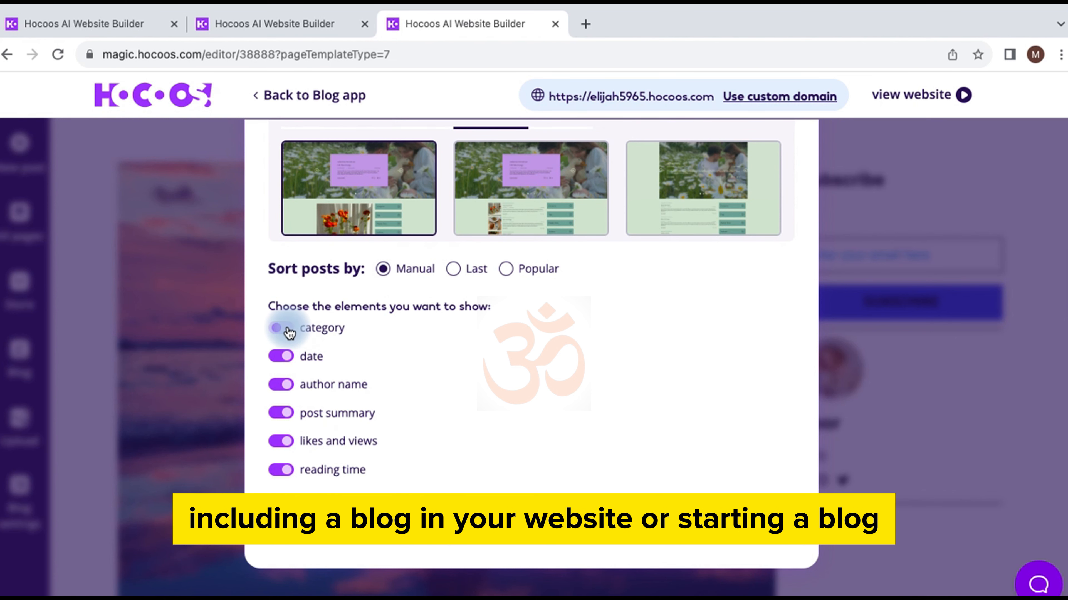
click(284, 360)
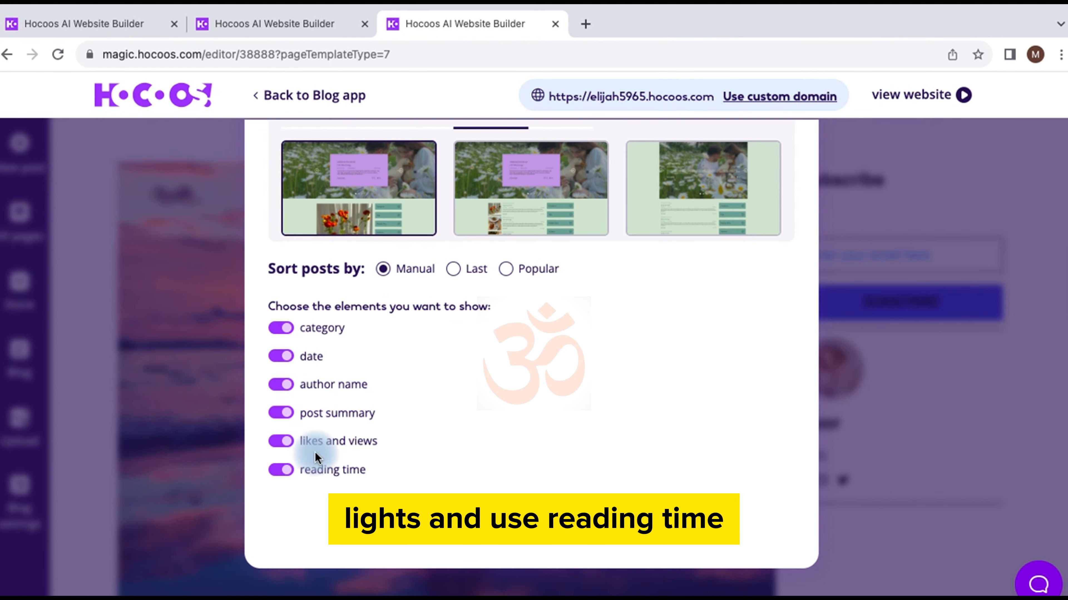
click(527, 514)
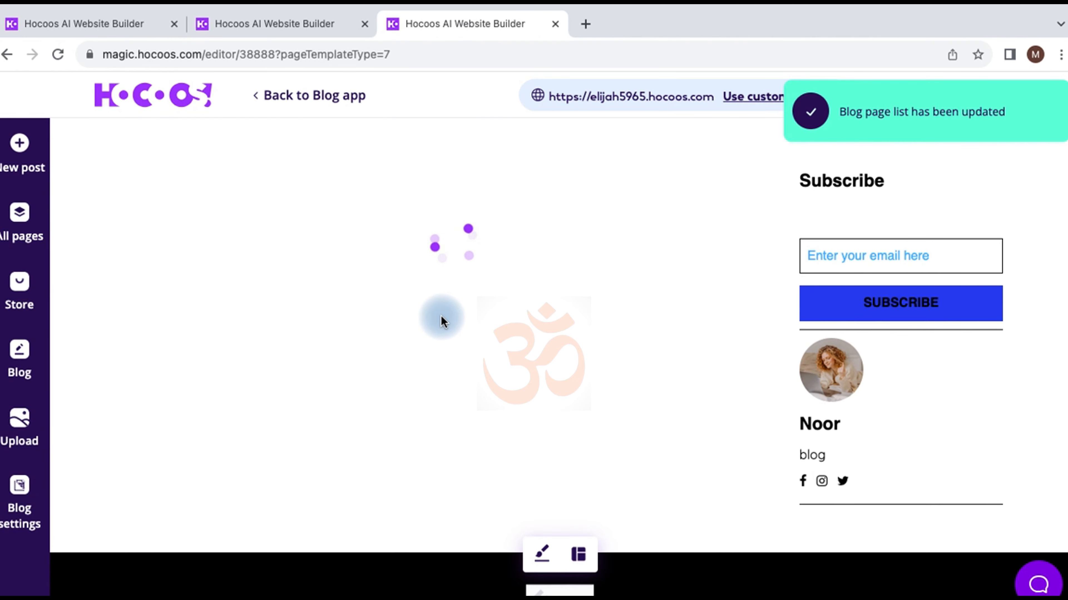
scroll(442, 321, down, 10)
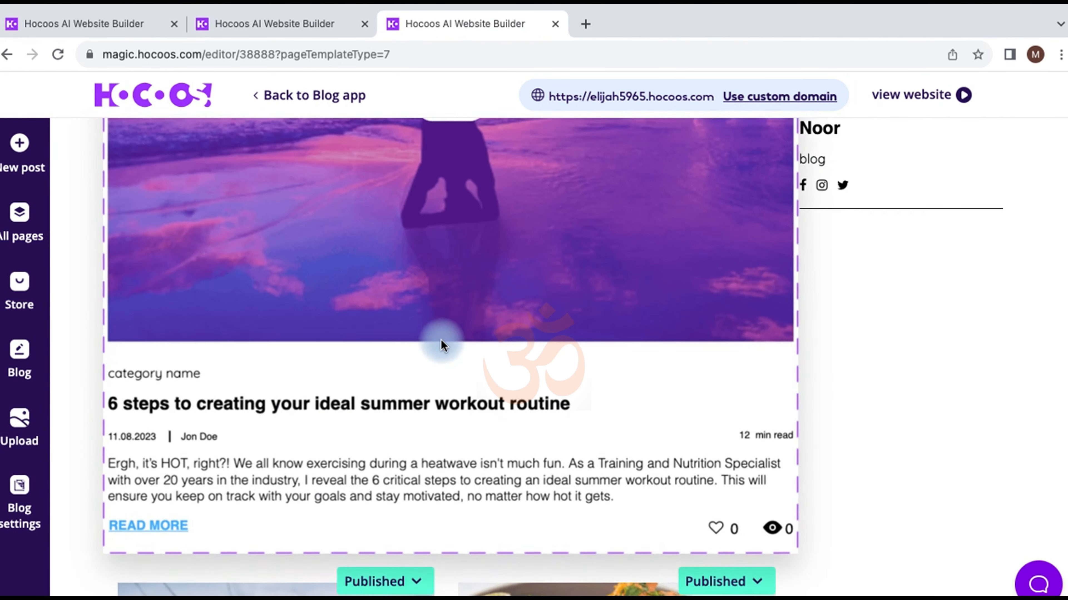
scroll(442, 345, down, 1)
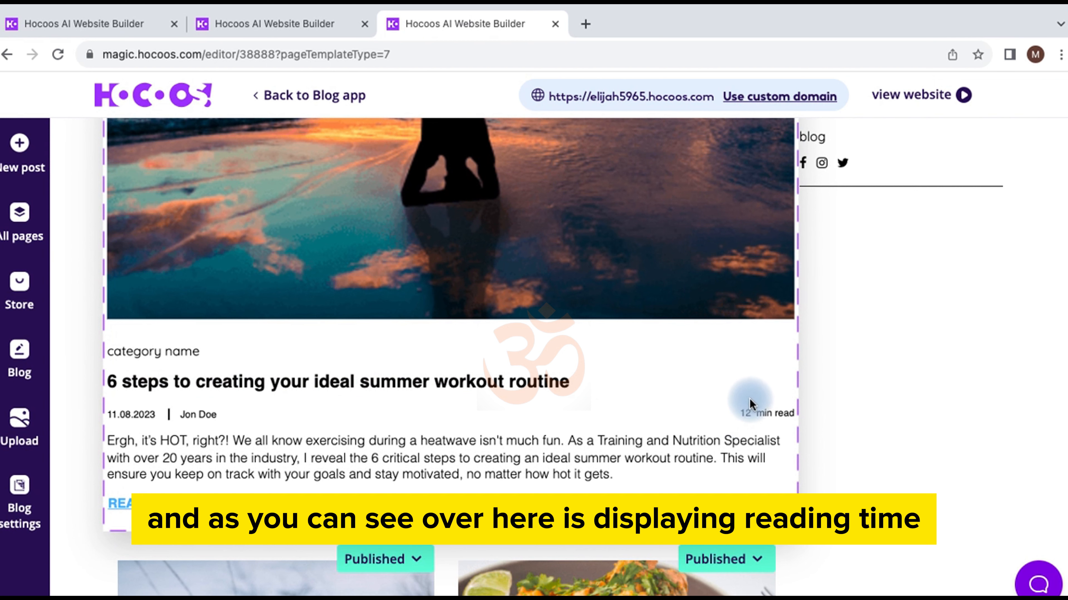
drag(741, 414, 784, 414)
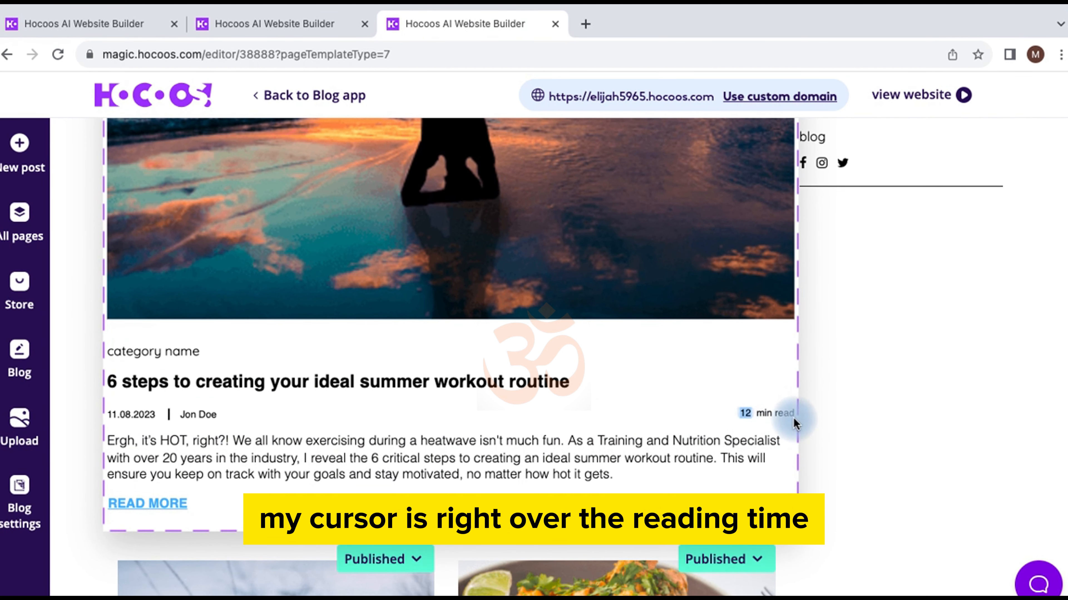
Step: Set the first post's date to 23.08.2023 and begin adding a new author for it
click(140, 415)
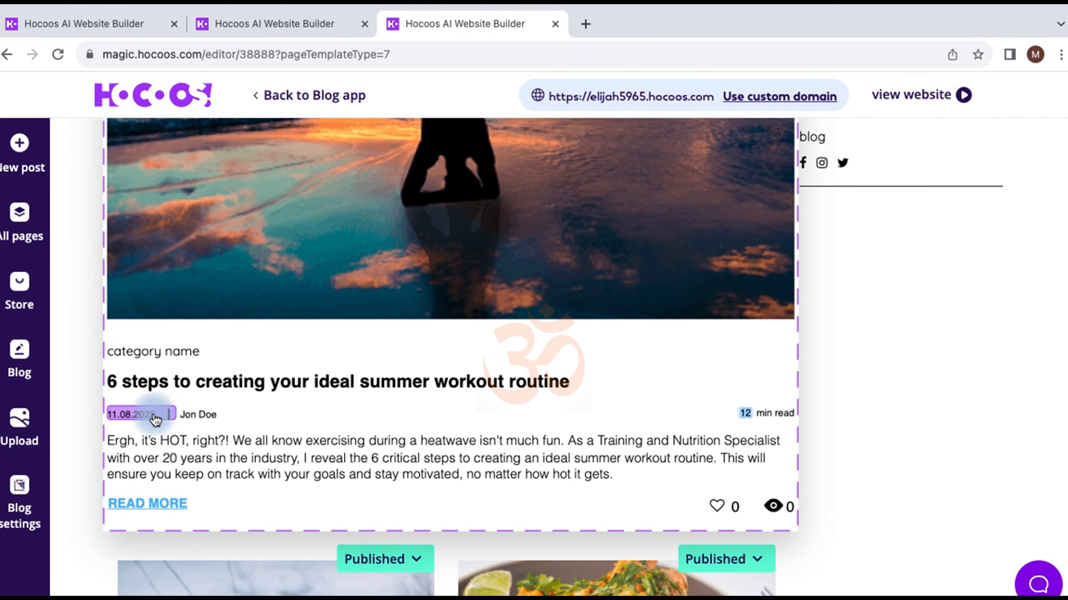
click(155, 419)
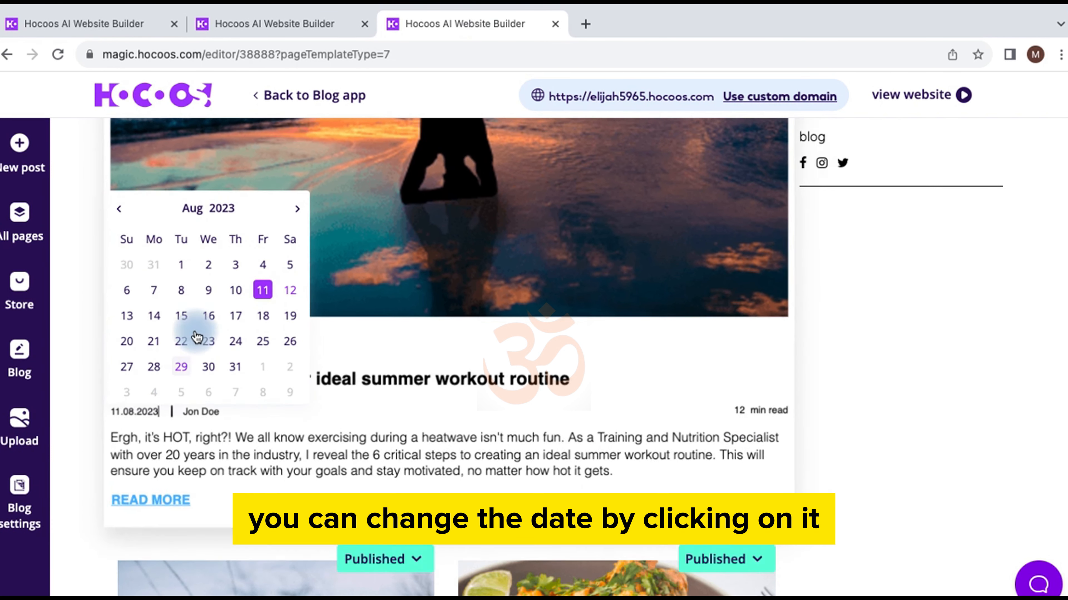
click(209, 344)
click(206, 415)
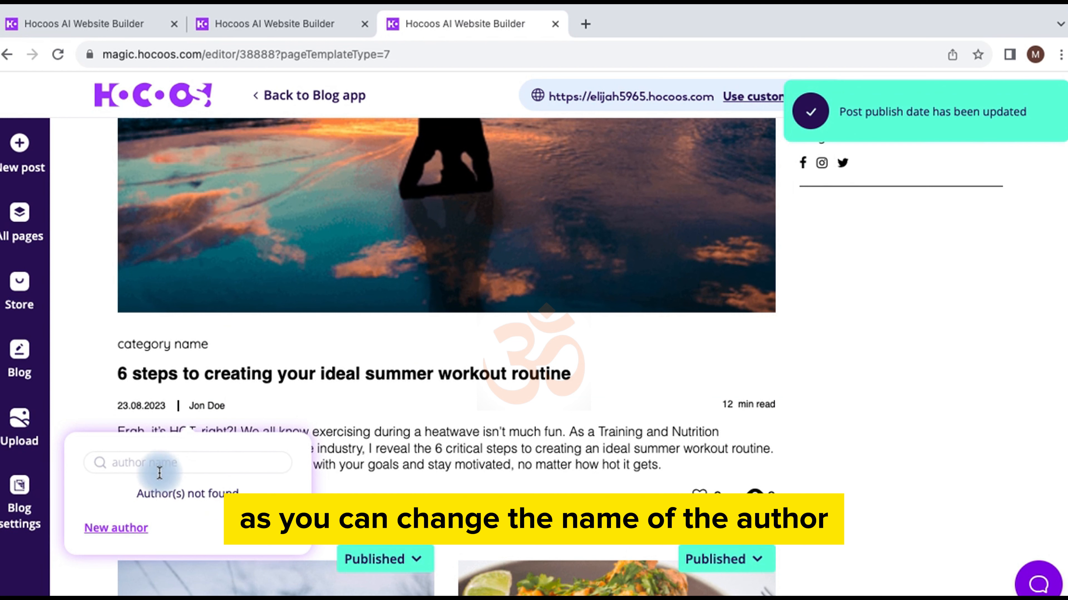
click(125, 528)
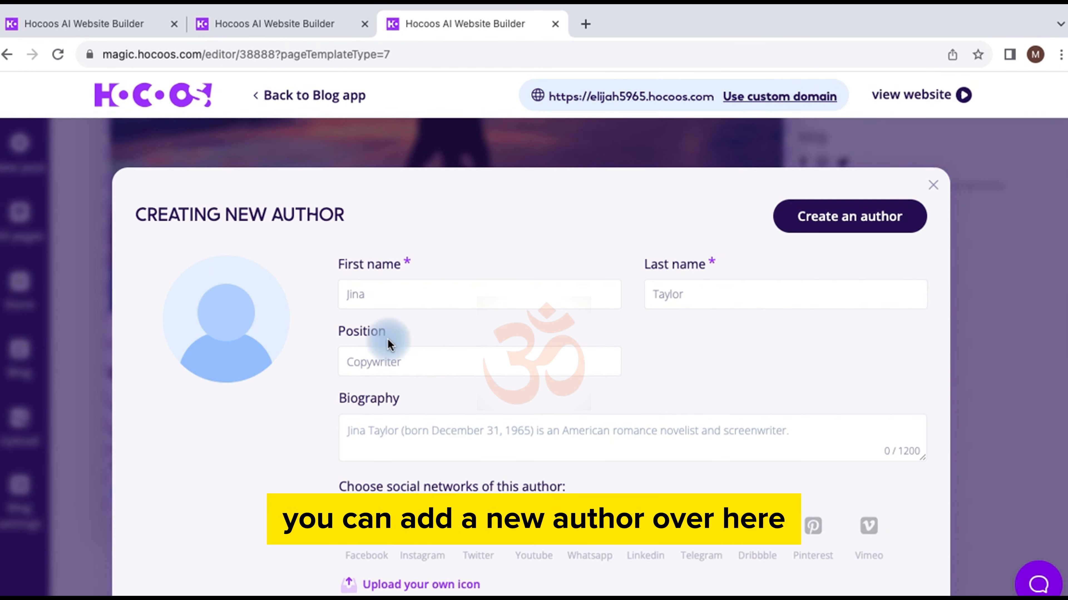
Step: Clear the author's social link settings and close the Creating New Author form without saving
scroll(425, 317, down, 3)
scroll(418, 361, up, 3)
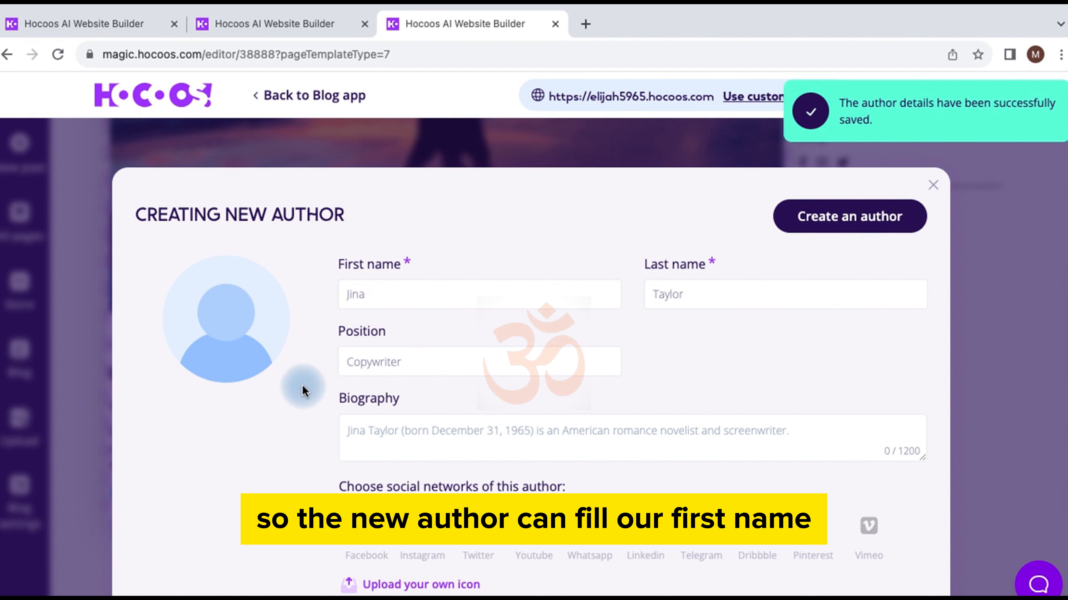
scroll(387, 430, down, 3)
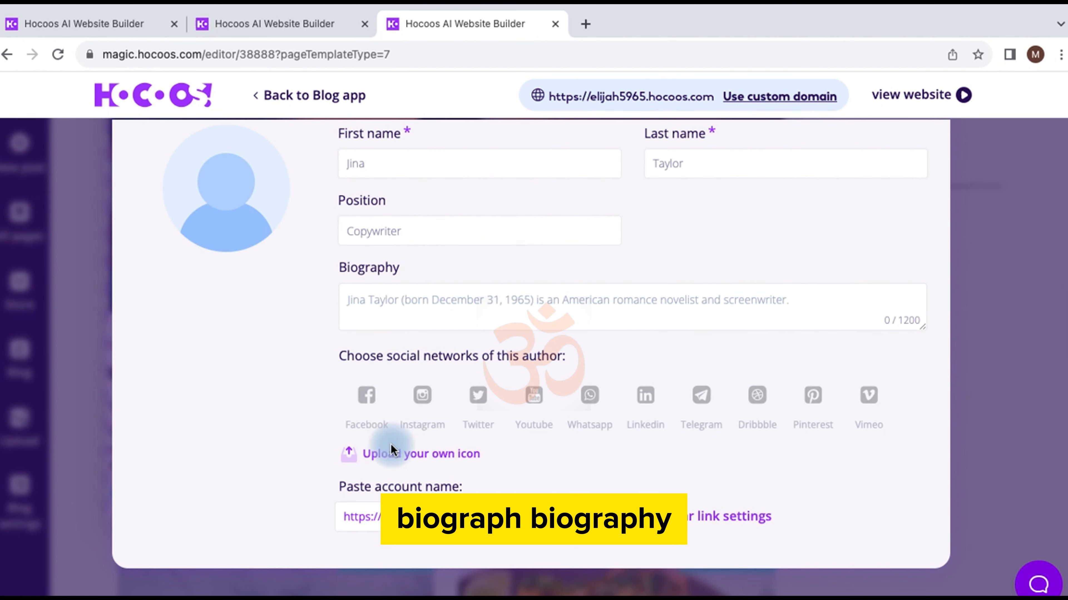
click(746, 511)
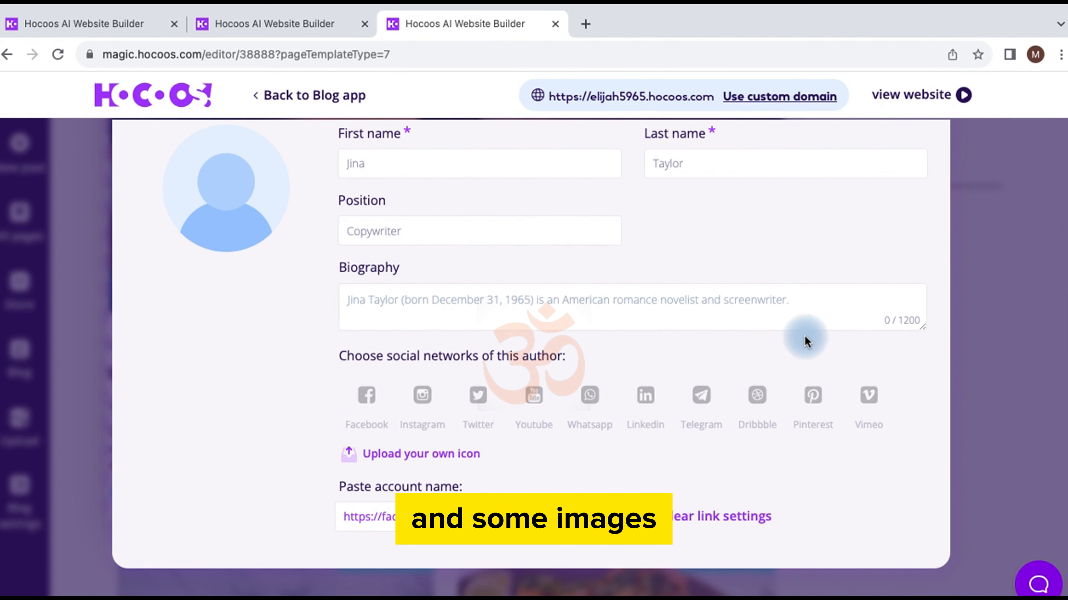
scroll(804, 336, up, 3)
click(933, 187)
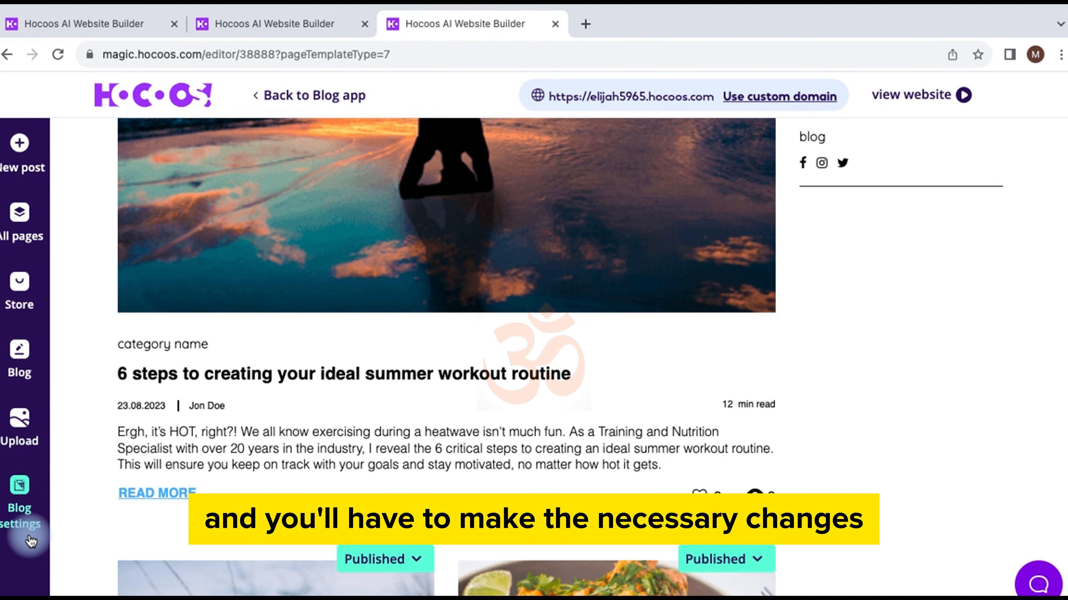
Step: Open the Testimonials page and scroll through its client reviews
click(23, 224)
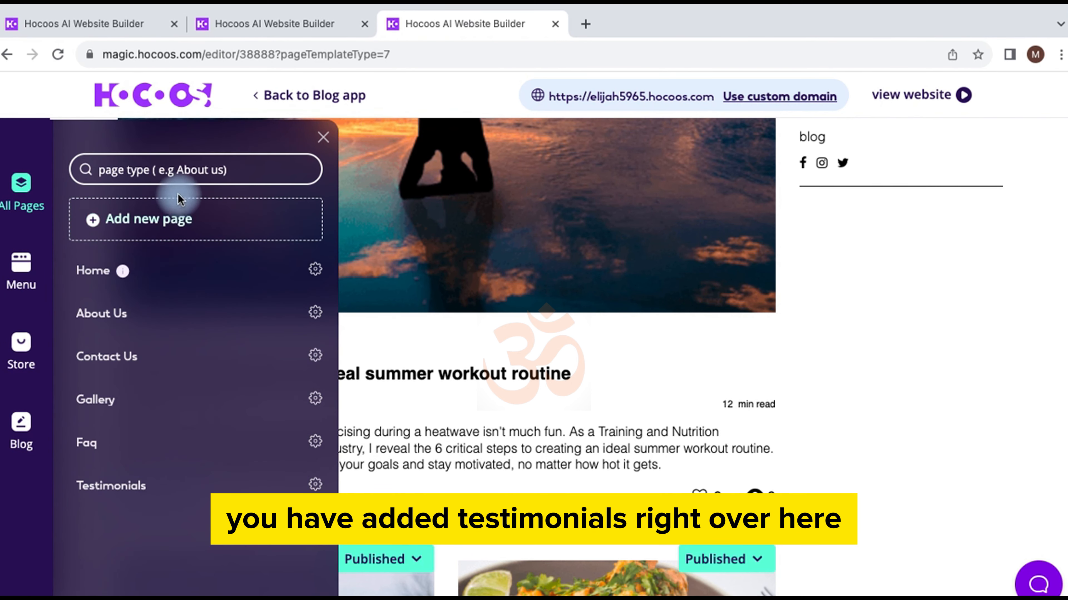
click(133, 486)
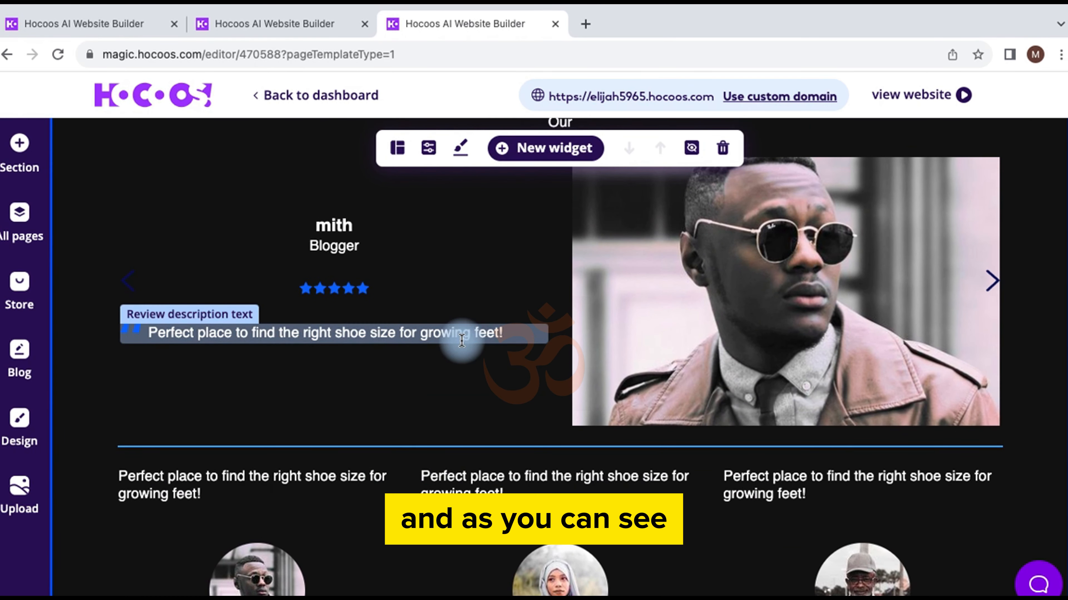
scroll(462, 340, up, 4)
scroll(461, 339, down, 10)
scroll(461, 340, up, 14)
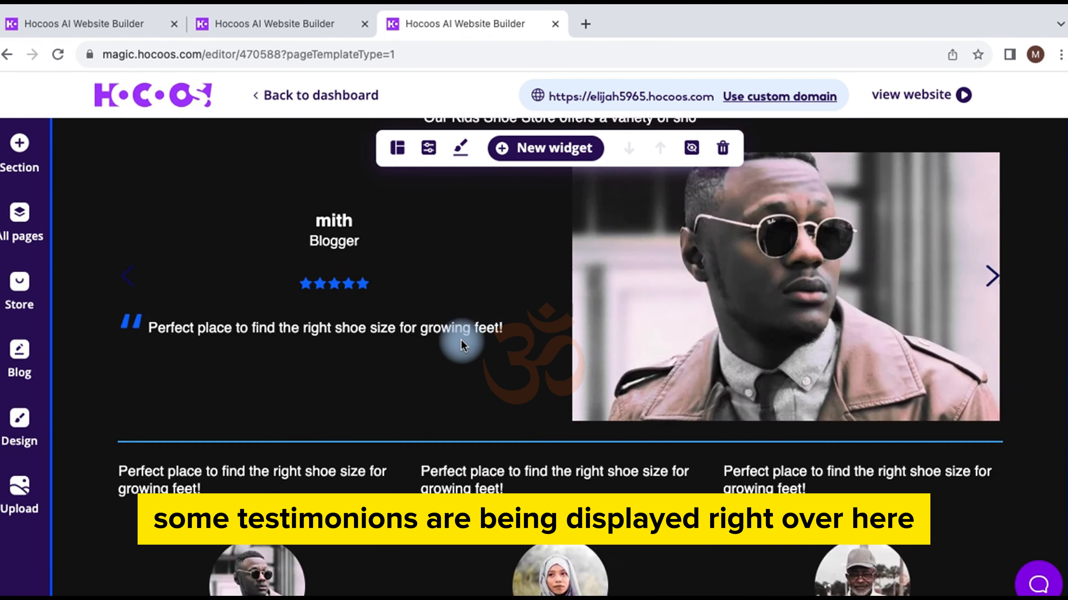
scroll(325, 422, down, 10)
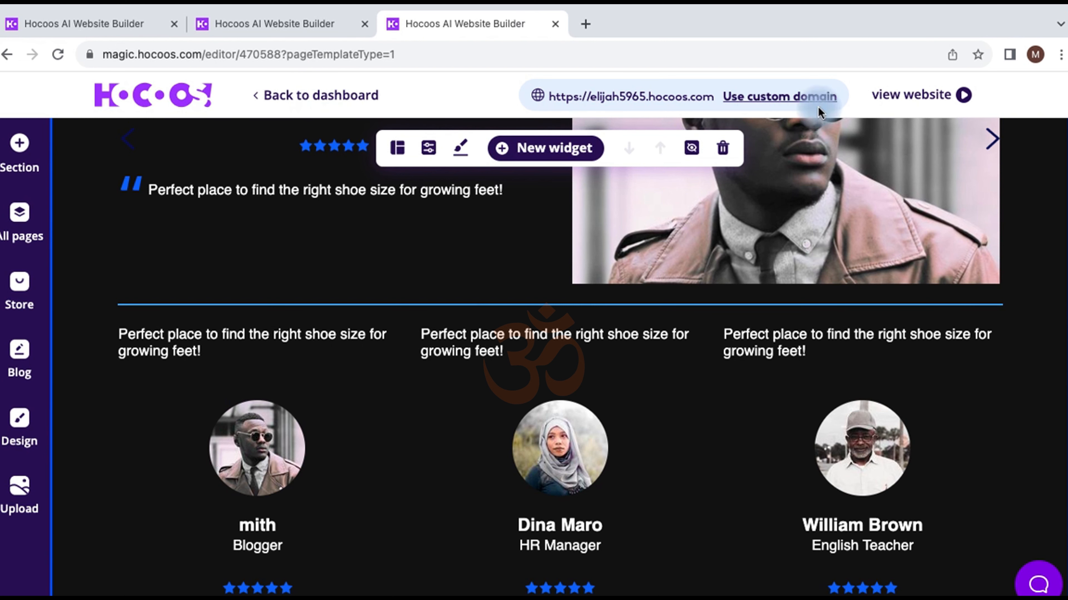
Step: Switch the editor to the Home page from the pages list
mouse_move(348, 143)
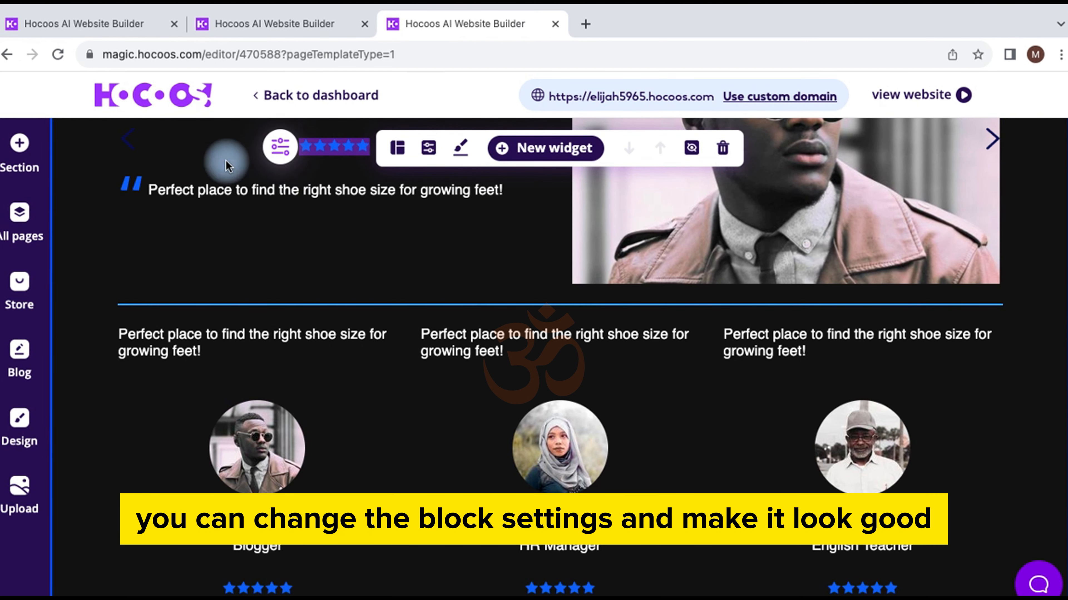
click(46, 232)
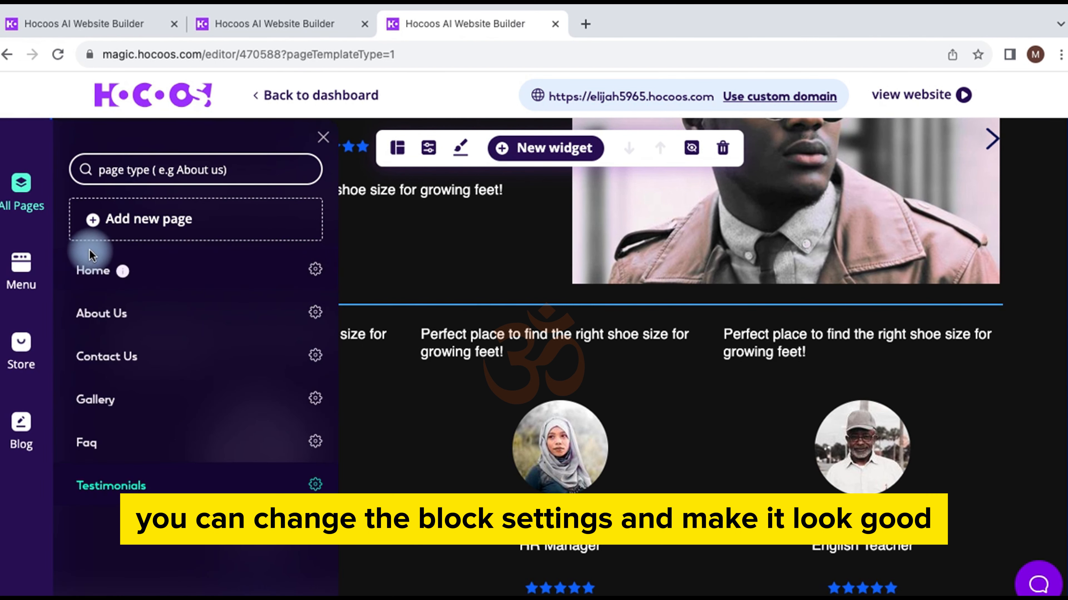
click(97, 278)
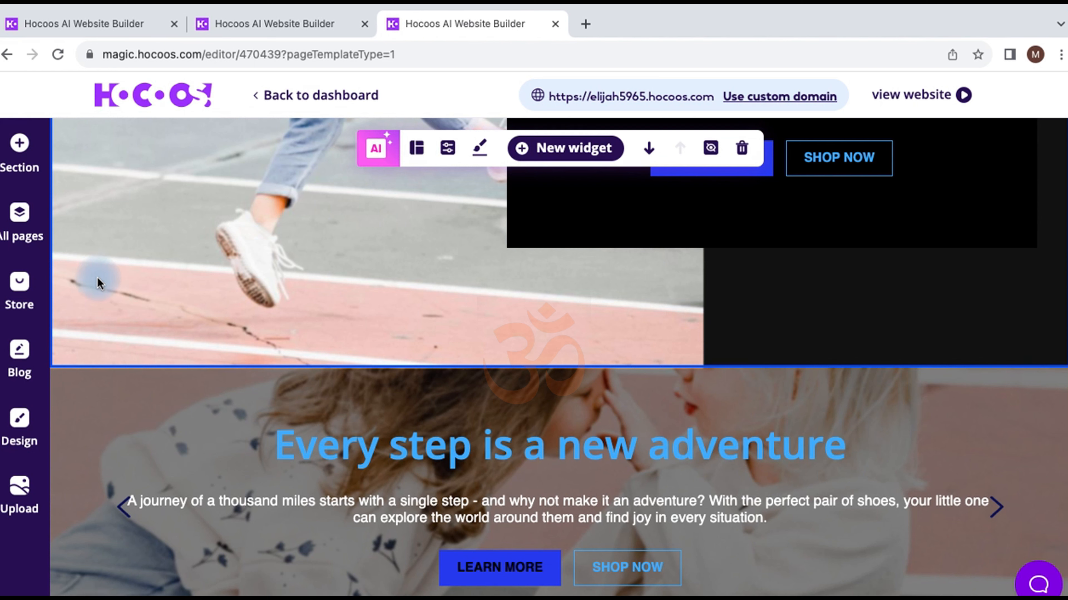
Step: Go to the Blog page and cancel the Add new post blog type chooser
click(20, 353)
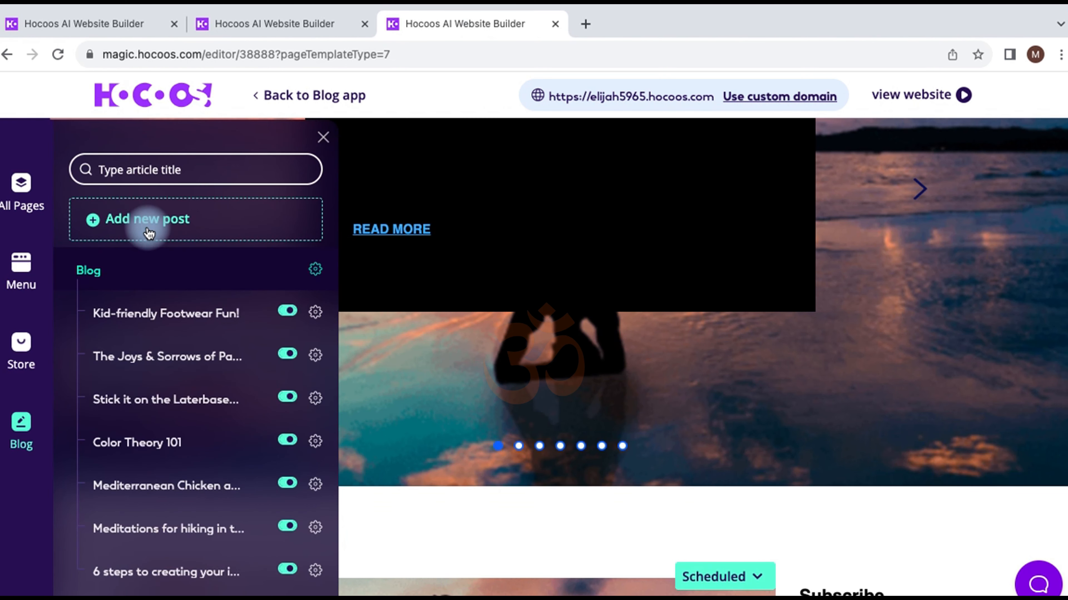
click(147, 229)
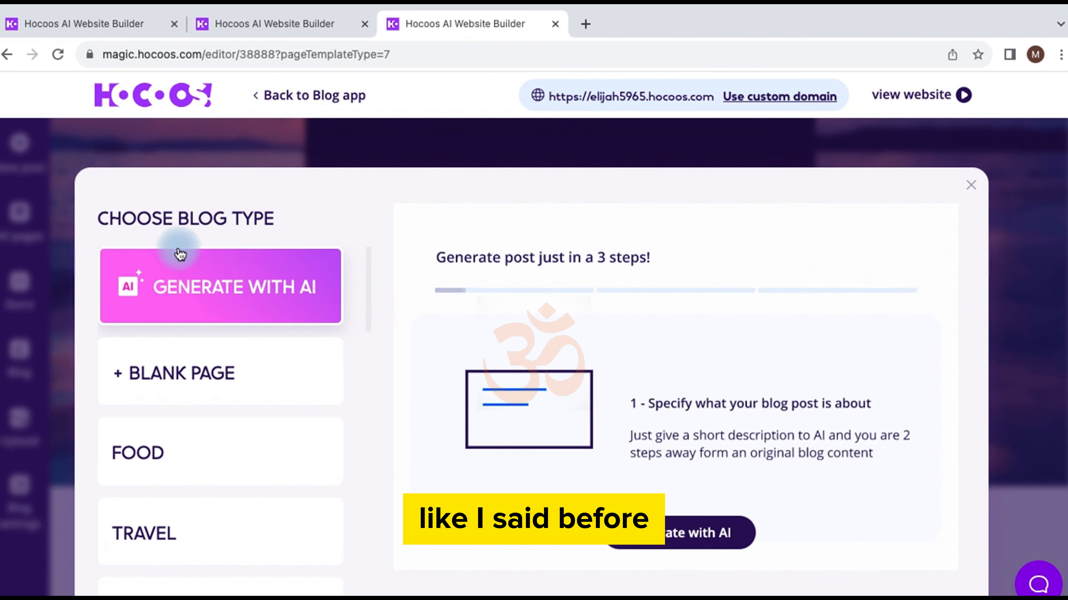
click(969, 182)
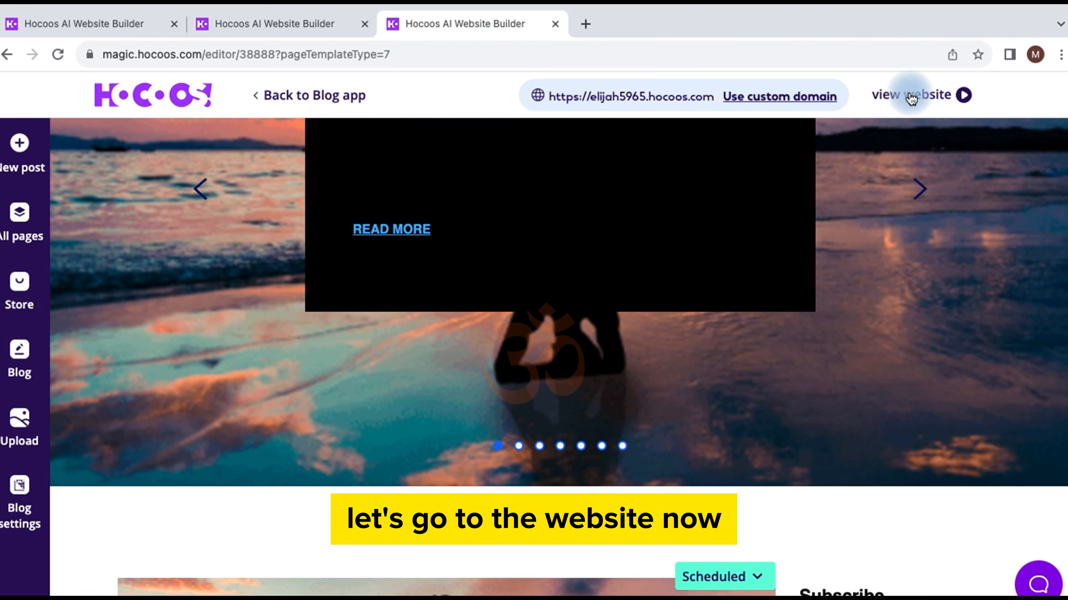
Step: Open the published website and browse the posts on its live Blog page
click(909, 95)
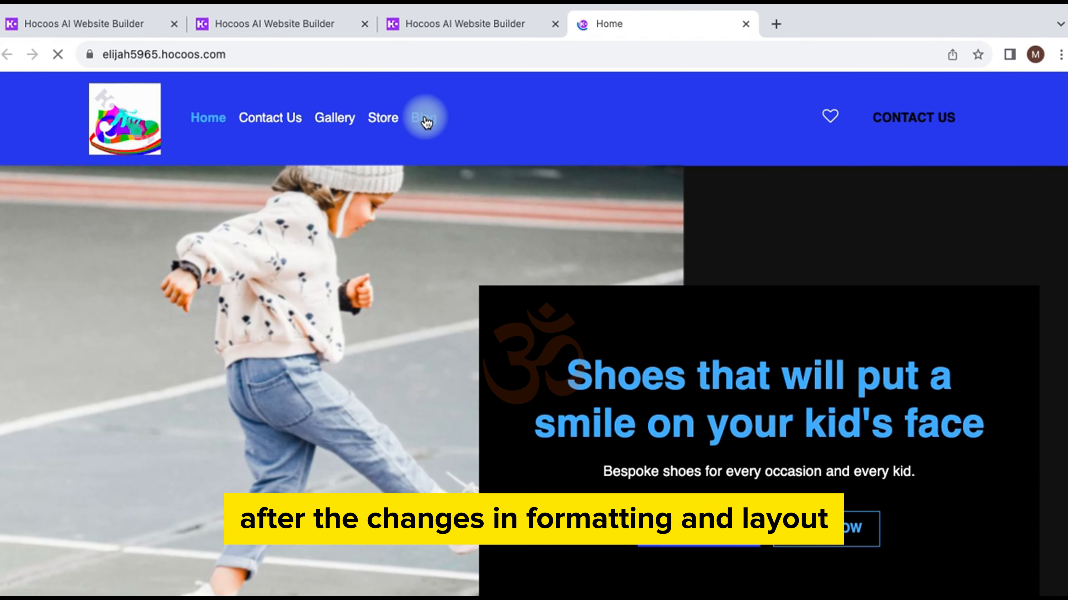
click(427, 122)
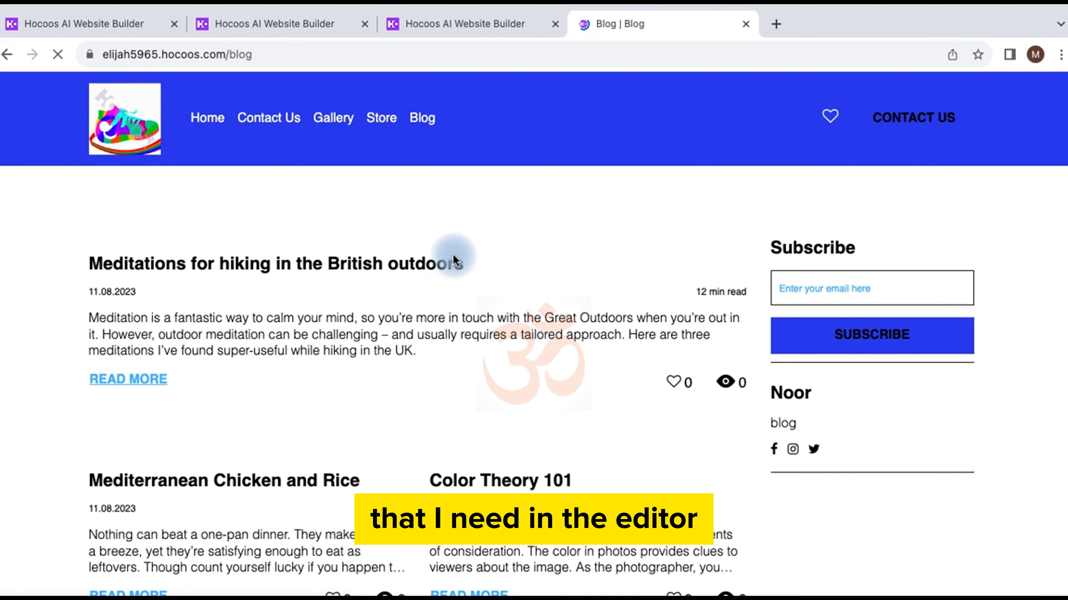
scroll(446, 373, down, 20)
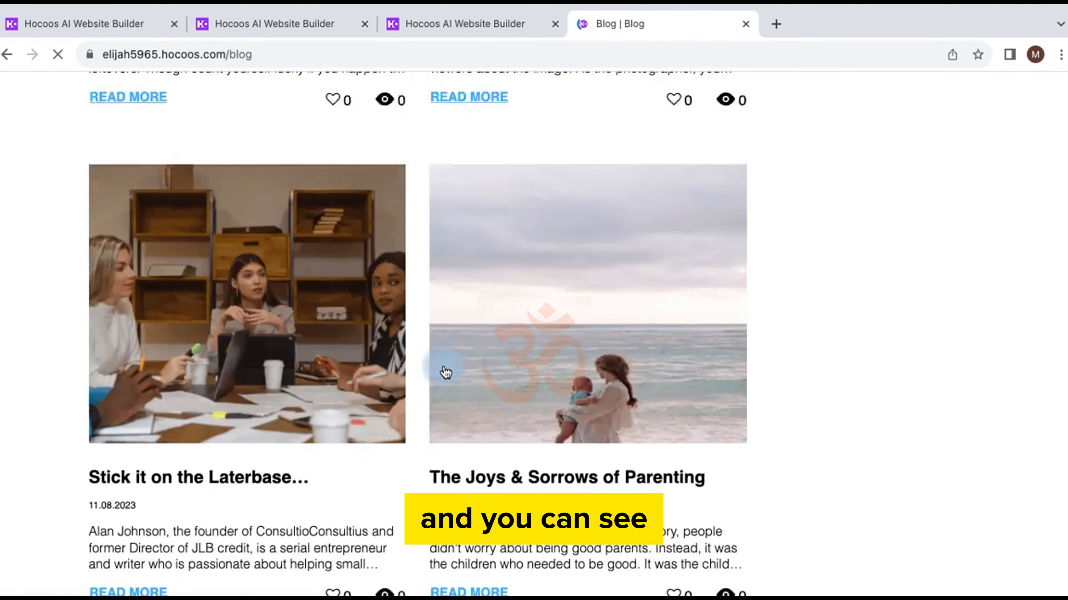
scroll(446, 372, up, 20)
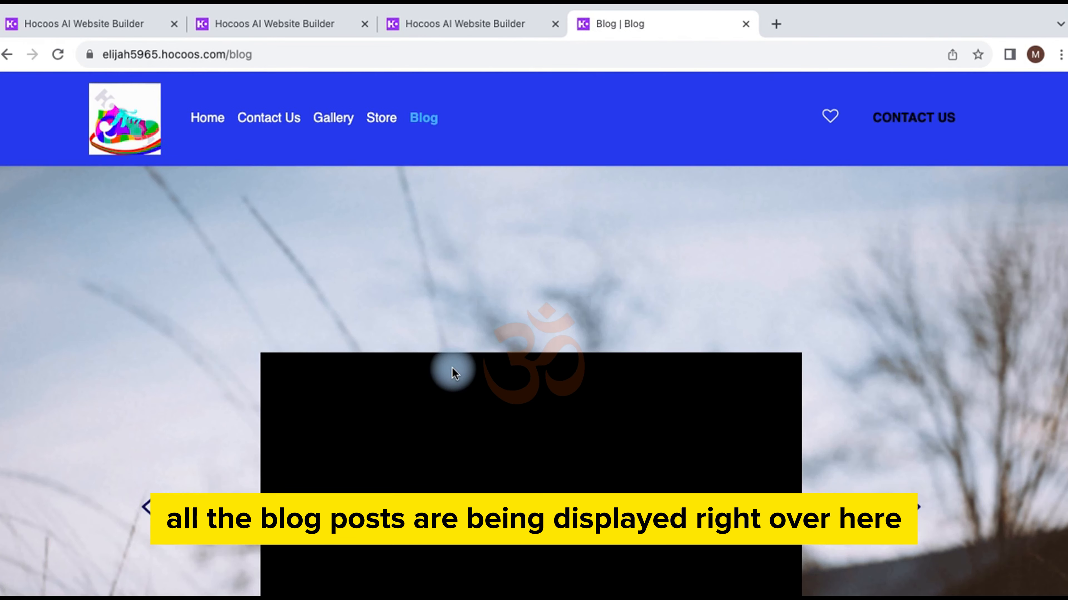
scroll(453, 369, down, 3)
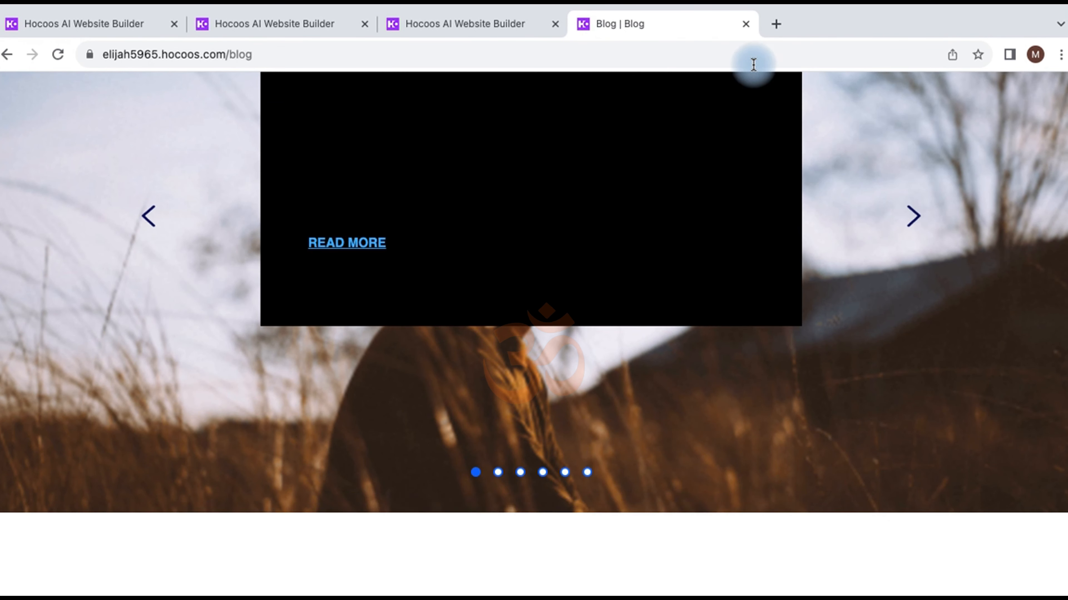
click(768, 26)
Step: Go to Google in the new tab and dismiss the Journeys side panel
text(gooo)
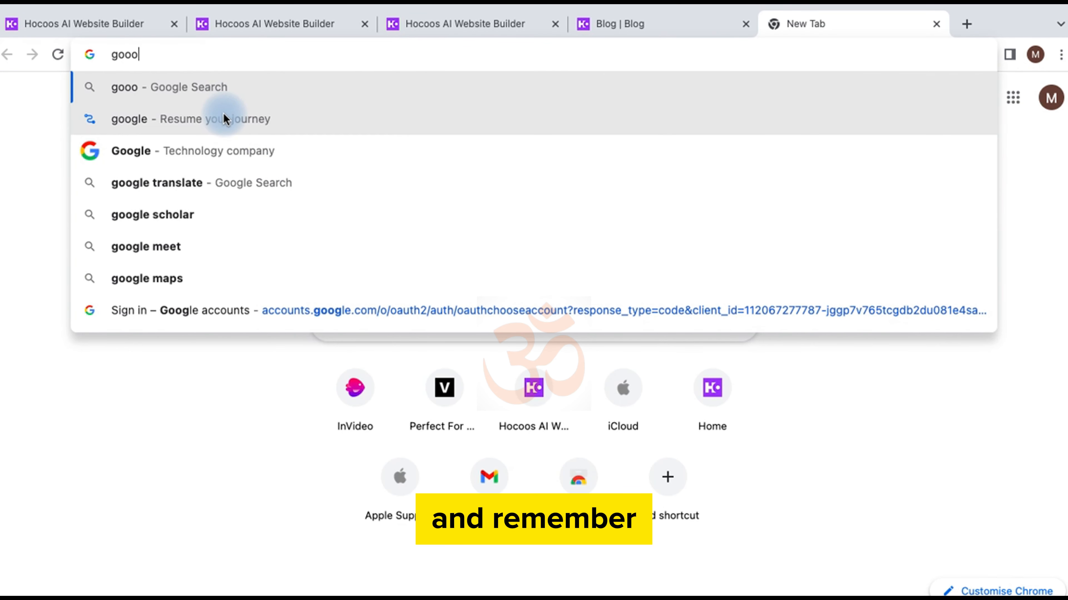
click(224, 113)
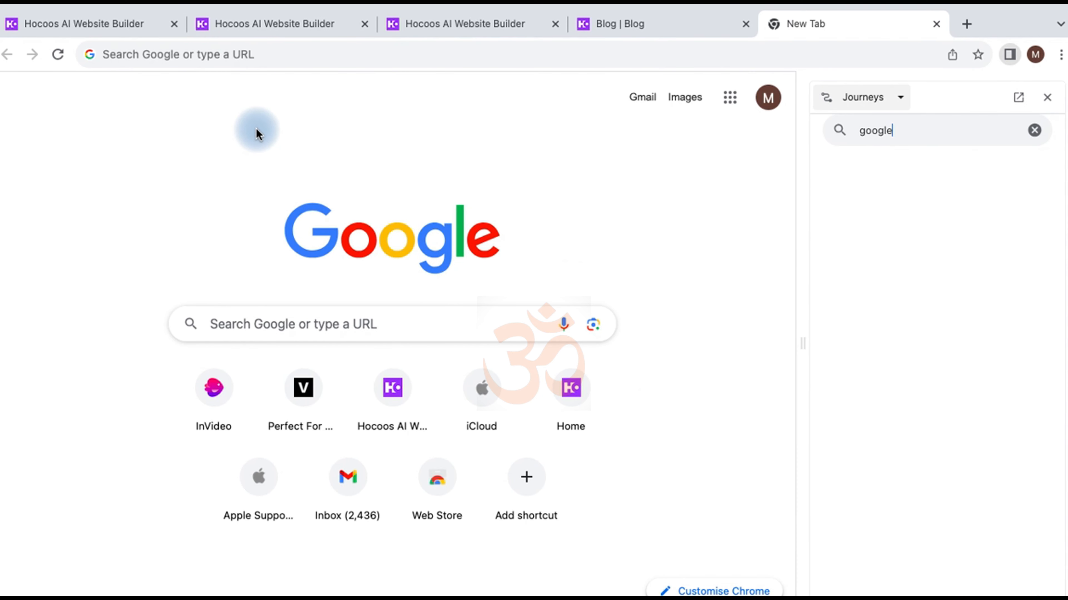
click(1048, 98)
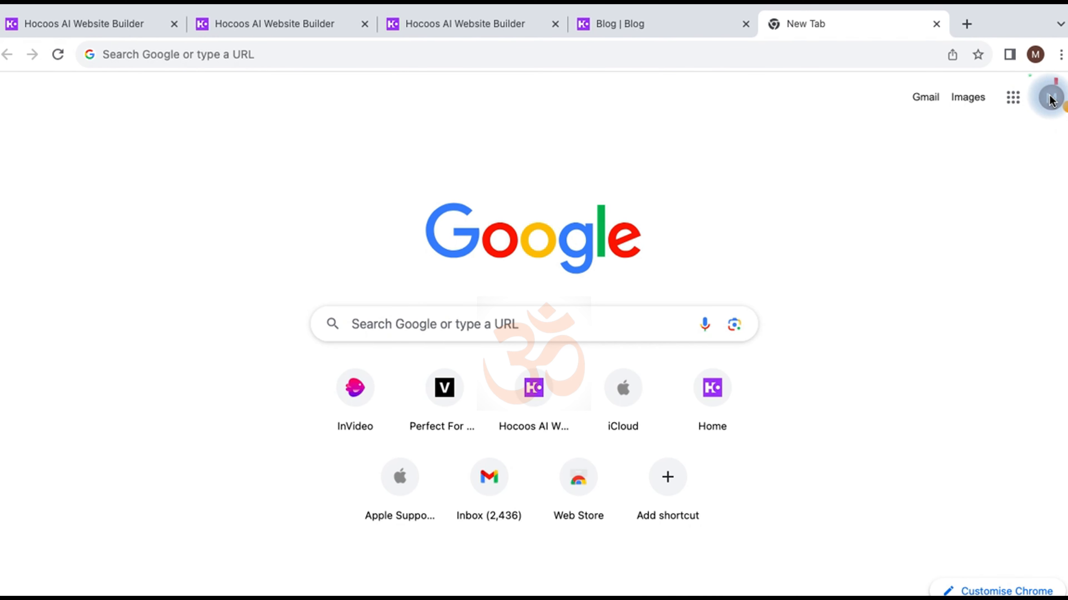
Step: Paste the site's hocoos.com address into Google search and load the live home page
click(524, 323)
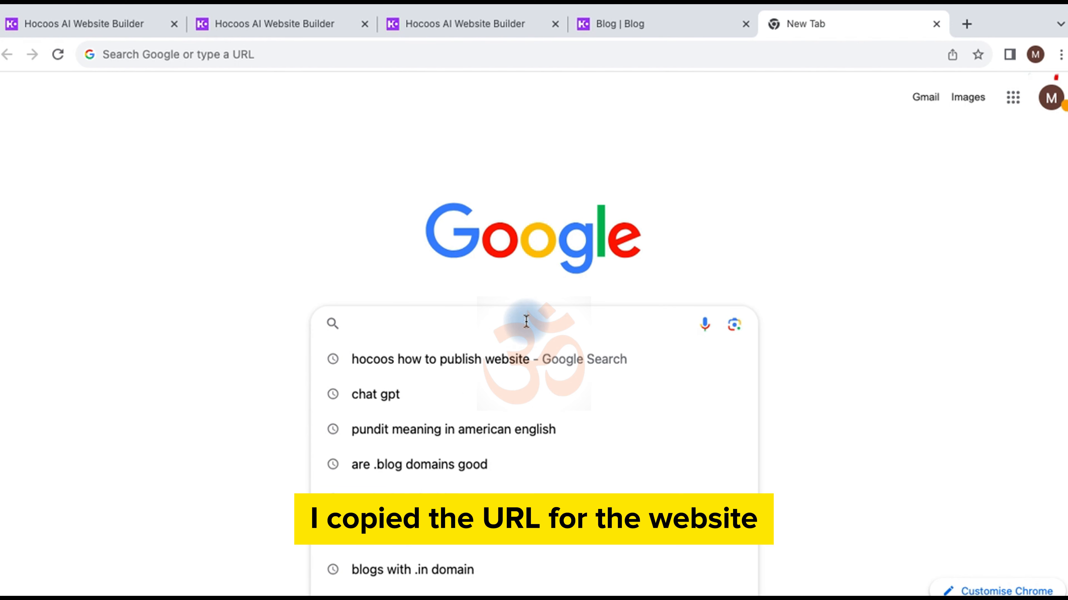
text(https://elijah5965.hocoos.com)
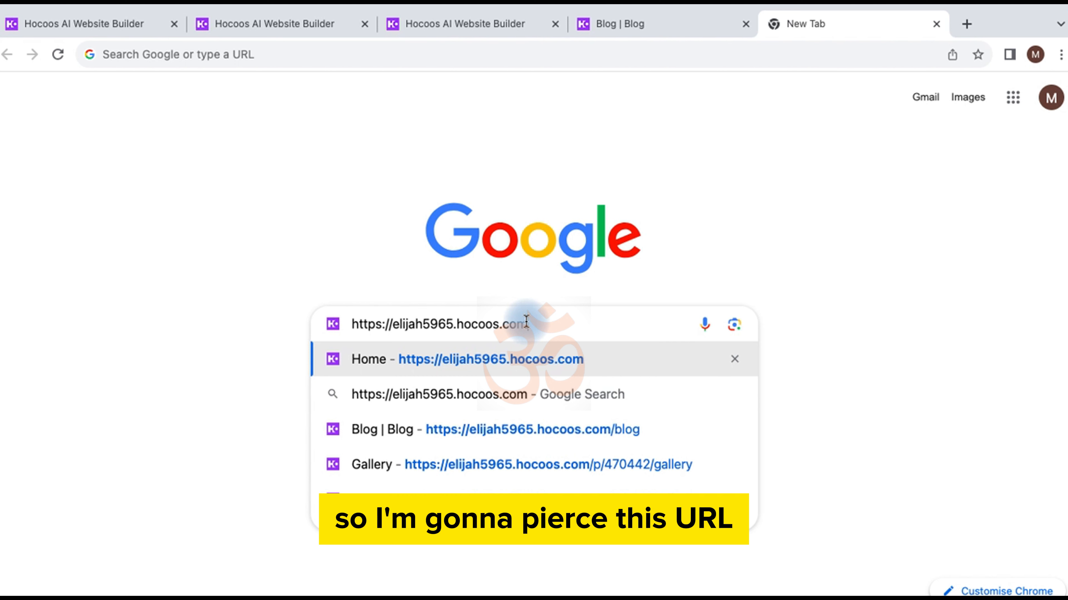
click(588, 290)
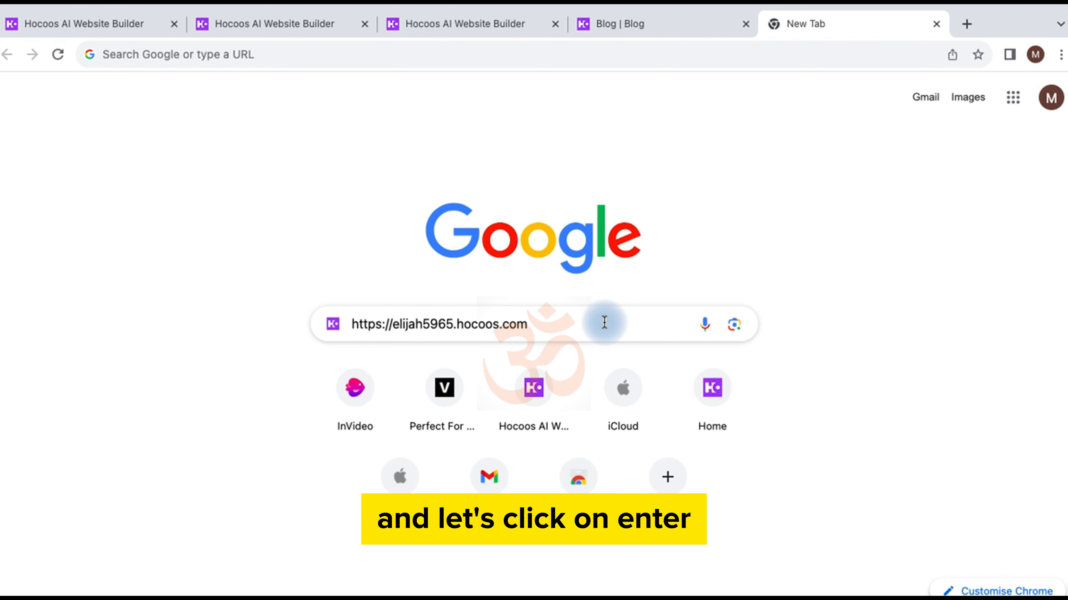
key(Return)
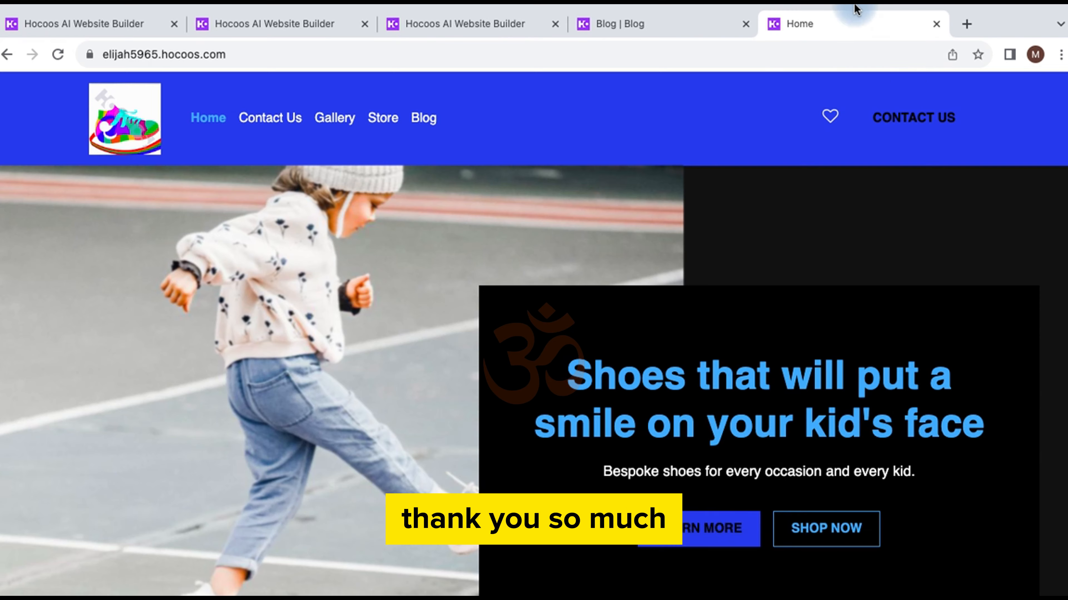
mouse_move(849, 6)
click(781, 13)
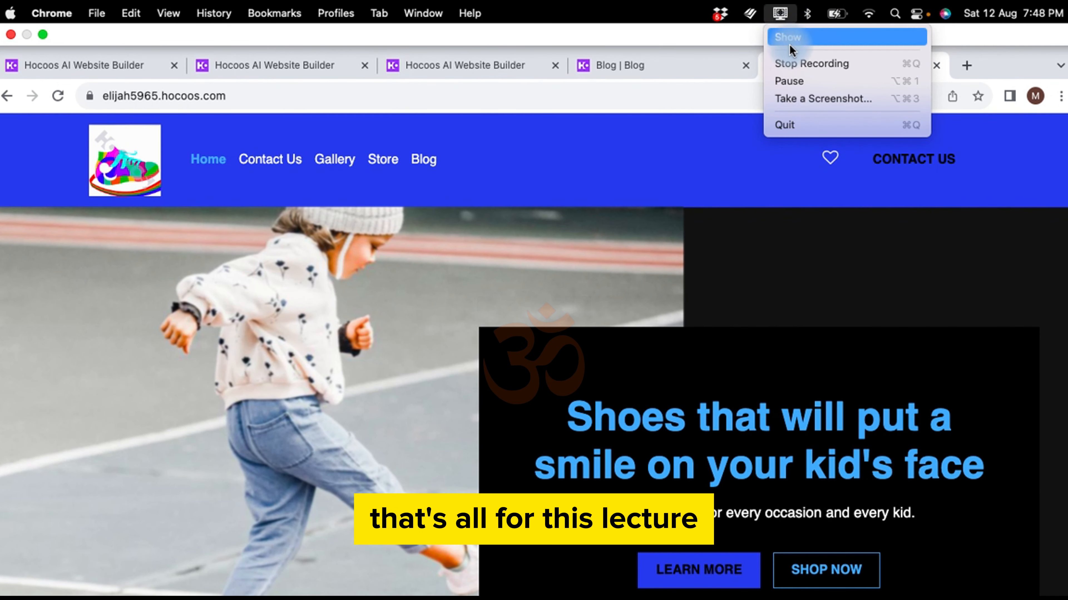